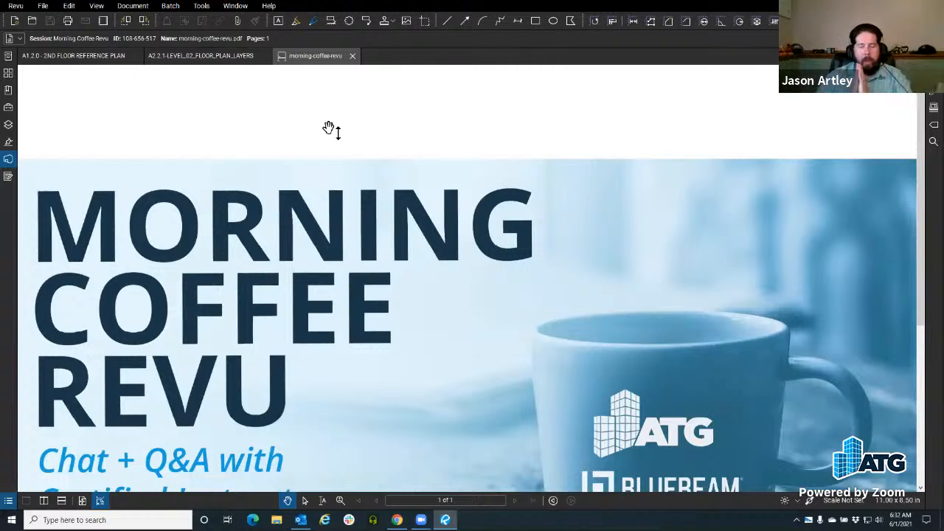
# - Close the morning-coffee-revu file and display the layer list of the 2nd floor reference plan
pyautogui.scroll(-3, 335, 197)
pyautogui.click(352, 56)
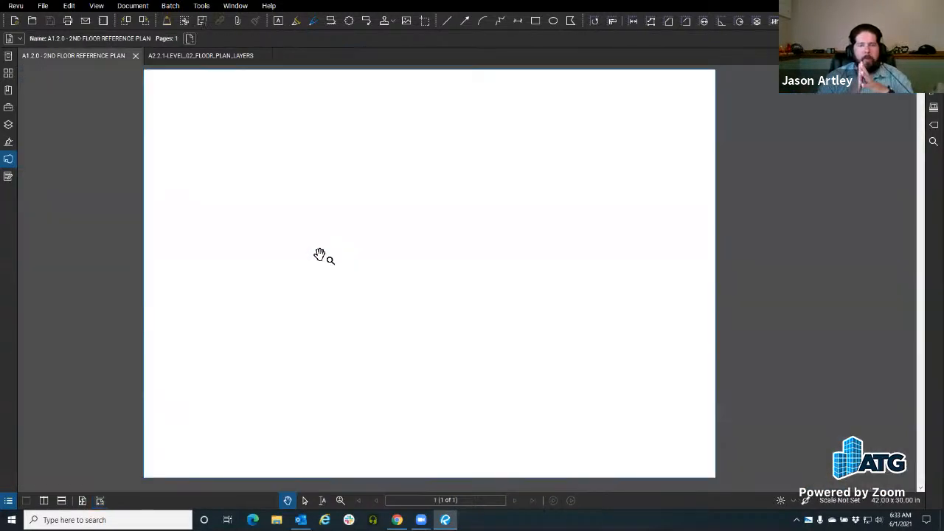
pyautogui.click(8, 125)
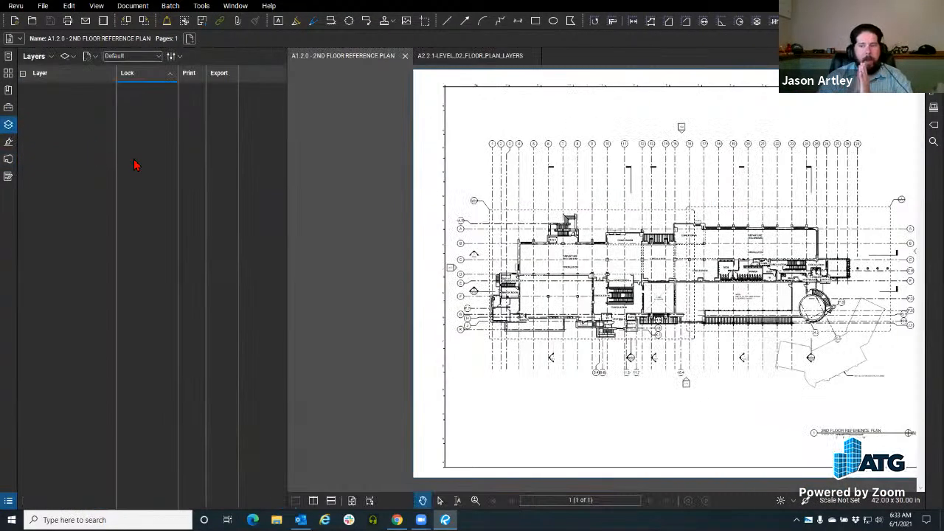
# - Widen the Export, Print and Lock columns of the layer list
pyautogui.moveTo(239, 126); pyautogui.dragTo(304, 127)
pyautogui.moveTo(208, 128); pyautogui.dragTo(250, 129)
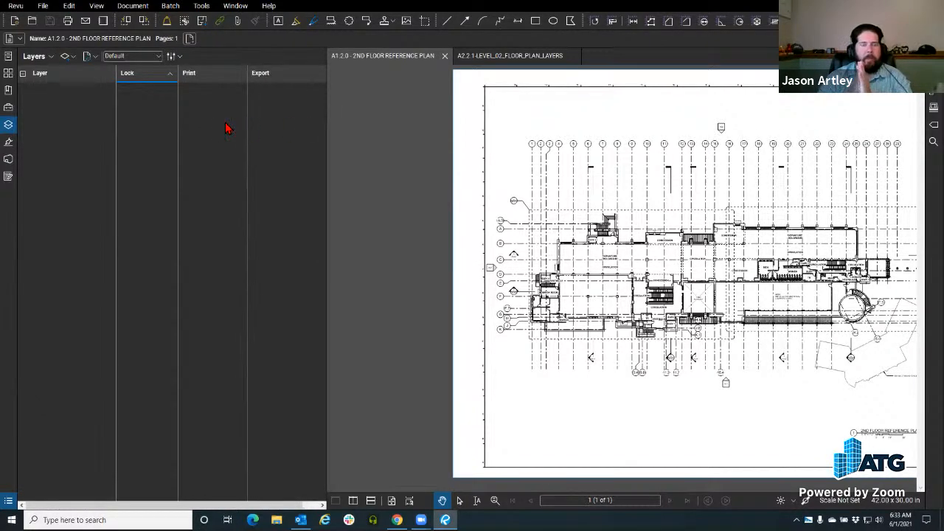
pyautogui.moveTo(179, 99); pyautogui.dragTo(195, 99)
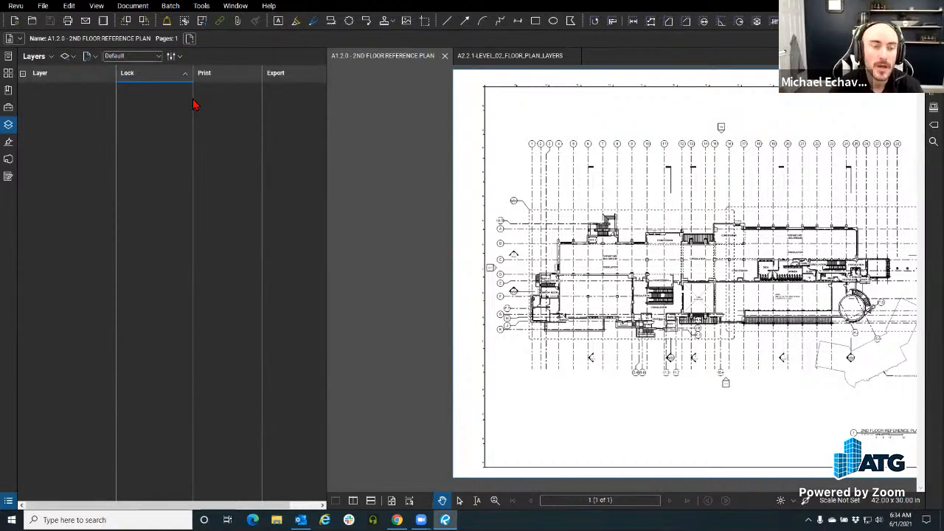
# - Show the Markups List at a larger height, check its options for importing and exporting markups, and hide it again
pyautogui.click(10, 502)
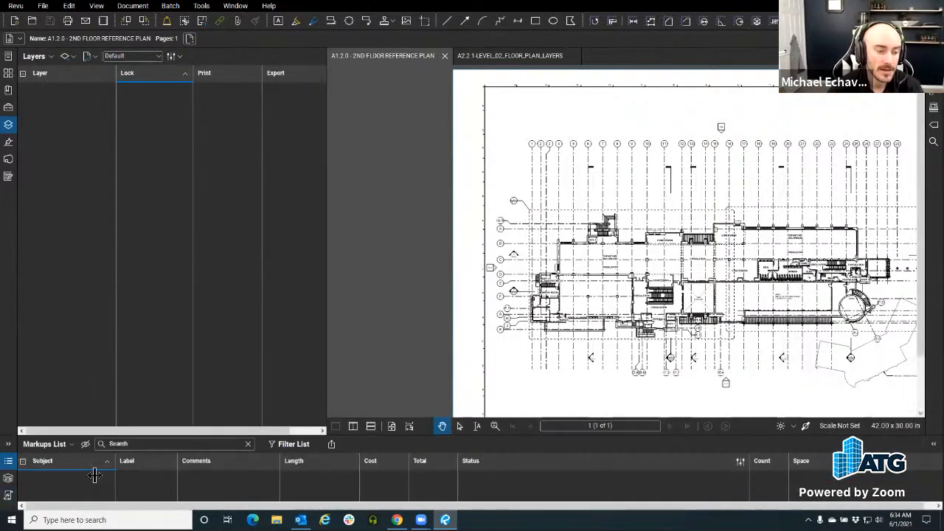
pyautogui.doubleClick(144, 436)
pyautogui.doubleClick(147, 509)
pyautogui.moveTo(154, 436); pyautogui.dragTo(166, 220)
pyautogui.click(24, 249)
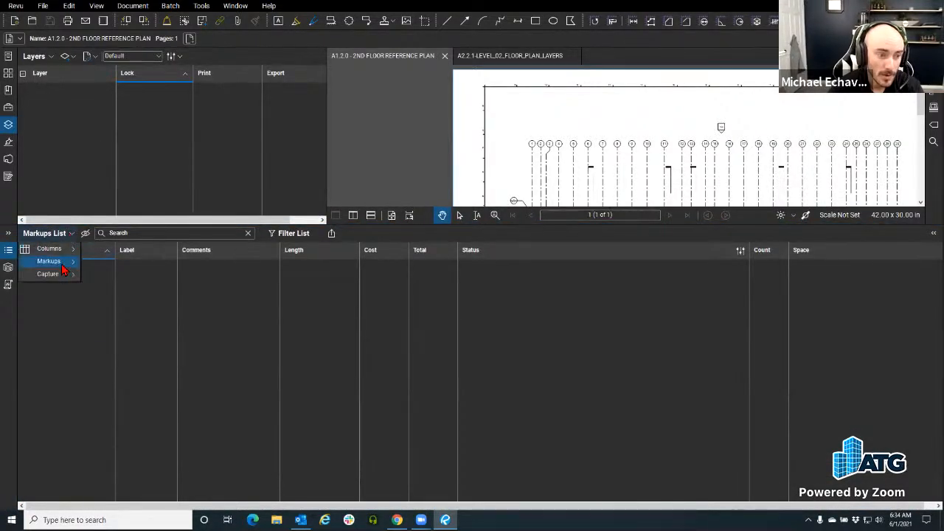
pyautogui.moveTo(51, 264)
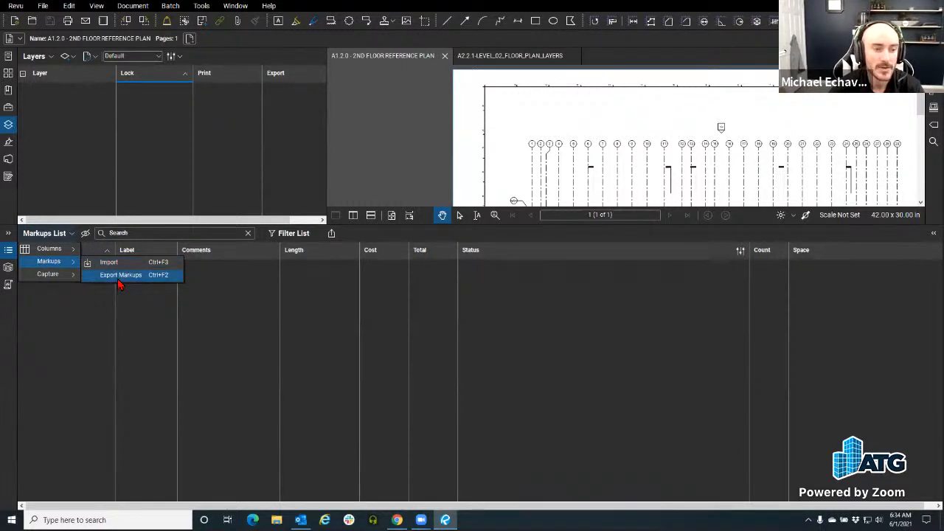
pyautogui.click(154, 275)
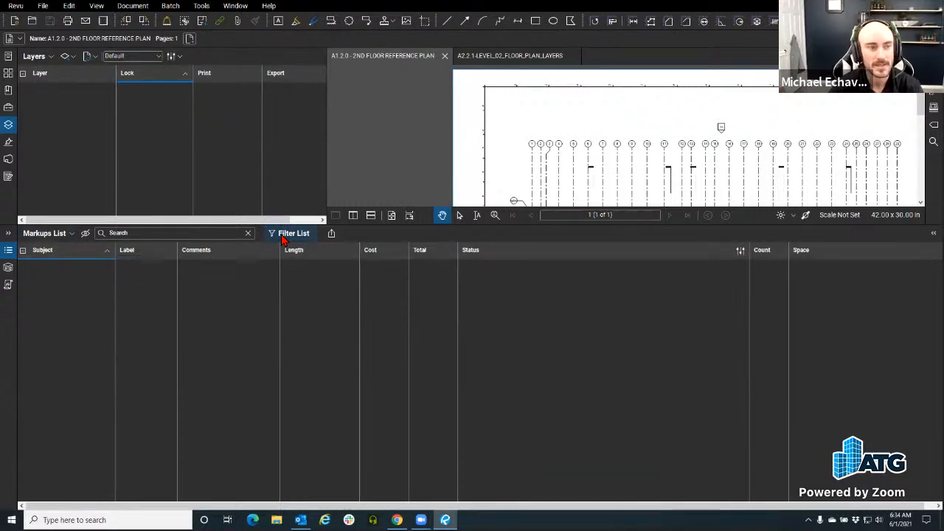
pyautogui.click(8, 250)
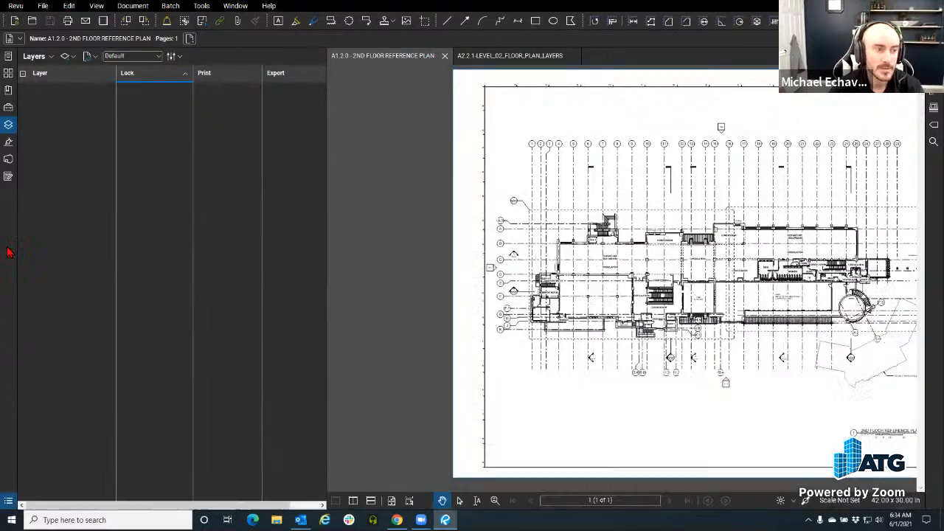
# - Hide the layer list, switch to the A2.2.1-LEVEL_02_FLOOR_PLAN_LAYERS drawing and check which panels can be shown
pyautogui.click(8, 124)
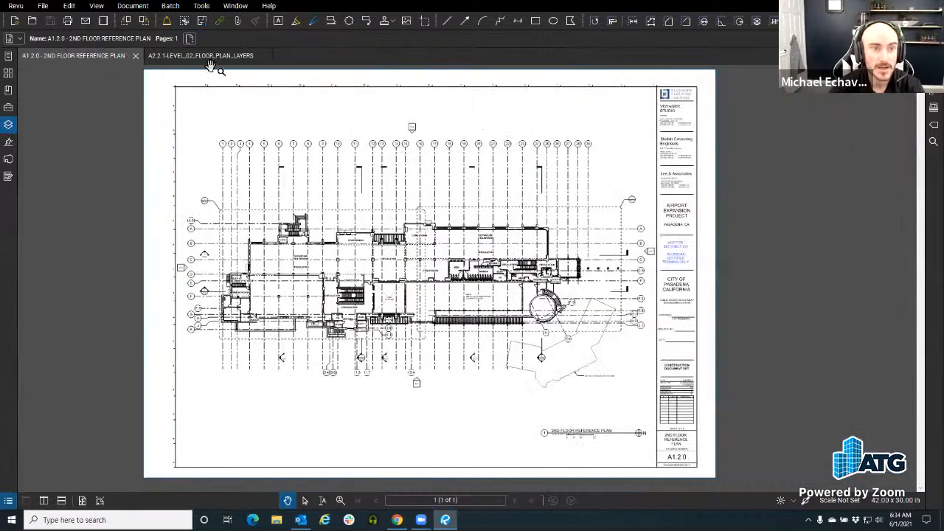
pyautogui.click(207, 65)
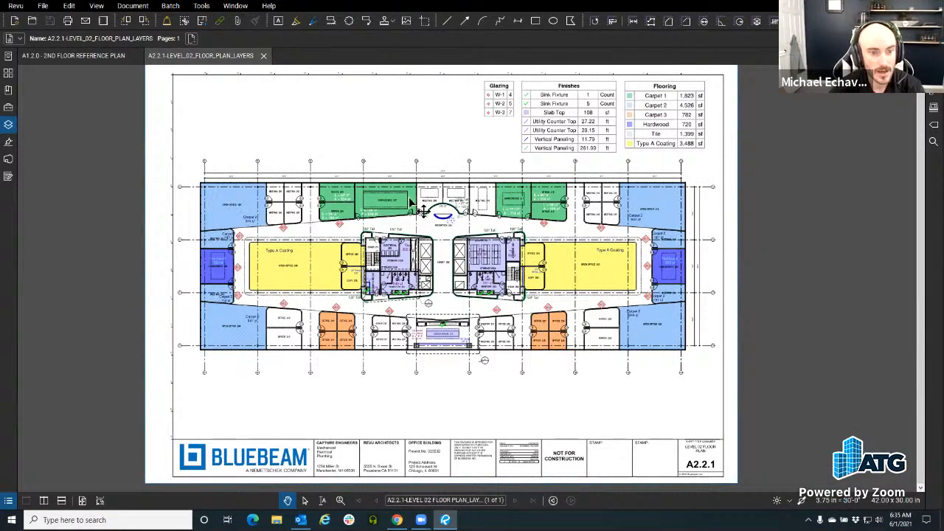
pyautogui.rightClick(12, 204)
pyautogui.moveTo(31, 213)
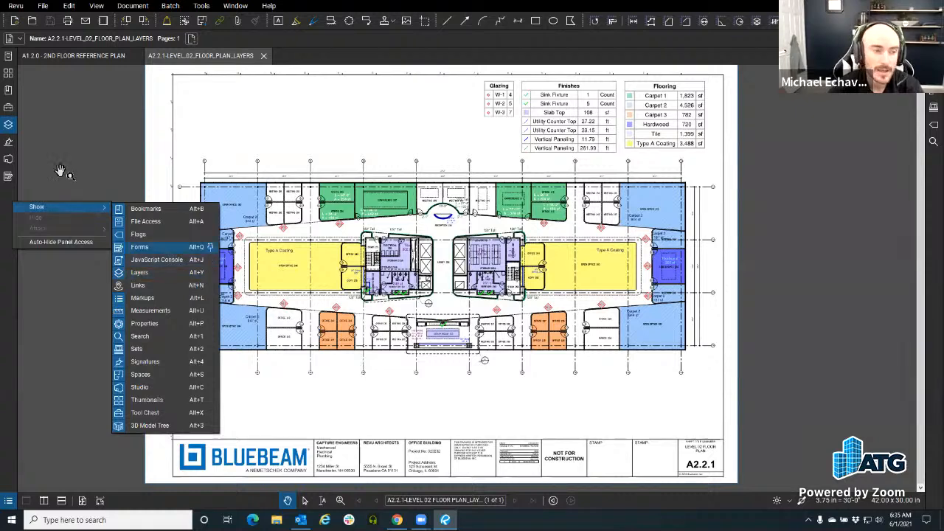
pyautogui.click(9, 195)
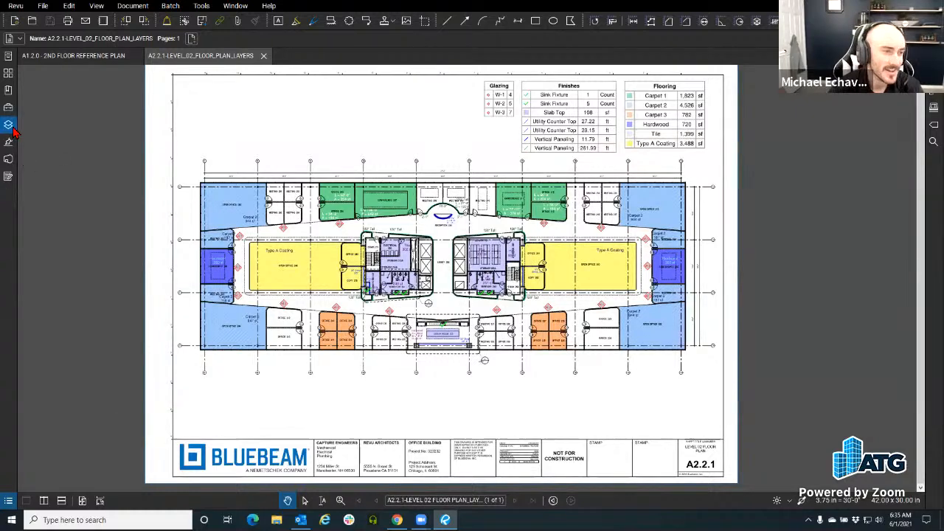
# - Display the drawing's layer list and hide the Flooring layer
pyautogui.click(10, 127)
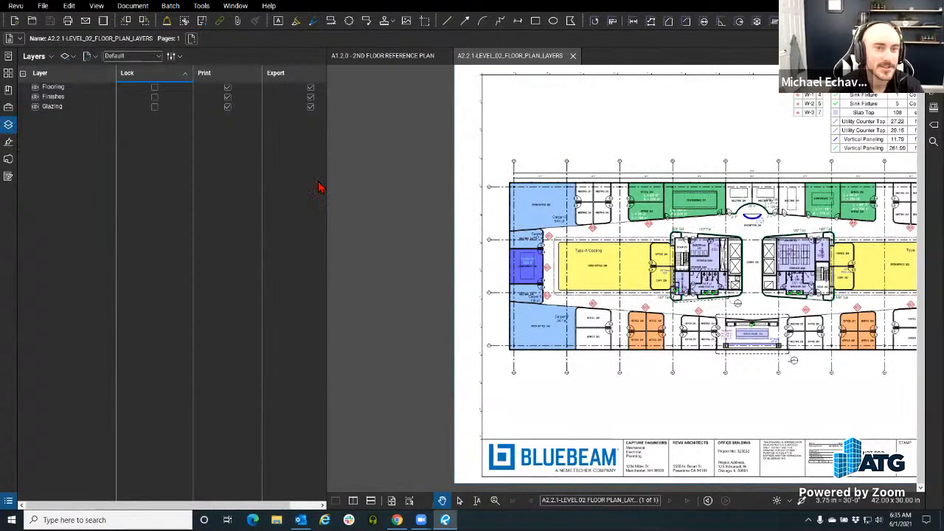
pyautogui.moveTo(326, 179); pyautogui.dragTo(337, 181)
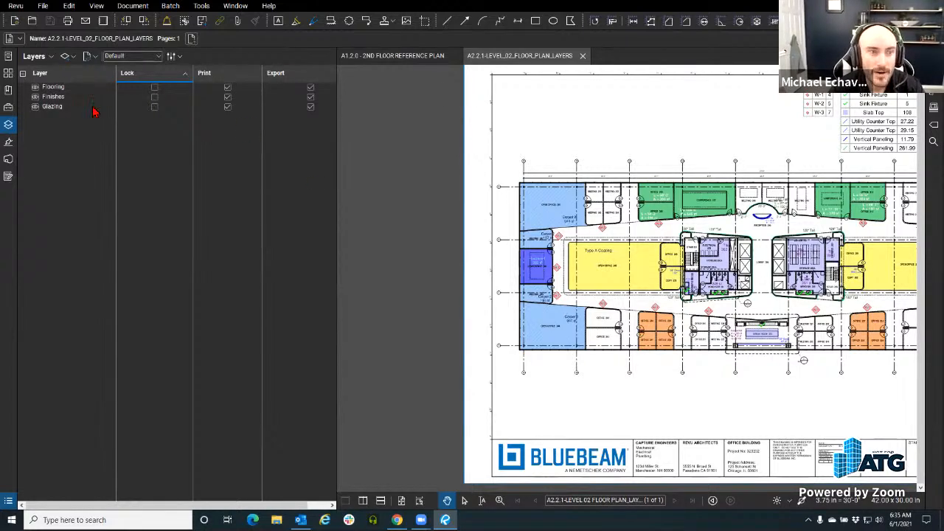
pyautogui.click(35, 88)
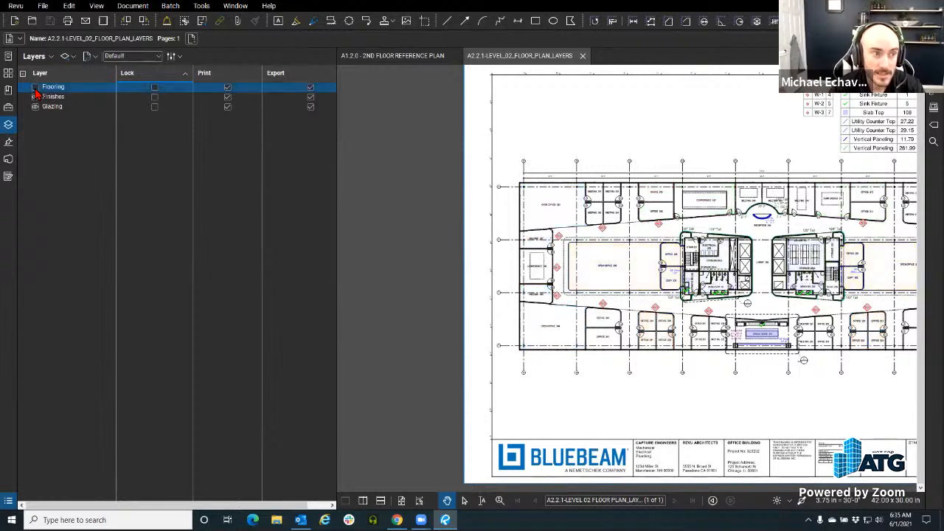
pyautogui.moveTo(590, 217); pyautogui.dragTo(442, 225)
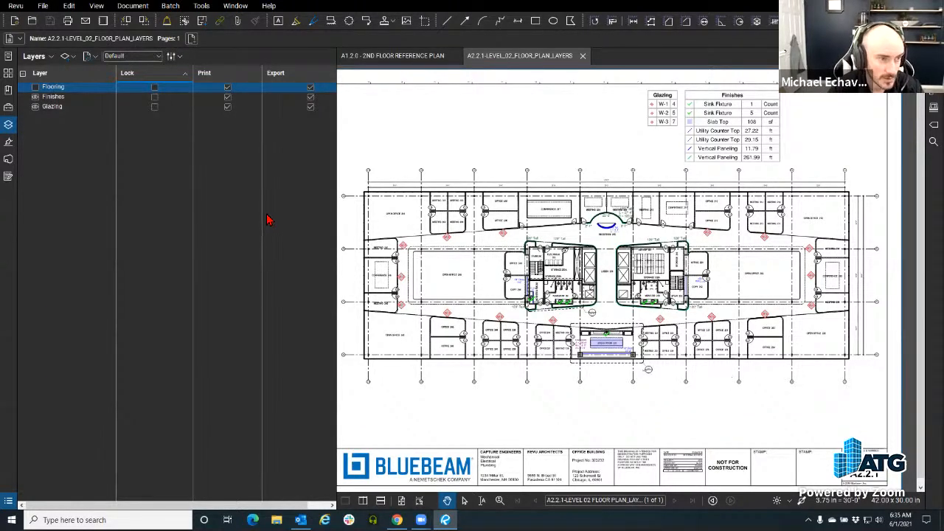
# - Toggle the Finishes and Glazing layers off and back on, and turn the Flooring layer on again
pyautogui.click(35, 98)
pyautogui.click(35, 97)
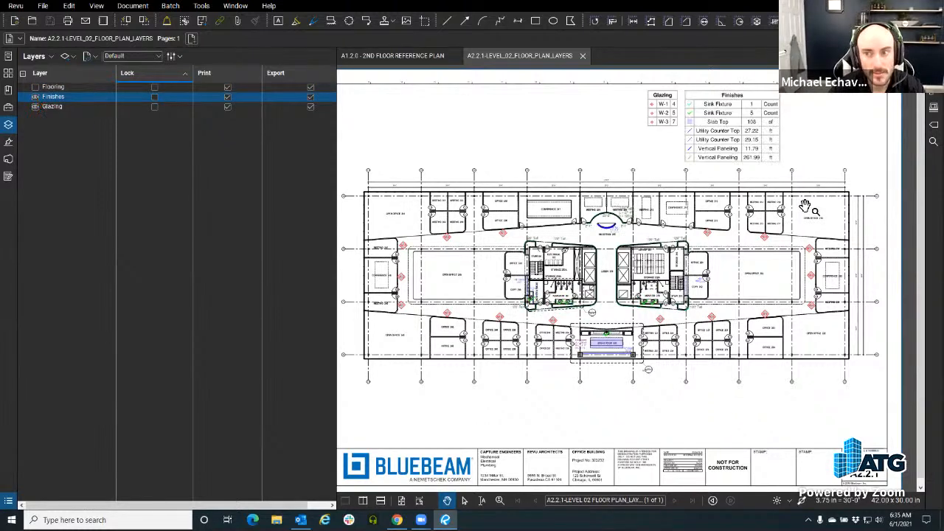
pyautogui.click(35, 108)
pyautogui.click(34, 108)
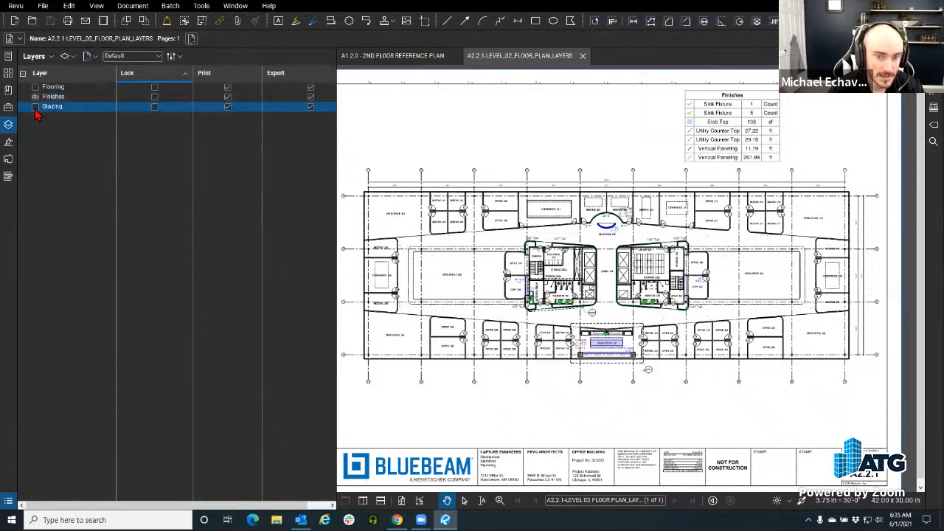
pyautogui.click(35, 108)
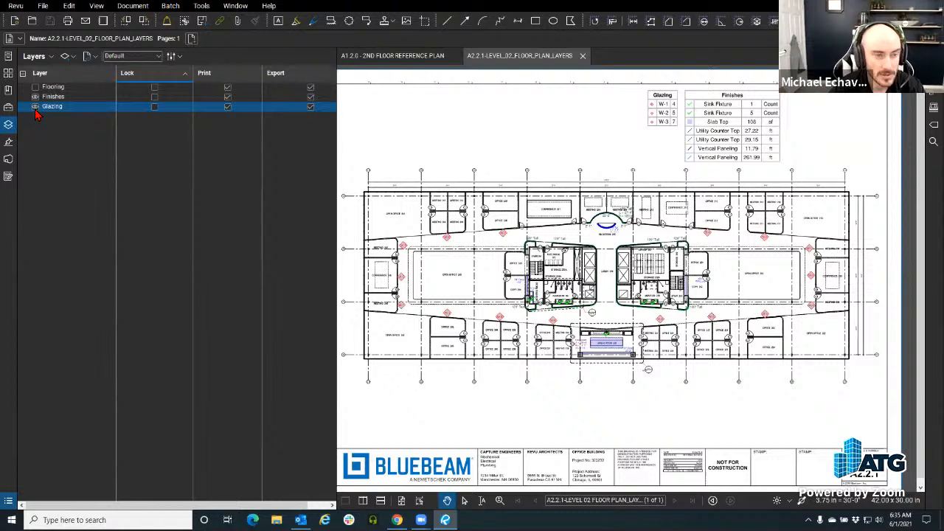
pyautogui.click(34, 87)
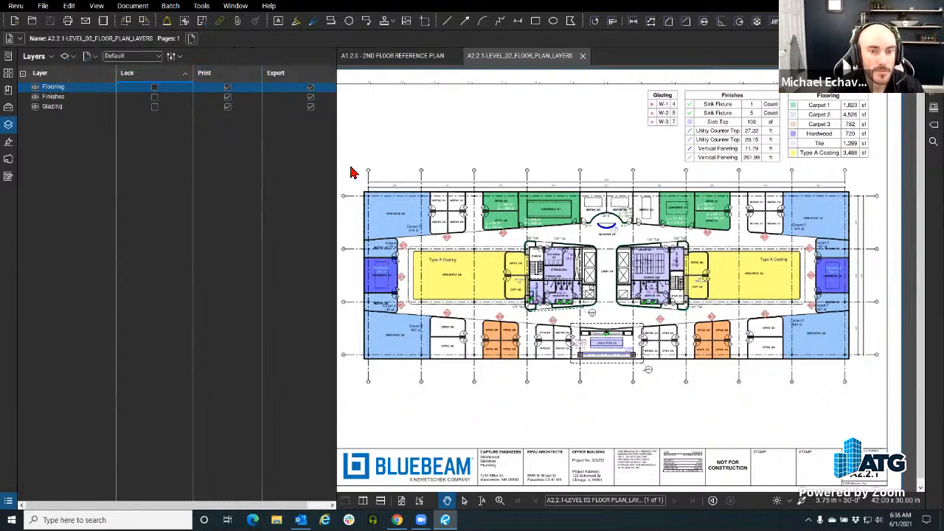
# - Exclude the Flooring layer from both printing and exporting
pyautogui.click(227, 89)
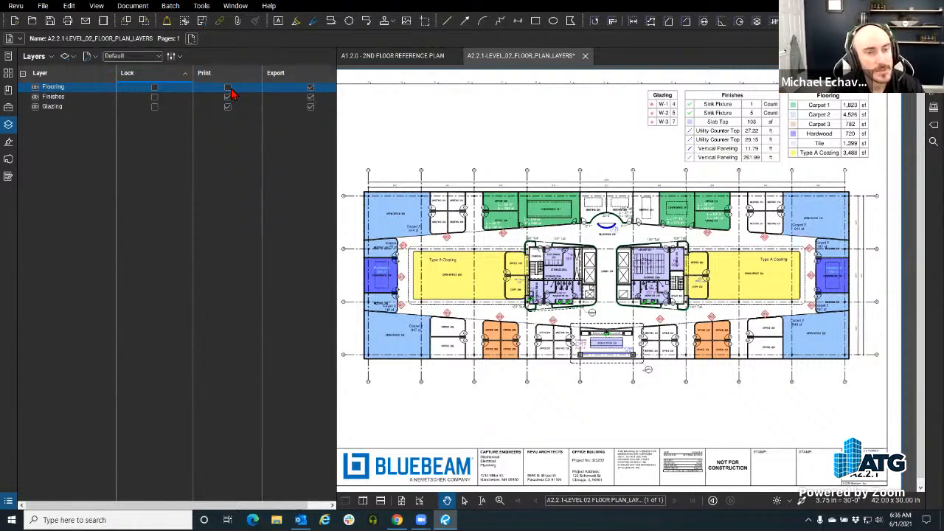
pyautogui.click(311, 89)
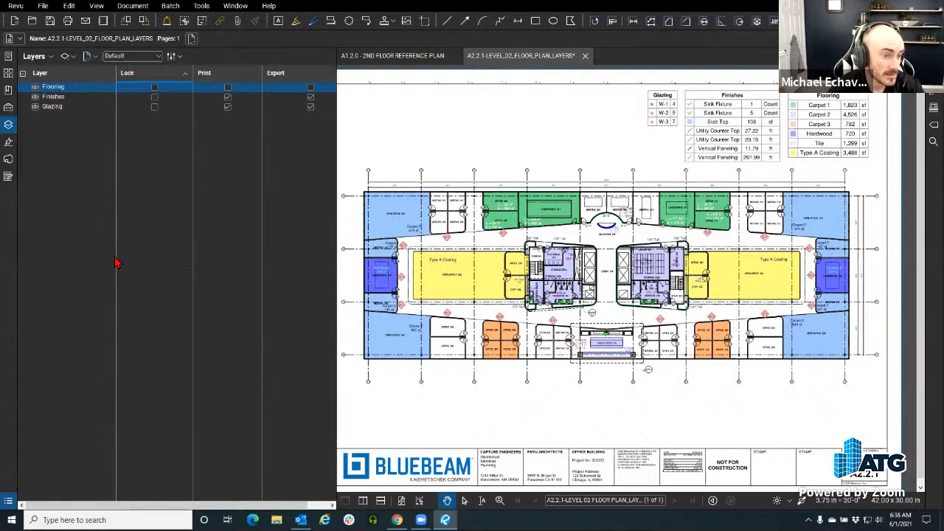
# - Narrow the Layer, Lock and Print columns and reduce the width of the Layers panel
pyautogui.moveTo(116, 257); pyautogui.dragTo(58, 257)
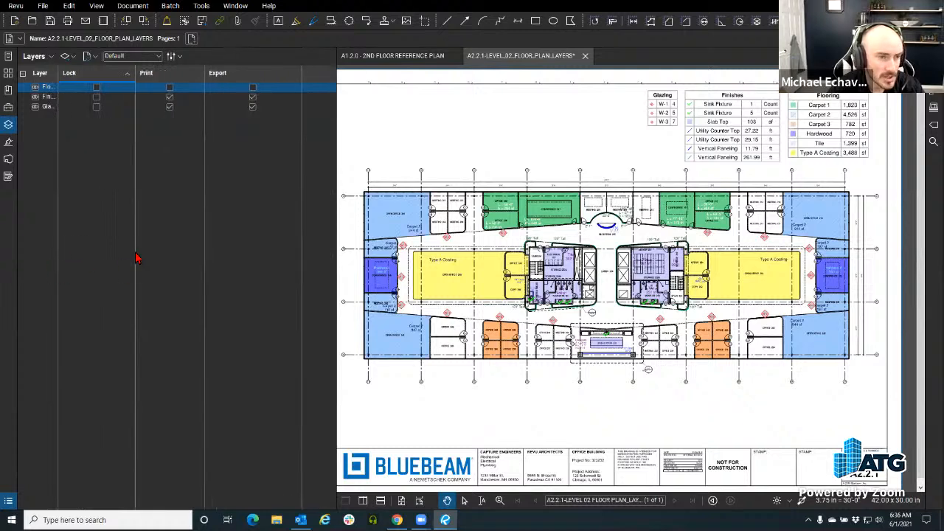
pyautogui.moveTo(136, 257); pyautogui.dragTo(91, 262)
pyautogui.moveTo(161, 254); pyautogui.dragTo(129, 255)
pyautogui.moveTo(336, 226); pyautogui.dragTo(274, 218)
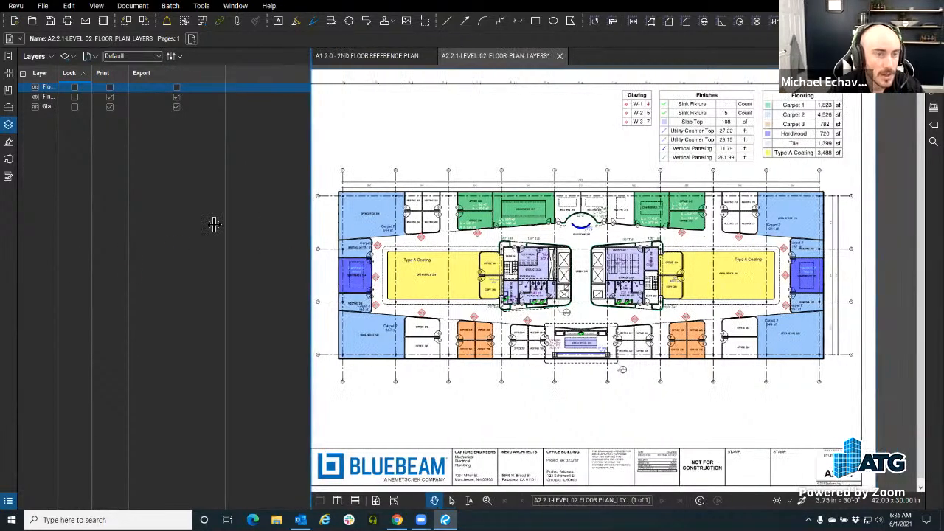
# - Switch to the A1.2.0 2nd floor reference plan and place an Architect Review numbered circle above the grid bubbles
pyautogui.click(314, 56)
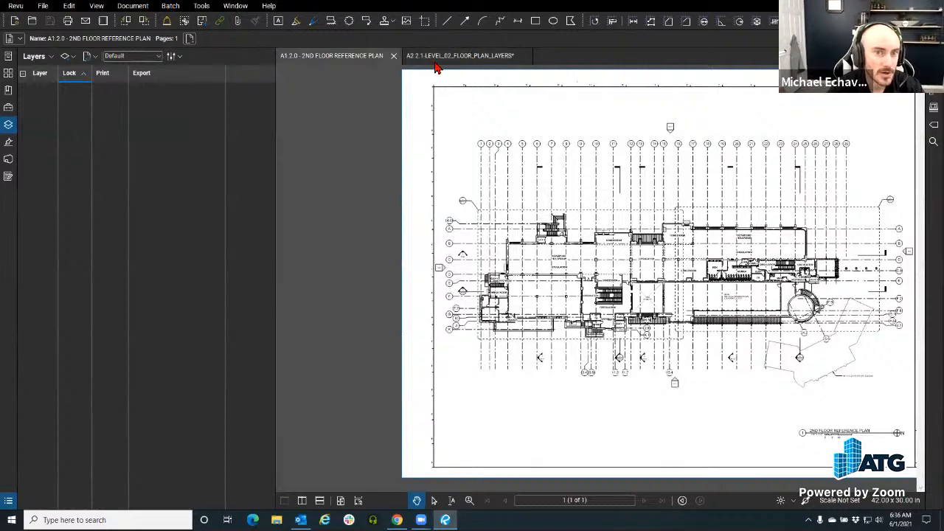
pyautogui.click(8, 109)
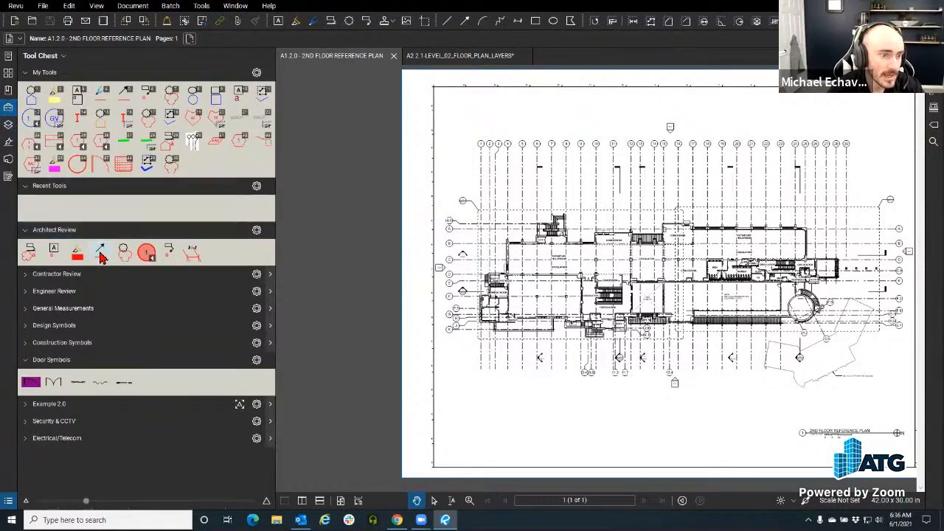
pyautogui.click(507, 113)
pyautogui.scroll(5, 506, 116)
pyautogui.moveTo(505, 116); pyautogui.dragTo(438, 172)
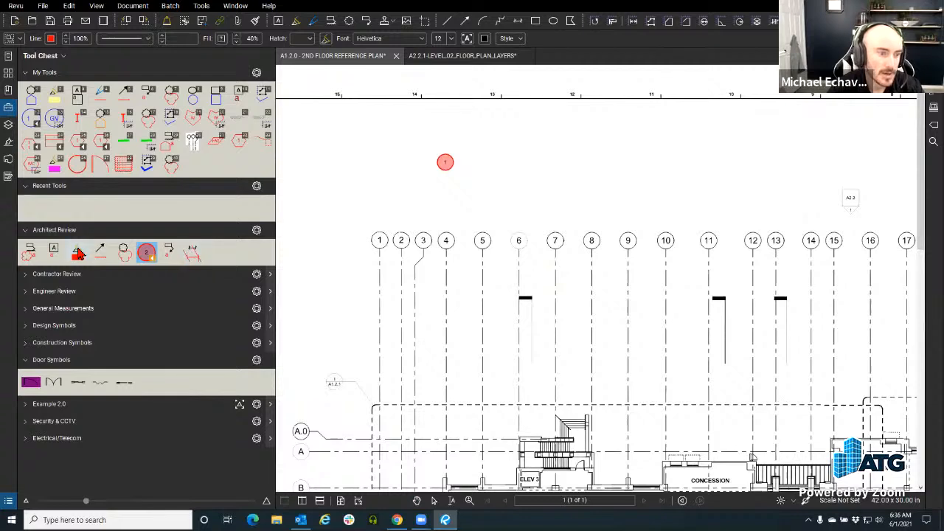
# - Draw an Architect Review cloud callout around grid bubbles 1 to 3 with the text "Hello all"
pyautogui.moveTo(352, 213); pyautogui.dragTo(440, 298)
pyautogui.click(522, 194)
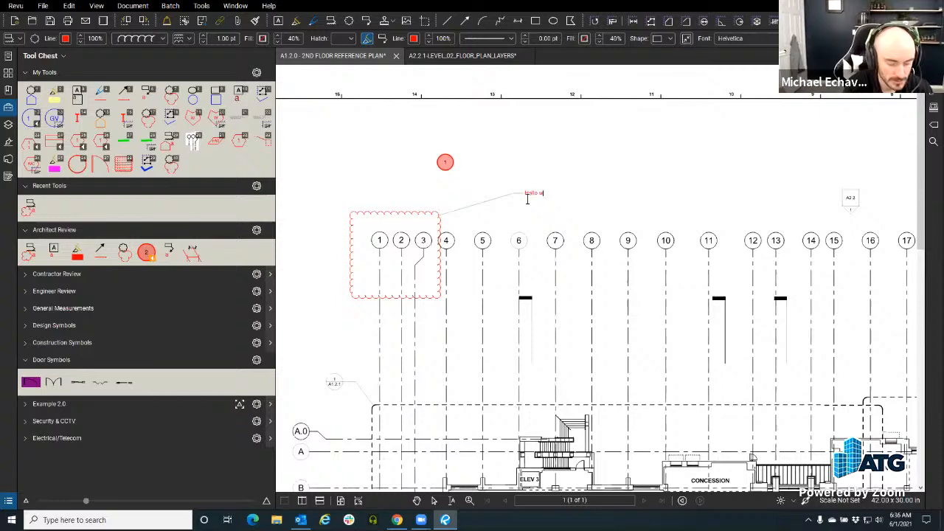
pyautogui.press('Escape')
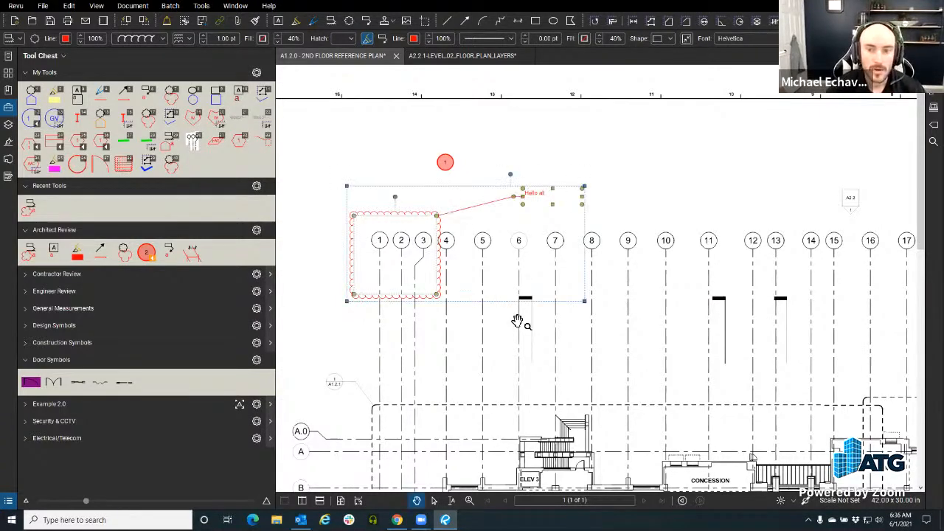
pyautogui.press('Escape')
pyautogui.click(532, 196)
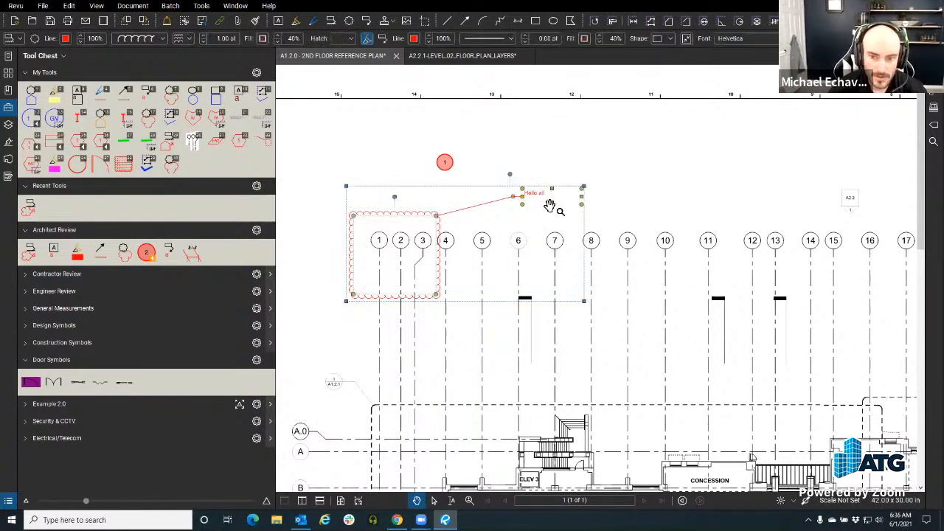
# - Select the "Hello all" cloud callout and review the Architect Review tool set's options, including its legend choices
pyautogui.scroll(4, 508, 230)
pyautogui.moveTo(507, 230); pyautogui.dragTo(631, 205)
pyautogui.scroll(-1, 631, 203)
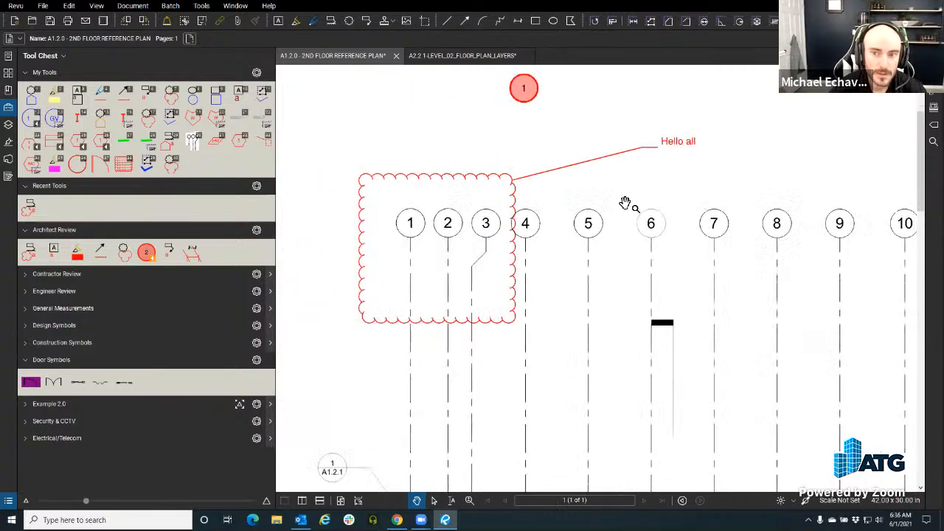
pyautogui.click(338, 230)
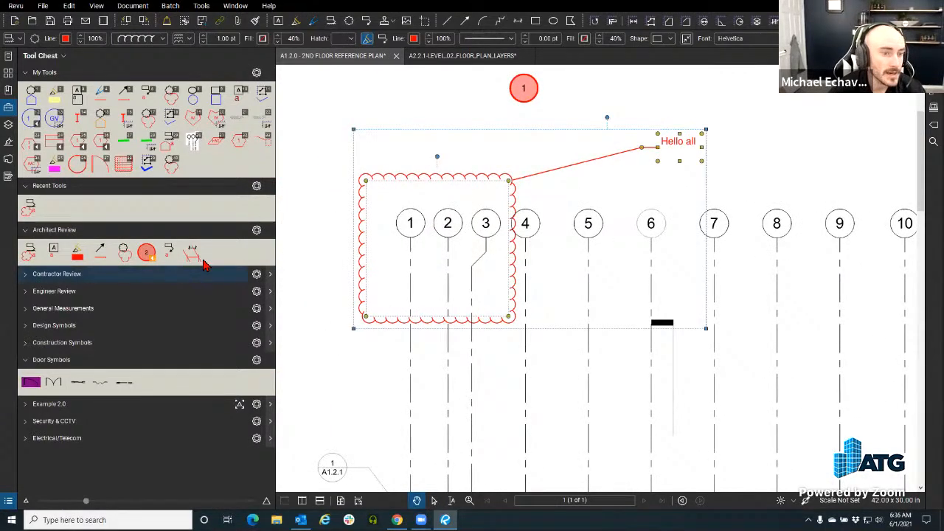
pyautogui.click(257, 231)
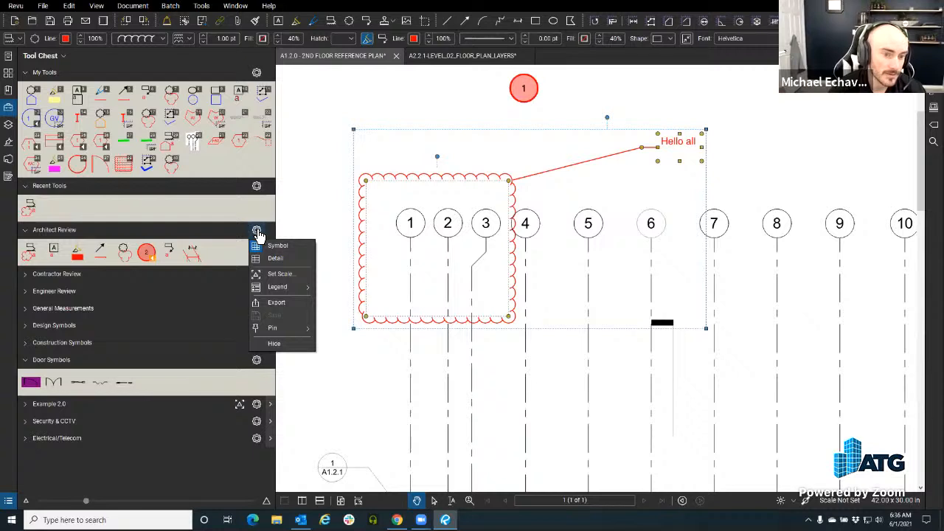
pyautogui.moveTo(293, 293)
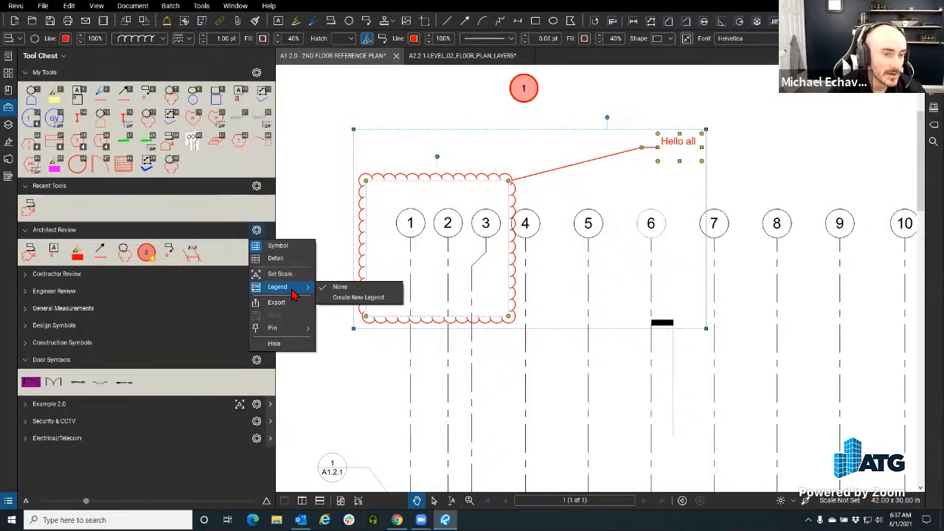
pyautogui.click(390, 369)
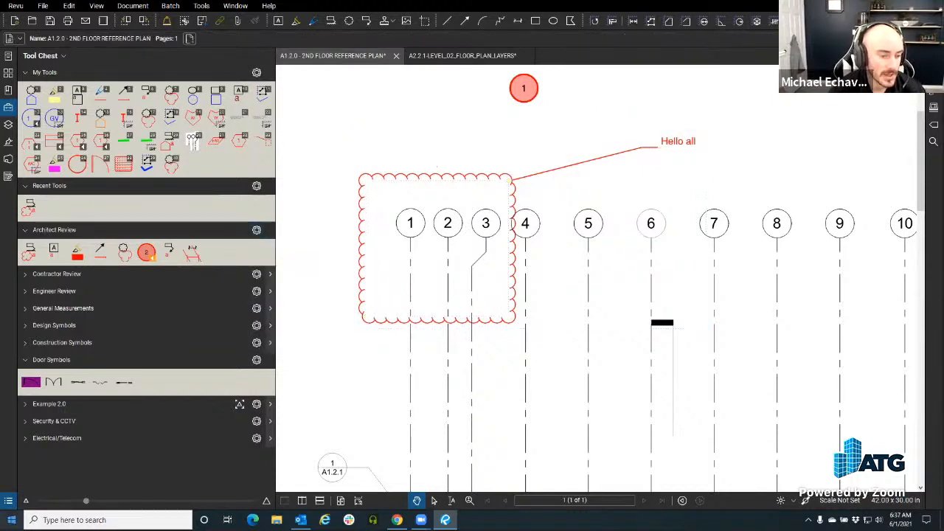
# - Show the Markups List, make it slightly taller, and collapse and re-expand the Architect group
pyautogui.click(8, 501)
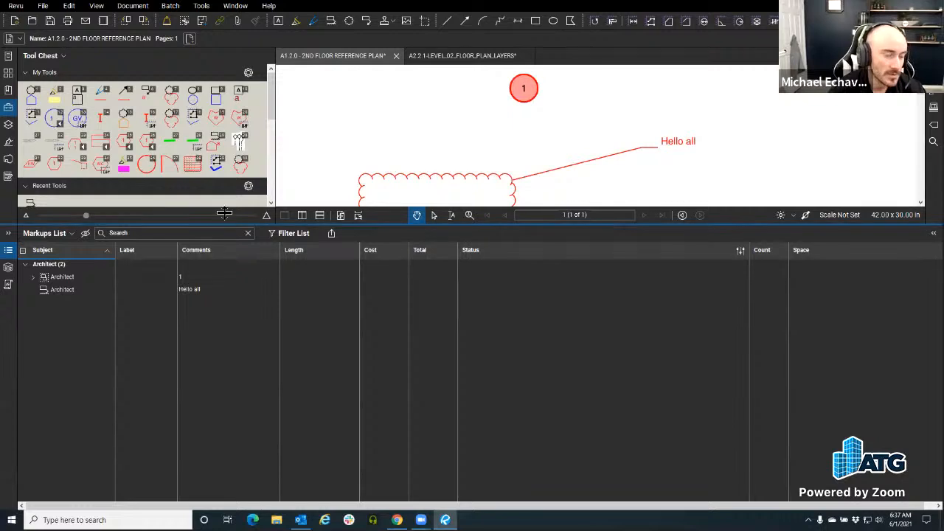
pyautogui.moveTo(222, 210); pyautogui.dragTo(222, 197)
pyautogui.click(45, 253)
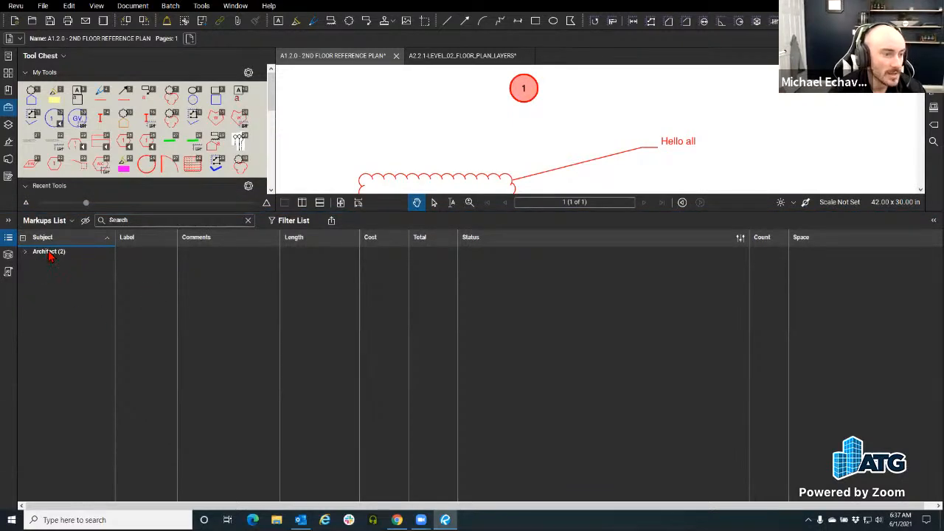
pyautogui.click(26, 252)
pyautogui.rightClick(61, 255)
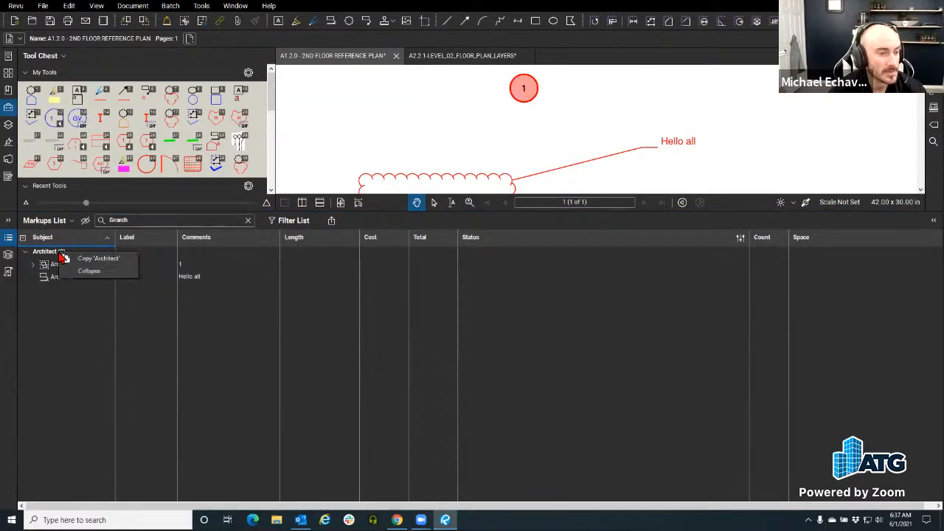
# - Assign the numbered circle markup to a new layer named "Example" from the Markups List
pyautogui.click(53, 267)
pyautogui.click(53, 267)
pyautogui.rightClick(54, 269)
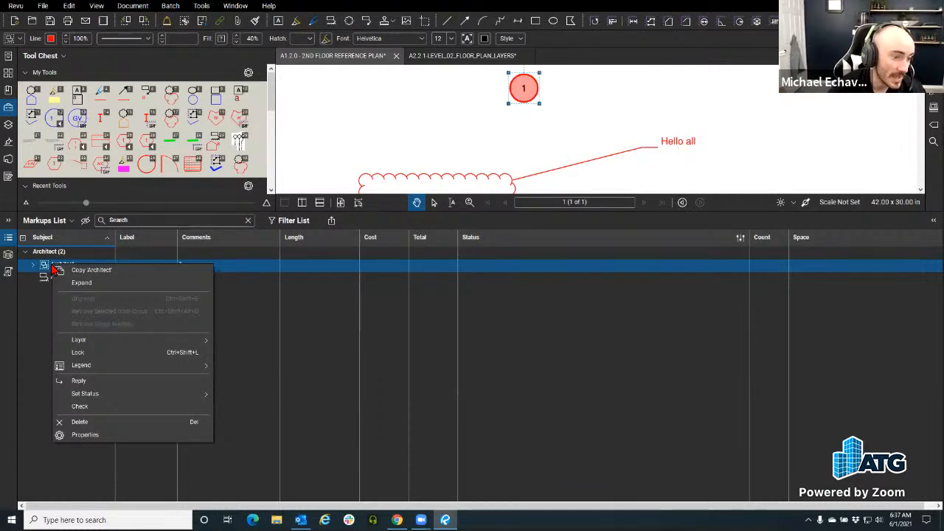
pyautogui.moveTo(141, 341)
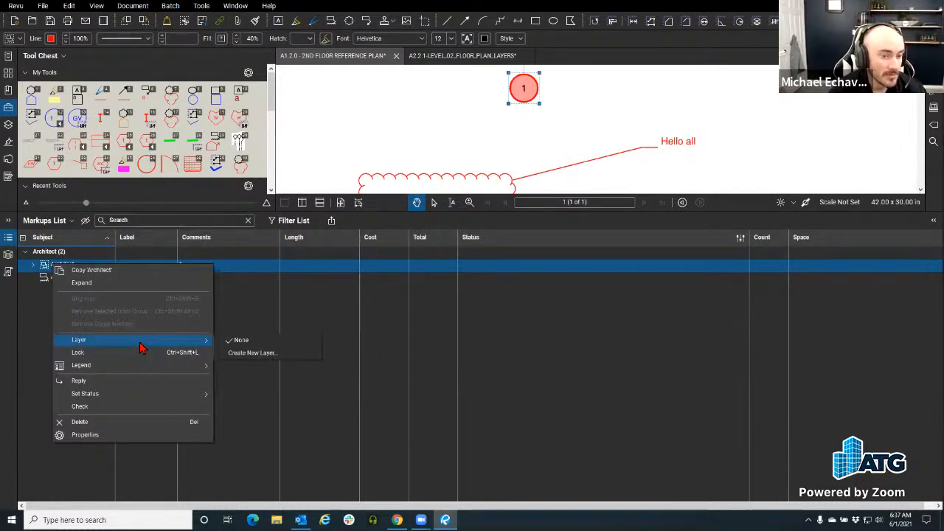
pyautogui.click(244, 353)
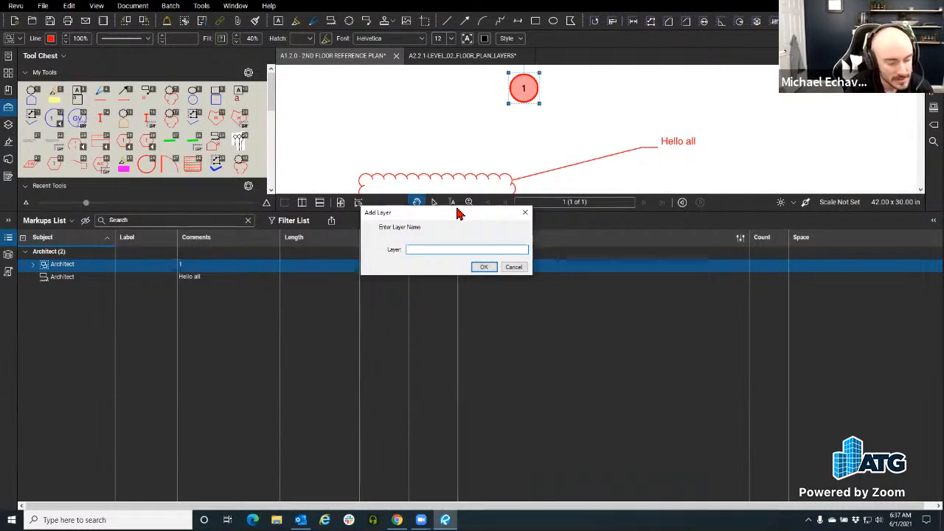
pyautogui.write('Ex')
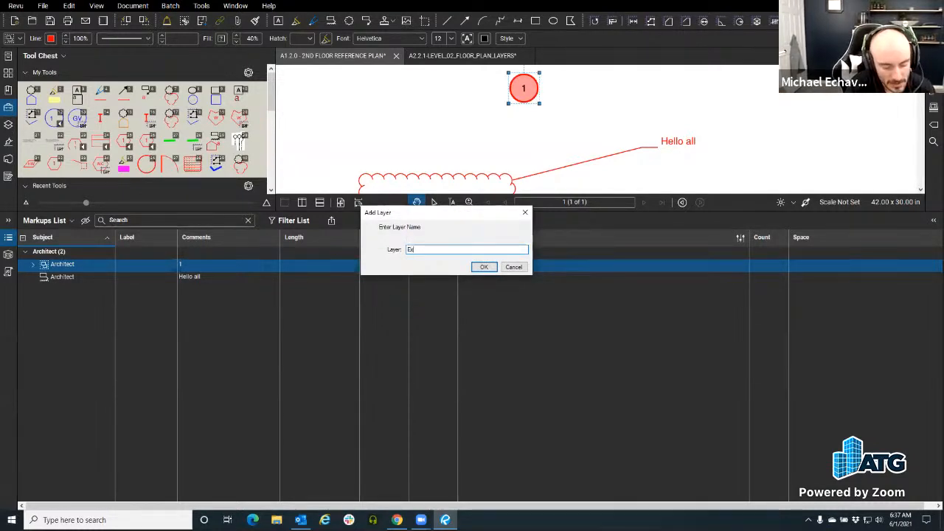
pyautogui.write('ample')
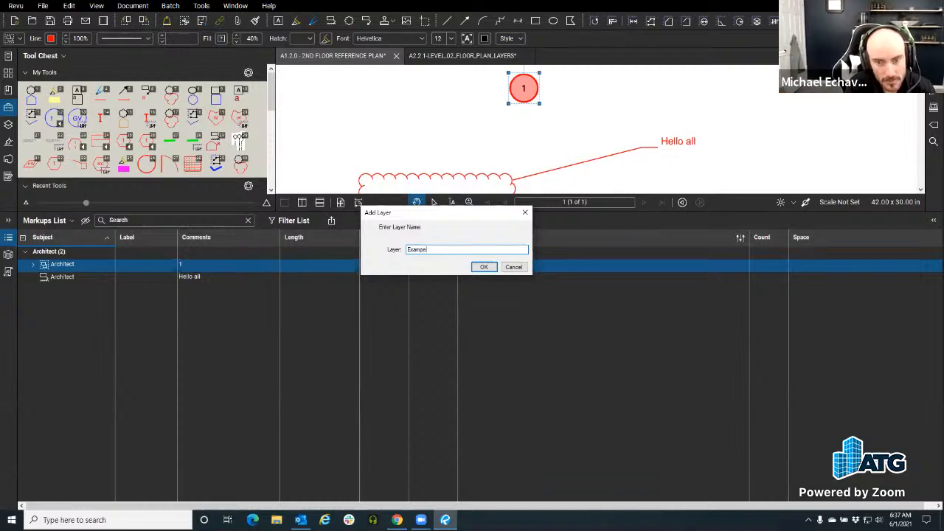
pyautogui.press('BackSpace')
pyautogui.write('le')
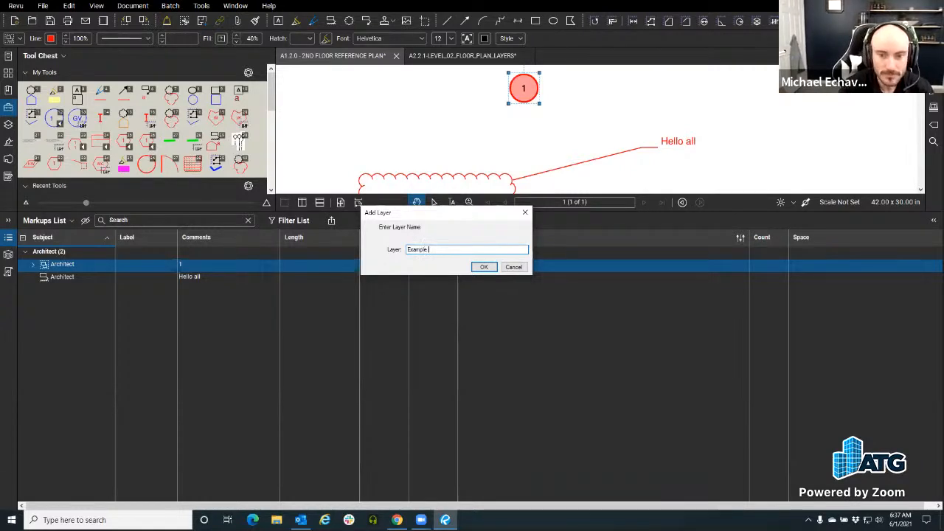
pyautogui.click(483, 267)
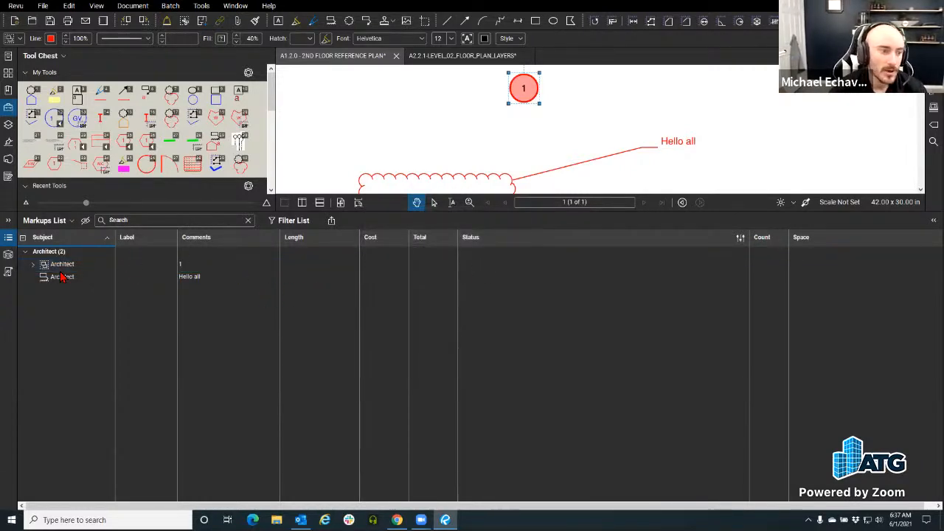
# - Hide the Markups List, display the document's layers, and turn the Example layer's visibility off and on again
pyautogui.click(9, 238)
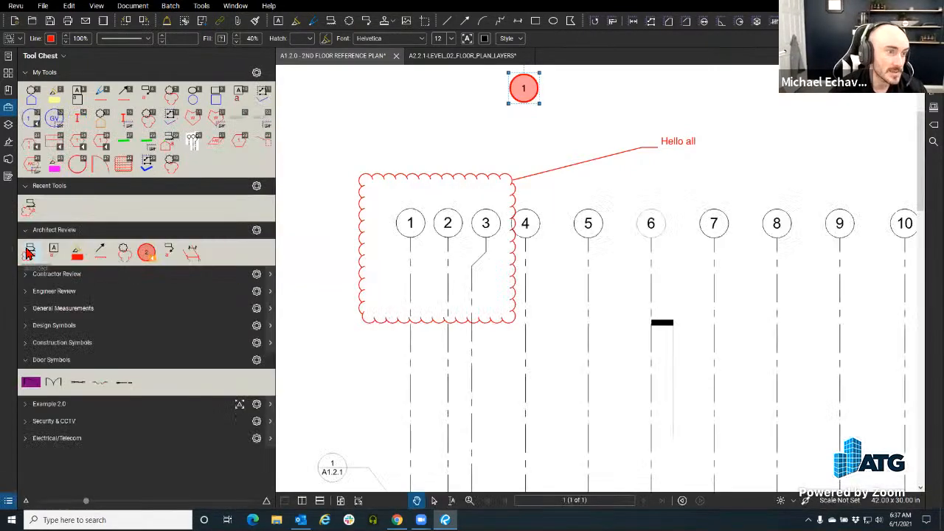
pyautogui.click(8, 124)
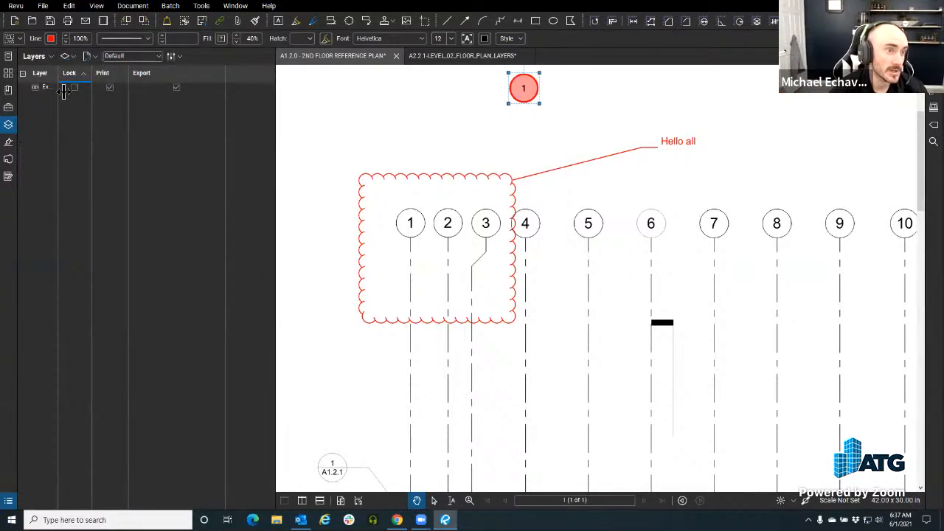
pyautogui.click(34, 89)
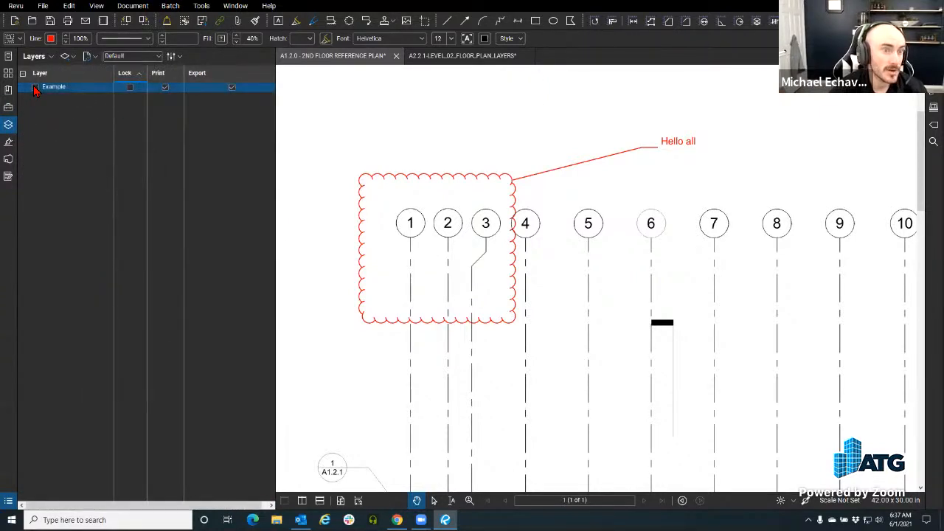
pyautogui.click(34, 88)
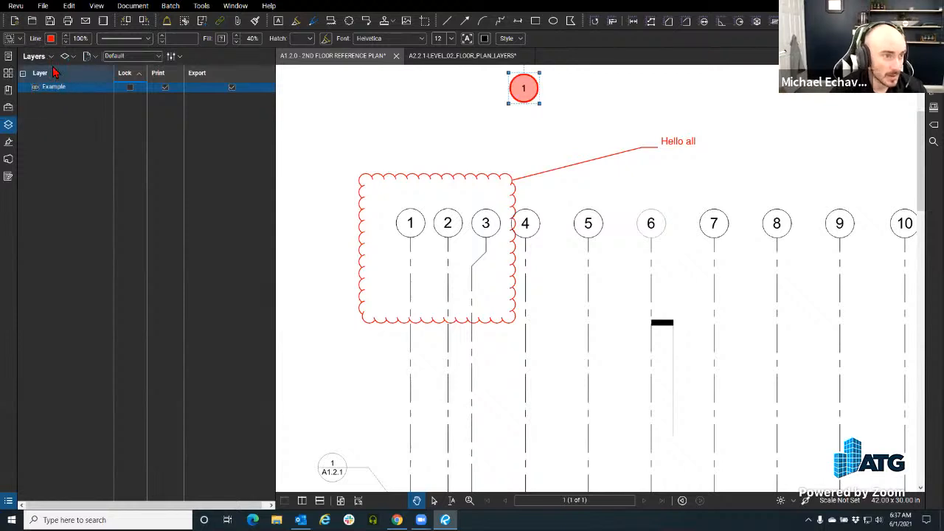
# - Review the options for adding new layers, and inspect the dialog for adding layers from files without adding any
pyautogui.click(73, 56)
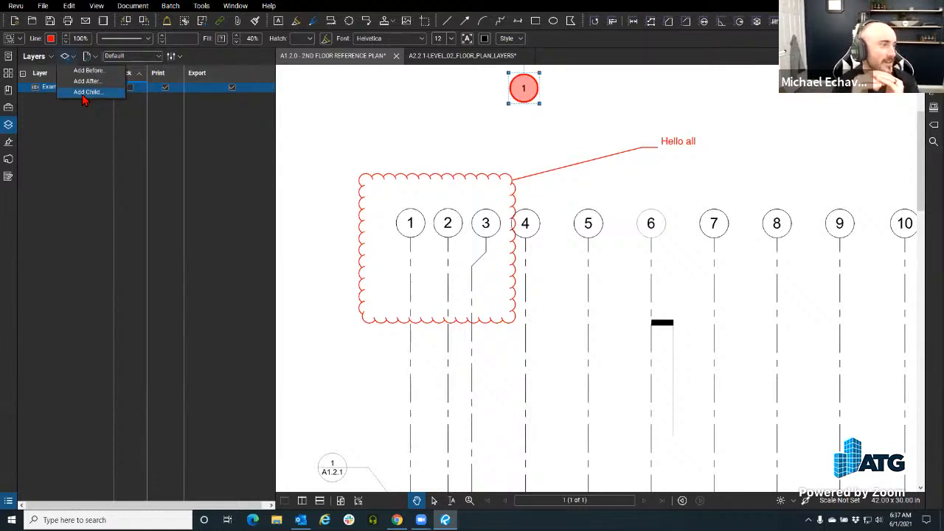
pyautogui.click(73, 57)
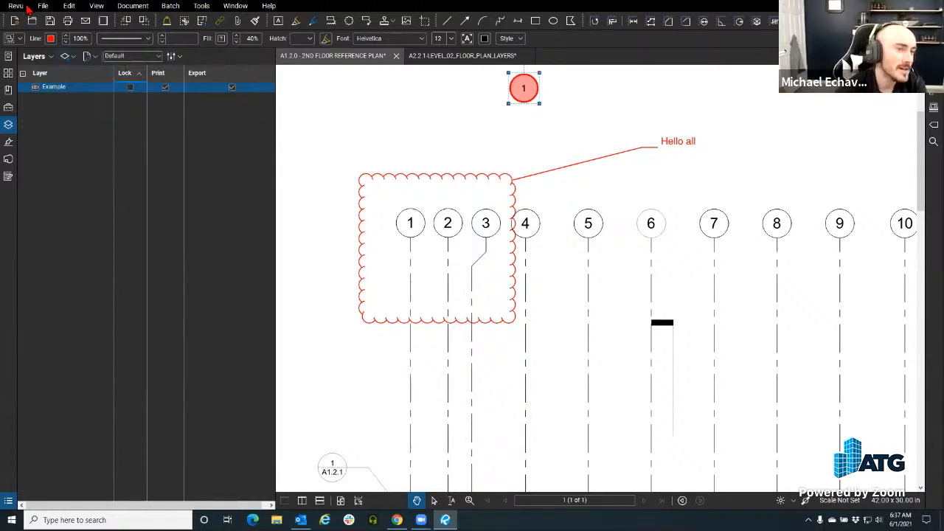
pyautogui.click(95, 58)
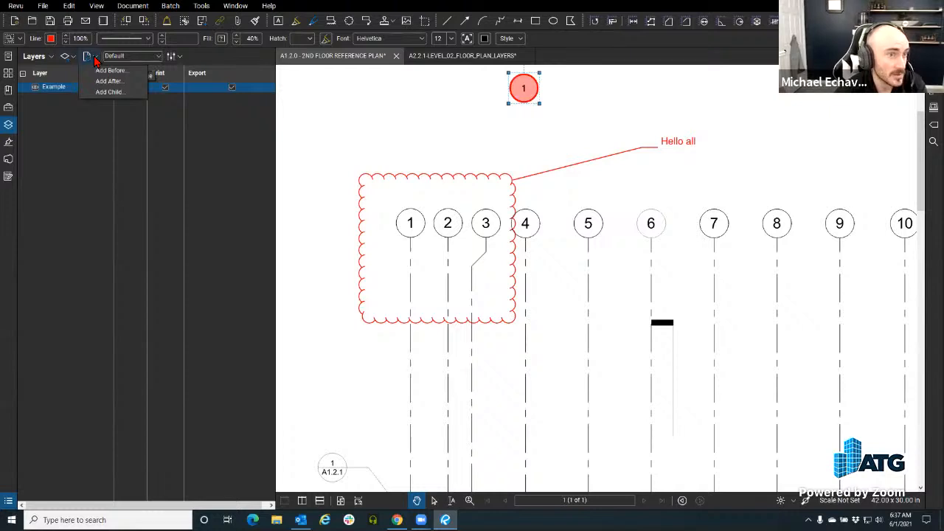
pyautogui.click(97, 84)
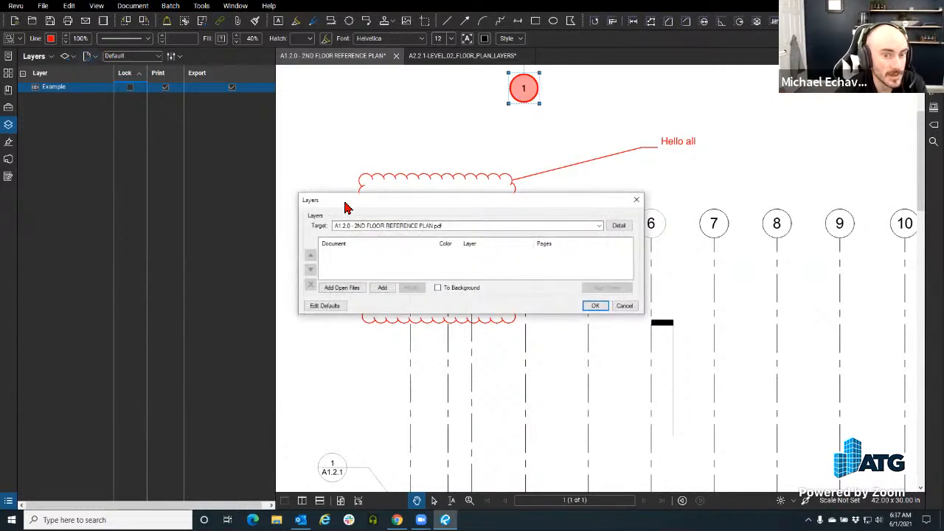
pyautogui.moveTo(343, 203); pyautogui.dragTo(135, 122)
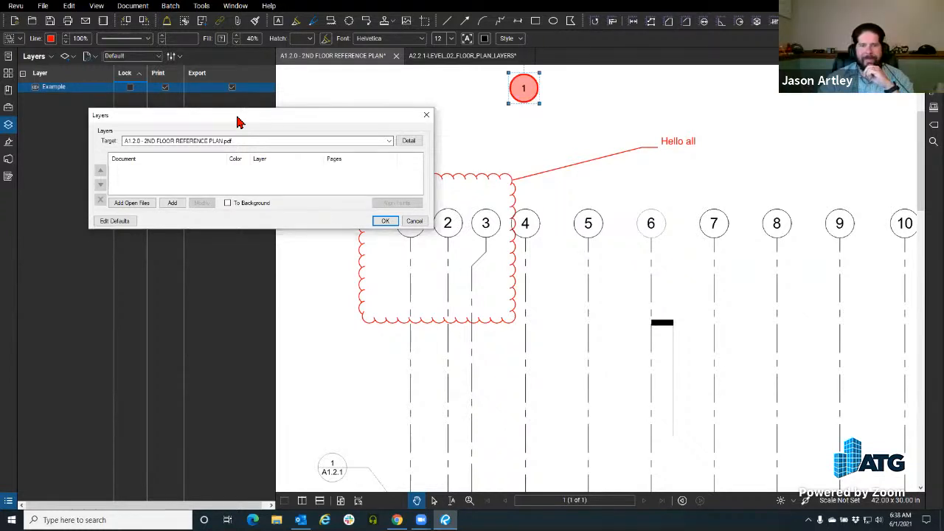
pyautogui.moveTo(237, 121); pyautogui.dragTo(259, 134)
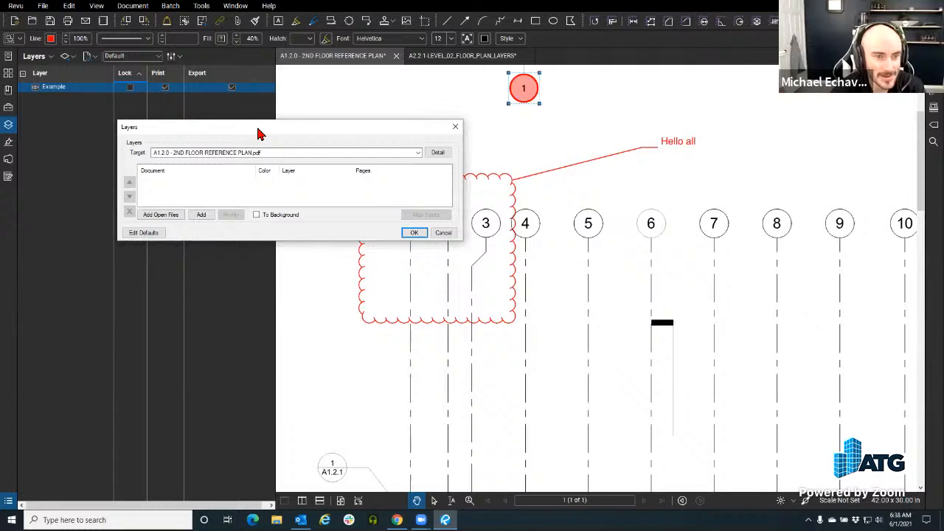
pyautogui.click(455, 126)
# - Review the layer display options and the list of tool sets available in the Tool Chest
pyautogui.click(35, 56)
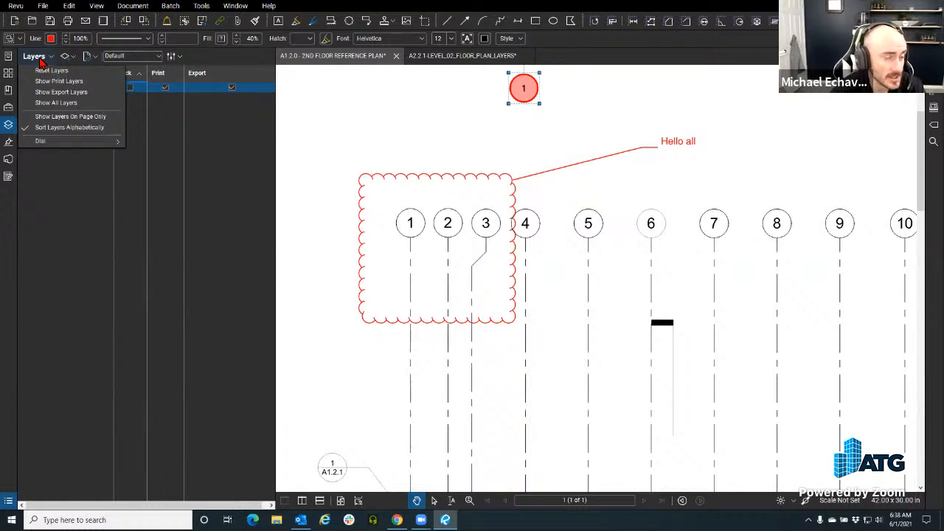
pyautogui.click(5, 109)
pyautogui.click(46, 56)
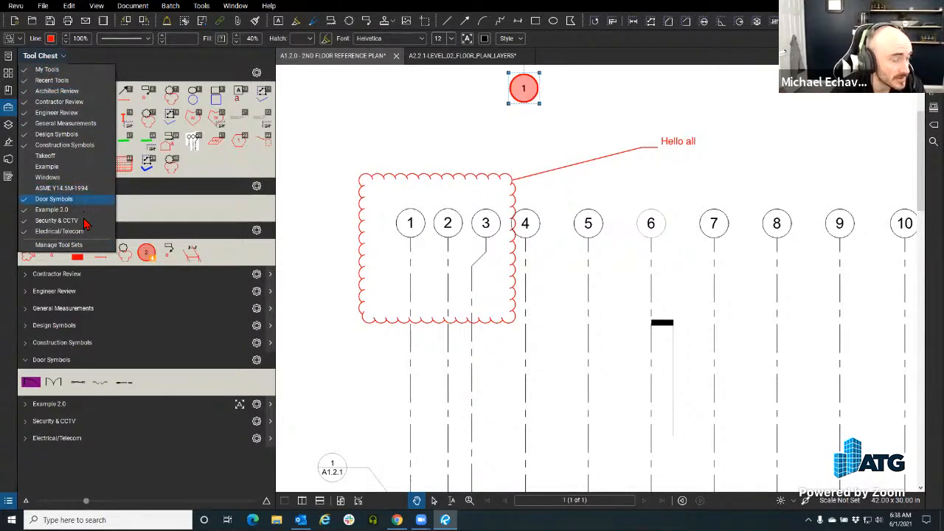
pyautogui.click(8, 124)
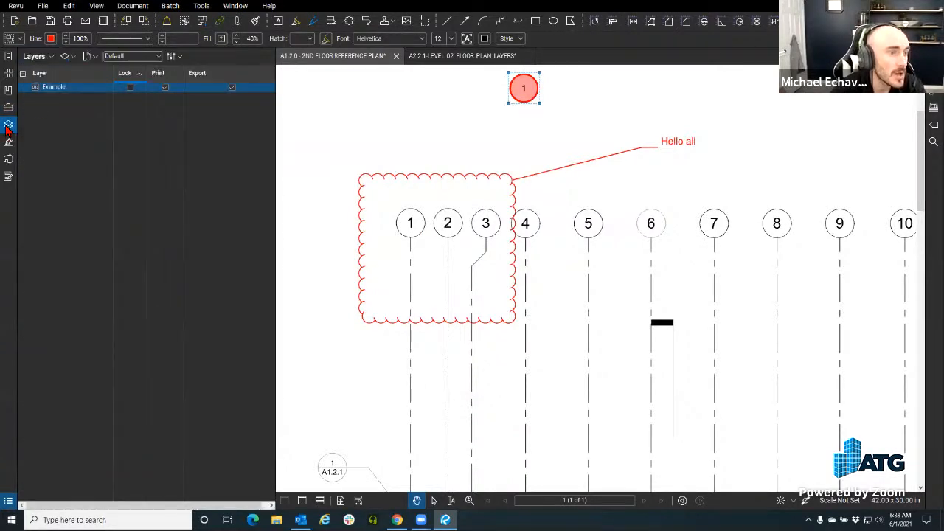
# - Reset the layers and set the layer display to Show Print Layers
pyautogui.click(36, 58)
pyautogui.click(87, 72)
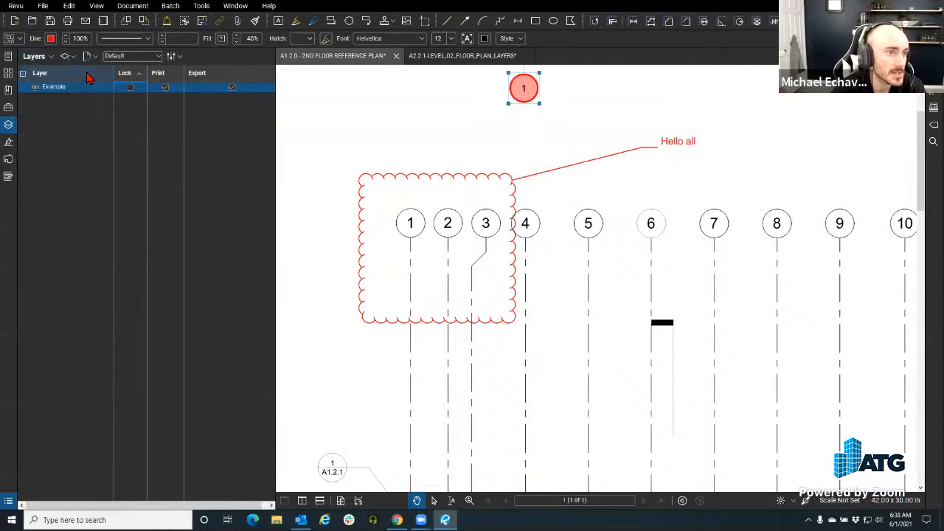
pyautogui.click(36, 57)
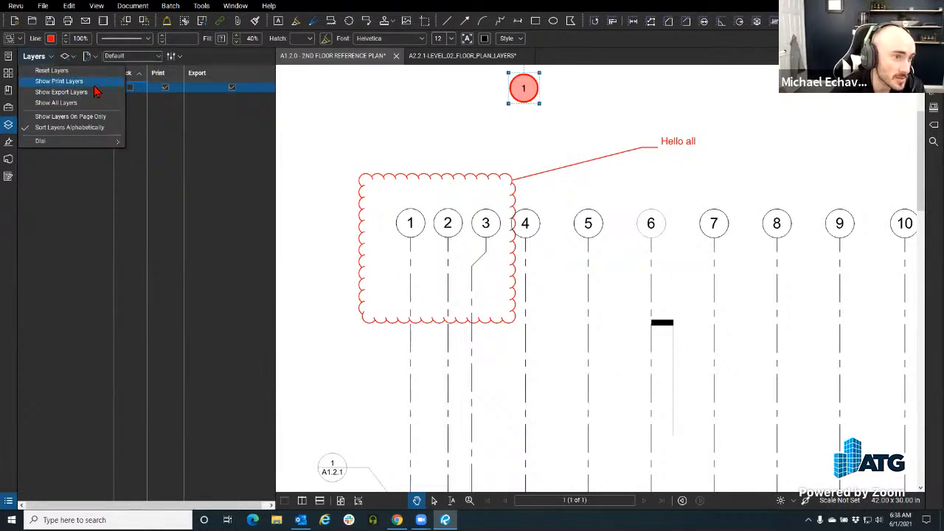
pyautogui.click(54, 86)
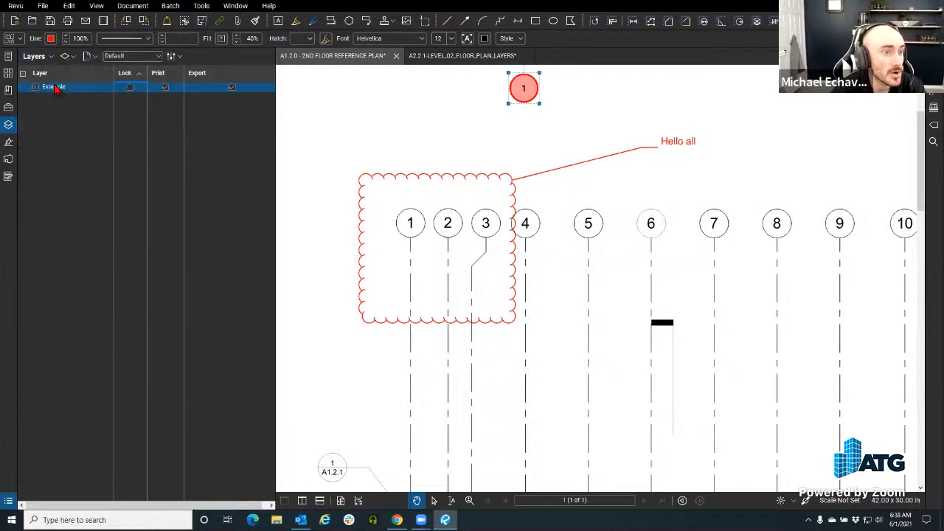
# - Examine the alphabetical layer sorting option and the choices for saving or creating layer configurations
pyautogui.click(51, 59)
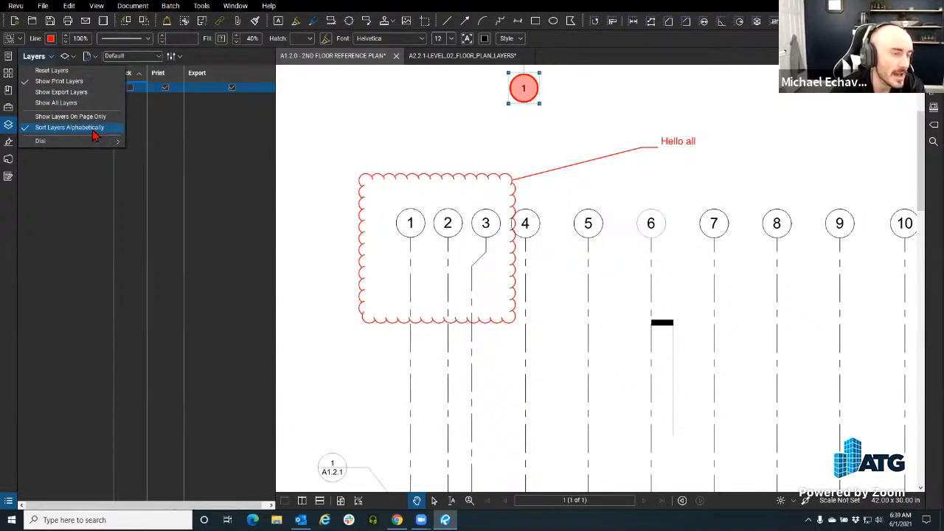
pyautogui.click(167, 132)
pyautogui.click(179, 56)
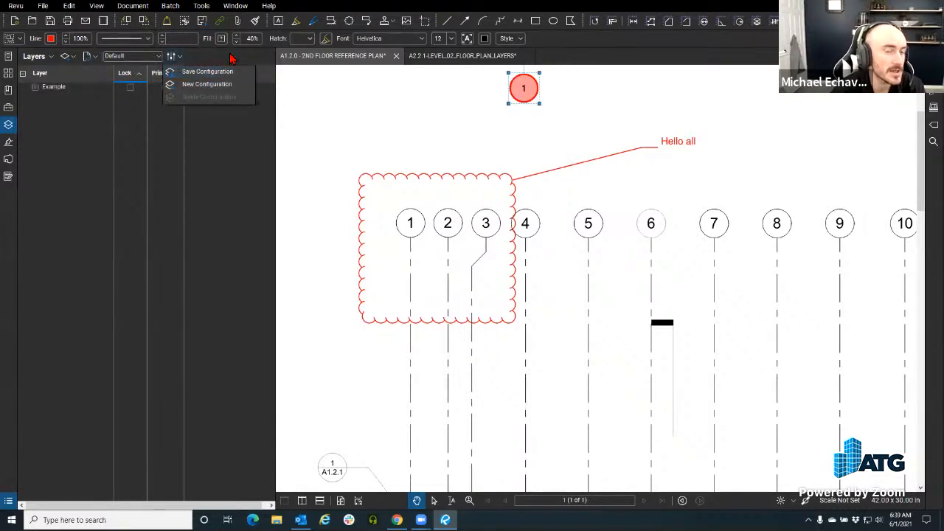
pyautogui.click(200, 238)
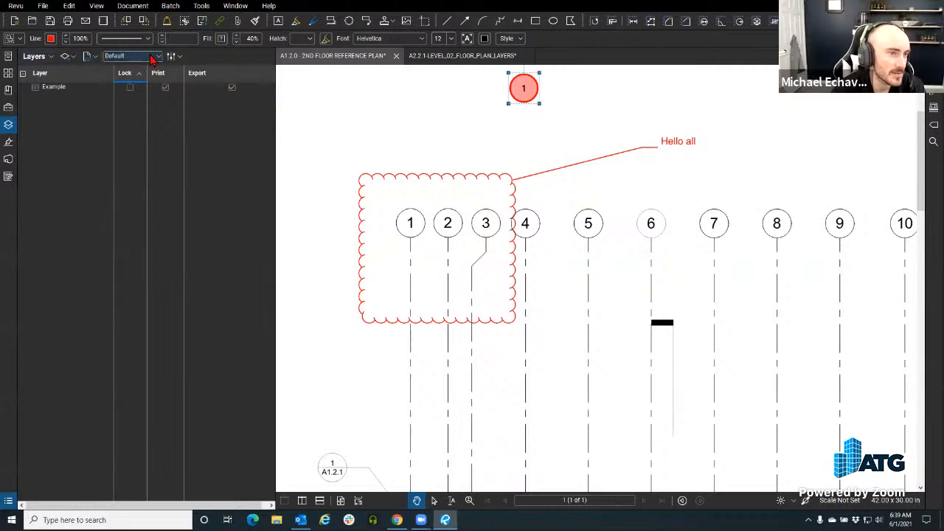
pyautogui.click(42, 59)
pyautogui.click(42, 59)
pyautogui.click(46, 59)
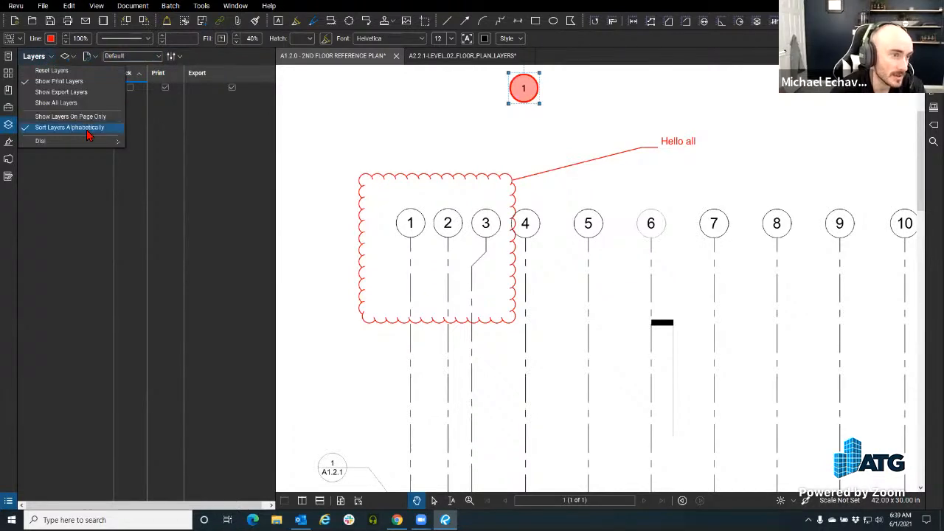
# - Toggle alphabetical layer sorting off and back on, and reverse the sort direction of the layer names
pyautogui.click(72, 130)
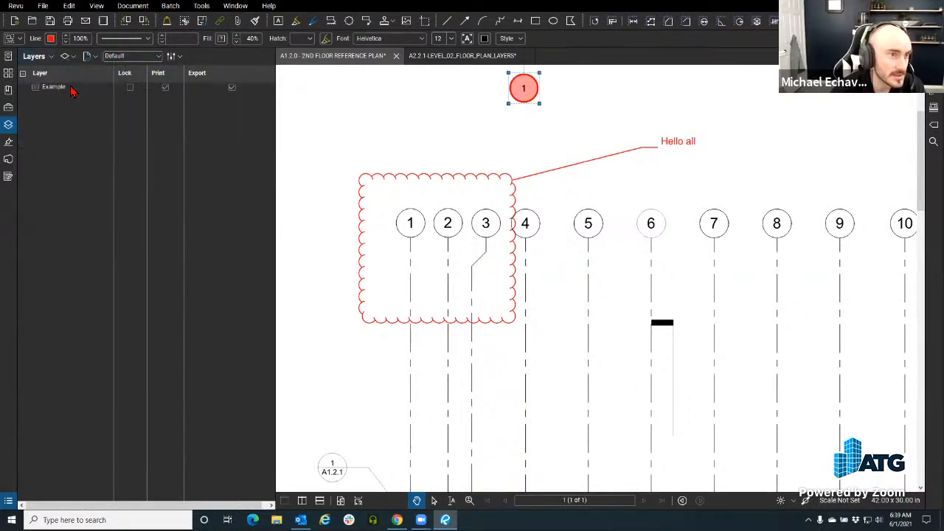
pyautogui.click(50, 62)
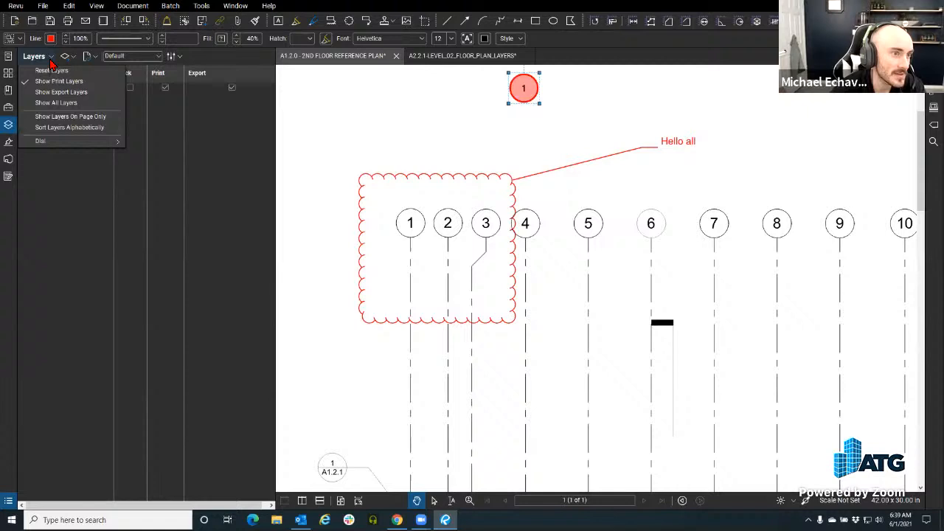
pyautogui.click(70, 127)
pyautogui.click(99, 78)
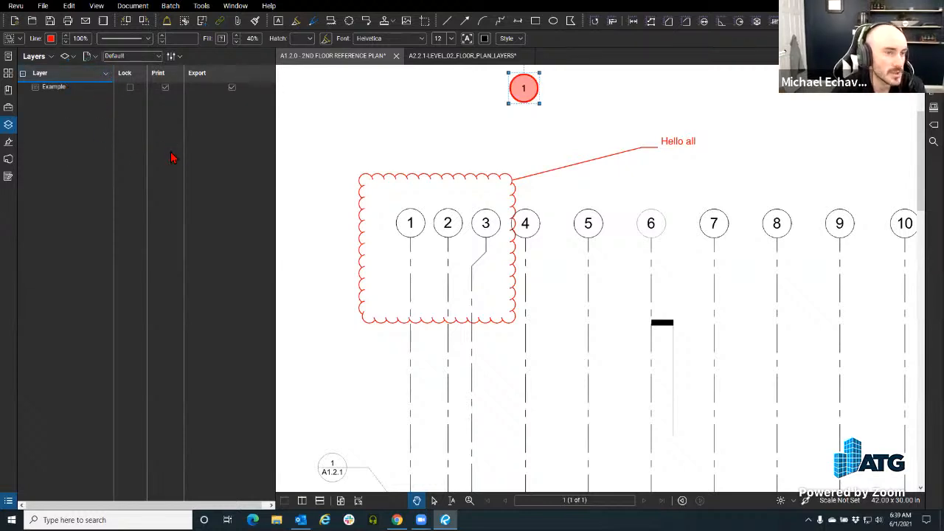
# - Create a new layer configuration named "Morning Coffee Revu" for the 2nd floor reference plan
pyautogui.click(131, 56)
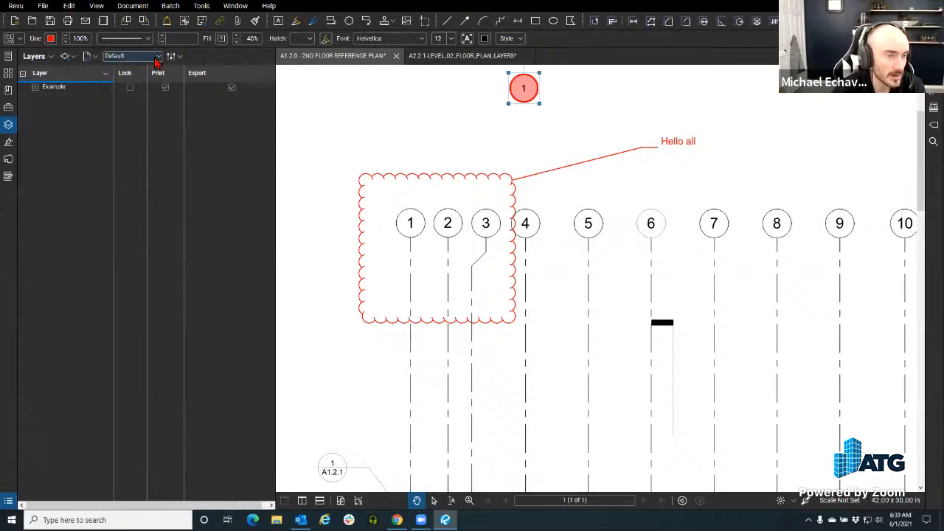
pyautogui.click(171, 56)
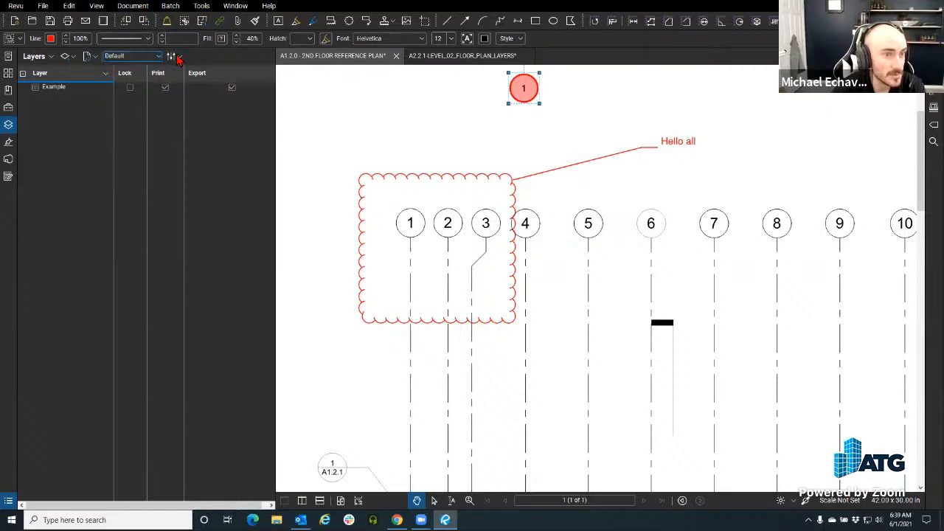
pyautogui.click(172, 56)
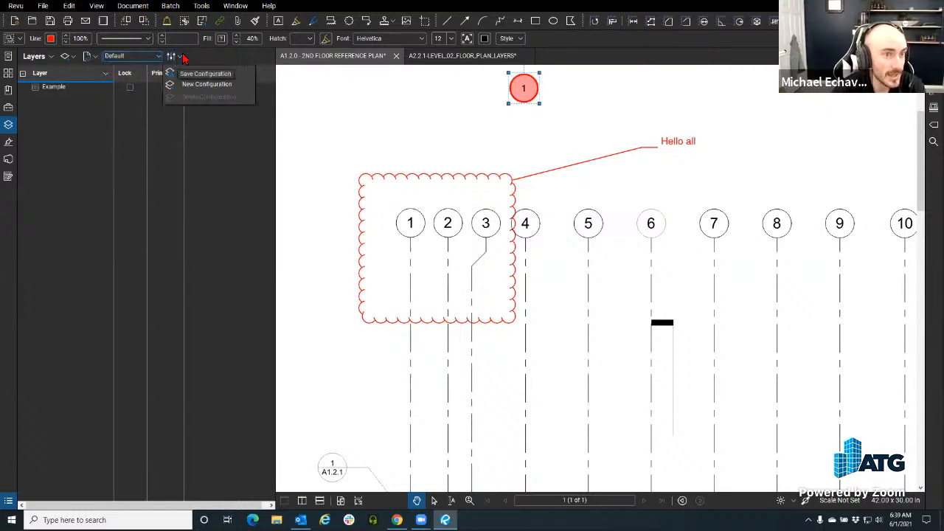
pyautogui.click(219, 87)
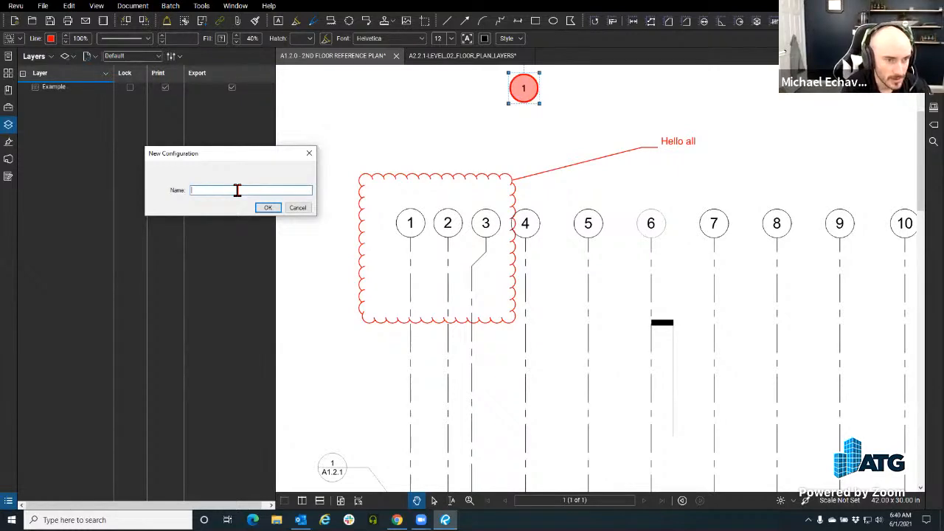
pyautogui.write('Morning Coffee Revu')
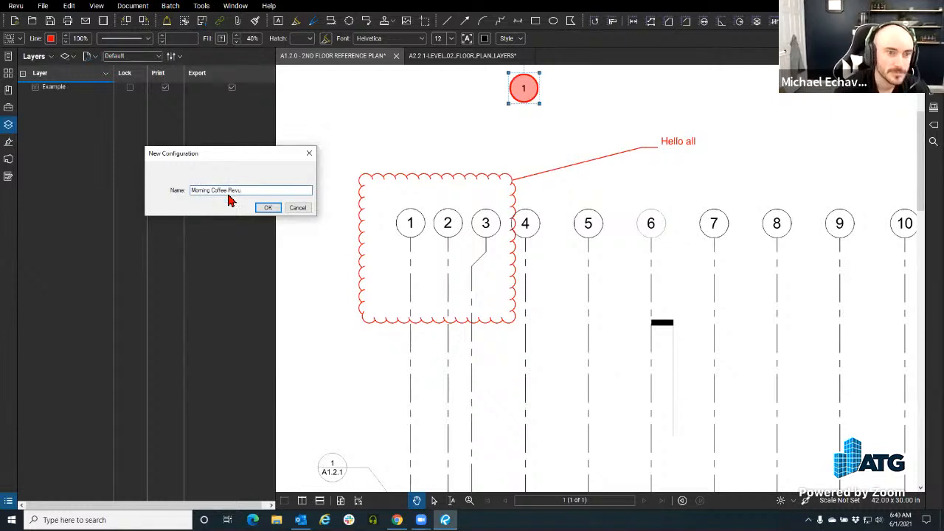
pyautogui.click(268, 207)
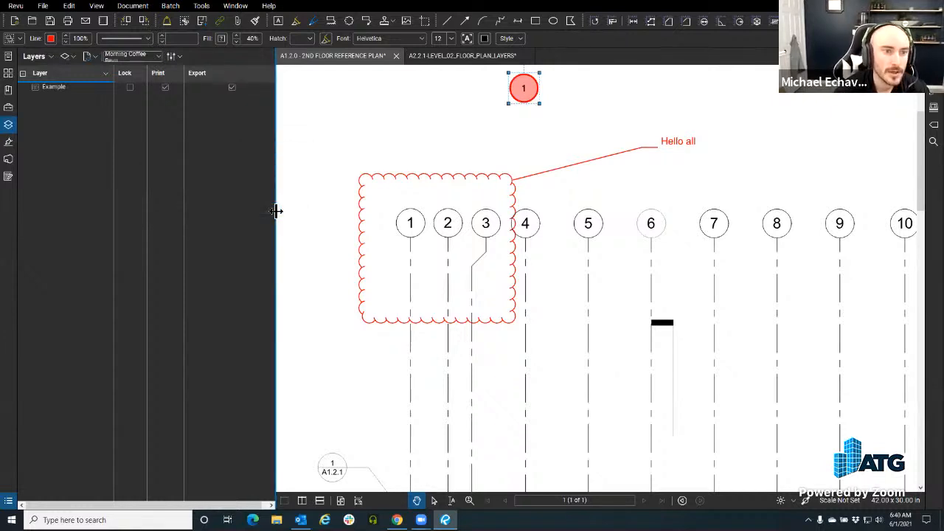
# - Check the list of available layer configurations and save the current Morning Coffee Revu configuration
pyautogui.click(155, 58)
pyautogui.press('ctrl')
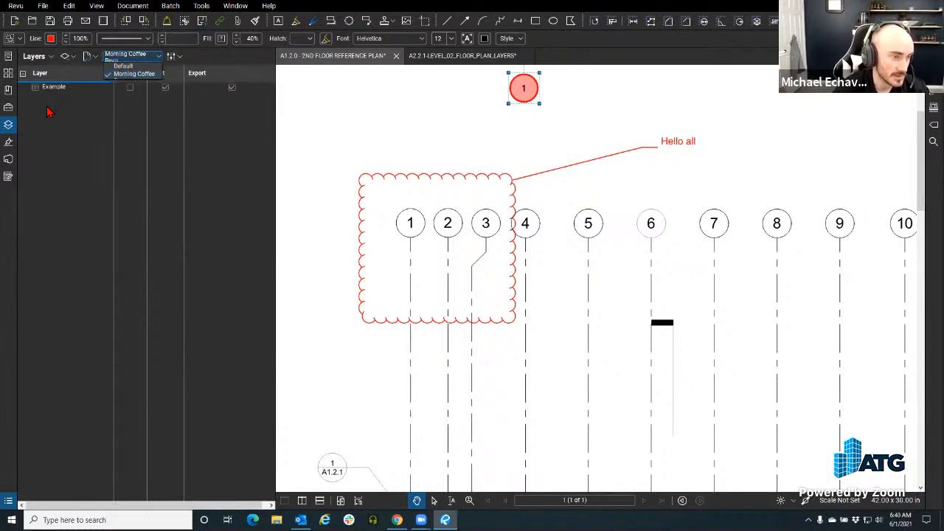
pyautogui.click(57, 156)
pyautogui.click(177, 57)
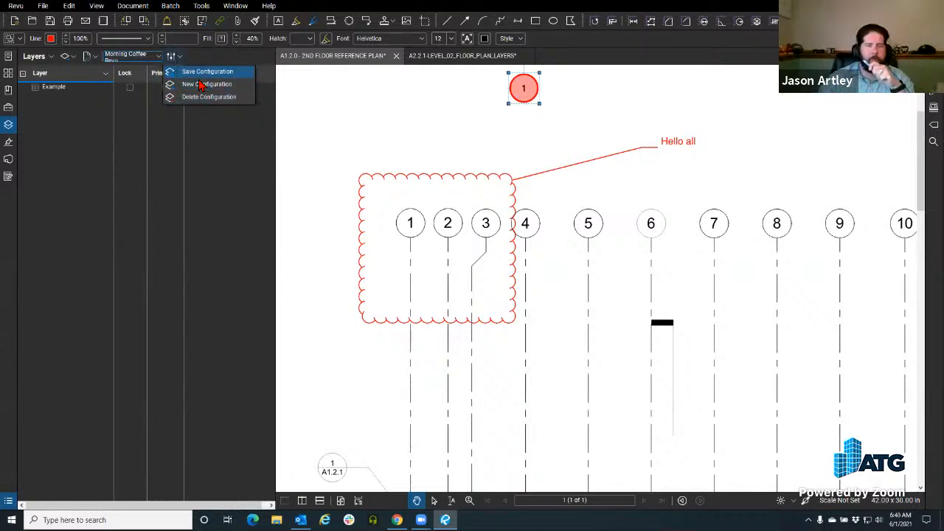
pyautogui.click(200, 76)
pyautogui.click(180, 60)
pyautogui.click(190, 211)
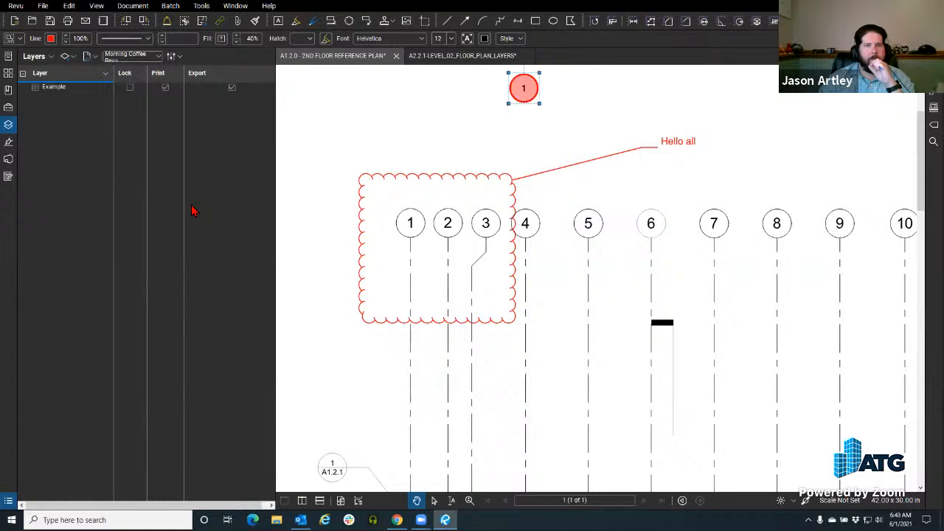
# - Inspect the layer name prompt of the numbered circle tool in the Architect Review set without assigning a layer
pyautogui.click(8, 107)
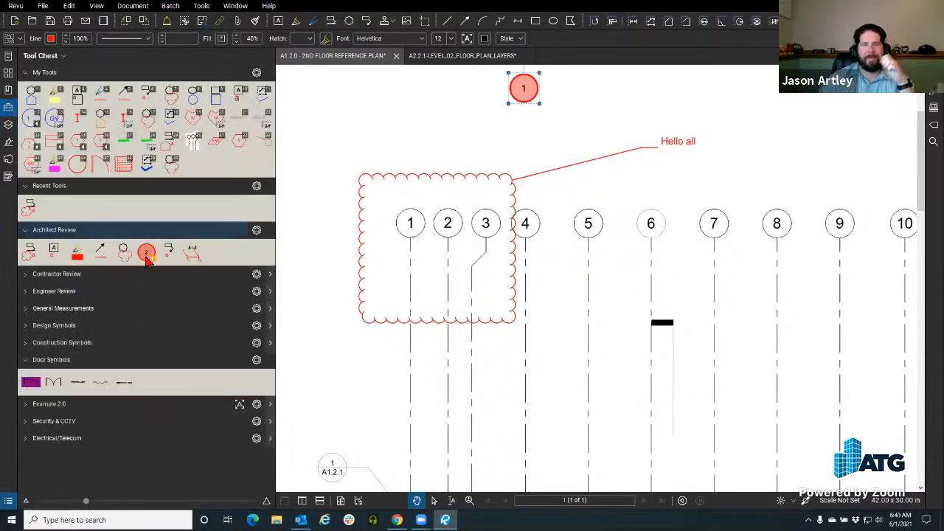
pyautogui.click(146, 253)
pyautogui.rightClick(146, 253)
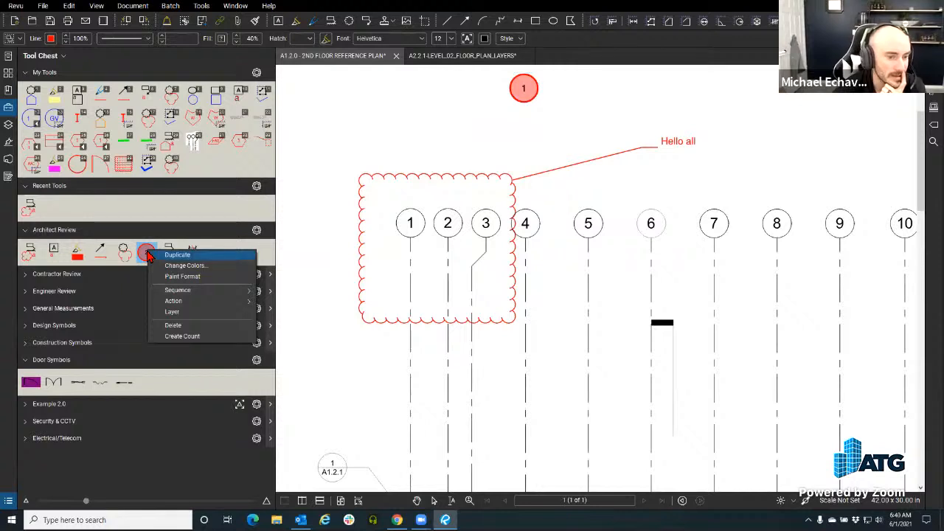
pyautogui.click(183, 312)
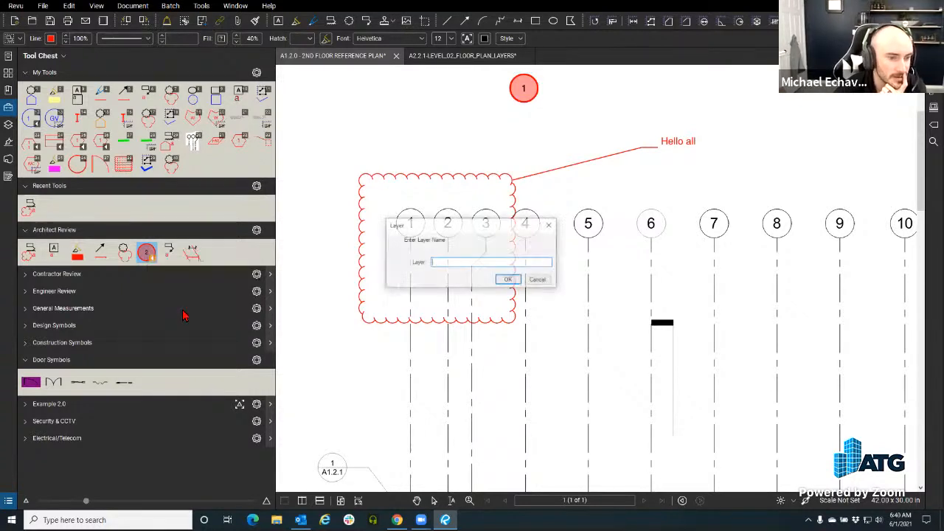
pyautogui.click(539, 280)
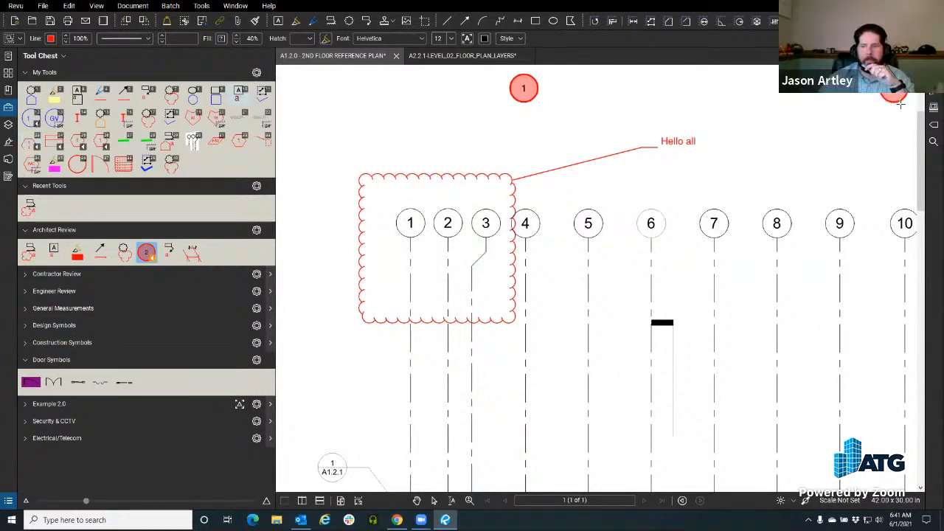
# - Examine the numbered circle tool's full properties, from General and Appearance to Layout and Options, for a layer setting
pyautogui.click(934, 56)
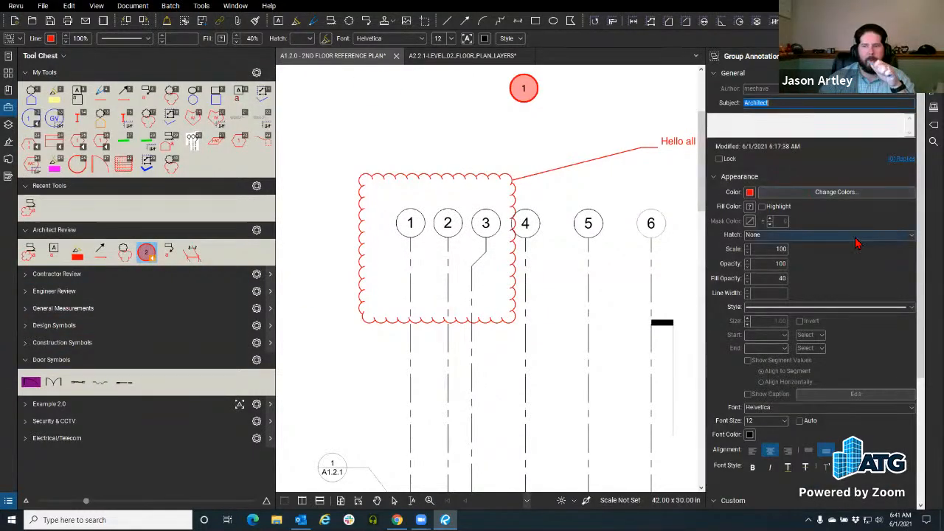
pyautogui.scroll(-3, 920, 148)
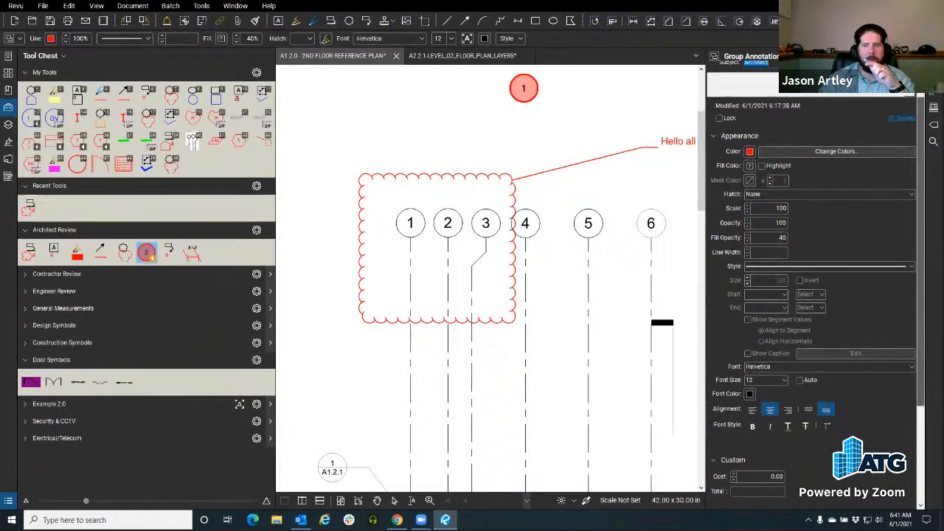
pyautogui.scroll(-2, 815, 286)
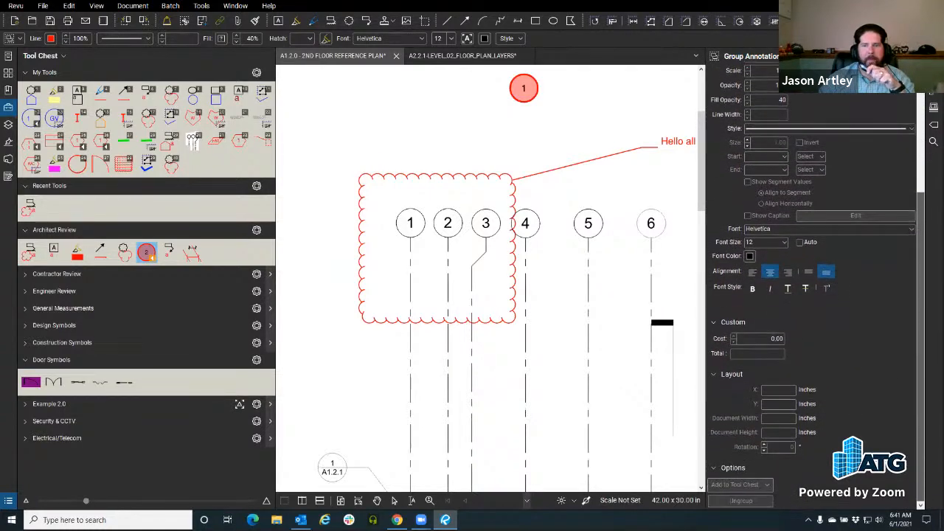
pyautogui.scroll(2, 811, 285)
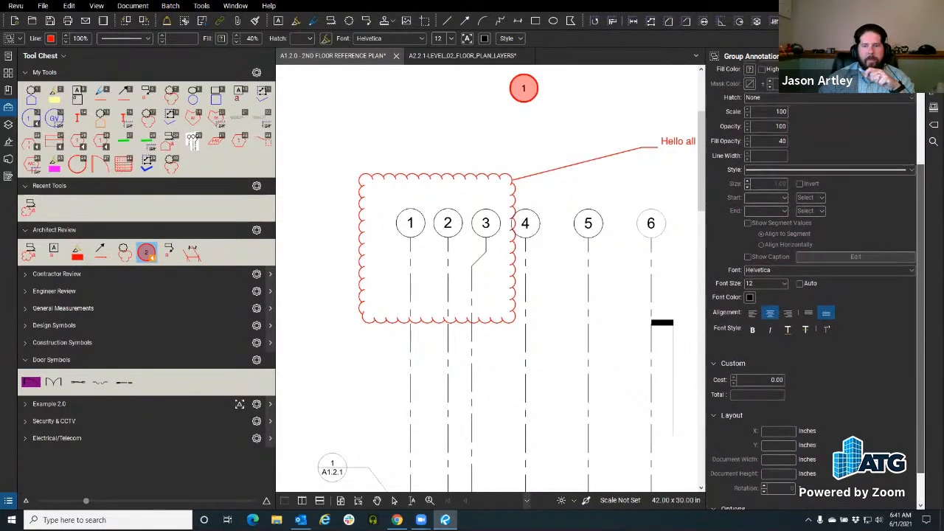
pyautogui.scroll(3, 812, 285)
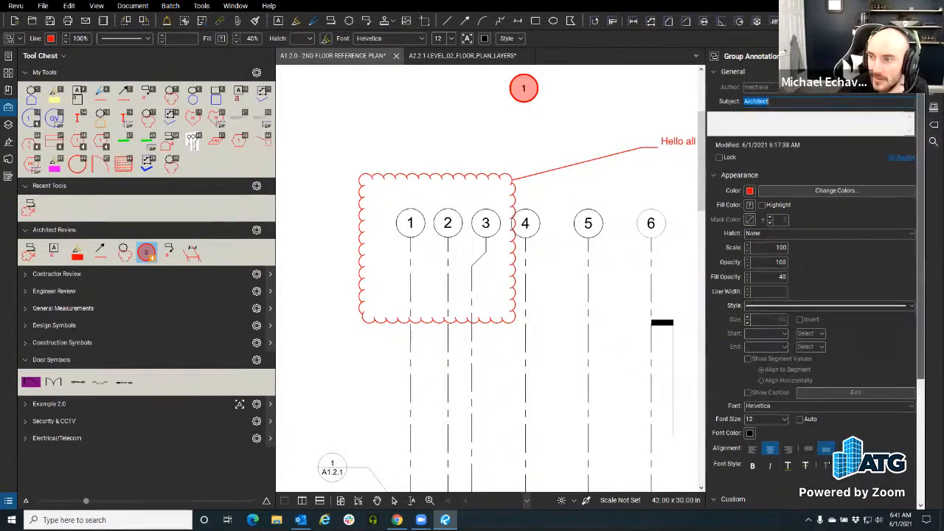
pyautogui.scroll(-2, 811, 295)
pyautogui.scroll(-3, 812, 295)
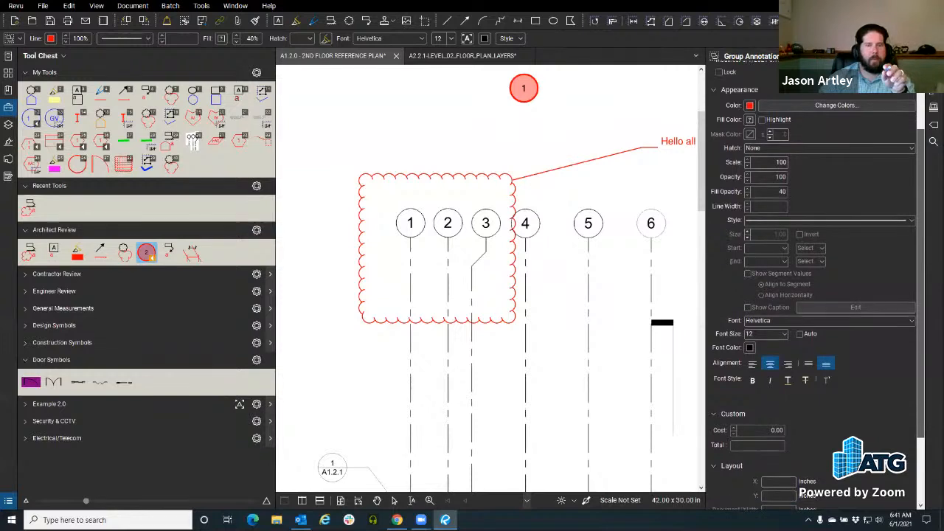
# - Recheck the numbered circle tool's layer assignment dialog and dismiss it without entering a name
pyautogui.rightClick(148, 251)
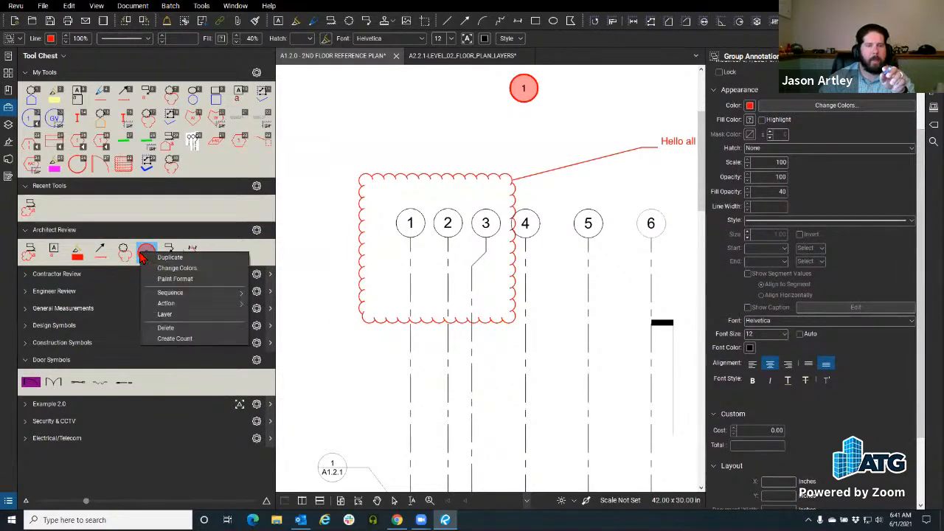
pyautogui.click(168, 316)
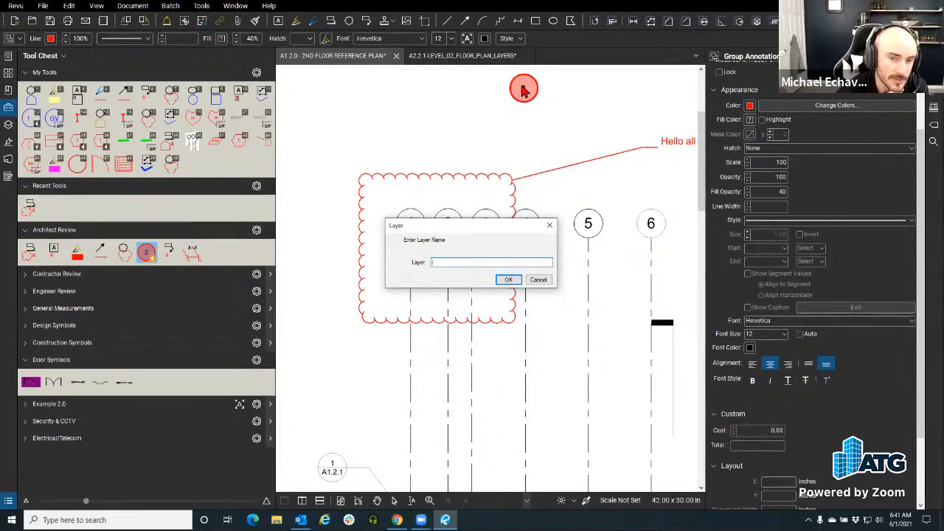
pyautogui.click(549, 225)
# - Assign the Cloud+ tool in the Architect Review set to a layer named "Clouds" and exit the tool
pyautogui.click(29, 255)
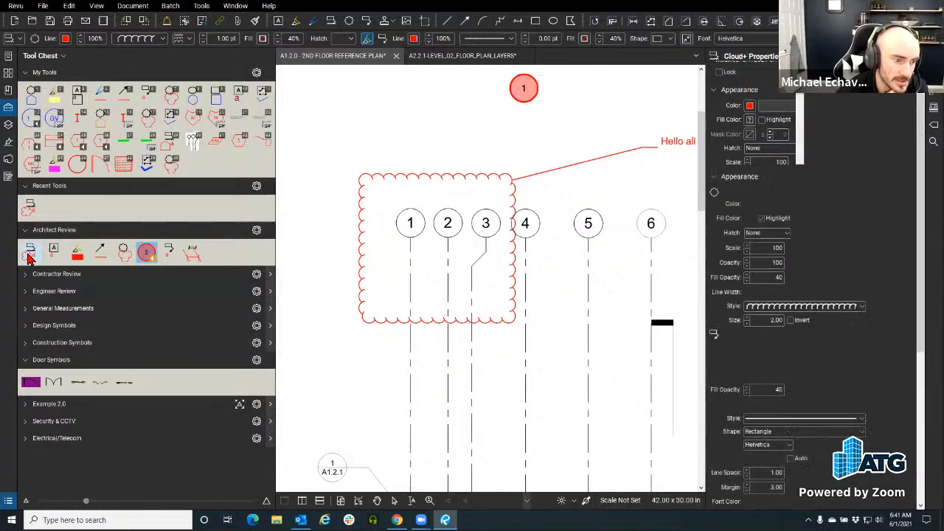
pyautogui.rightClick(30, 255)
pyautogui.click(52, 315)
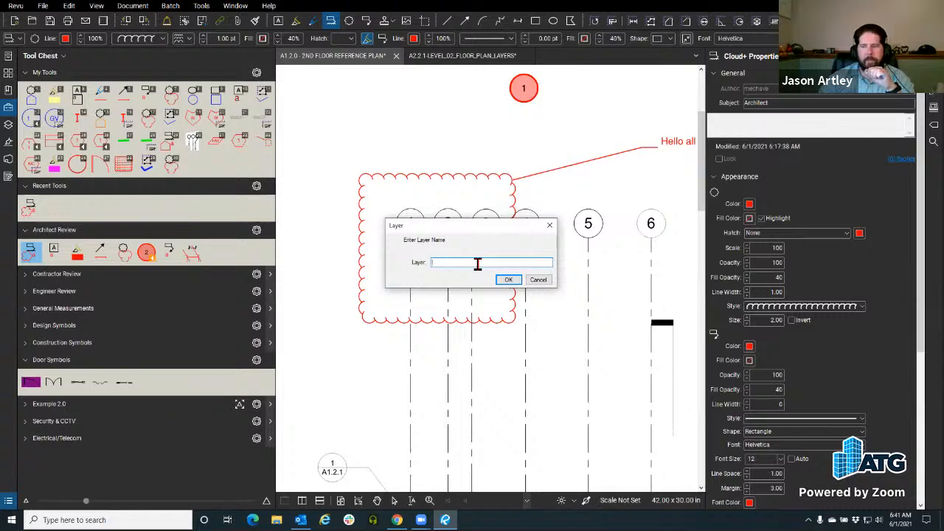
pyautogui.write('Clouds')
pyautogui.click(509, 280)
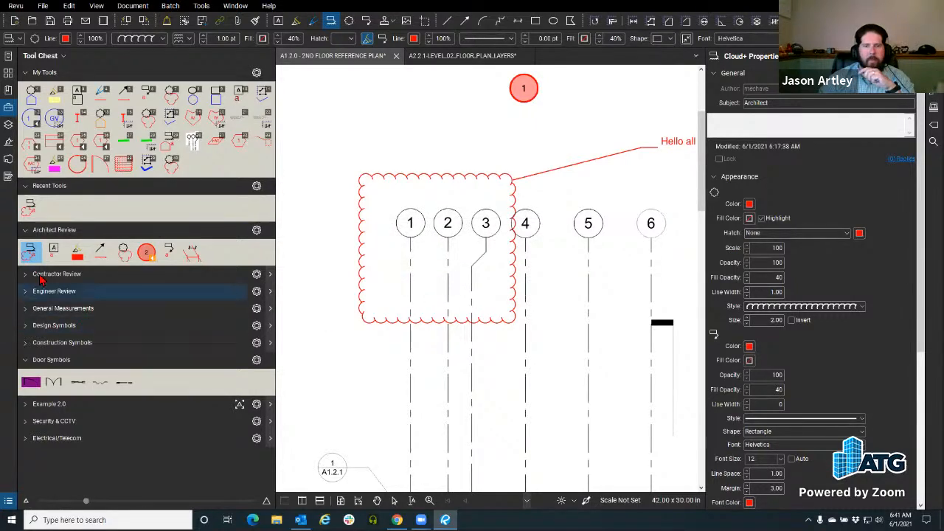
pyautogui.press('Escape')
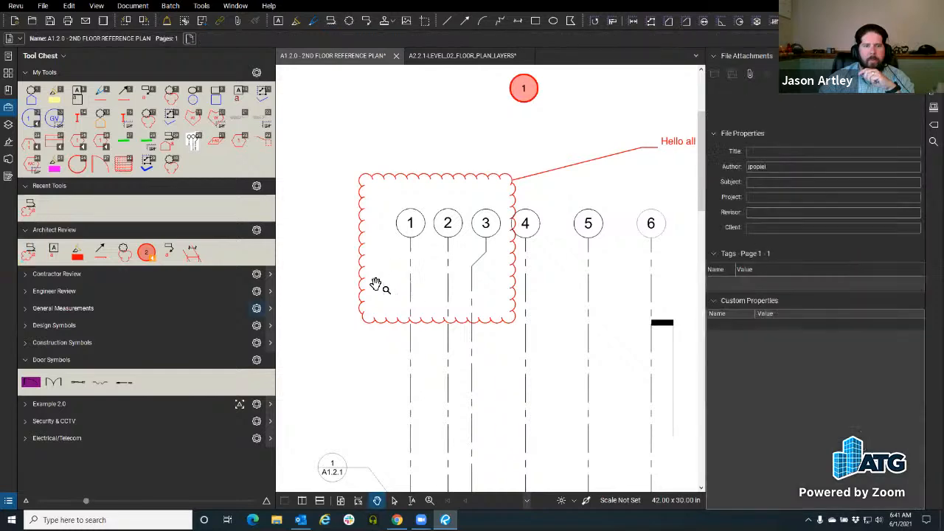
pyautogui.click(33, 254)
pyautogui.press('Escape')
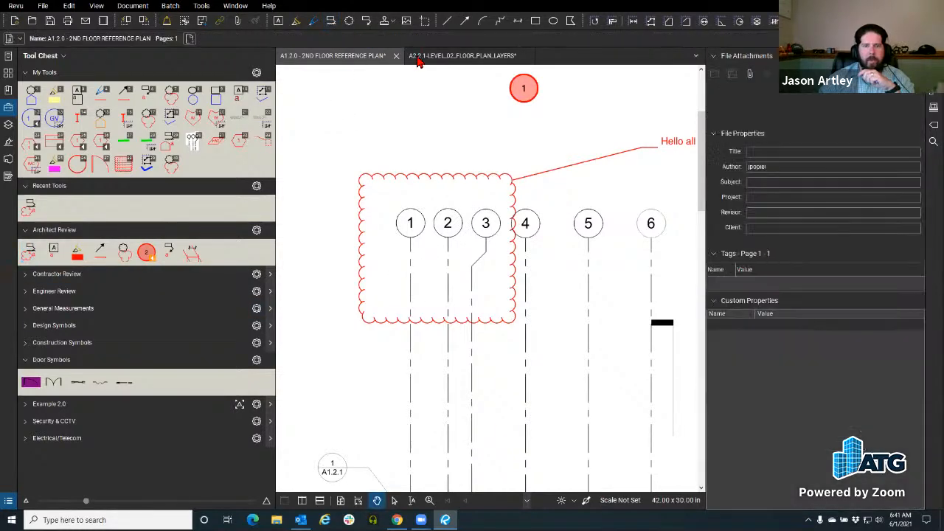
# - Place an Architect Review Cloud+ markup with the text "New" in the blank area above the A2.2.1 level 02 floor plan
pyautogui.click(417, 61)
pyautogui.click(28, 251)
pyautogui.moveTo(377, 159); pyautogui.dragTo(452, 204)
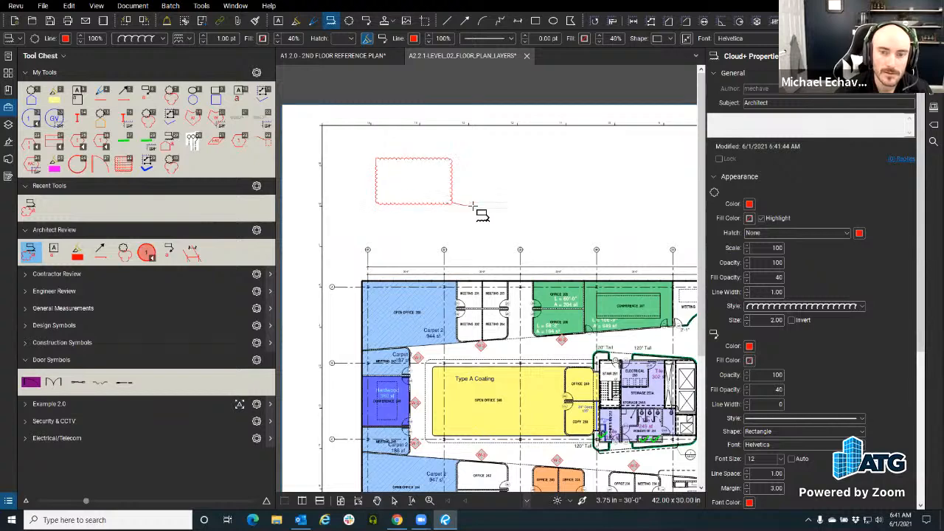
pyautogui.click(481, 183)
pyautogui.scroll(3, 500, 213)
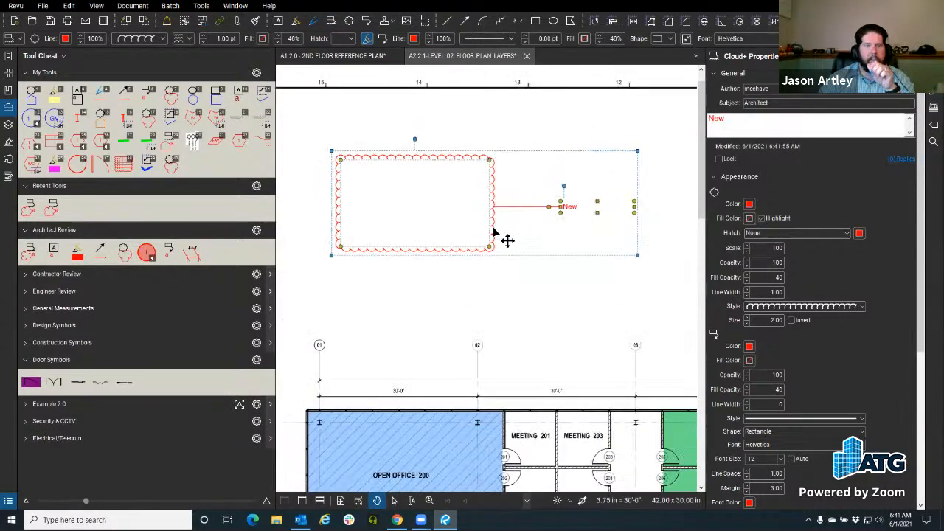
pyautogui.click(541, 289)
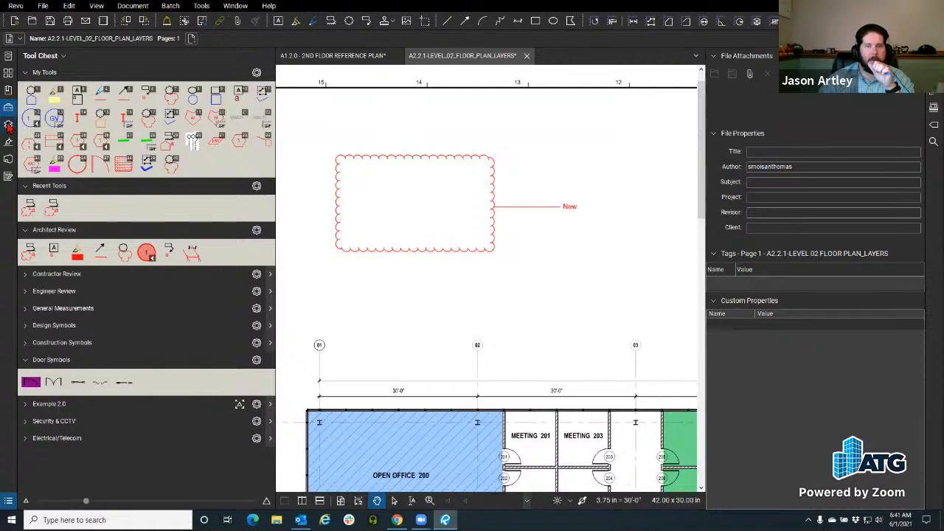
# - Check the layer list of the A2.2.1 plan, and return to the 2nd floor reference plan with the layer list hidden
pyautogui.click(9, 126)
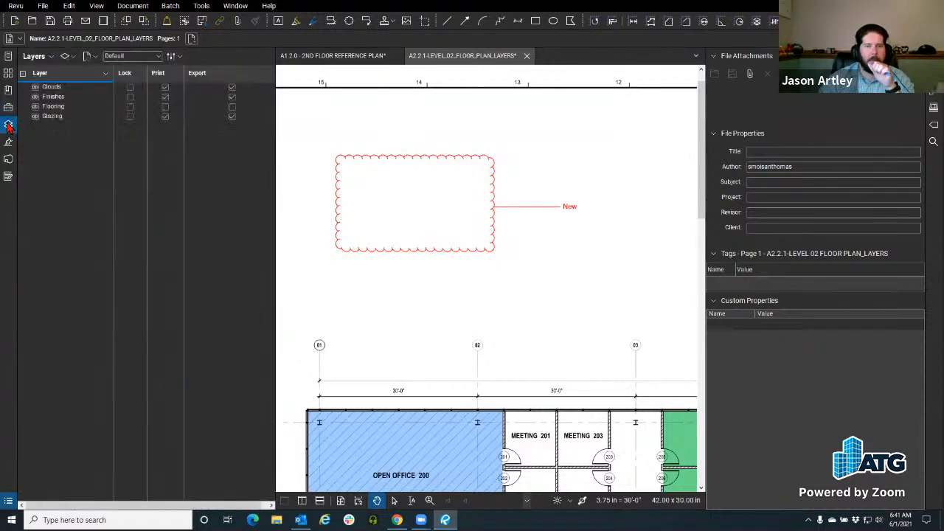
pyautogui.click(359, 58)
pyautogui.scroll(-4, 406, 191)
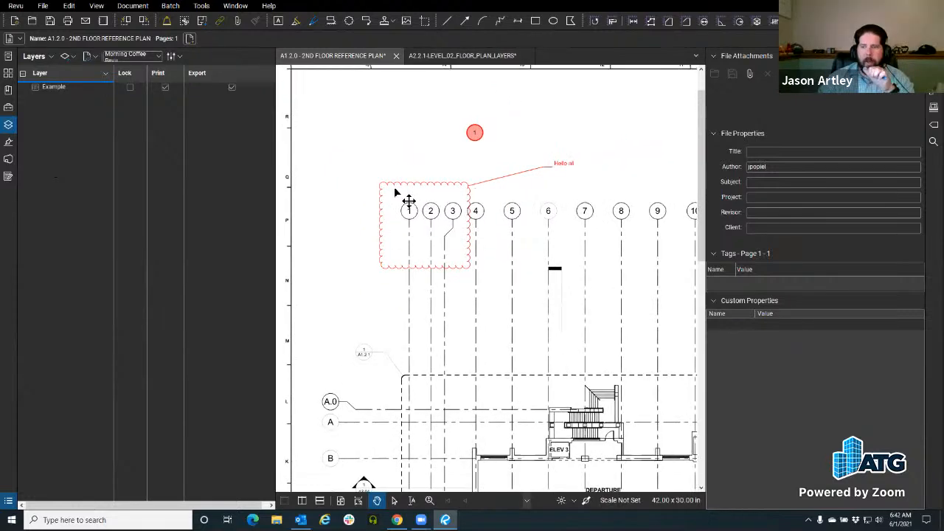
pyautogui.click(9, 126)
pyautogui.scroll(-1, 287, 198)
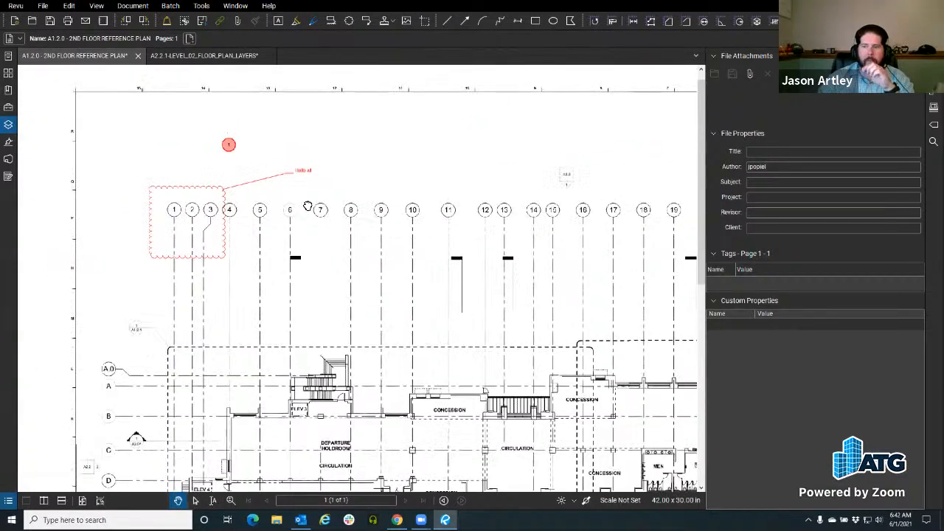
# - Hide the document properties, switch to the A2.2.1 level 02 floor plan and show its layer list
pyautogui.moveTo(287, 199); pyautogui.dragTo(351, 222)
pyautogui.click(933, 73)
pyautogui.scroll(2, 228, 197)
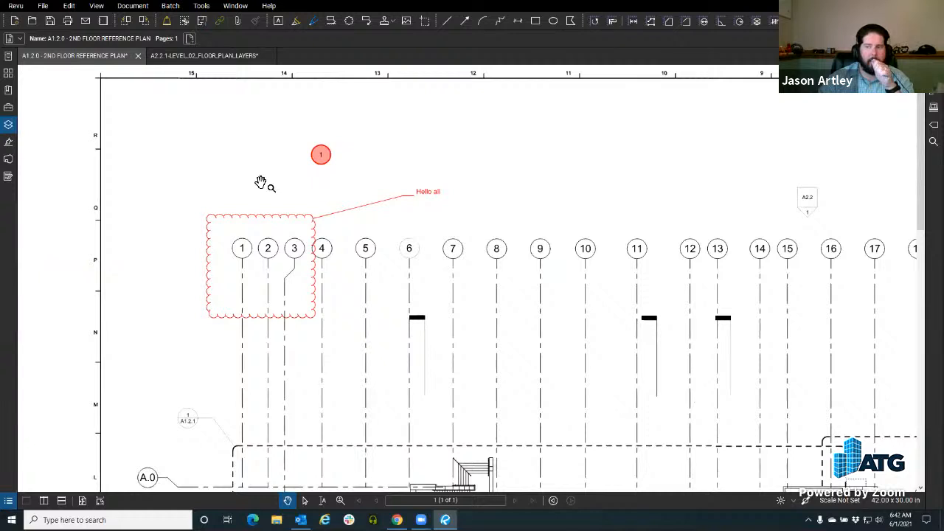
pyautogui.click(213, 63)
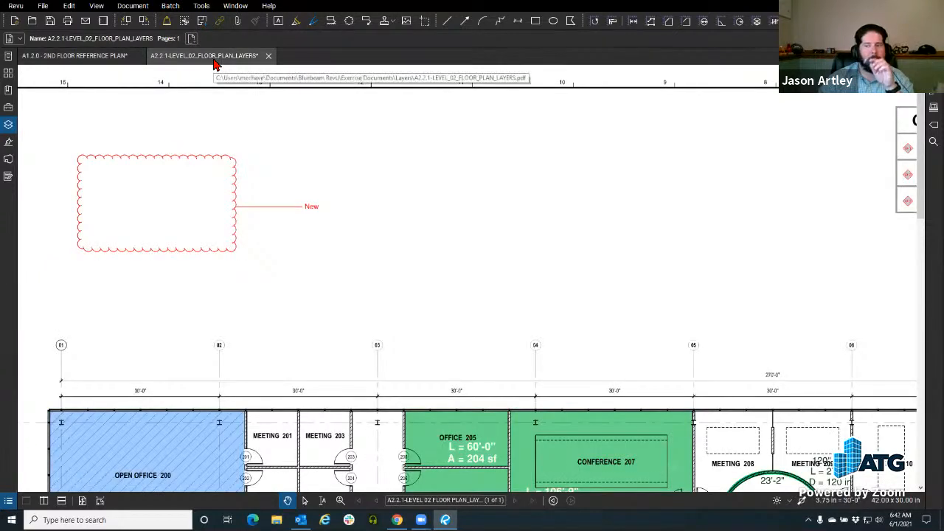
pyautogui.click(8, 124)
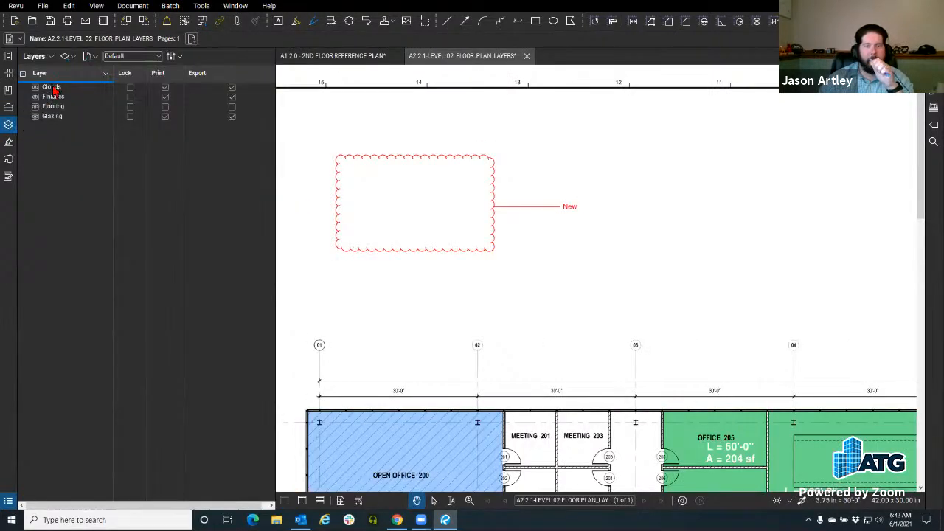
# - Examine the View and Default State options in the Clouds layer's properties, and dismiss them without changes
pyautogui.rightClick(54, 89)
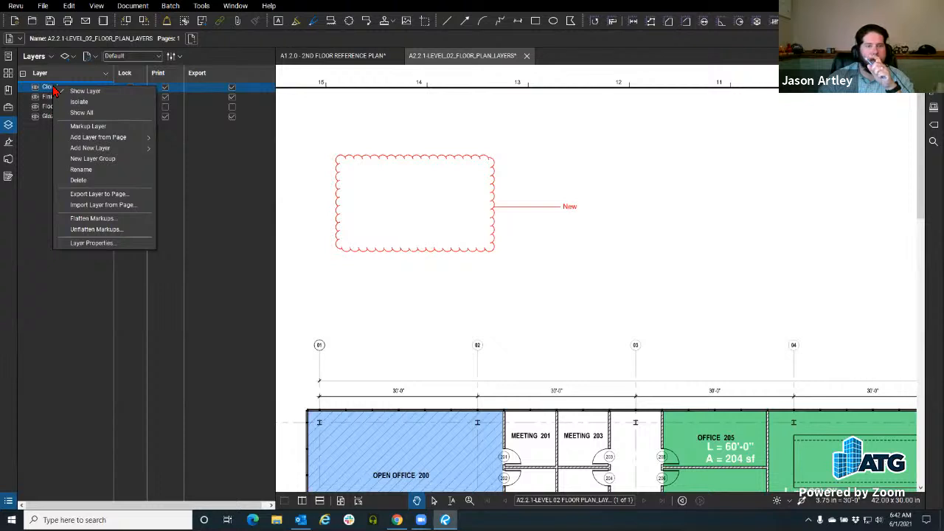
pyautogui.click(107, 242)
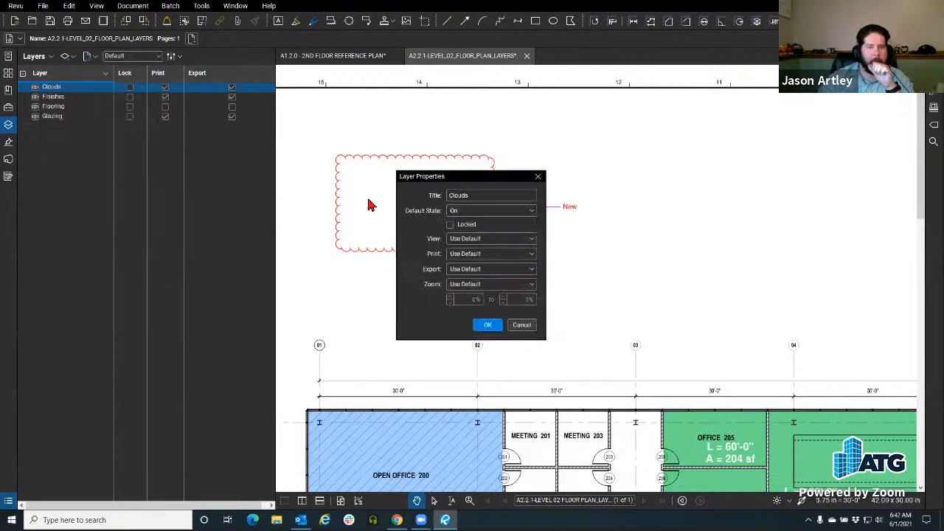
pyautogui.moveTo(479, 181); pyautogui.dragTo(183, 134)
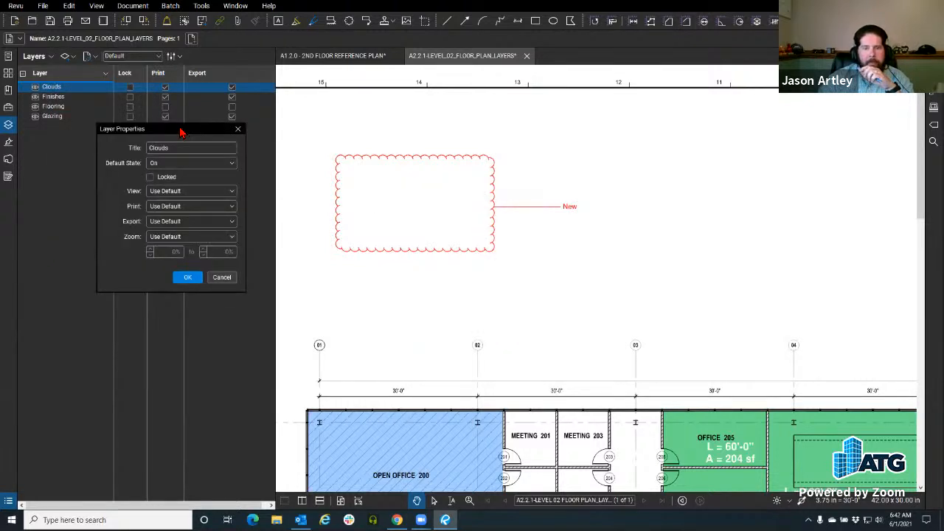
pyautogui.click(185, 191)
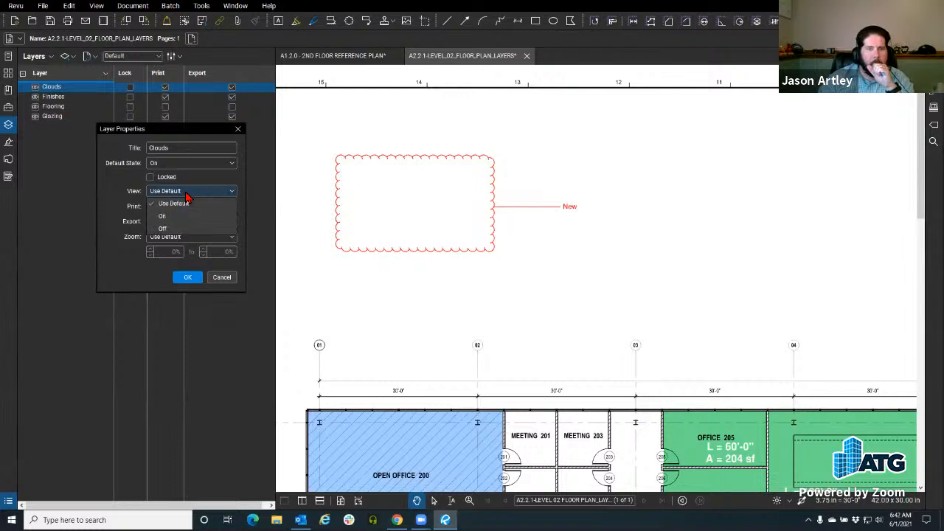
pyautogui.click(194, 181)
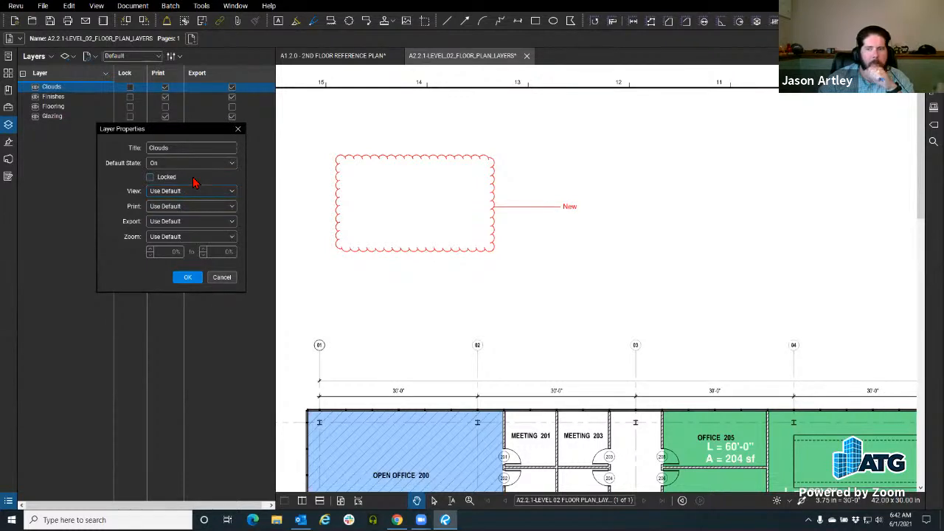
pyautogui.click(197, 163)
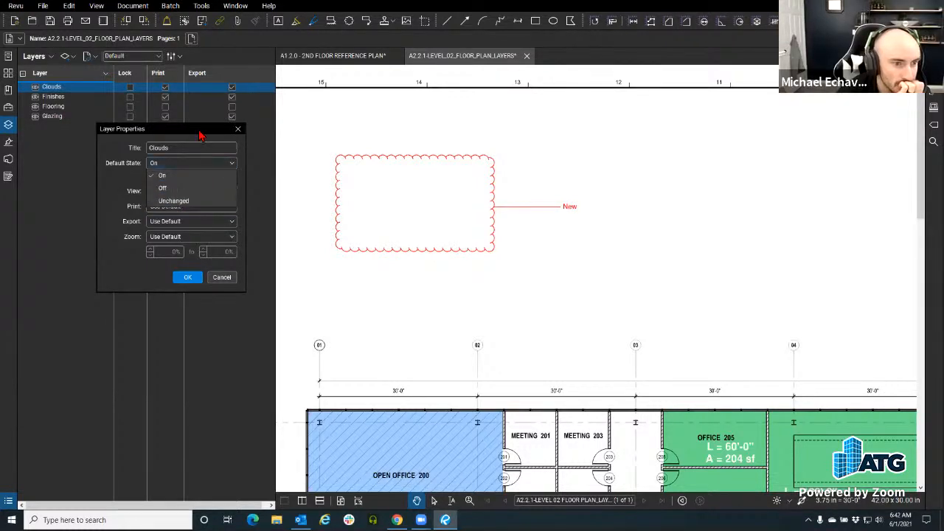
pyautogui.click(200, 135)
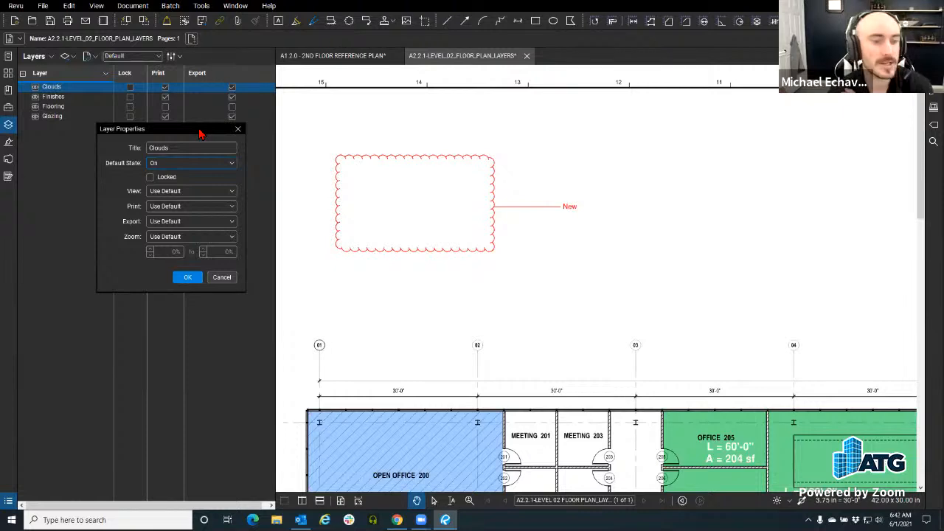
pyautogui.click(237, 130)
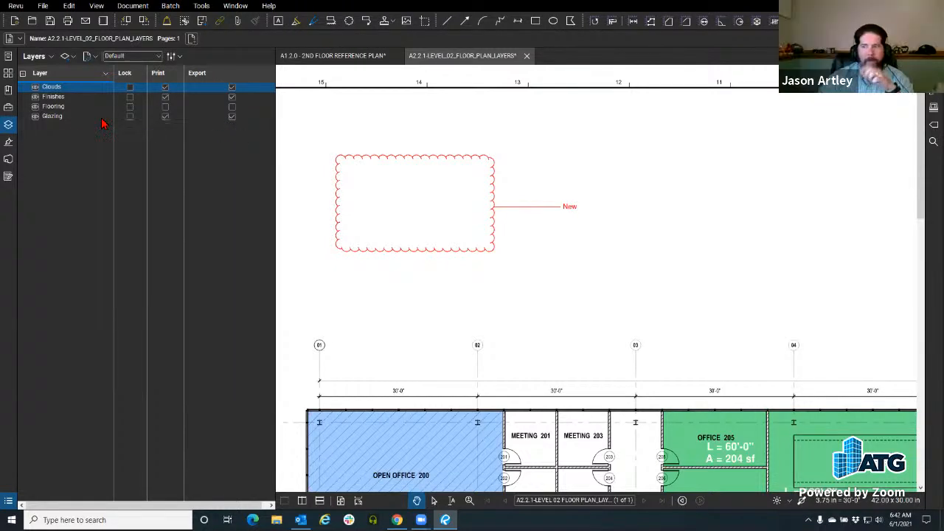
# - Make Clouds the markup layer of the A2.2.1 plan, and turn that assignment off again
pyautogui.rightClick(66, 90)
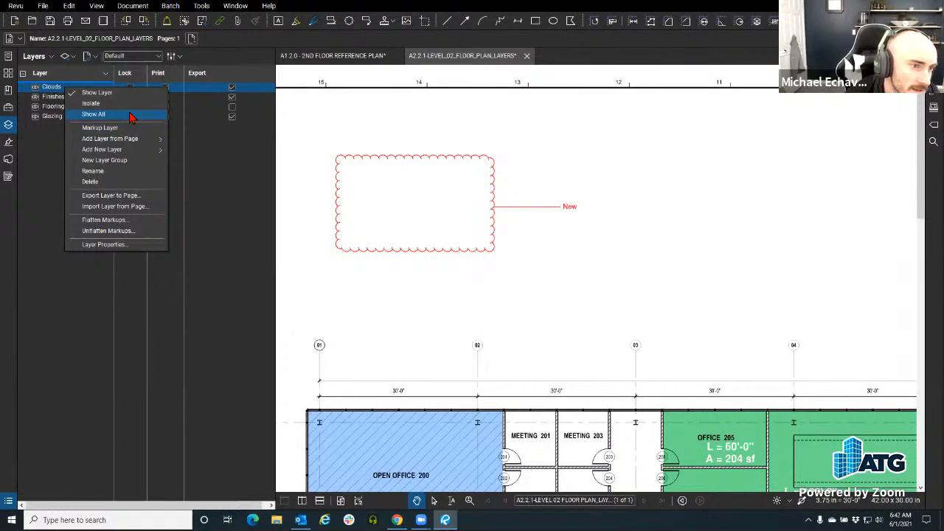
pyautogui.click(111, 128)
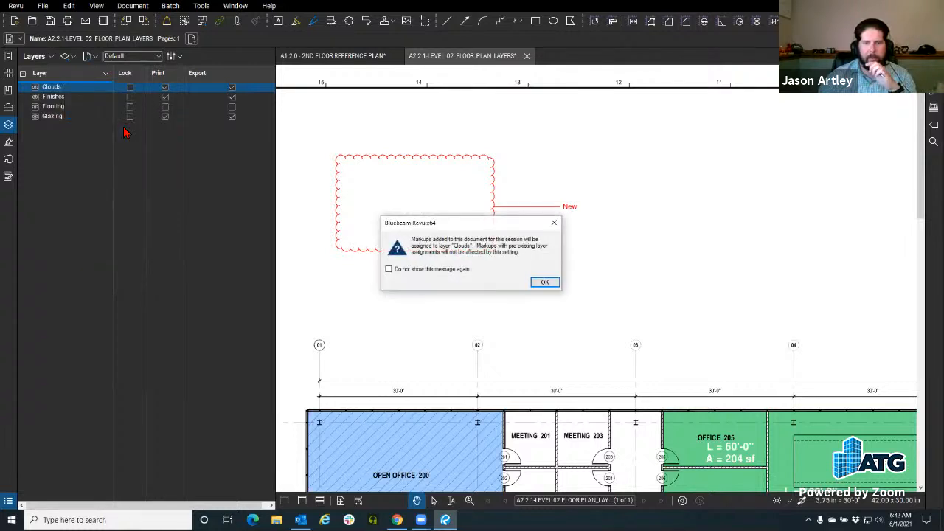
pyautogui.click(555, 222)
pyautogui.rightClick(80, 87)
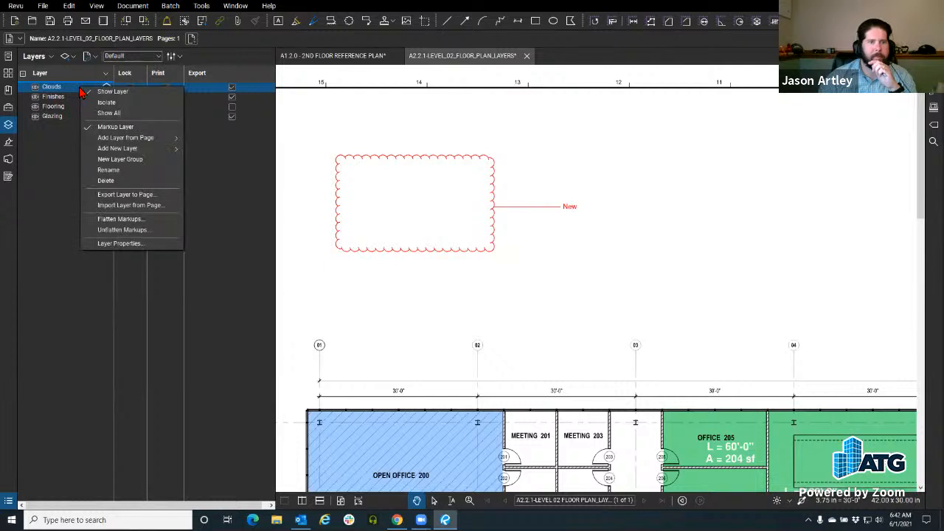
pyautogui.click(107, 127)
# - Review the Export options in the Clouds layer's properties and close them without changes
pyautogui.rightClick(66, 89)
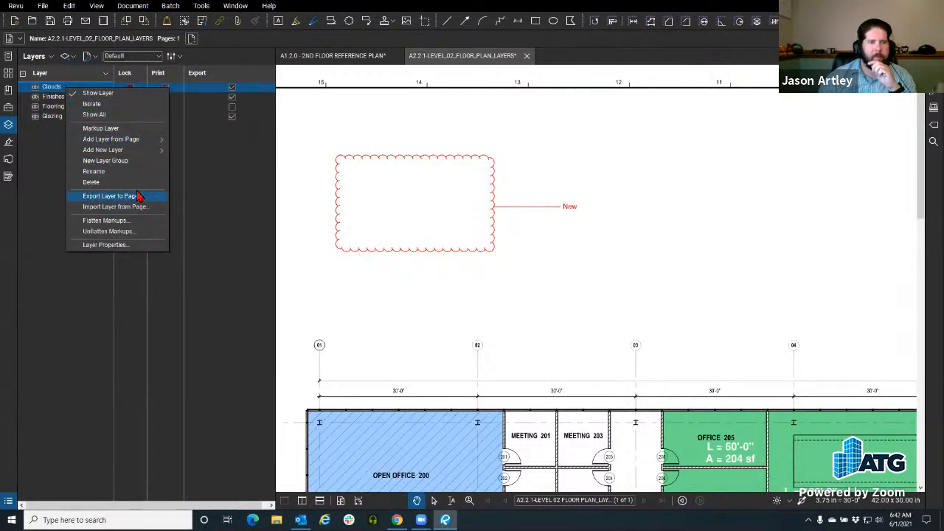
pyautogui.click(132, 246)
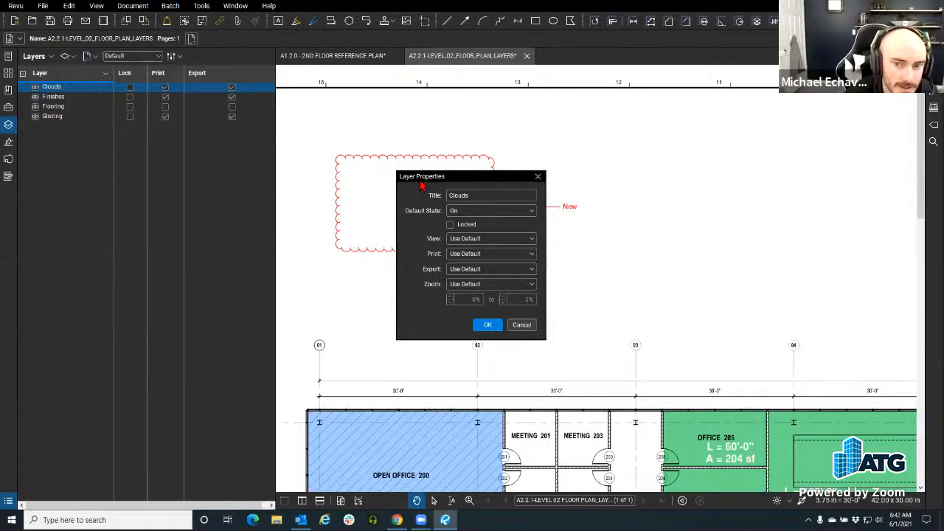
pyautogui.click(247, 254)
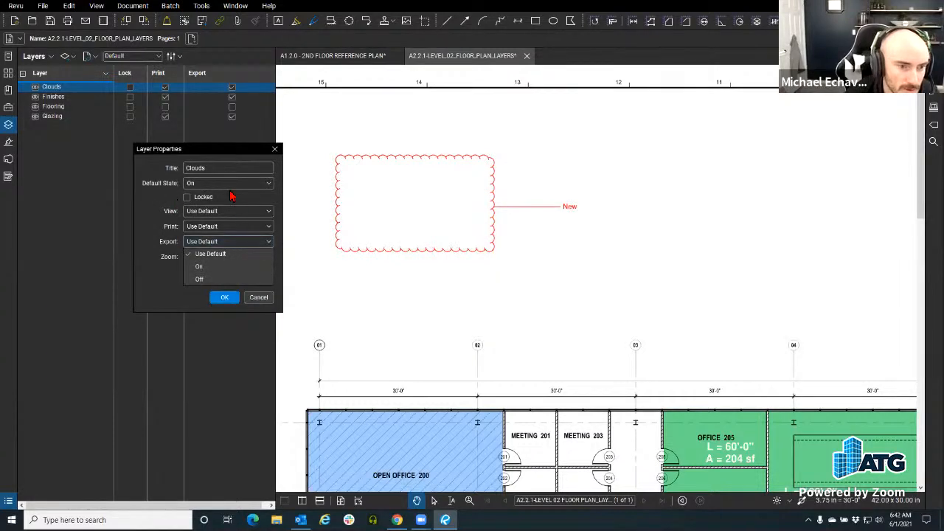
pyautogui.click(215, 157)
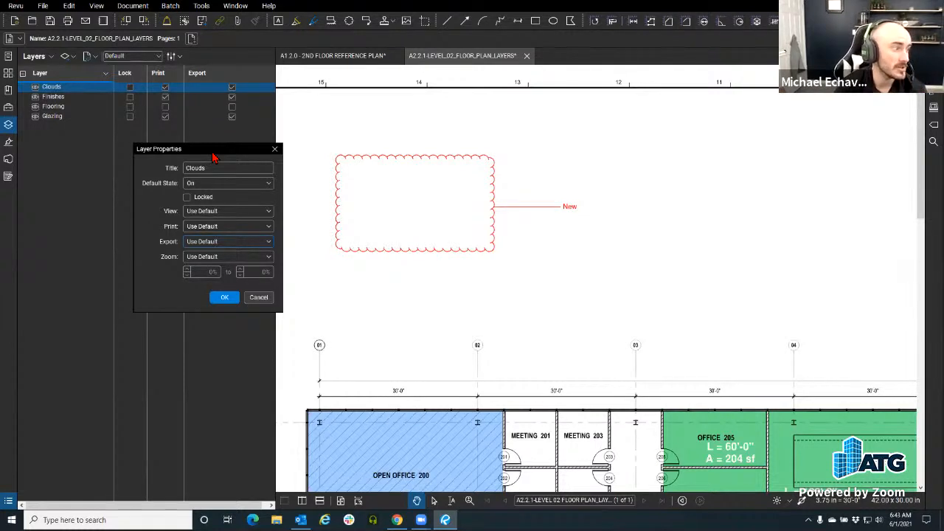
pyautogui.click(274, 150)
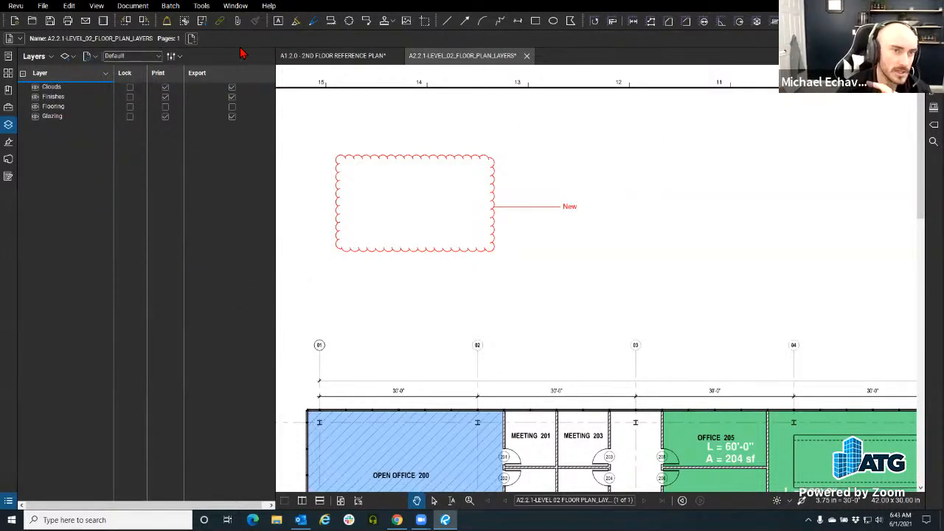
# - Close both open floor plans without saving their changes
pyautogui.click(398, 57)
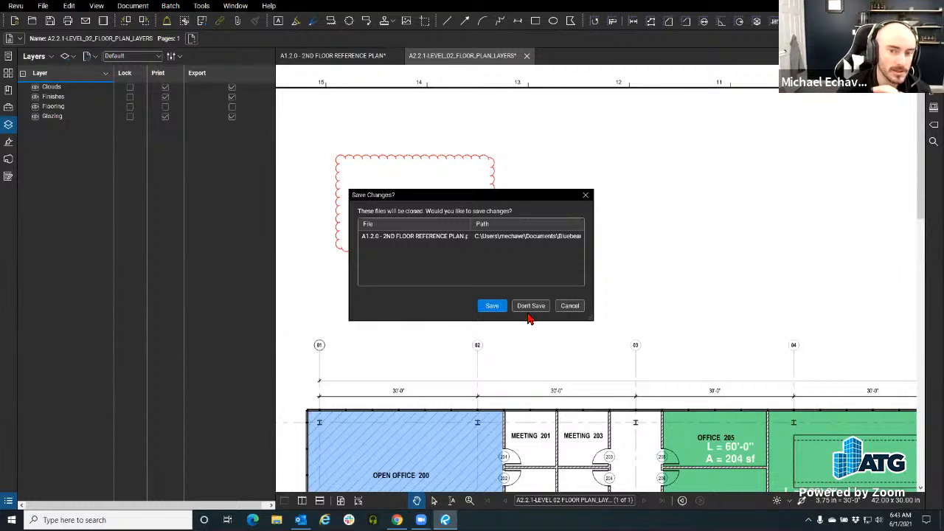
pyautogui.click(527, 307)
pyautogui.click(398, 57)
pyautogui.click(528, 307)
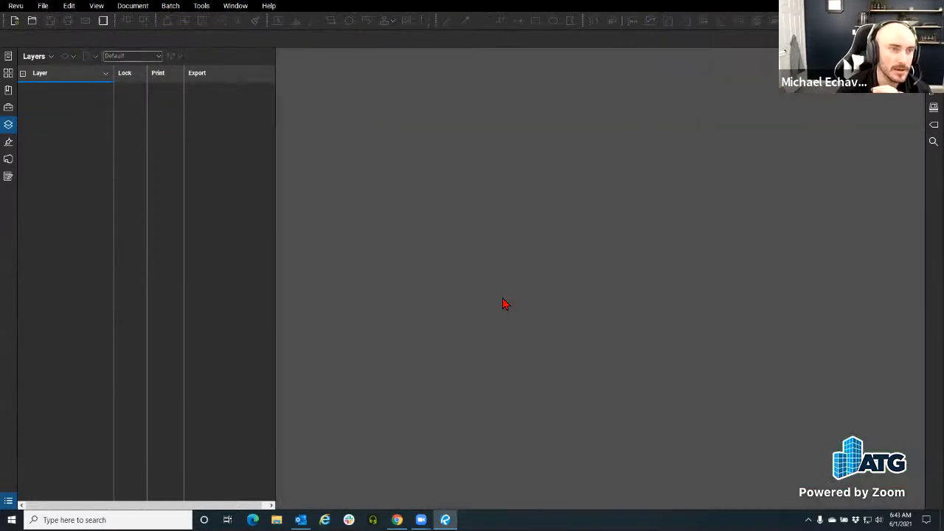
# - Start an Overlay Pages comparison with "A1.2.0 - 2ND FLOOR REFERENCE PLAN_REV 1.pdf" from the Revisions folder on disk
pyautogui.click(133, 6)
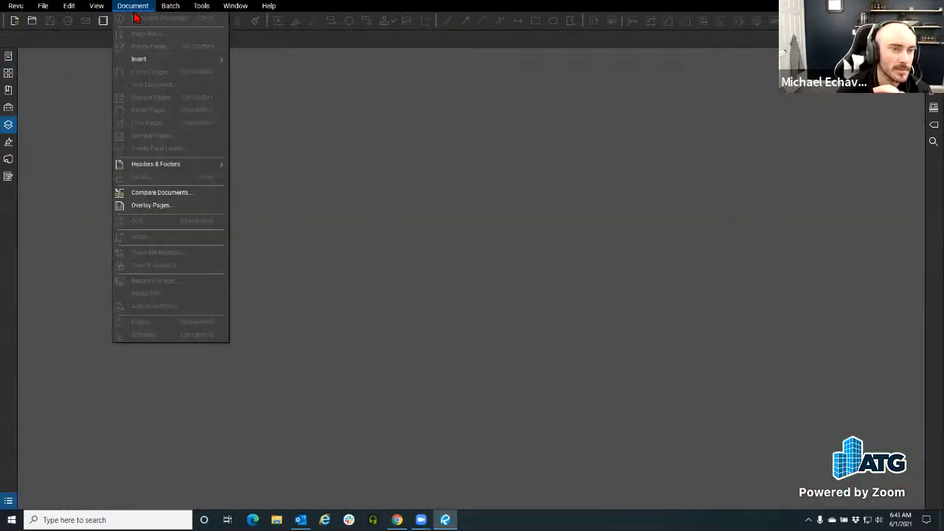
pyautogui.click(163, 206)
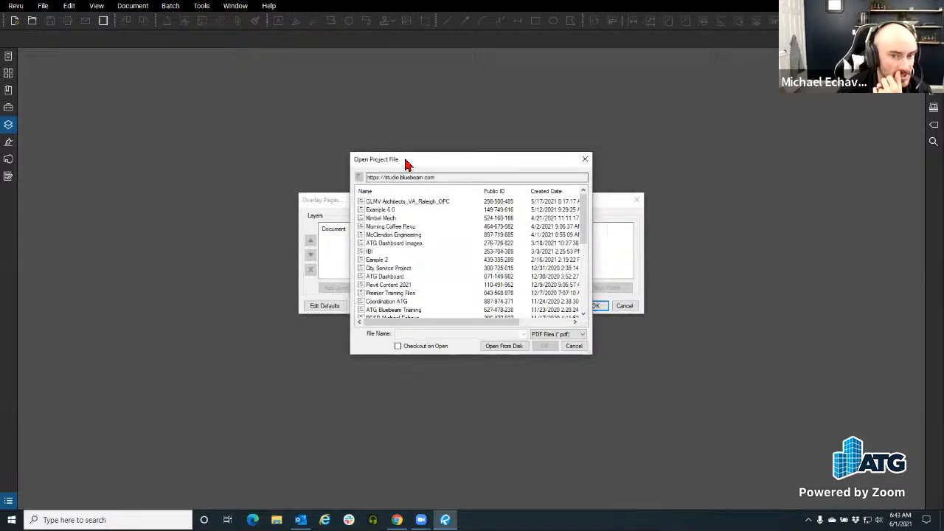
pyautogui.moveTo(408, 165); pyautogui.dragTo(222, 131)
pyautogui.click(318, 312)
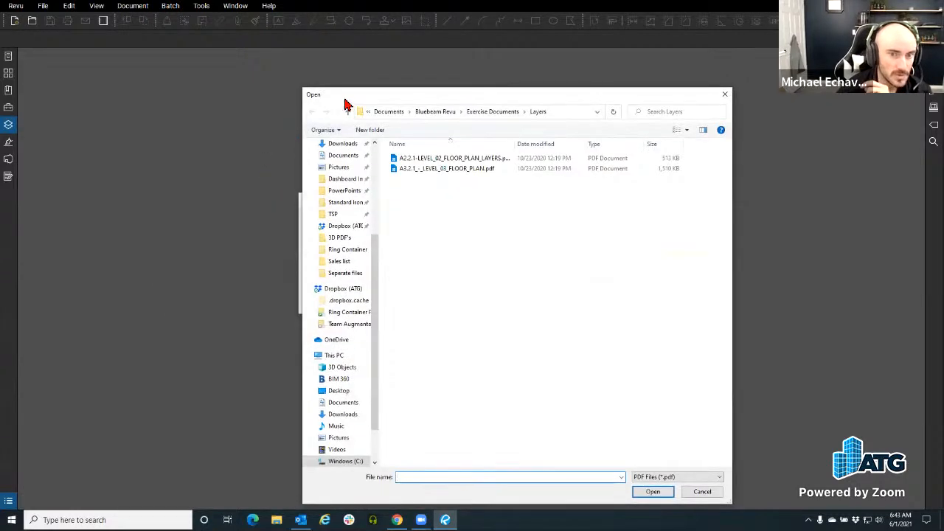
pyautogui.moveTo(343, 103); pyautogui.dragTo(163, 87)
pyautogui.click(313, 95)
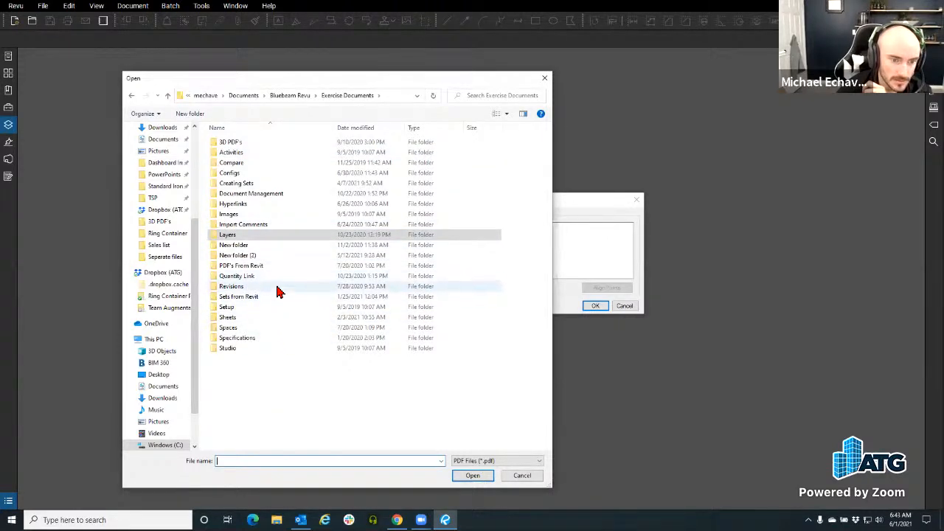
pyautogui.doubleClick(278, 288)
pyautogui.click(296, 142)
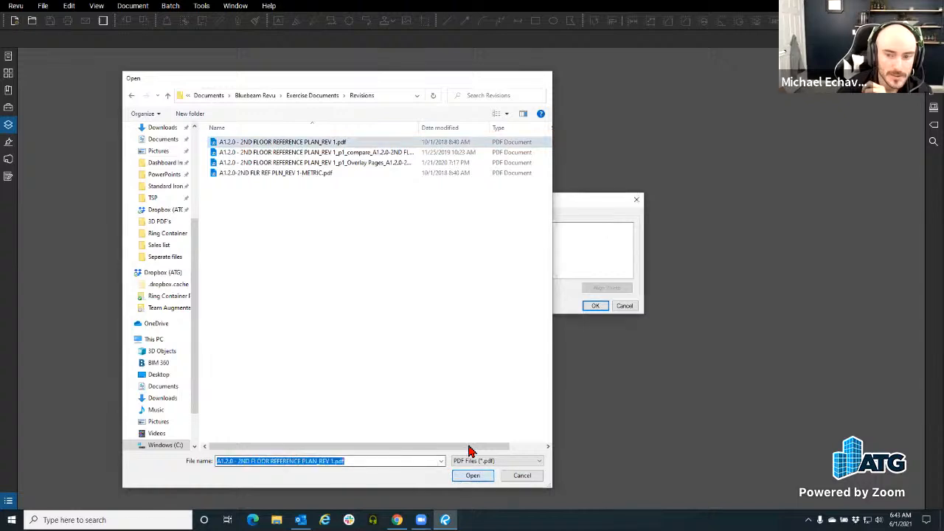
pyautogui.click(473, 475)
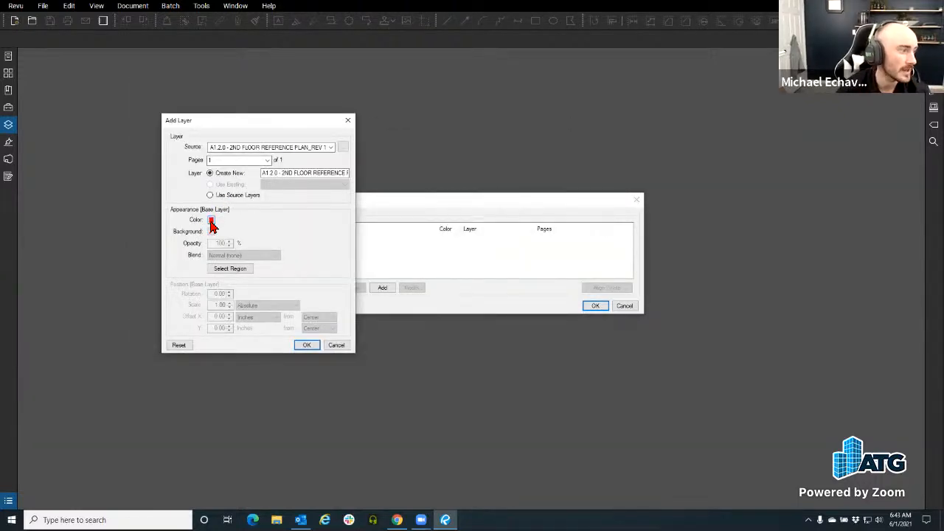
# - Add the REV 1 reference plan as the red base layer of the overlay, keeping the suggested new layer name
pyautogui.click(212, 221)
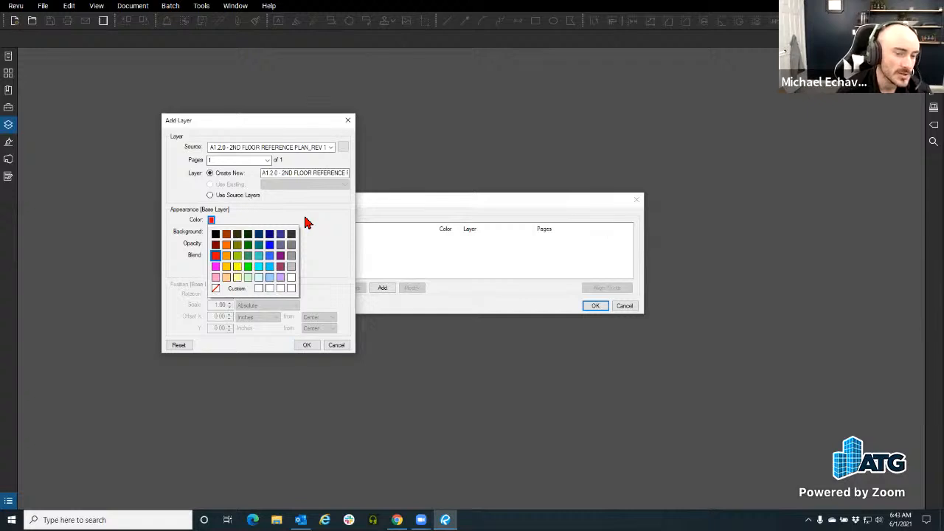
pyautogui.click(309, 223)
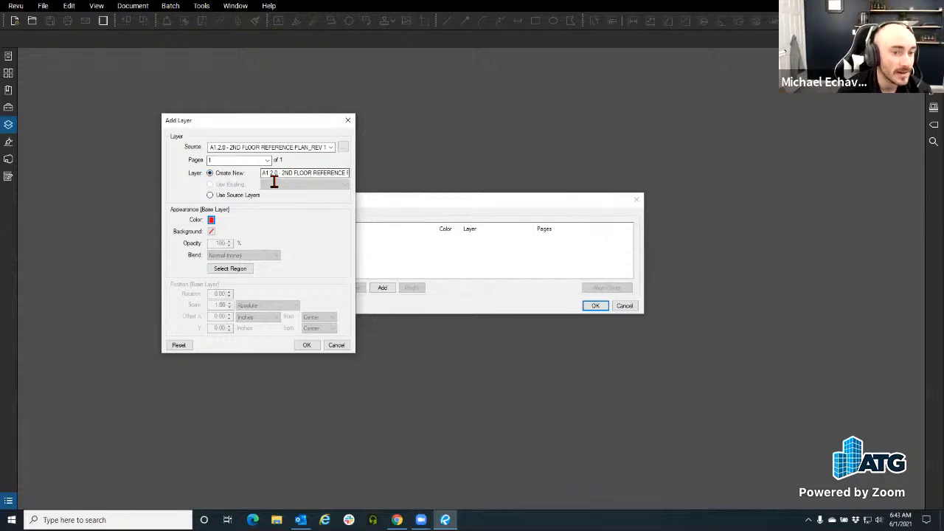
pyautogui.moveTo(273, 177); pyautogui.dragTo(244, 189)
pyautogui.click(310, 345)
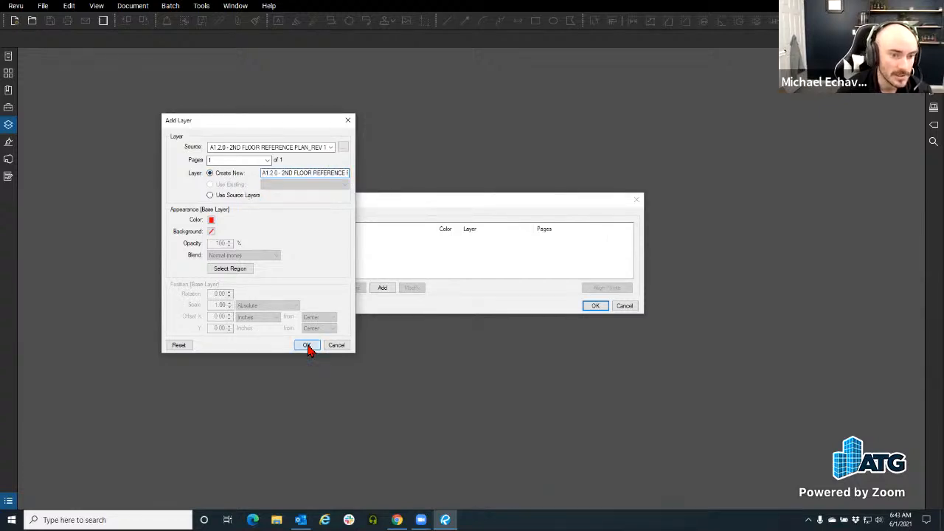
# - Add "A1.2.0-2ND FLR REF PLN_REV 1-METRIC.pdf" from disk as the second overlay layer in green
pyautogui.click(322, 267)
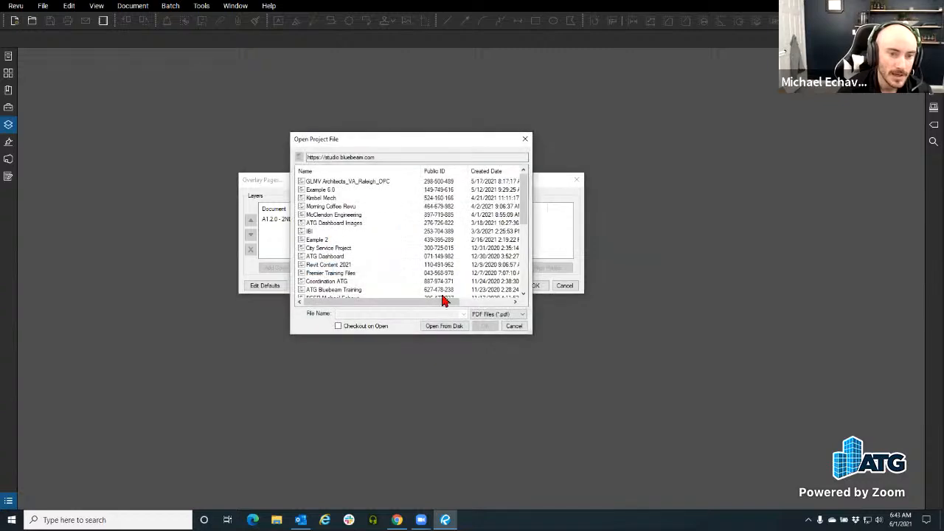
pyautogui.click(448, 329)
pyautogui.click(373, 192)
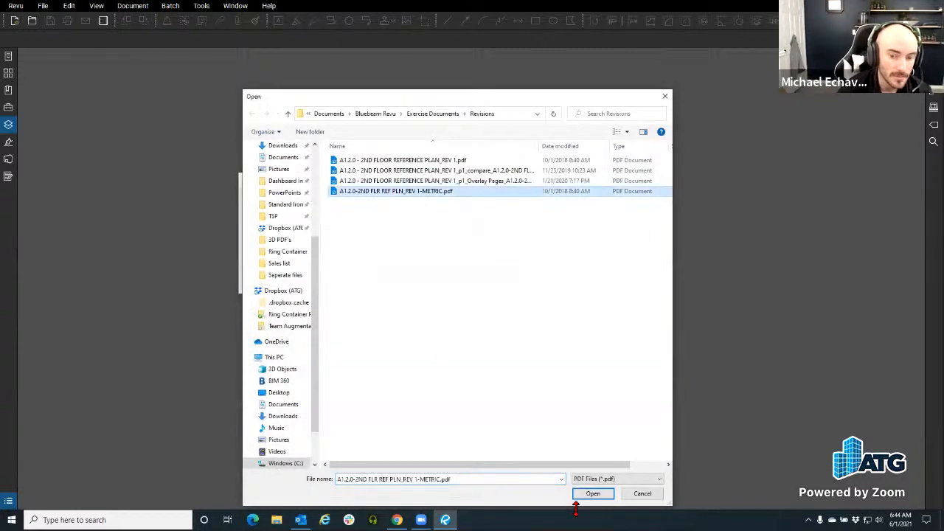
pyautogui.click(593, 494)
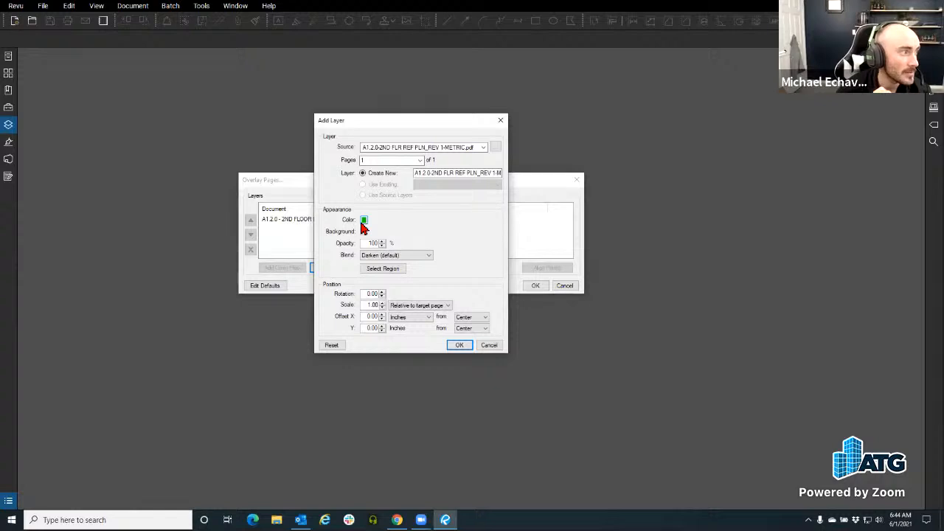
pyautogui.click(459, 346)
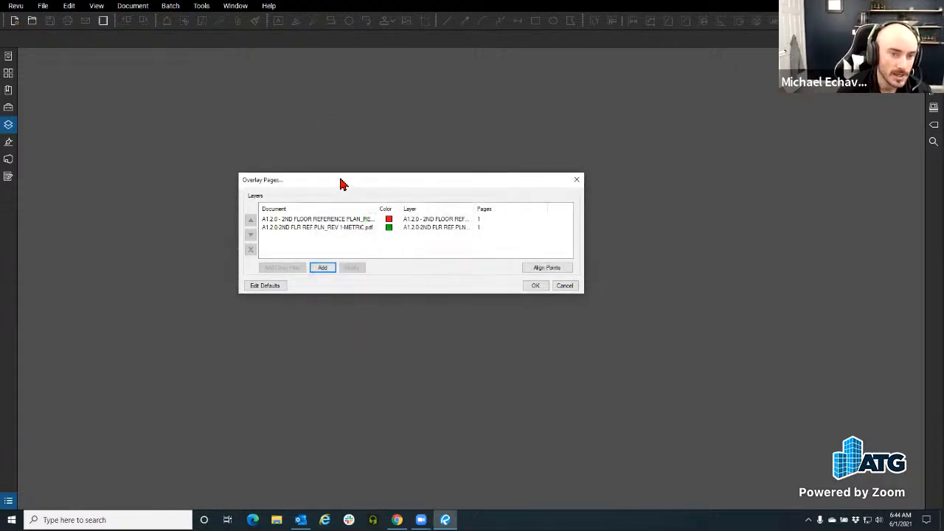
pyautogui.moveTo(341, 184); pyautogui.dragTo(246, 163)
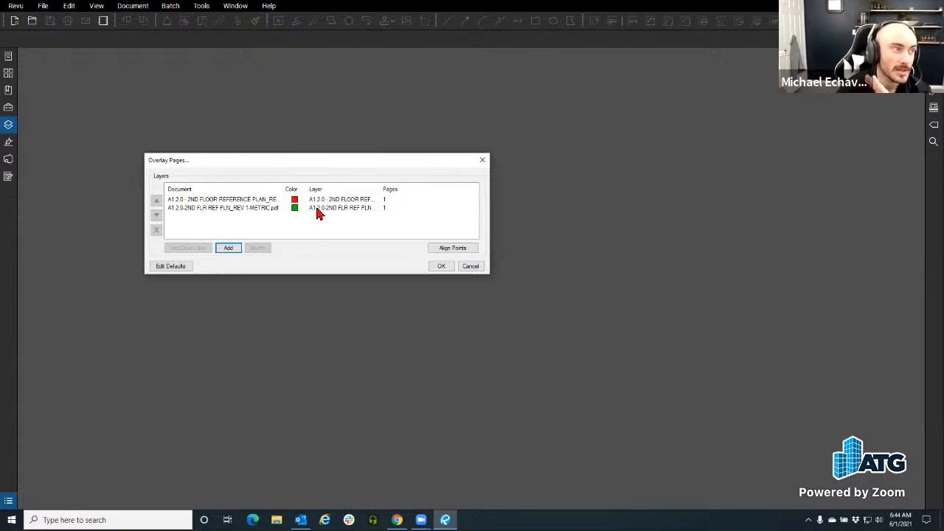
# - Generate the overlay of the two reference plans and show its layer list in a narrower pane
pyautogui.click(440, 267)
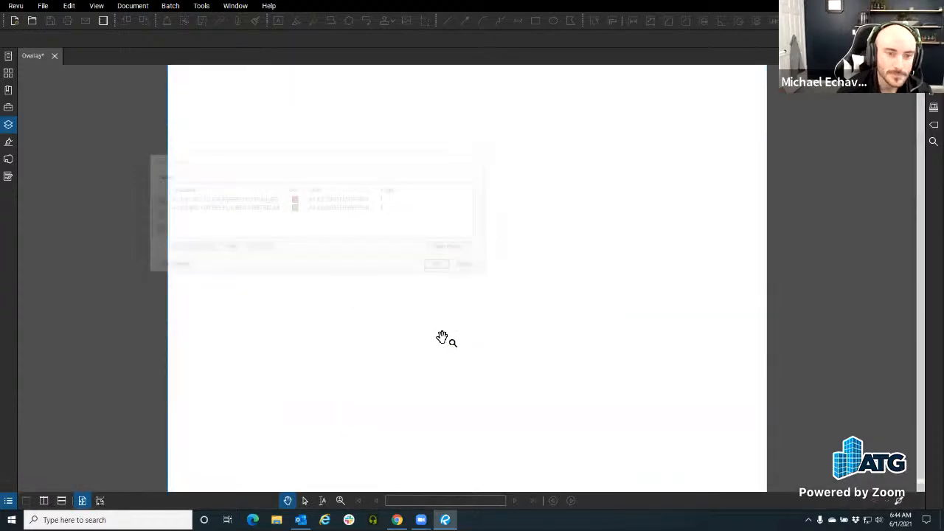
pyautogui.click(10, 128)
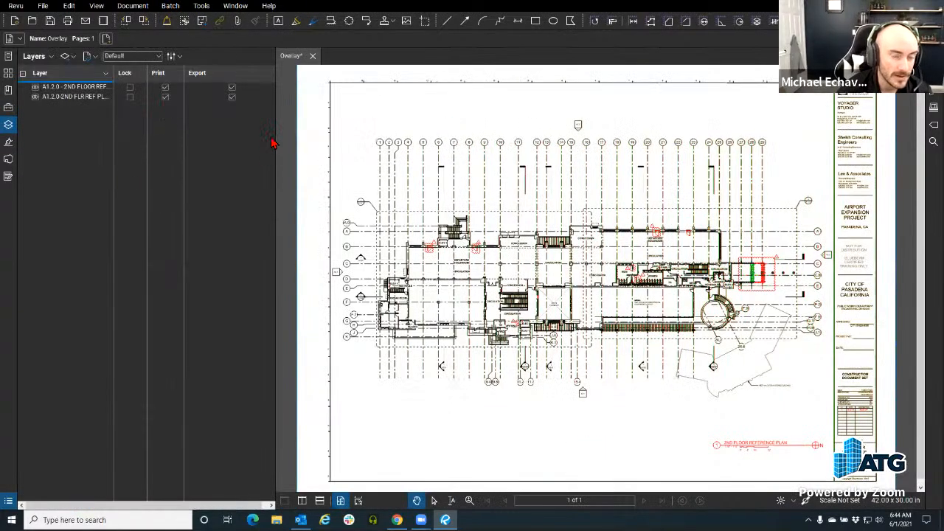
pyautogui.moveTo(277, 139)
pyautogui.mouseDown()
pyautogui.moveTo(221, 140)
pyautogui.moveTo(137, 163)
pyautogui.mouseUp()
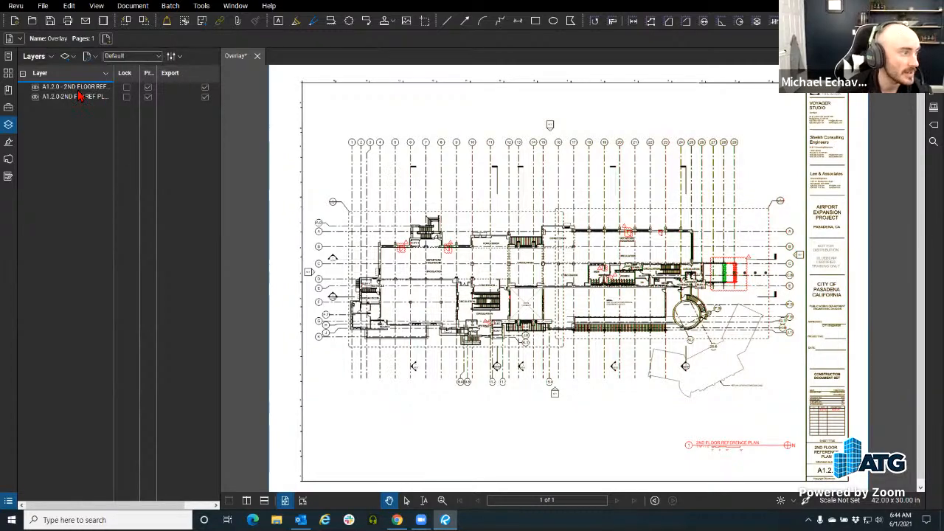
# - Examine the red and green revision differences near ELEV 3 and around the clouded area beside ELEV 2
pyautogui.scroll(5, 424, 258)
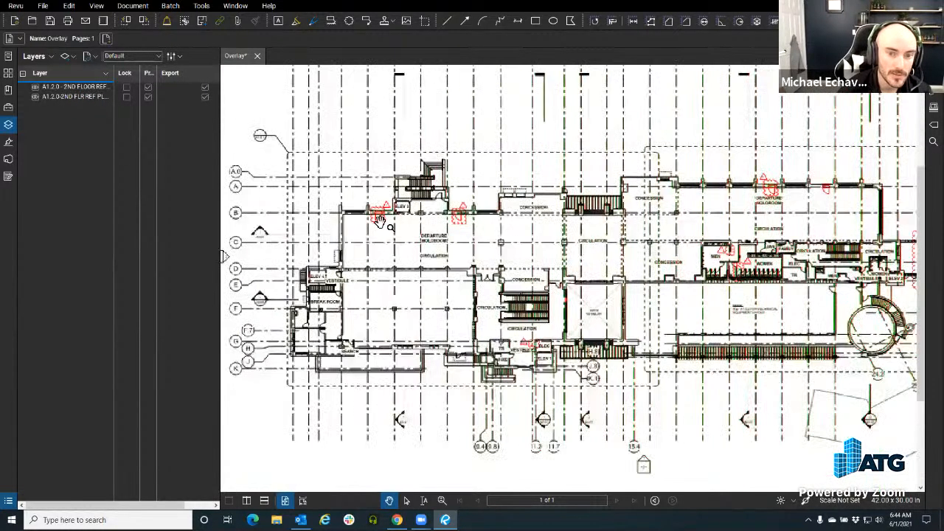
pyautogui.scroll(3, 377, 205)
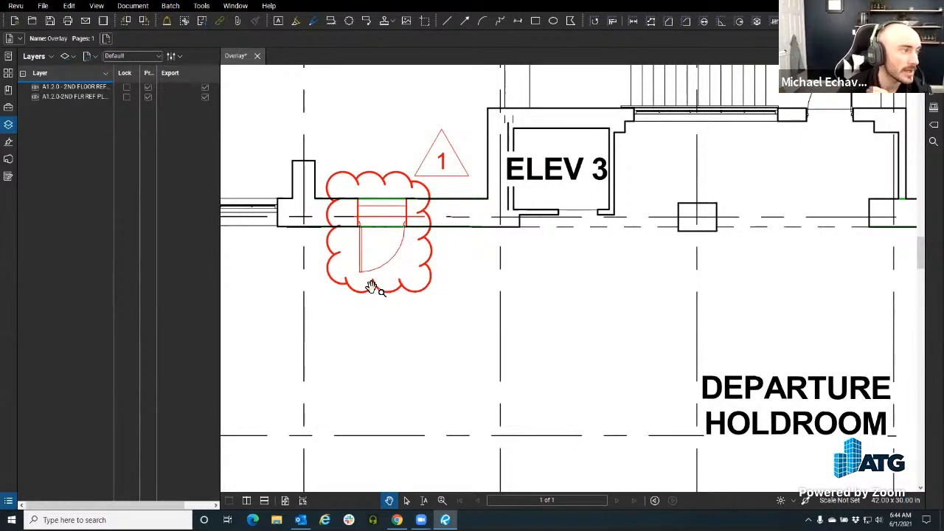
pyautogui.scroll(-3, 417, 295)
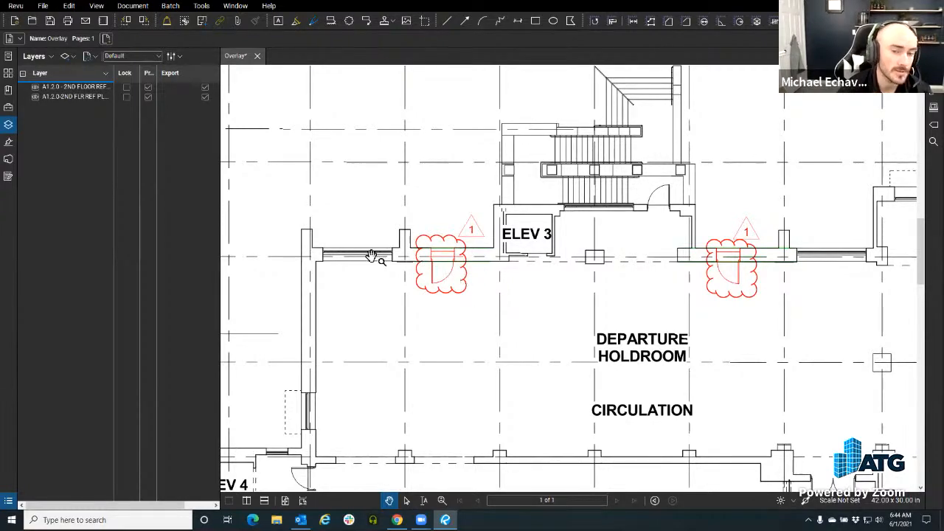
pyautogui.scroll(-5, 369, 255)
pyautogui.scroll(6, 525, 274)
pyautogui.scroll(1, 525, 274)
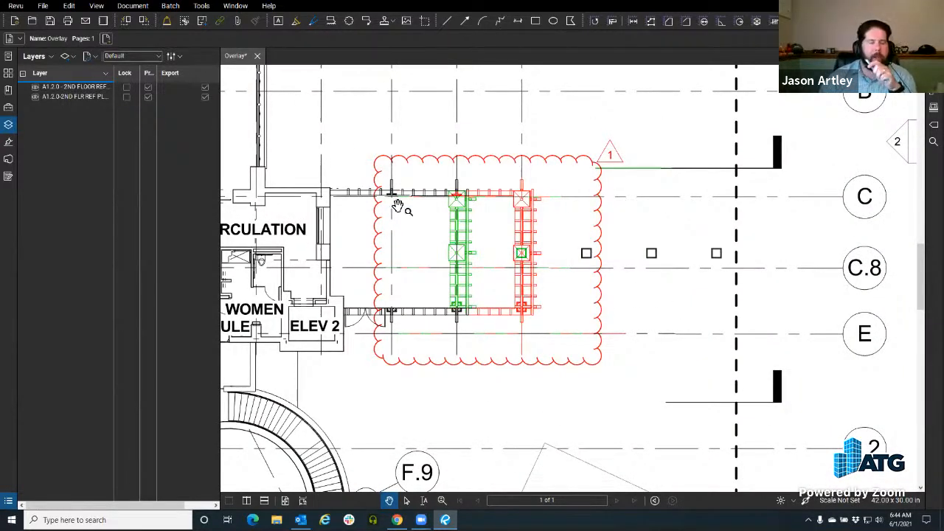
pyautogui.click(95, 57)
pyautogui.click(83, 169)
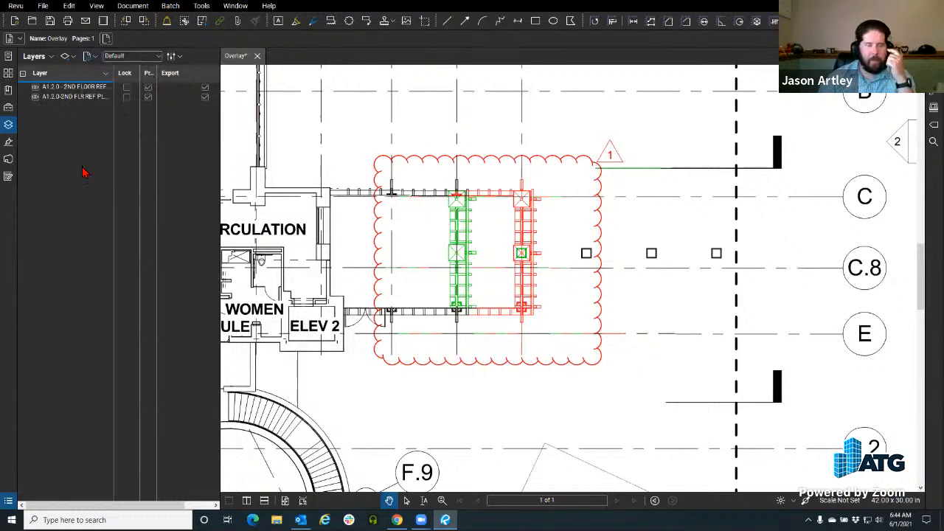
pyautogui.rightClick(67, 93)
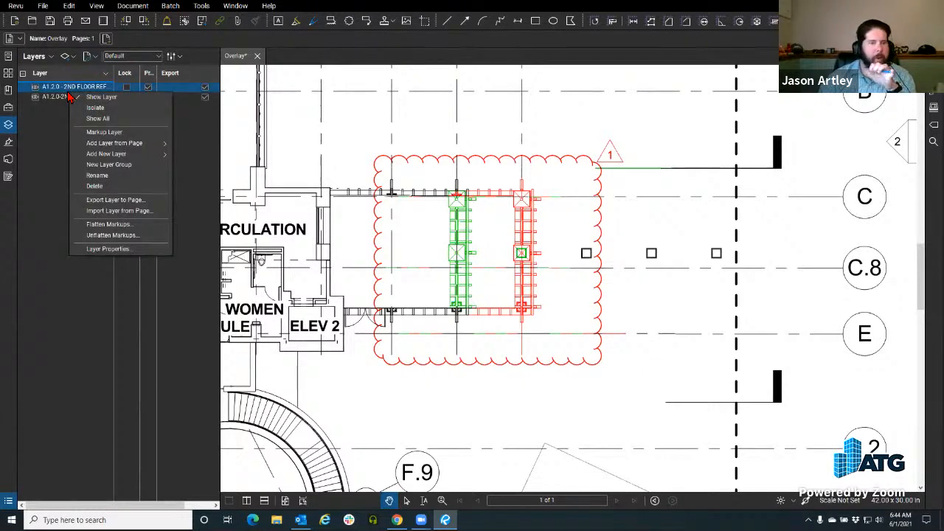
pyautogui.click(41, 212)
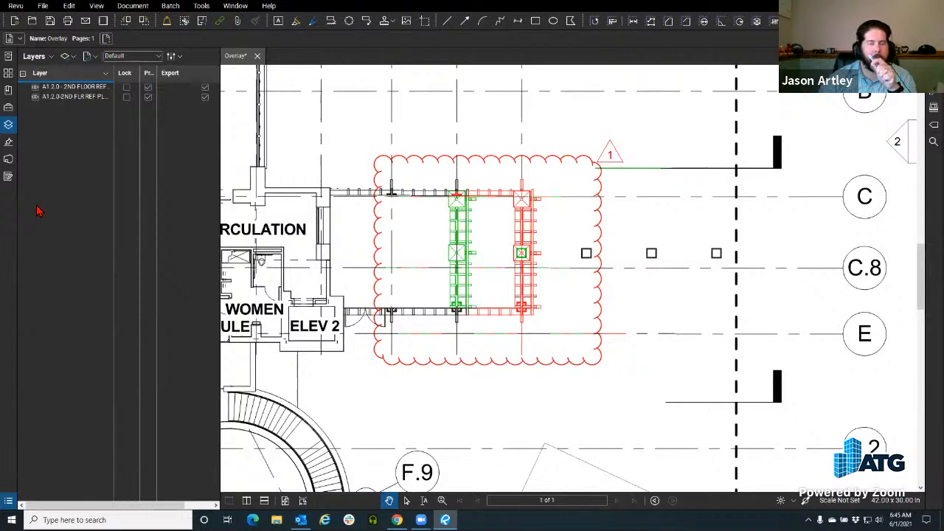
# - Start adding a layer after the existing ones, using "A2.2.1-LEVEL_02_FLOOR_PLAN_LAYERS.pdf" from the Layers folder on disk
pyautogui.click(95, 57)
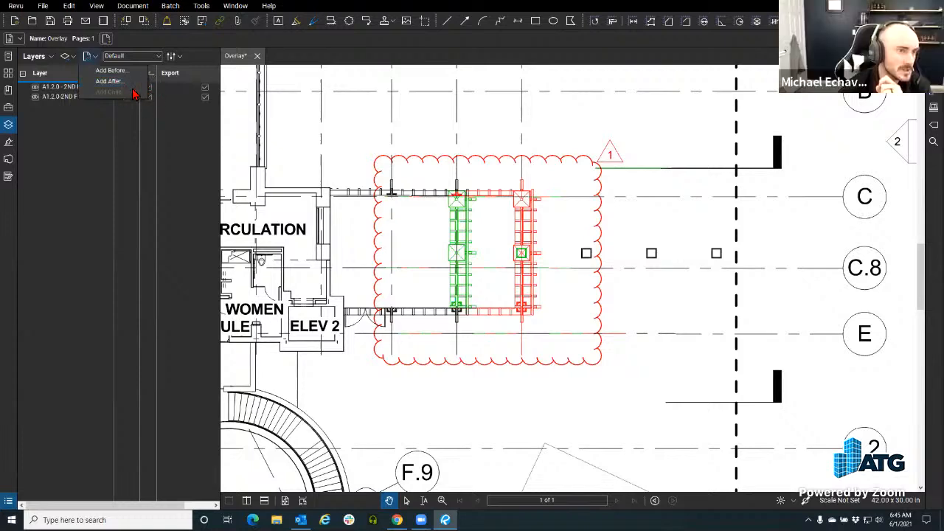
pyautogui.click(109, 81)
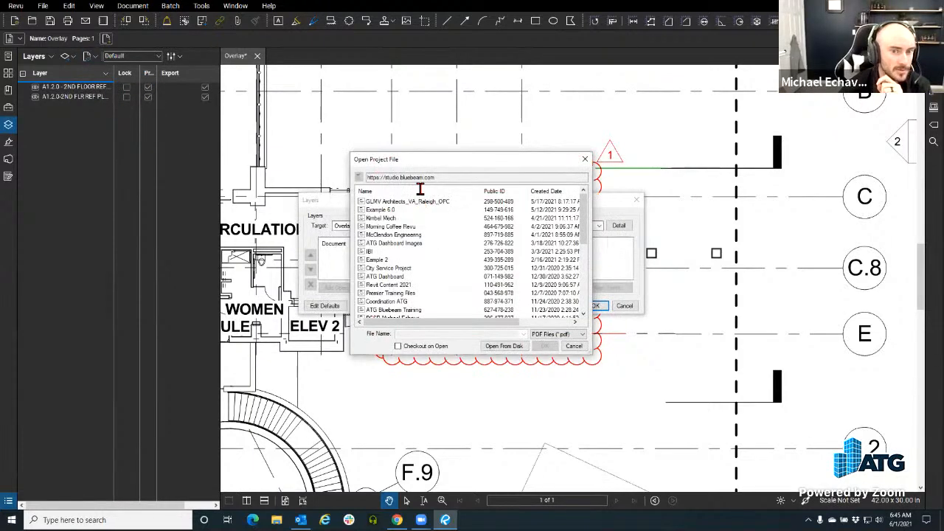
pyautogui.moveTo(403, 164); pyautogui.dragTo(69, 88)
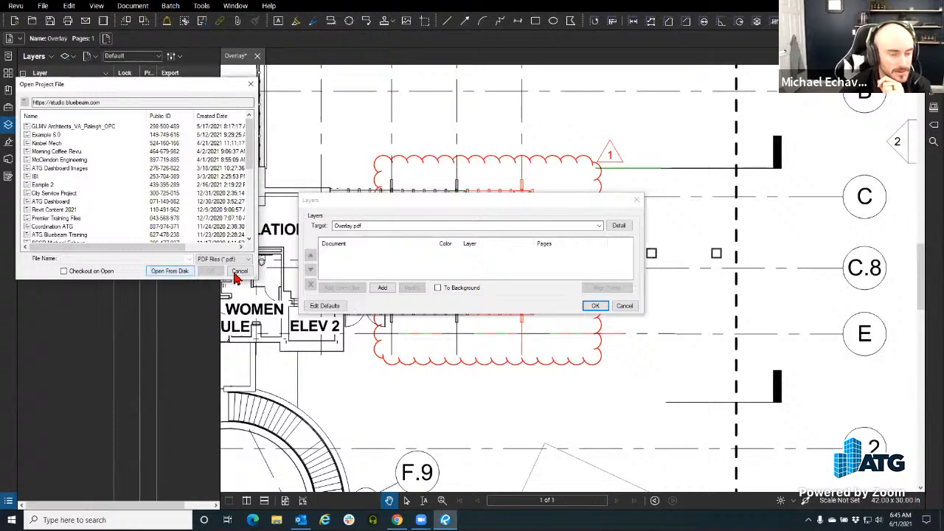
pyautogui.click(169, 271)
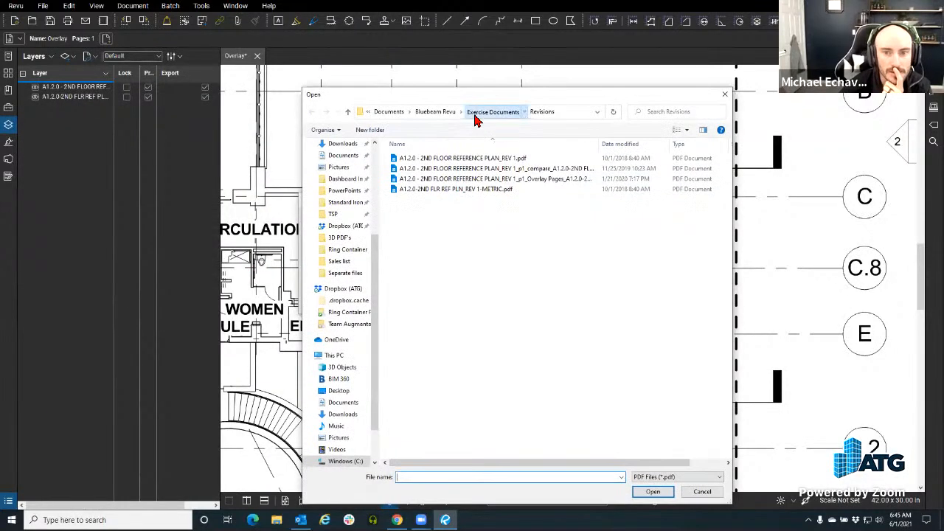
pyautogui.click(485, 114)
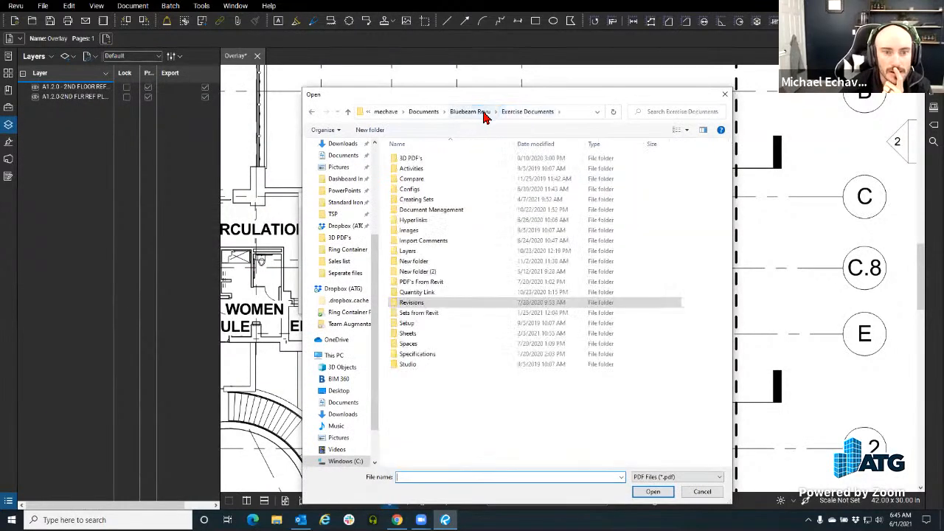
pyautogui.doubleClick(453, 251)
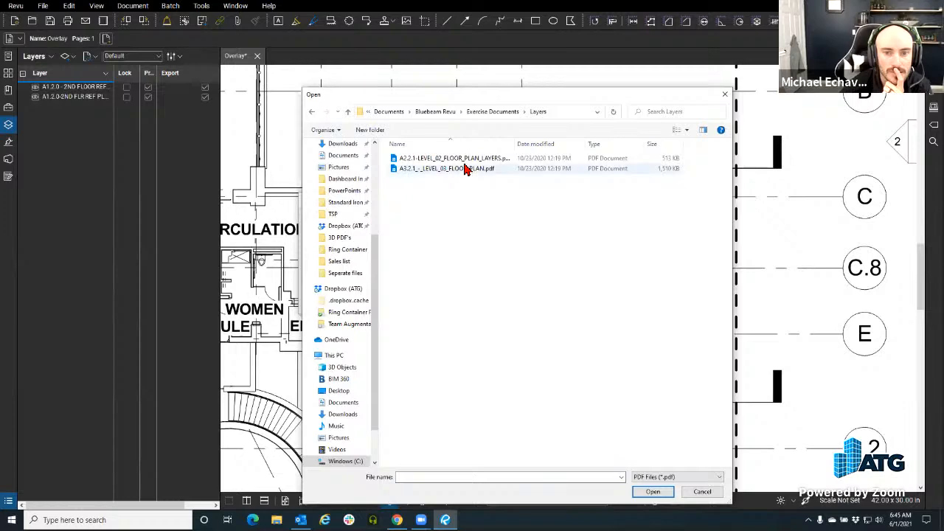
pyautogui.click(464, 160)
pyautogui.click(652, 491)
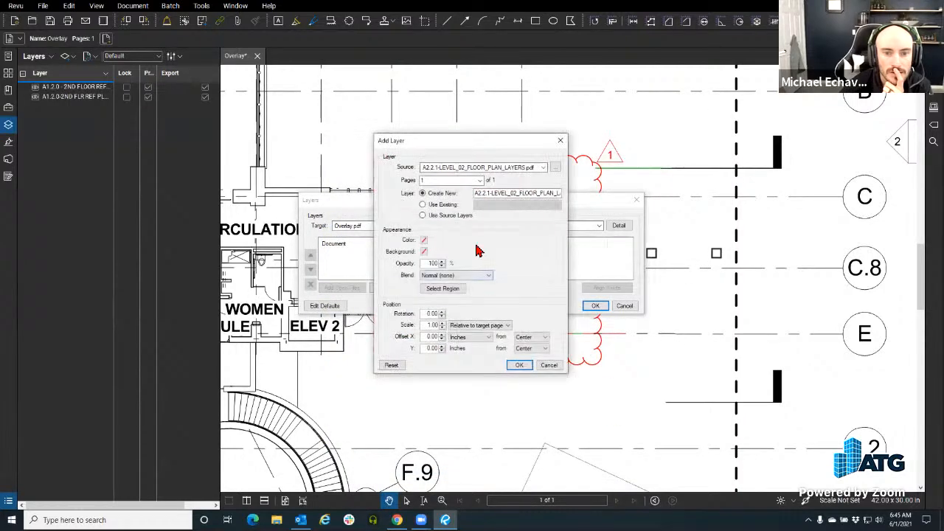
# - Add the Level 02 floor plan to the overlay as a new magenta layer at 75% opacity, keeping the suggested layer name
pyautogui.moveTo(422, 147); pyautogui.dragTo(137, 127)
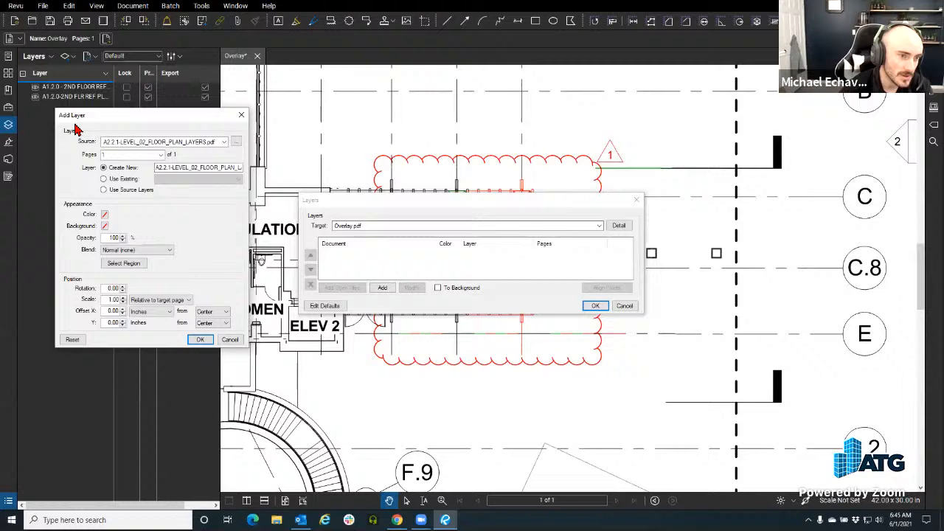
pyautogui.doubleClick(170, 174)
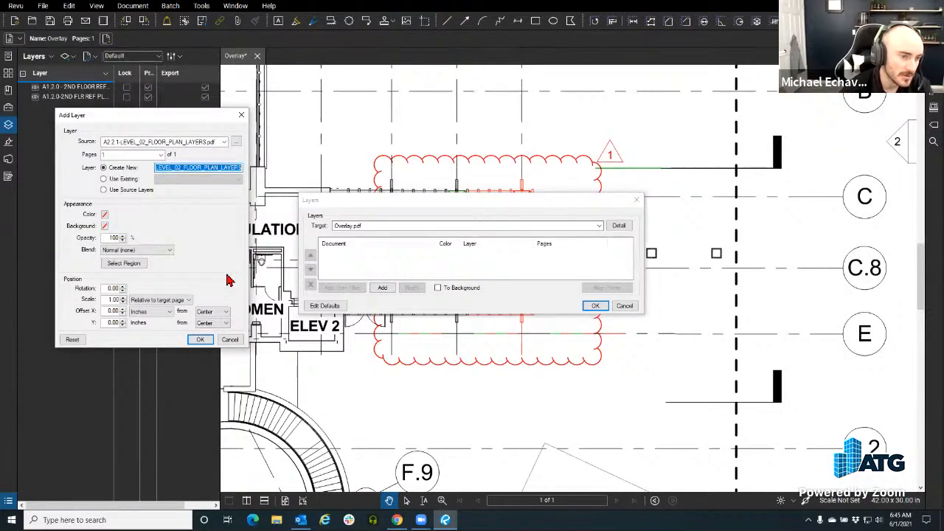
pyautogui.click(104, 213)
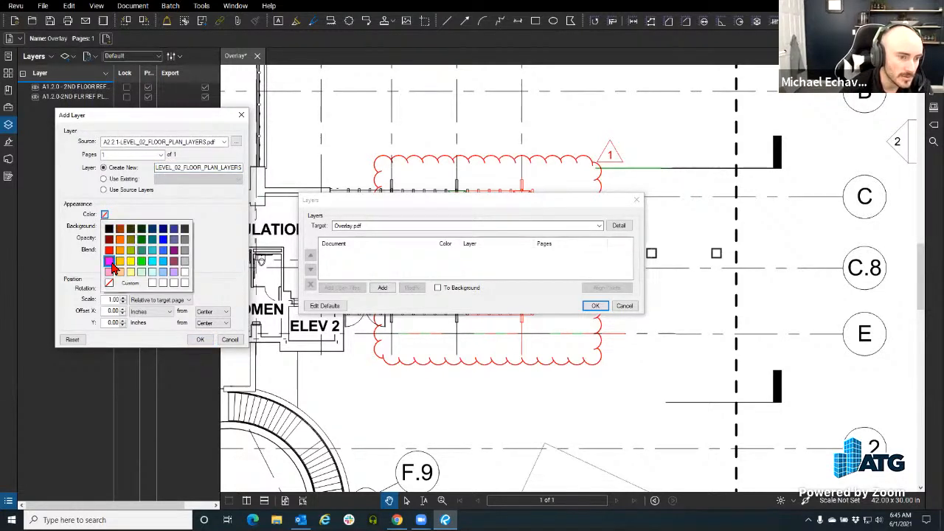
pyautogui.click(111, 265)
pyautogui.click(105, 225)
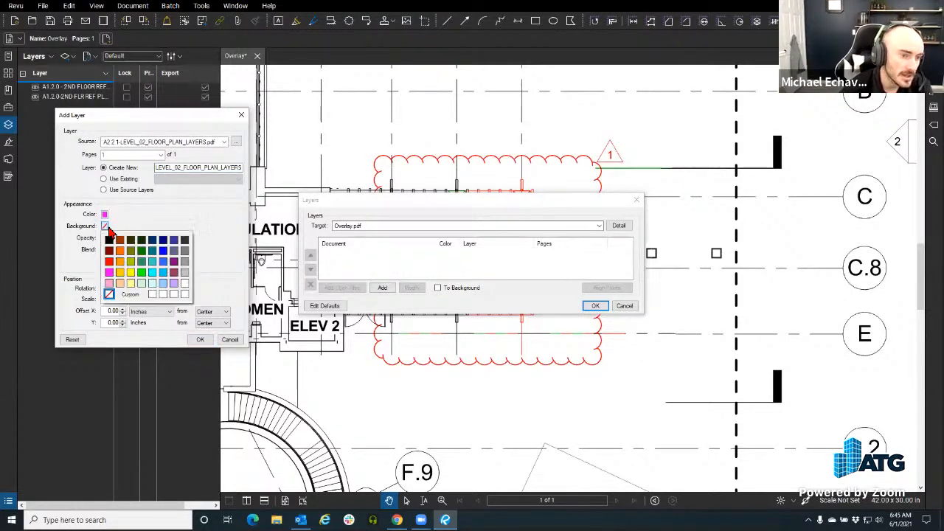
pyautogui.click(190, 223)
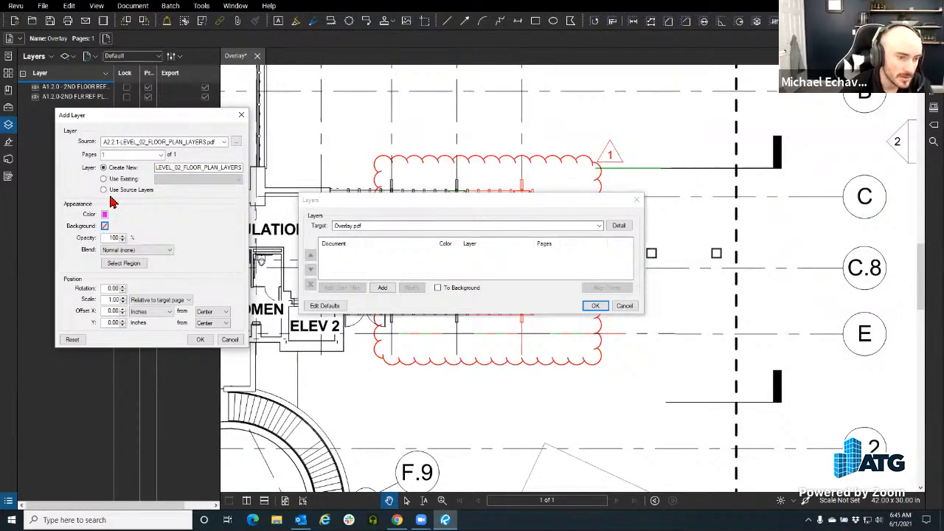
pyautogui.click(122, 241)
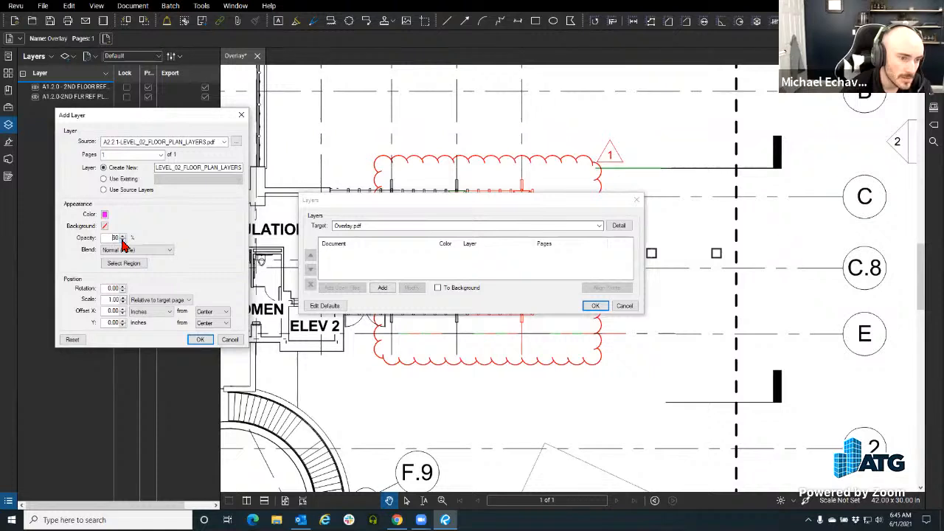
pyautogui.click(122, 241)
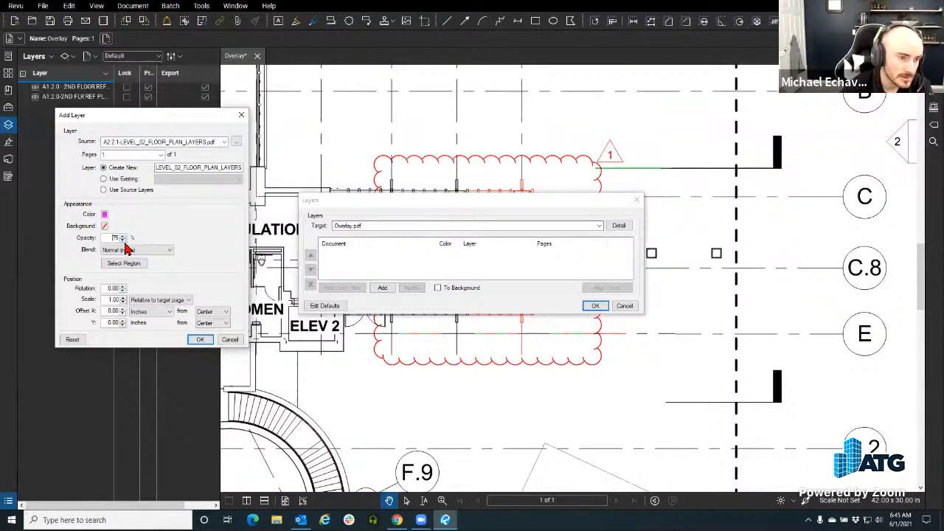
pyautogui.click(201, 340)
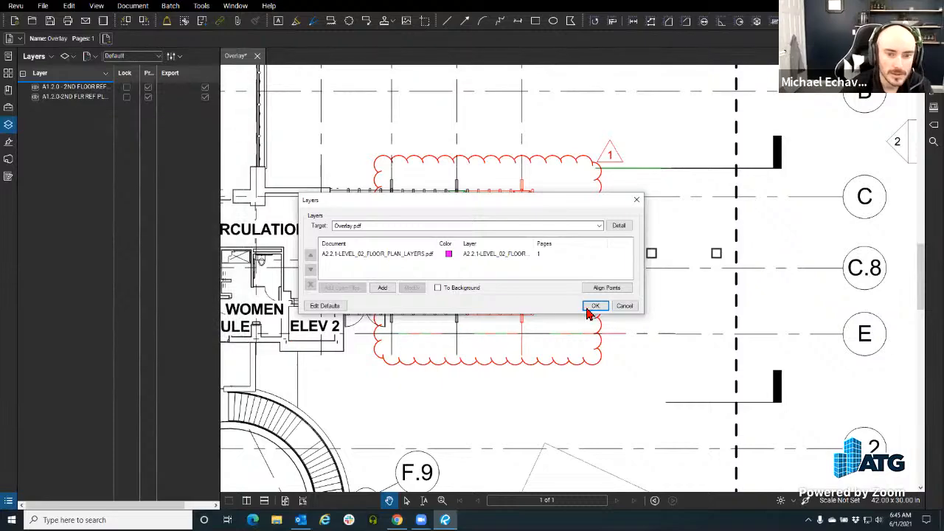
pyautogui.press('Return')
# - Examine how the magenta Level 02 floor plan lies over the two reference plan revisions across the whole sheet
pyautogui.scroll(-5, 446, 273)
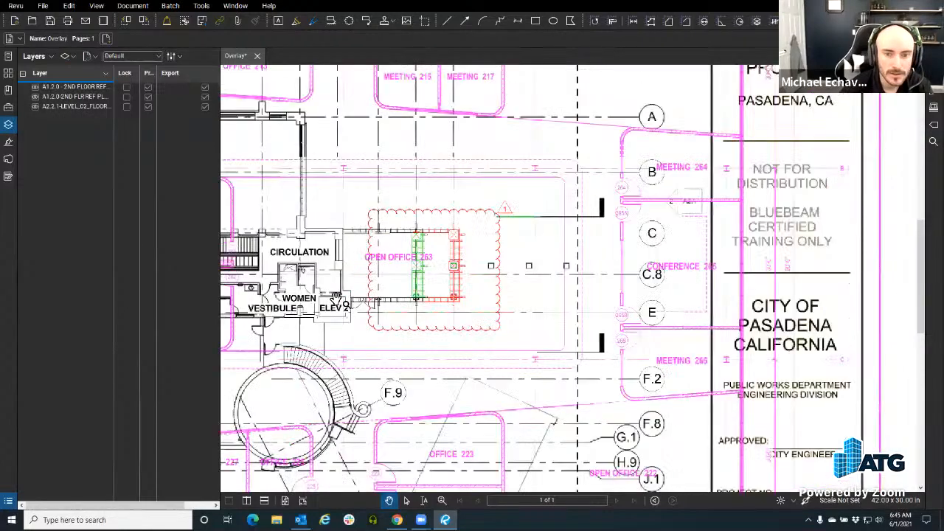
pyautogui.moveTo(444, 273)
pyautogui.mouseDown()
pyautogui.moveTo(559, 266)
pyautogui.moveTo(686, 277)
pyautogui.mouseUp()
pyautogui.scroll(-1, 337, 228)
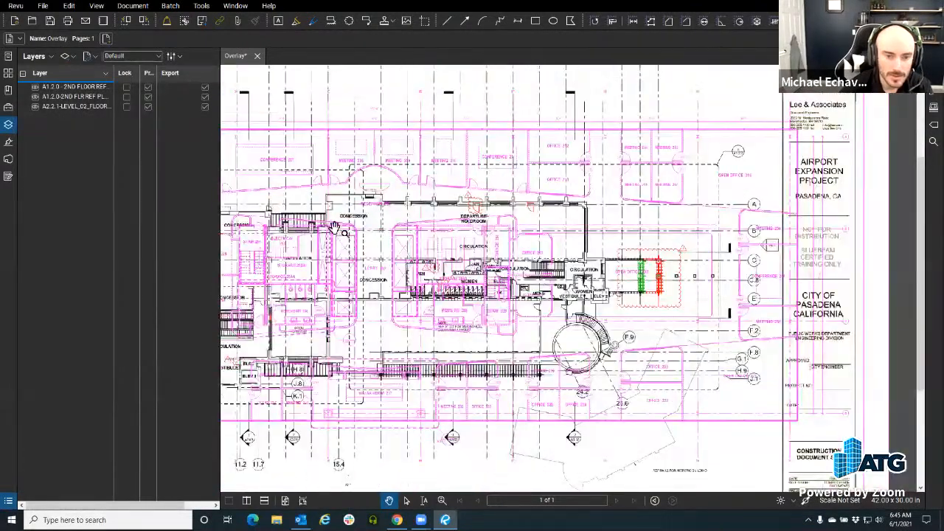
pyautogui.moveTo(337, 228); pyautogui.dragTo(686, 259)
pyautogui.scroll(-2, 331, 209)
pyautogui.scroll(1, 328, 202)
pyautogui.scroll(-4, 322, 193)
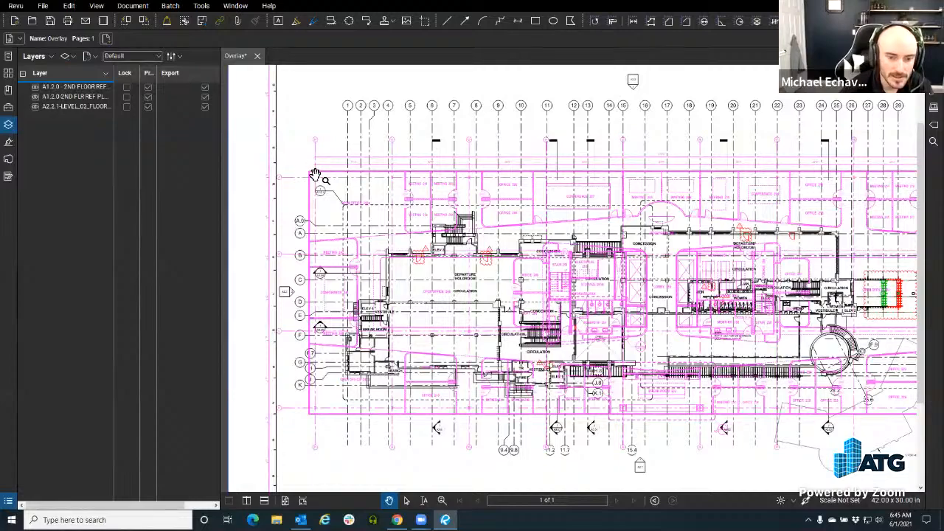
pyautogui.moveTo(332, 240)
pyautogui.mouseDown()
pyautogui.moveTo(301, 240)
pyautogui.moveTo(340, 242)
pyautogui.mouseUp()
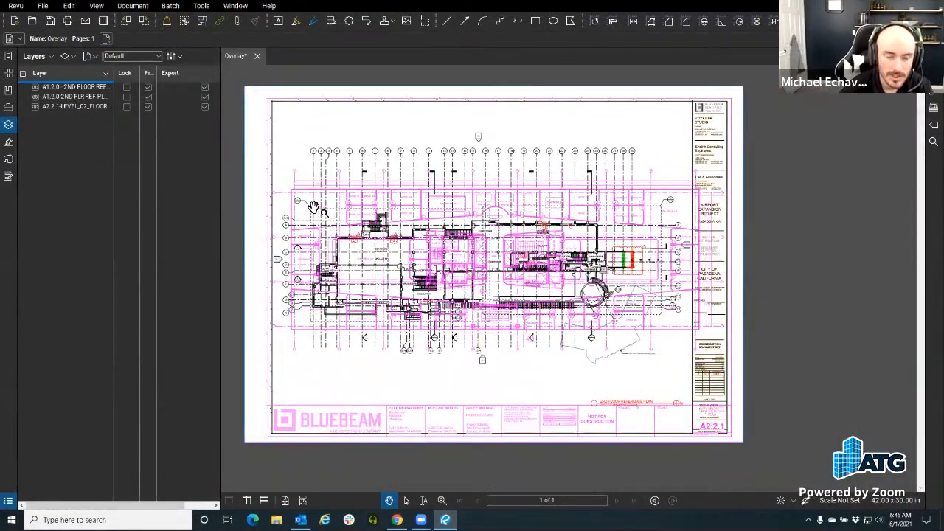
pyautogui.scroll(3, 317, 210)
pyautogui.scroll(1, 407, 258)
pyautogui.moveTo(486, 309)
pyautogui.mouseDown()
pyautogui.moveTo(495, 283)
pyautogui.moveTo(454, 278)
pyautogui.mouseUp()
pyautogui.moveTo(407, 252); pyautogui.dragTo(419, 224)
pyautogui.moveTo(480, 288); pyautogui.dragTo(468, 270)
pyautogui.moveTo(245, 182); pyautogui.dragTo(207, 168)
pyautogui.click(92, 56)
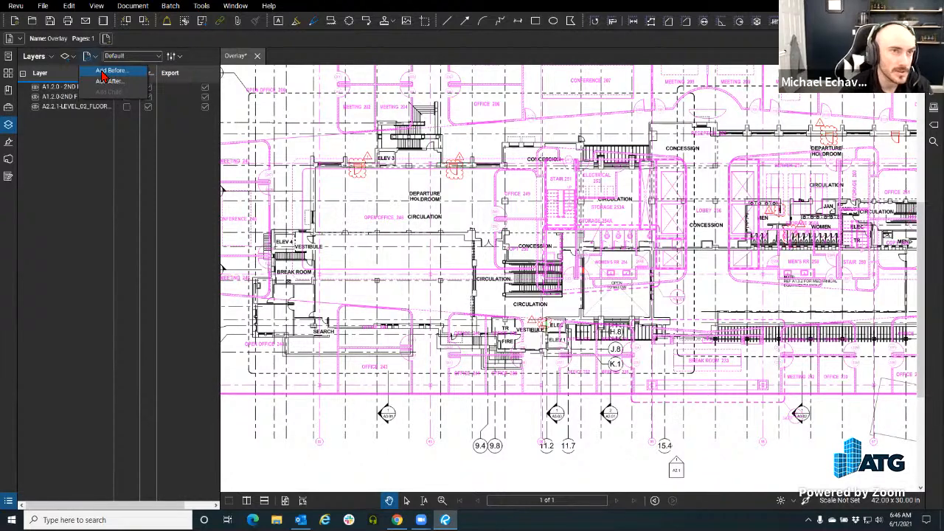
pyautogui.click(91, 186)
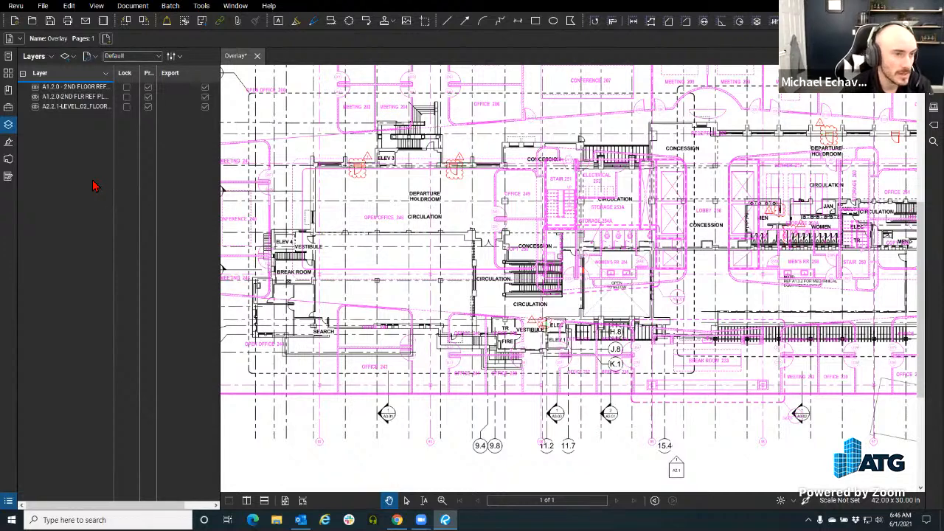
# - Close the overlay document without saving its changes
pyautogui.click(257, 57)
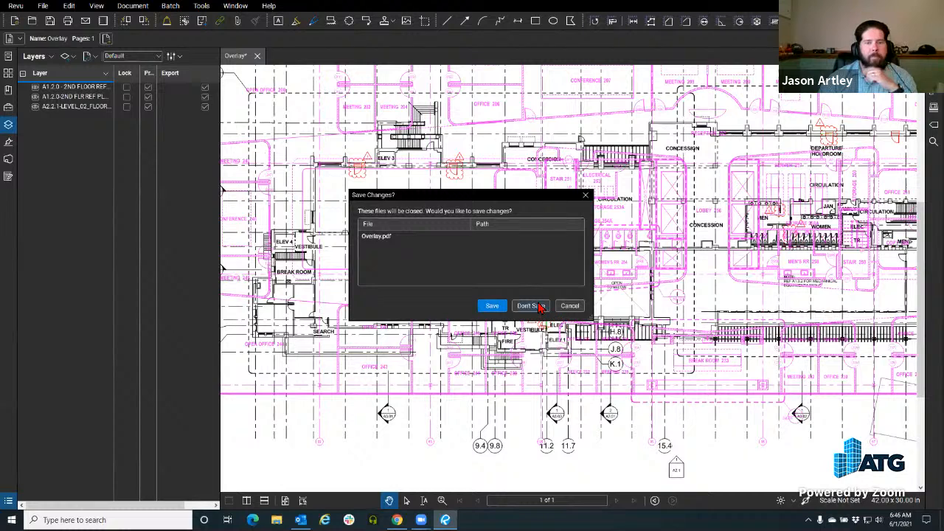
pyautogui.click(531, 306)
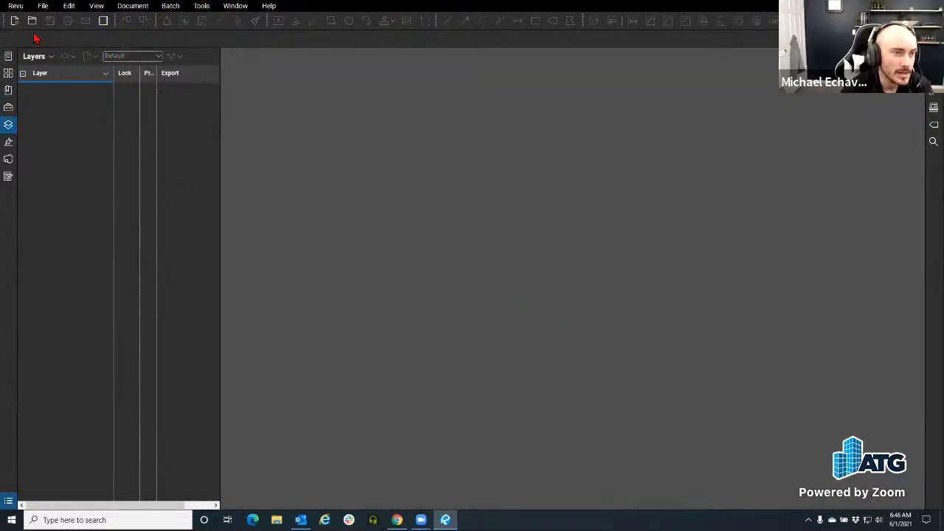
# - Open "A3.2.1_-_LEVEL_03_FLOOR_PLAN.pdf" from the Layers folder on disk
pyautogui.click(43, 6)
pyautogui.click(58, 43)
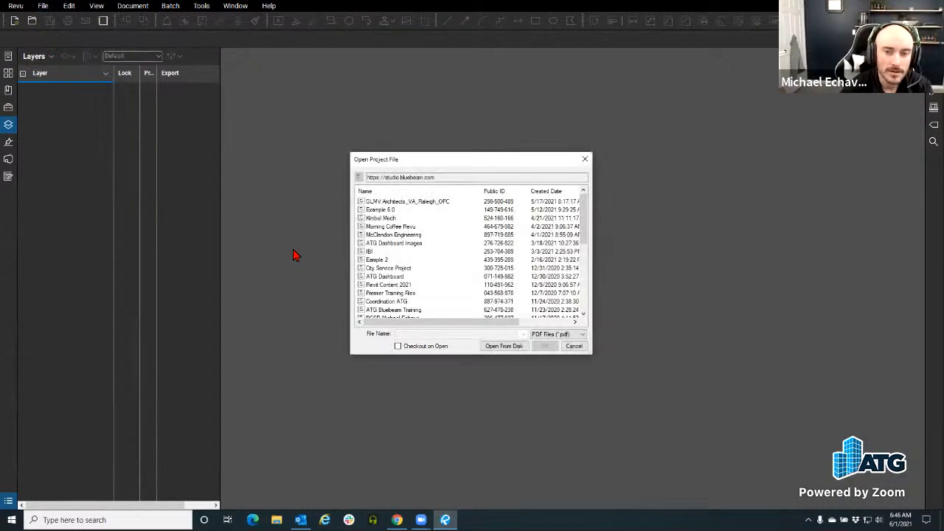
pyautogui.moveTo(358, 158); pyautogui.dragTo(247, 155)
pyautogui.click(373, 338)
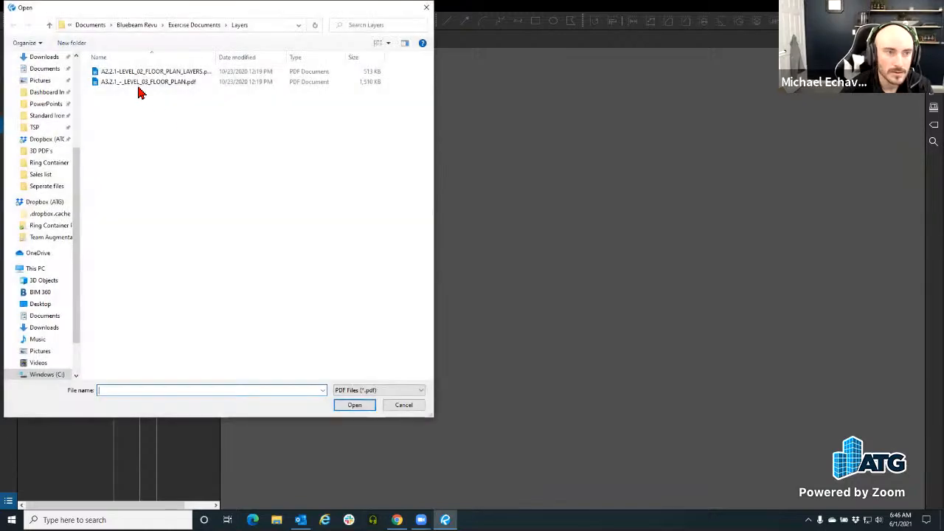
pyautogui.click(165, 82)
pyautogui.click(354, 405)
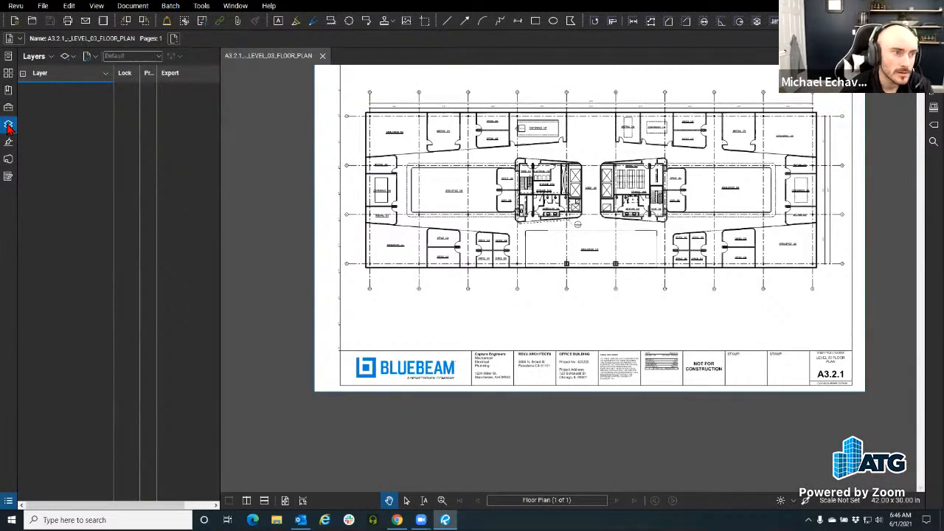
# - Import the saved markups into the Level 03 floor plan, and display the plan's layers above a shortened Markups List
pyautogui.click(8, 126)
pyautogui.click(8, 501)
pyautogui.click(66, 221)
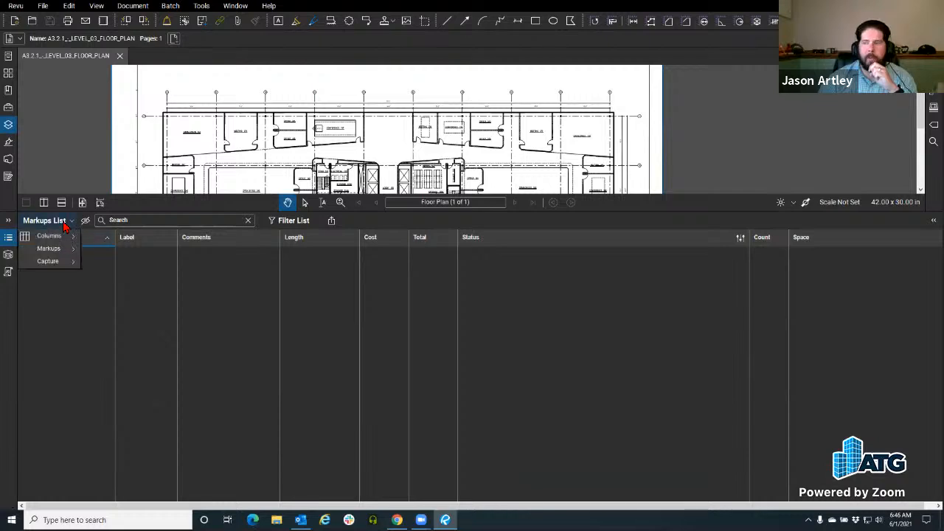
pyautogui.moveTo(66, 250)
pyautogui.click(107, 250)
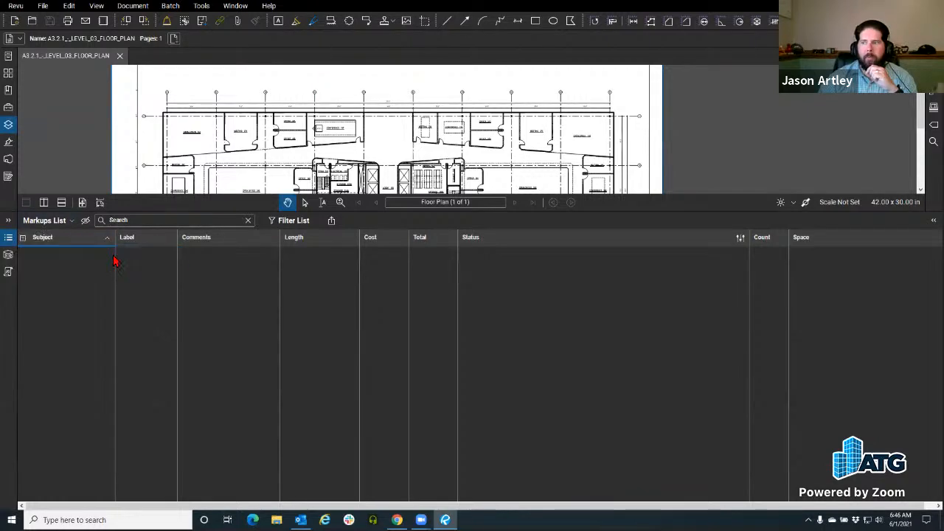
pyautogui.moveTo(404, 161); pyautogui.dragTo(211, 138)
pyautogui.click(323, 324)
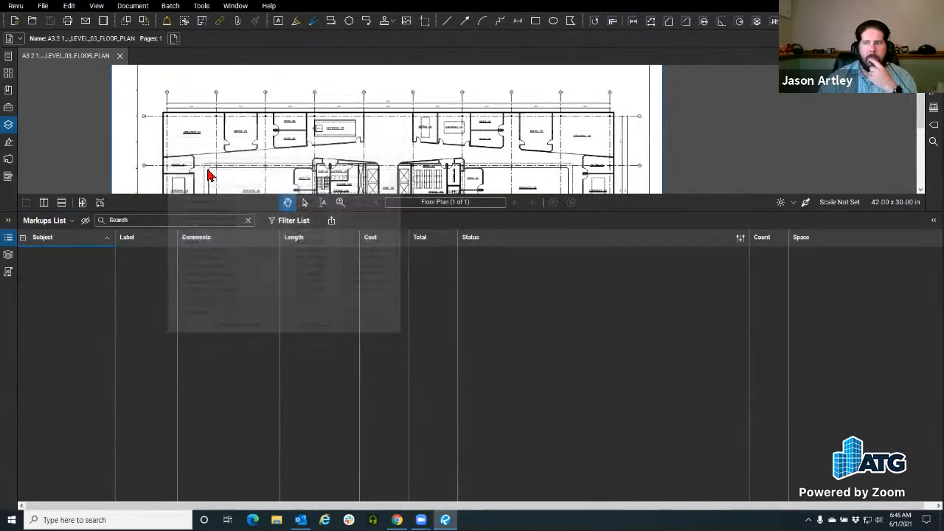
pyautogui.click(355, 405)
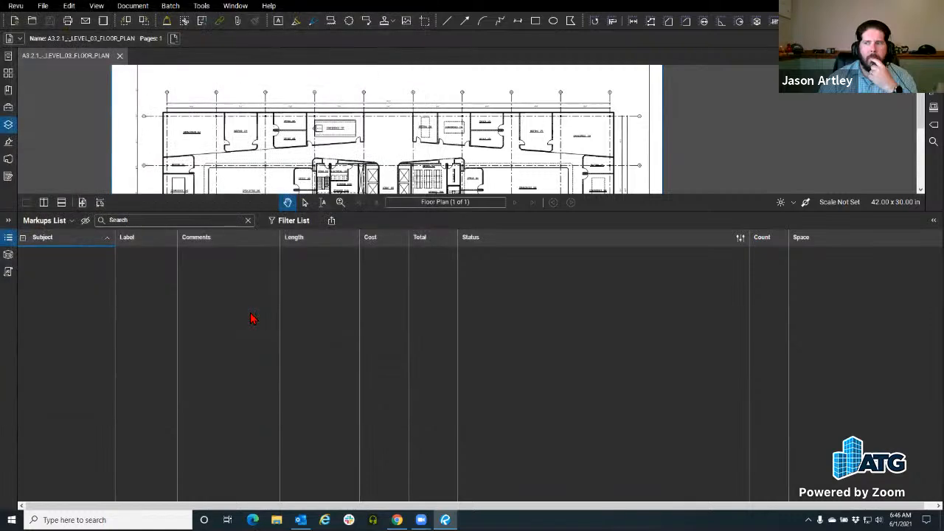
pyautogui.moveTo(198, 213); pyautogui.dragTo(207, 396)
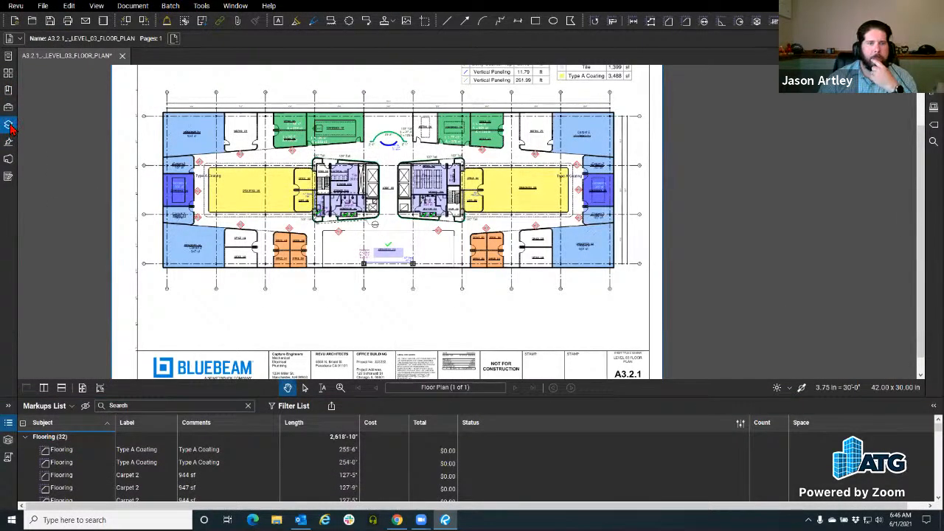
pyautogui.click(10, 126)
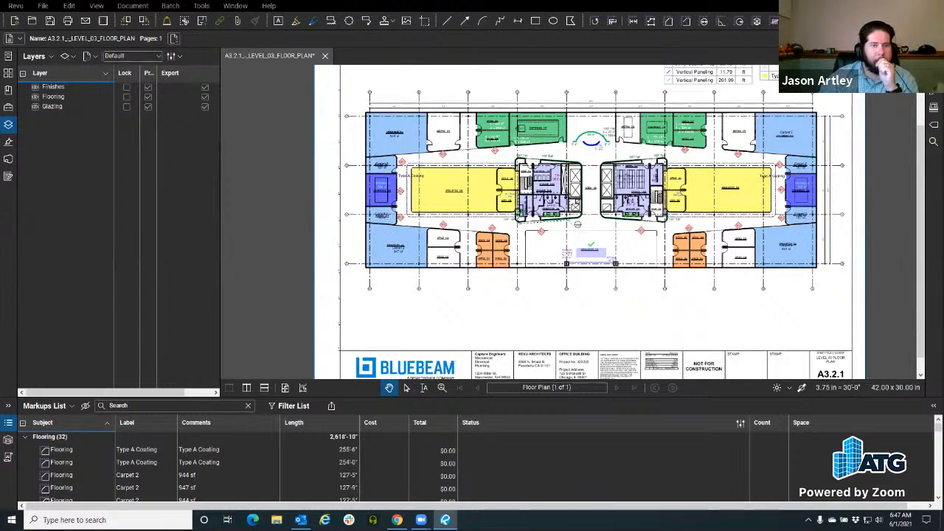
# - Set the Dial option for the floor plan's layers to Build
pyautogui.click(49, 57)
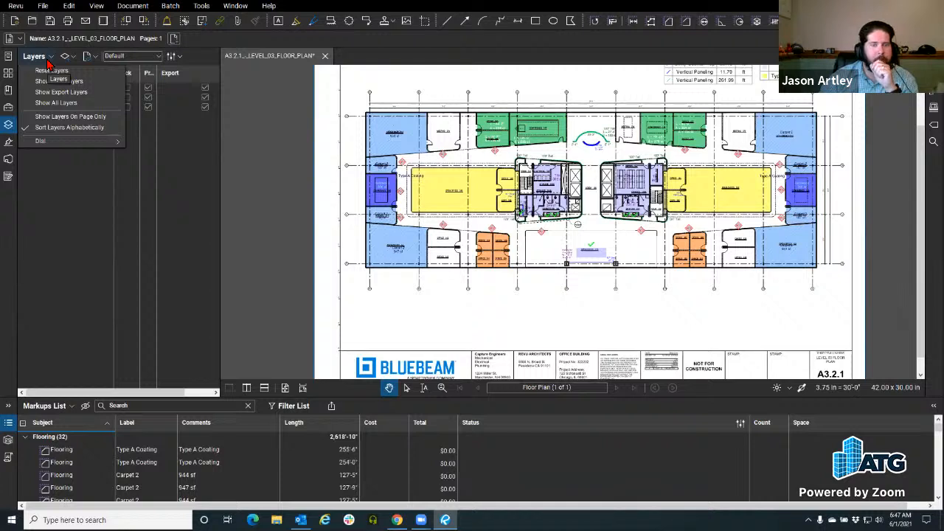
pyautogui.click(176, 64)
pyautogui.click(38, 61)
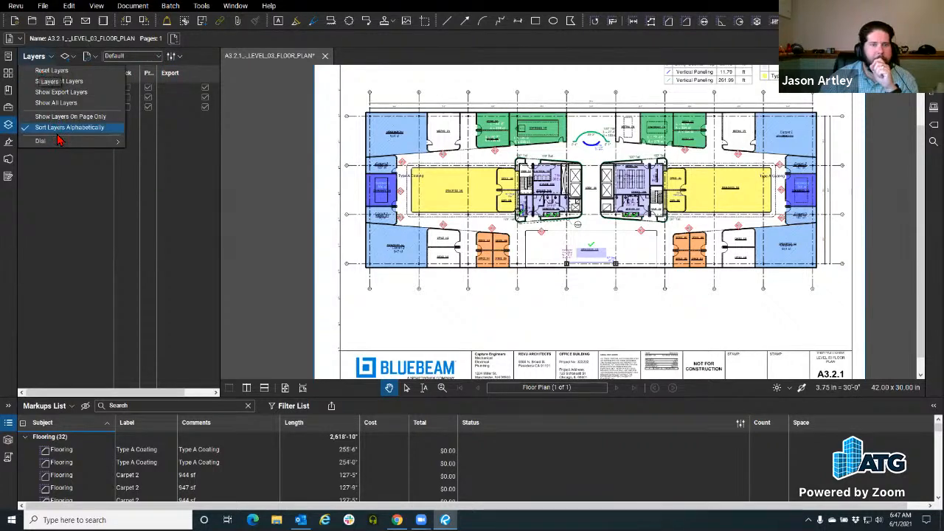
pyautogui.moveTo(59, 145)
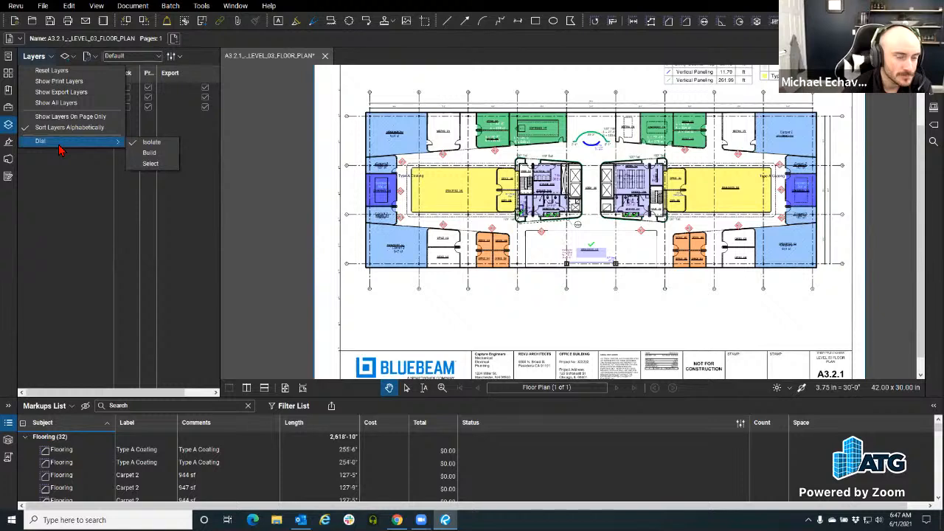
pyautogui.click(151, 153)
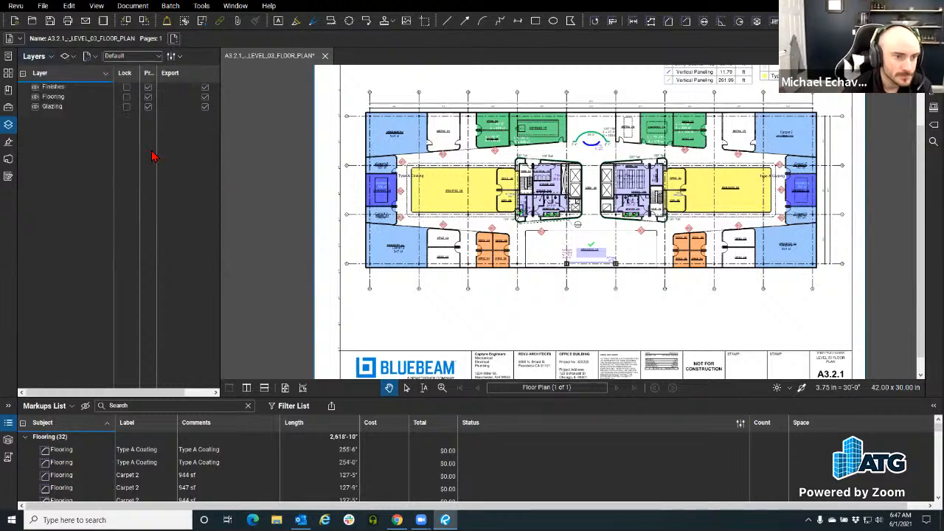
pyautogui.click(45, 57)
pyautogui.moveTo(87, 144)
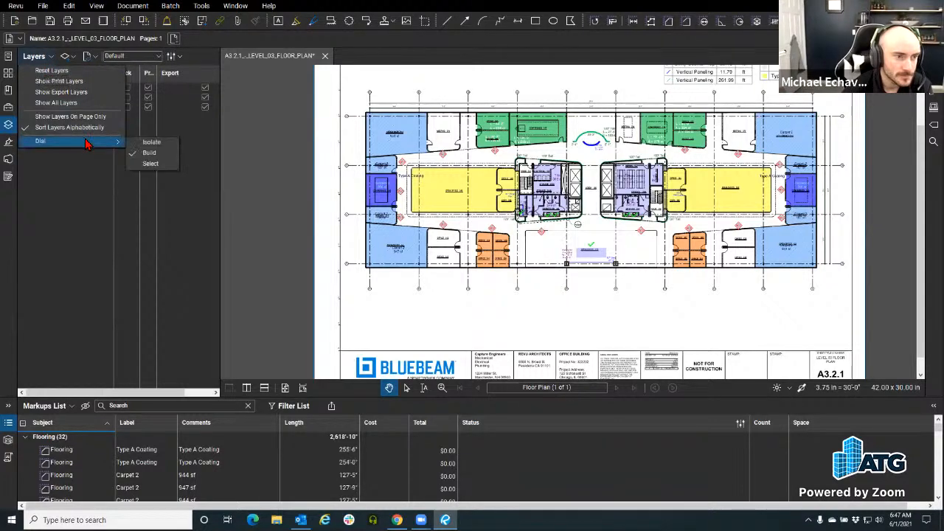
pyautogui.click(152, 153)
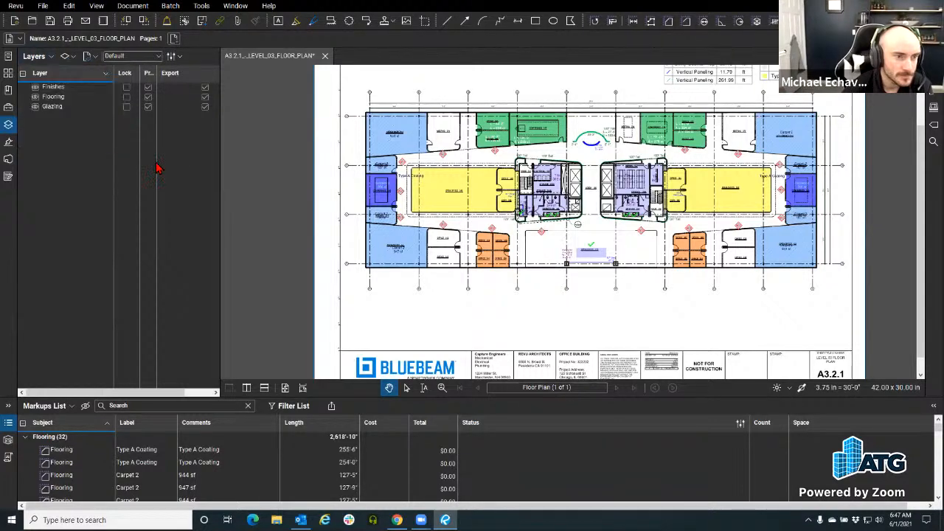
# - Inspect the yellow Type A Coating flooring area over the left open office, and clear the selection
pyautogui.click(435, 196)
pyautogui.scroll(2, 404, 258)
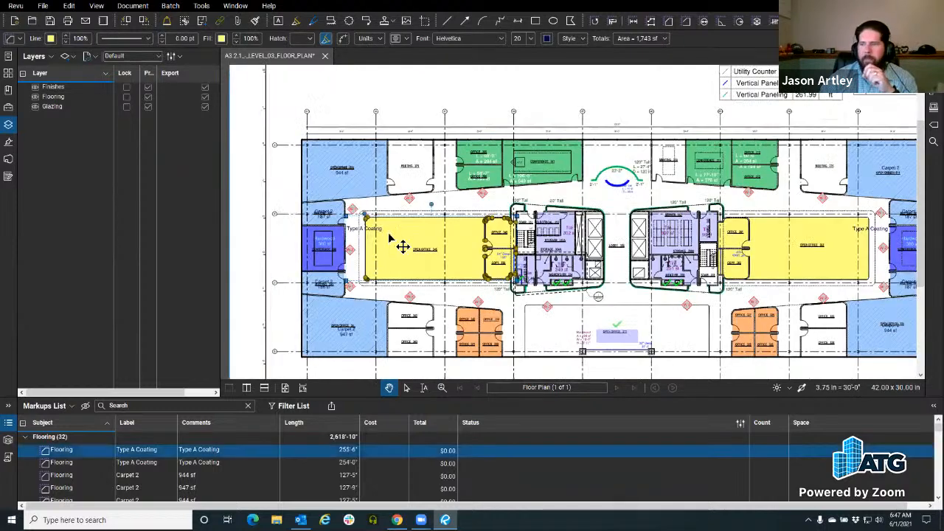
pyautogui.click(392, 90)
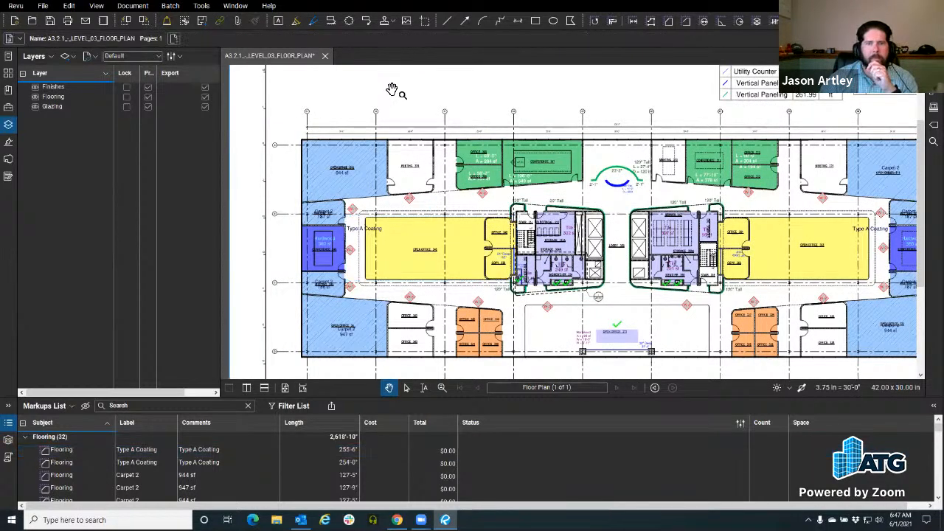
# - Switch the Dial option for the layers to Isolate
pyautogui.click(50, 57)
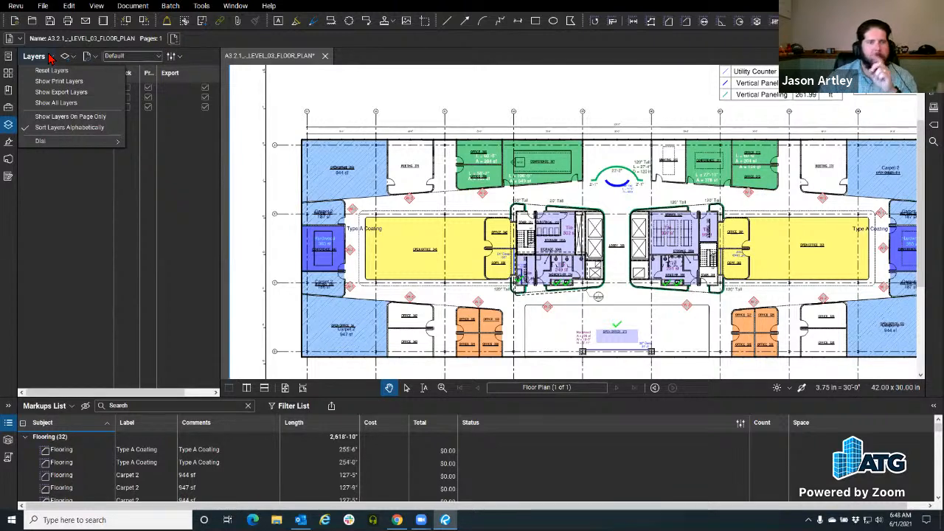
pyautogui.click(215, 176)
pyautogui.click(50, 59)
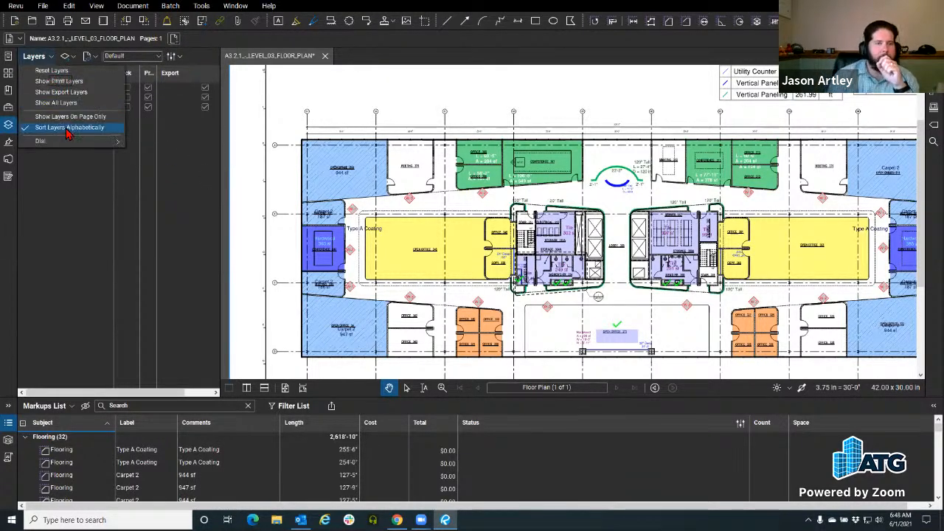
pyautogui.moveTo(79, 146)
pyautogui.click(146, 142)
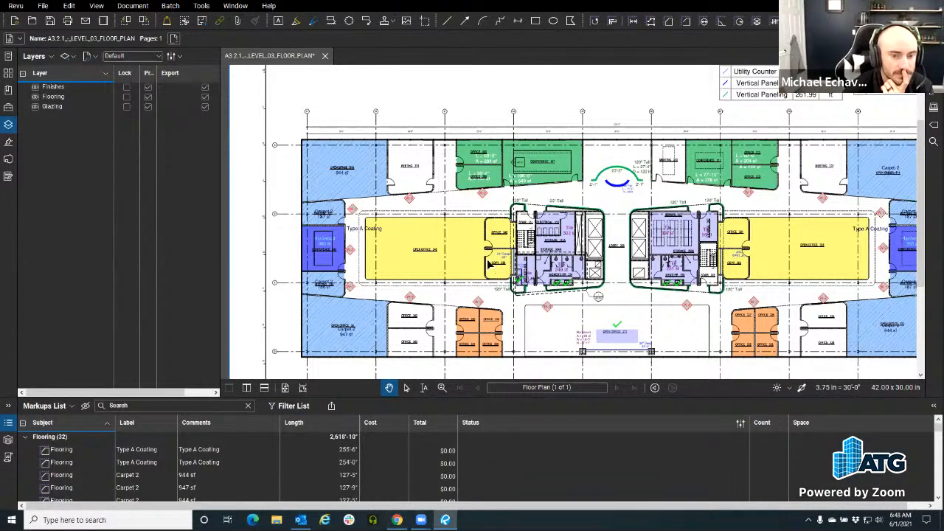
# - Switch the Dial option for the layers back to Build
pyautogui.click(51, 57)
pyautogui.moveTo(59, 141)
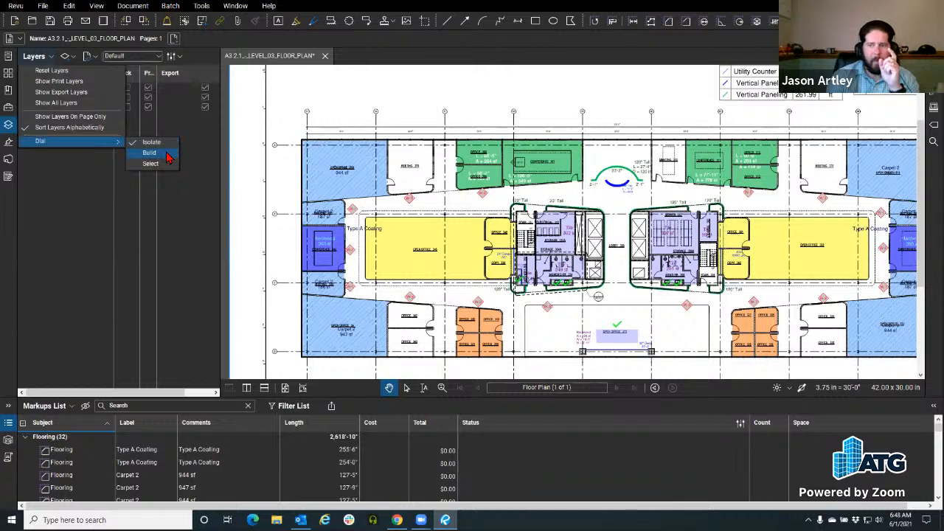
pyautogui.click(167, 157)
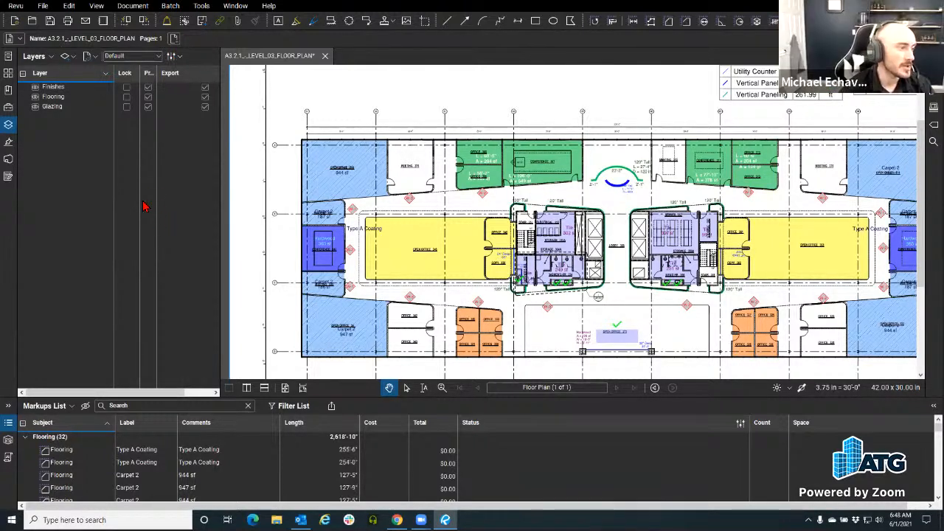
# - Examine the available layer configurations and the commands for saving, creating and deleting a configuration
pyautogui.click(157, 58)
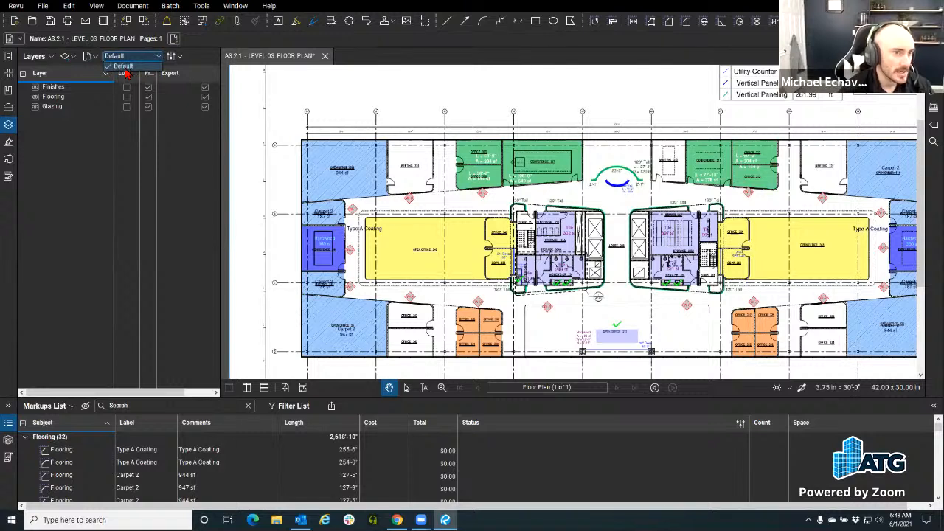
pyautogui.click(178, 58)
pyautogui.click(181, 59)
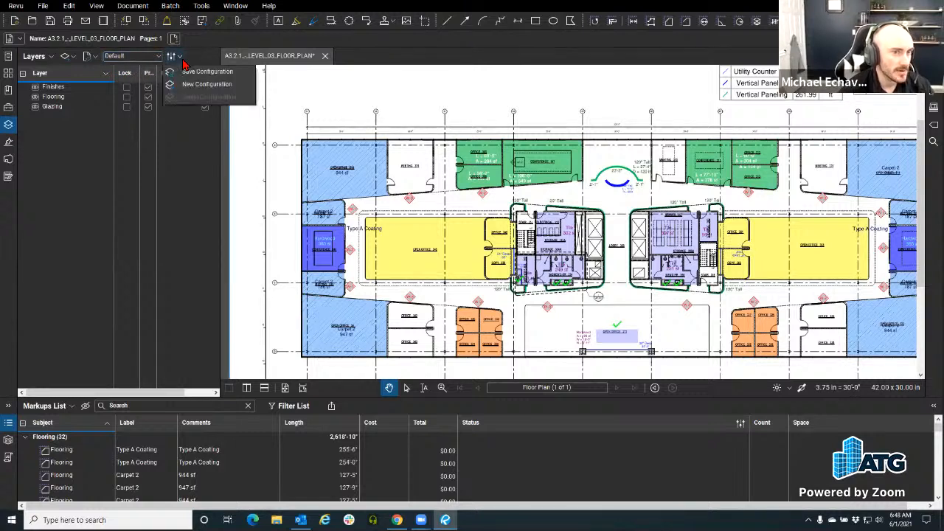
pyautogui.click(203, 55)
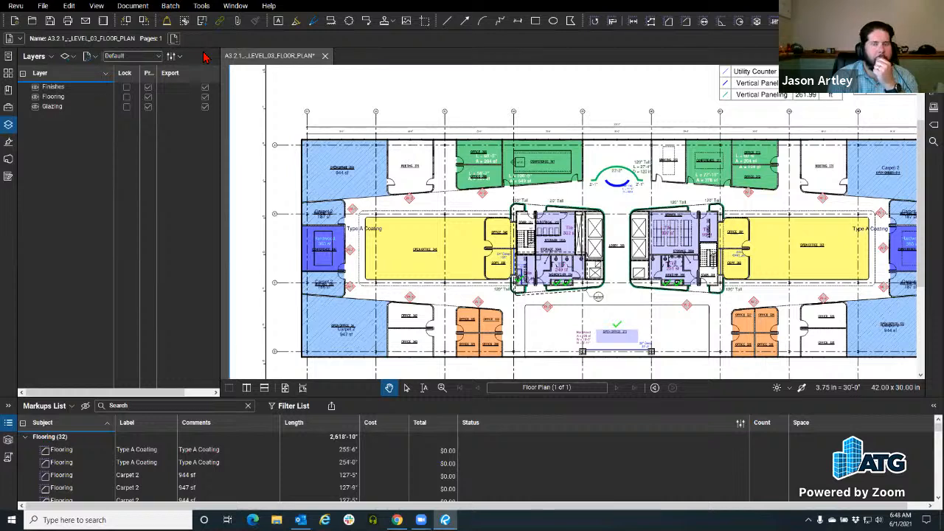
pyautogui.click(180, 58)
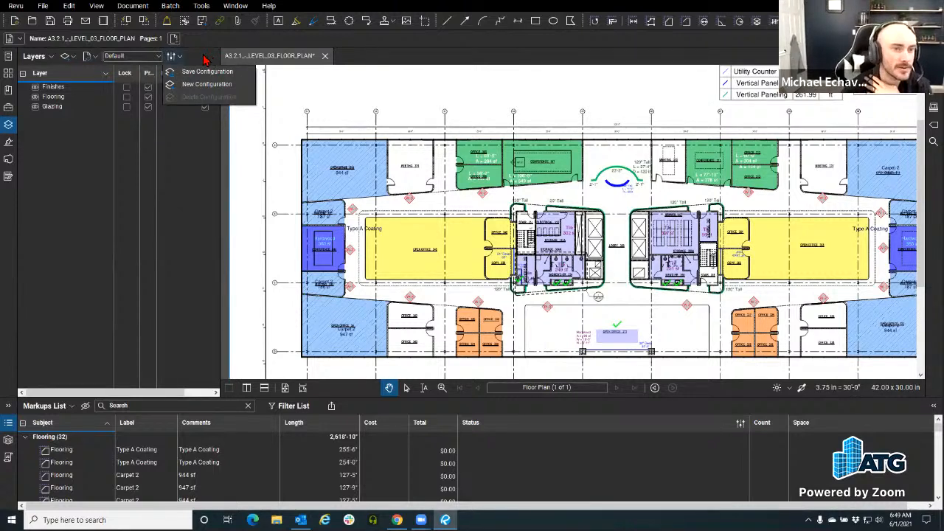
pyautogui.click(206, 59)
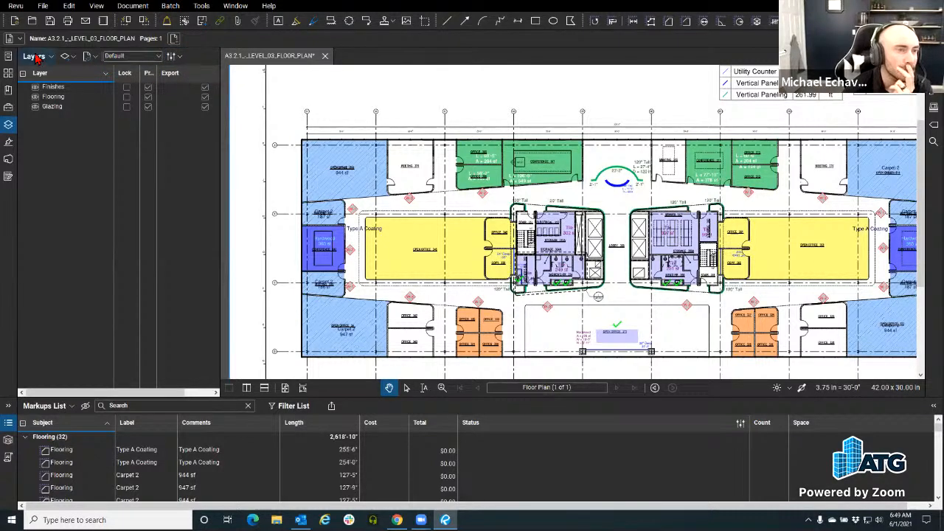
pyautogui.click(177, 57)
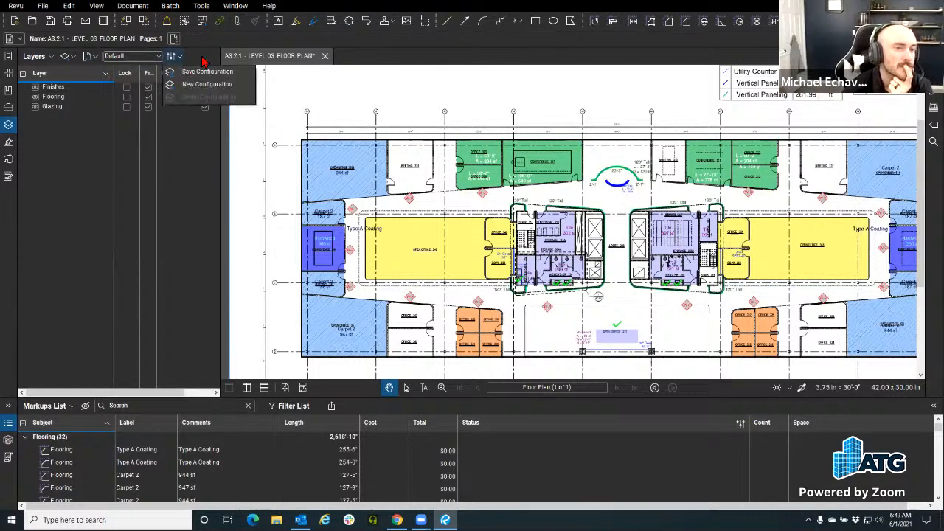
pyautogui.click(203, 61)
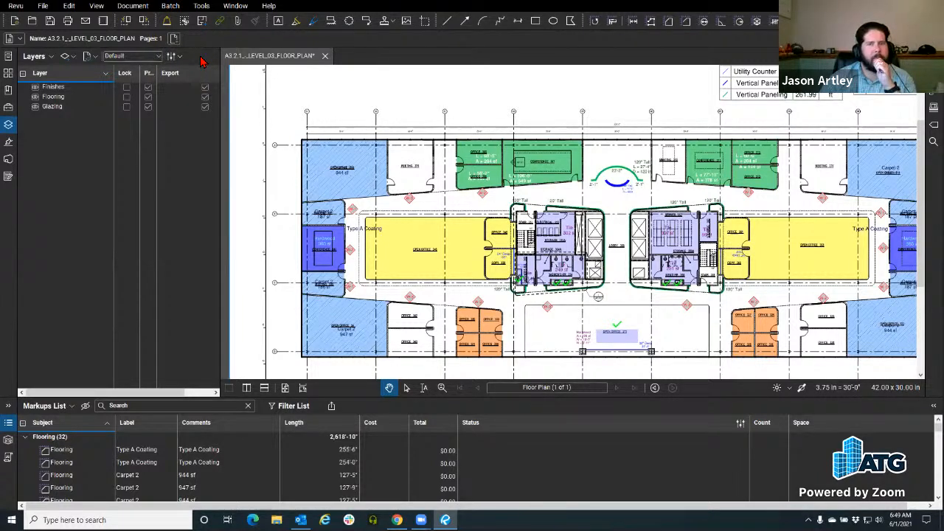
# - Open the pinned "A1.2.0 - 2ND FLOOR REFERENCE PLAN.pdf" from the Sheets group
pyautogui.click(42, 5)
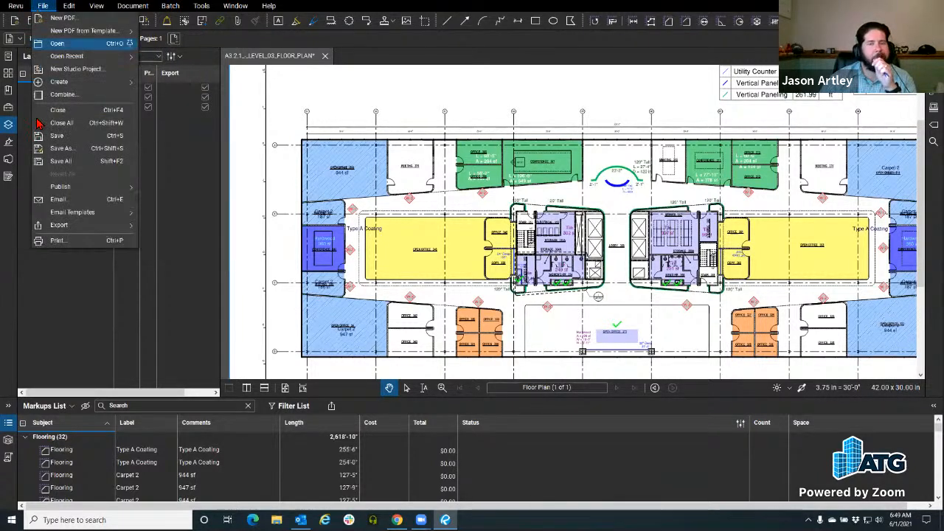
pyautogui.click(9, 57)
pyautogui.click(9, 57)
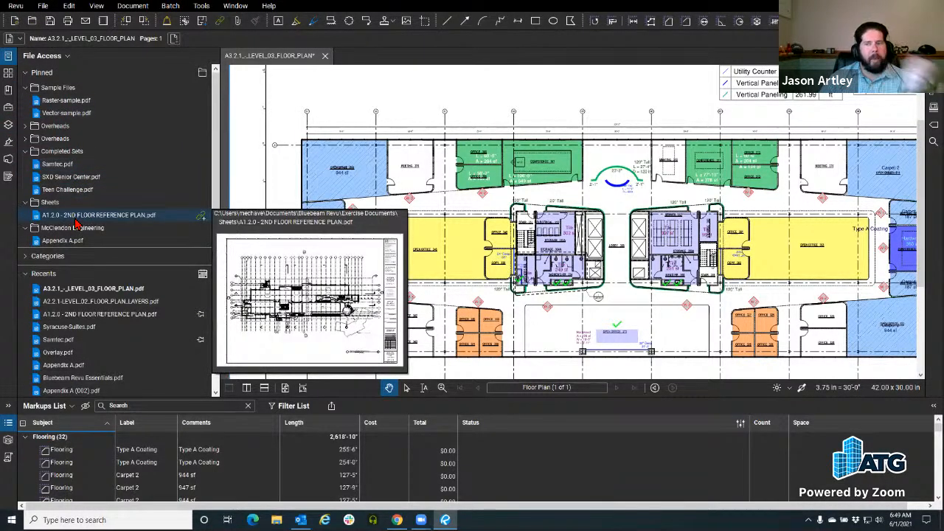
pyautogui.click(77, 216)
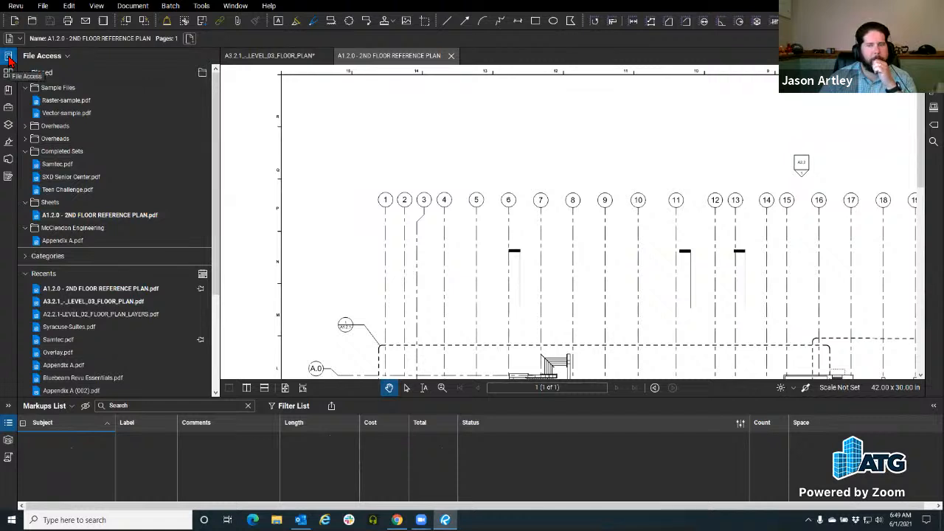
# - Hide the file list and close the 2nd floor reference plan
pyautogui.click(9, 57)
pyautogui.click(43, 6)
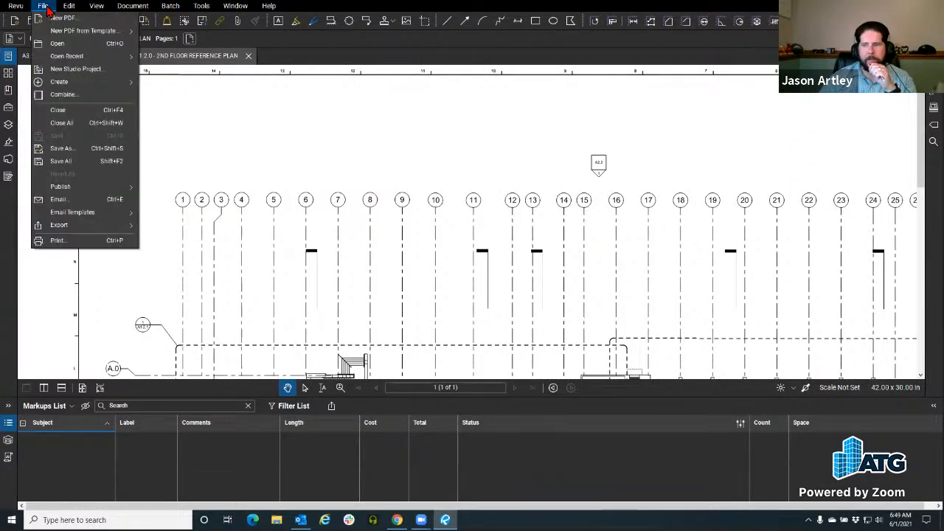
pyautogui.click(359, 202)
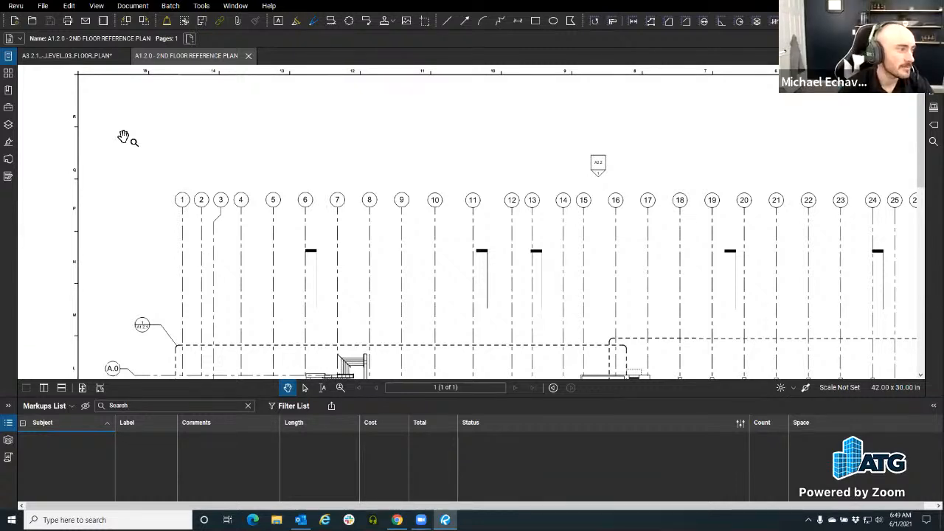
pyautogui.click(249, 56)
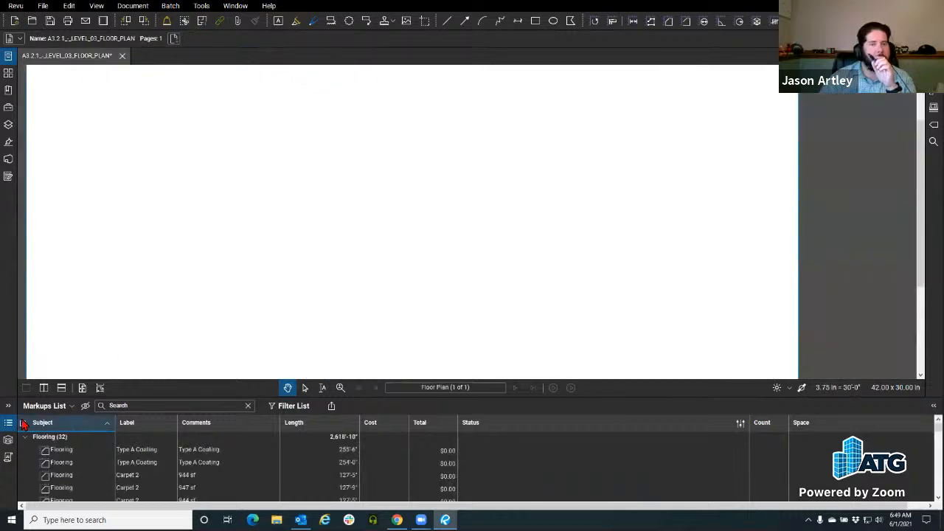
# - Close the Level 03 floor plan without saving its changes and open the Overlay Pages setup
pyautogui.click(121, 55)
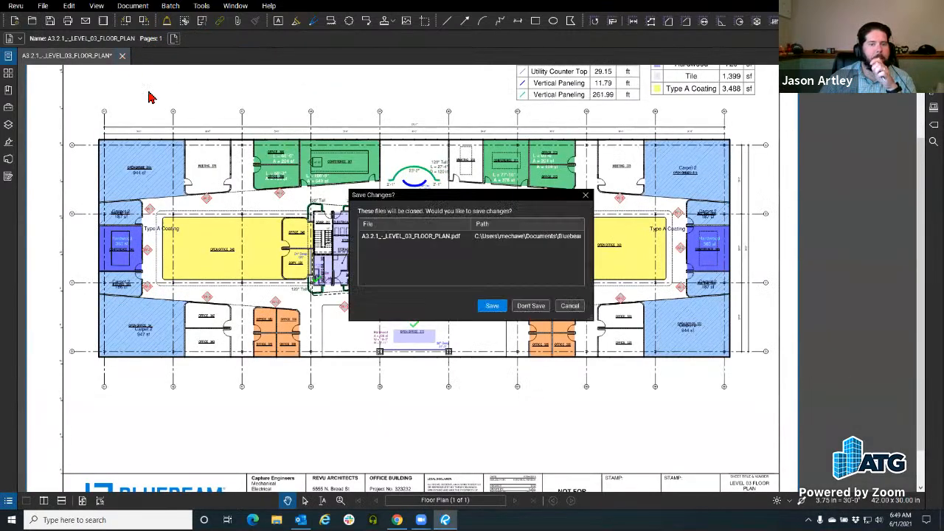
pyautogui.click(530, 305)
pyautogui.click(133, 6)
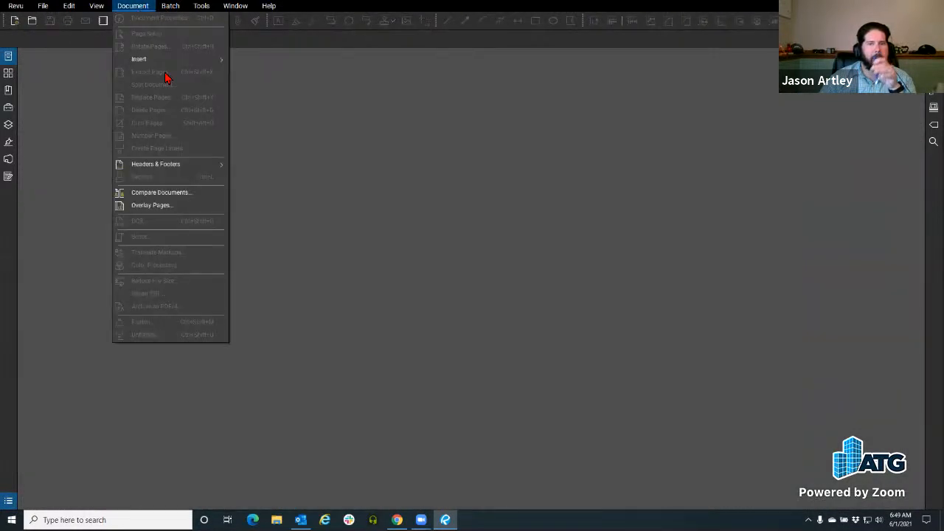
pyautogui.click(190, 206)
# - Add page 1 of "A1.2.0 - 2ND FLOOR REFERENCE PLAN_REV 1.pdf" from the Revisions folder as the red base layer of the overlay
pyautogui.moveTo(389, 158); pyautogui.dragTo(124, 107)
pyautogui.click(246, 298)
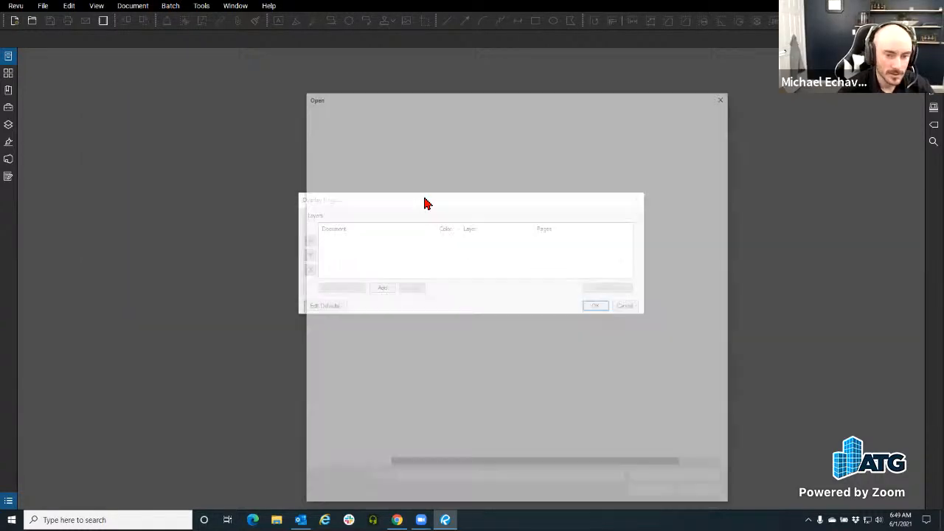
pyautogui.moveTo(365, 103); pyautogui.dragTo(140, 86)
pyautogui.click(249, 94)
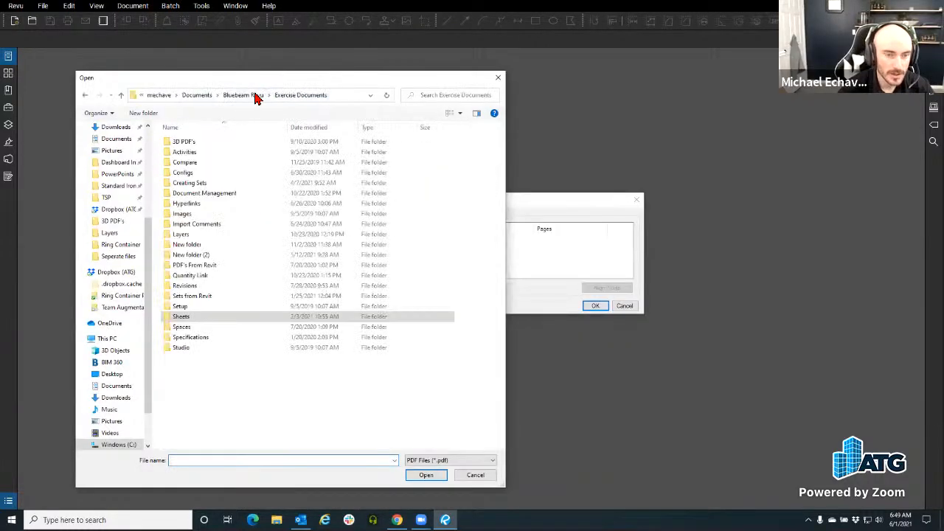
pyautogui.doubleClick(226, 285)
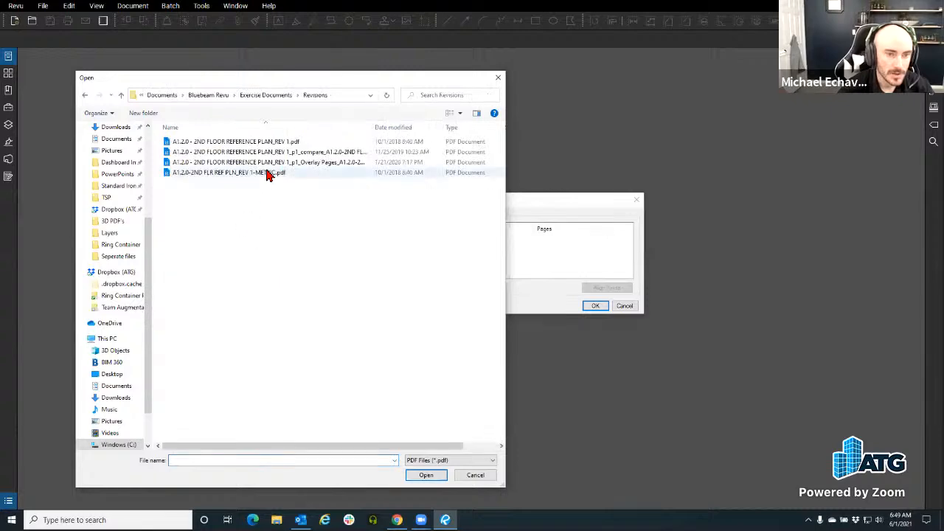
pyautogui.click(251, 142)
pyautogui.click(417, 476)
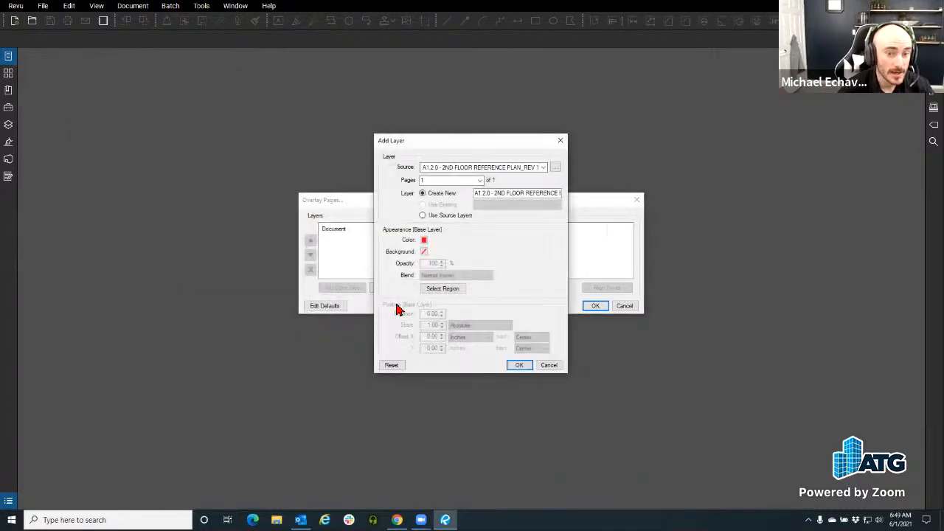
pyautogui.click(519, 365)
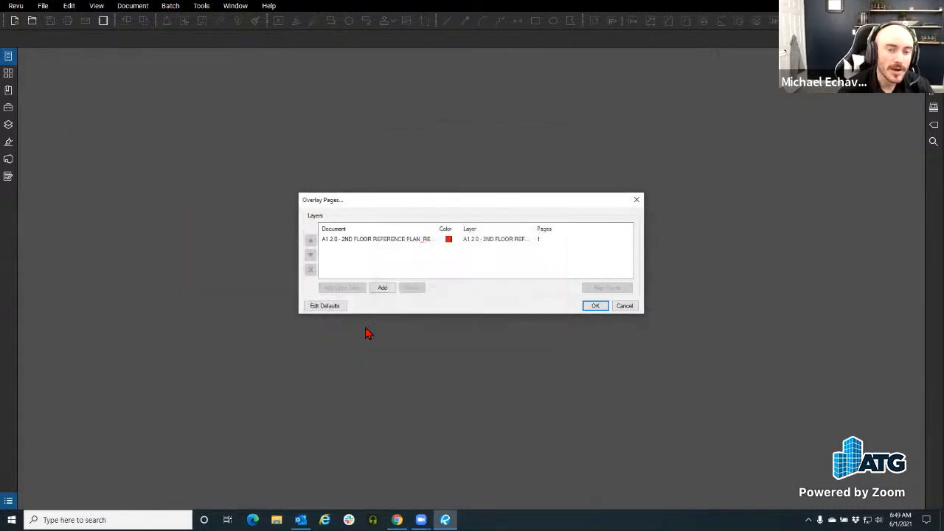
pyautogui.click(381, 288)
pyautogui.click(503, 346)
pyautogui.click(240, 172)
pyautogui.click(426, 475)
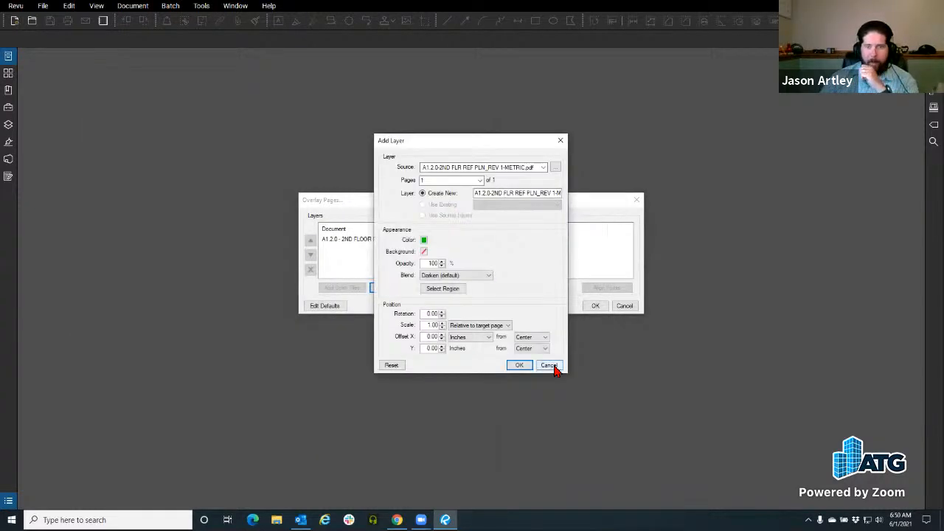
pyautogui.click(554, 366)
# - Add page 1 of "A1.2.0-2ND FLR REF PLN_REV 1-METRIC.pdf" as the second overlay layer in green with the default appearance and position
pyautogui.moveTo(508, 200); pyautogui.dragTo(347, 156)
pyautogui.click(244, 195)
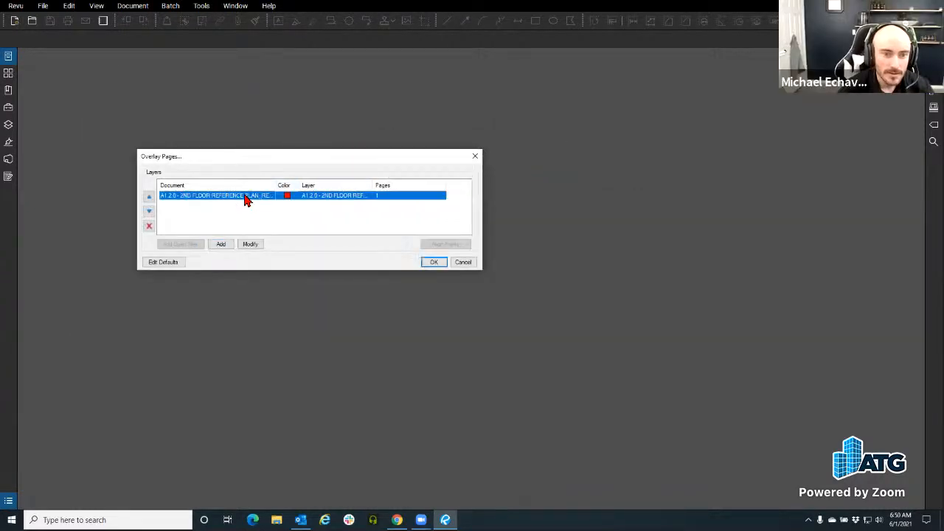
pyautogui.click(223, 246)
pyautogui.click(332, 303)
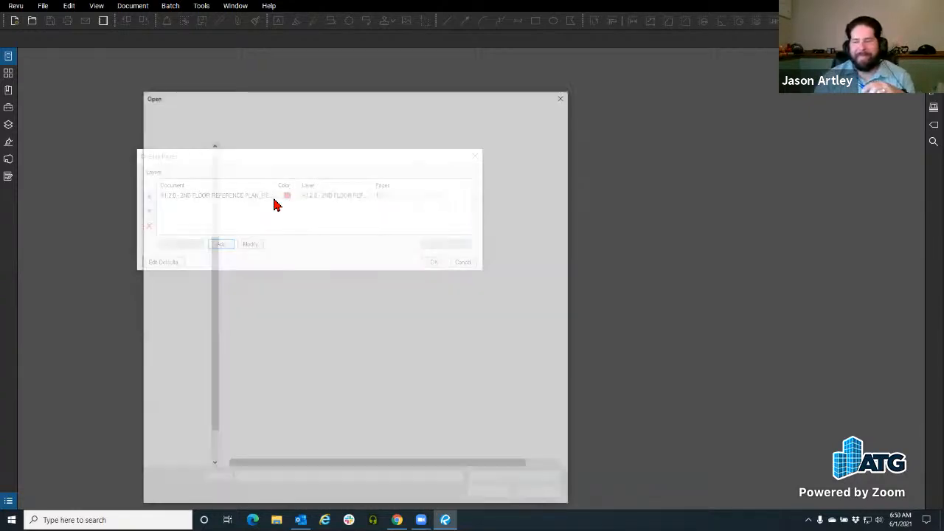
pyautogui.click(273, 191)
pyautogui.click(489, 492)
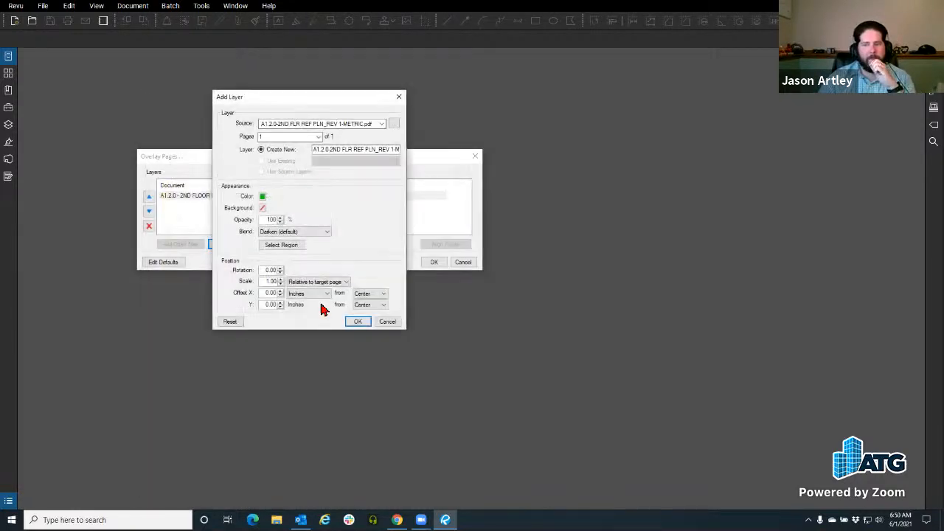
pyautogui.click(357, 322)
pyautogui.moveTo(281, 158); pyautogui.dragTo(278, 140)
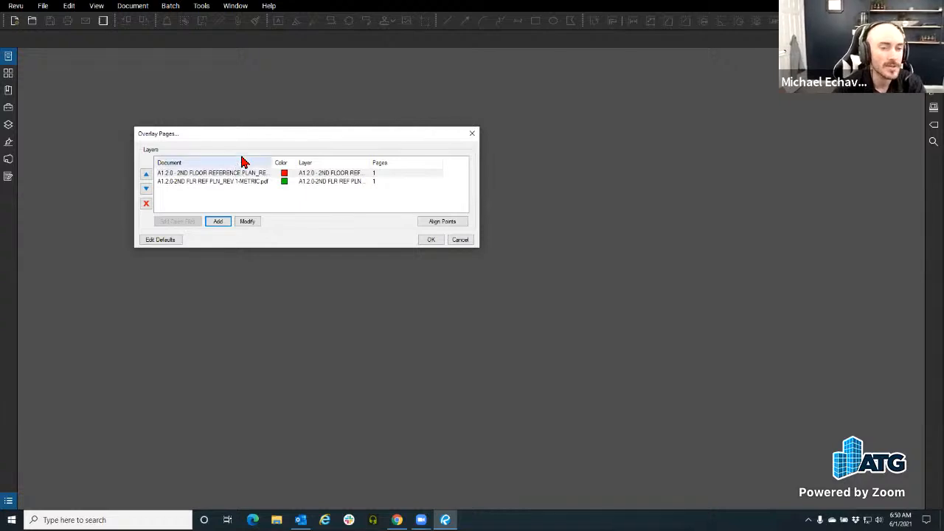
pyautogui.moveTo(236, 139); pyautogui.dragTo(245, 137)
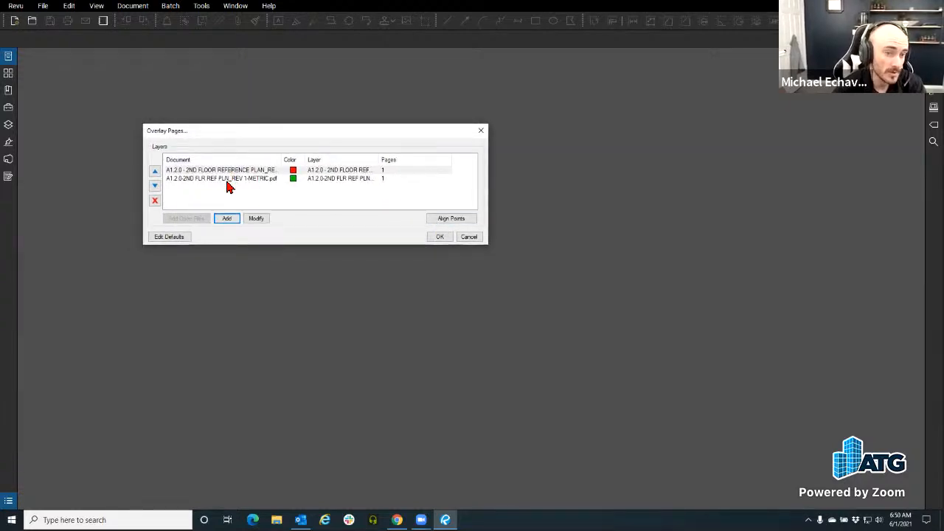
# - Start the three-point manual alignment and examine the REV 1 plan's gridlines and sheet border for suitable reference points
pyautogui.click(447, 224)
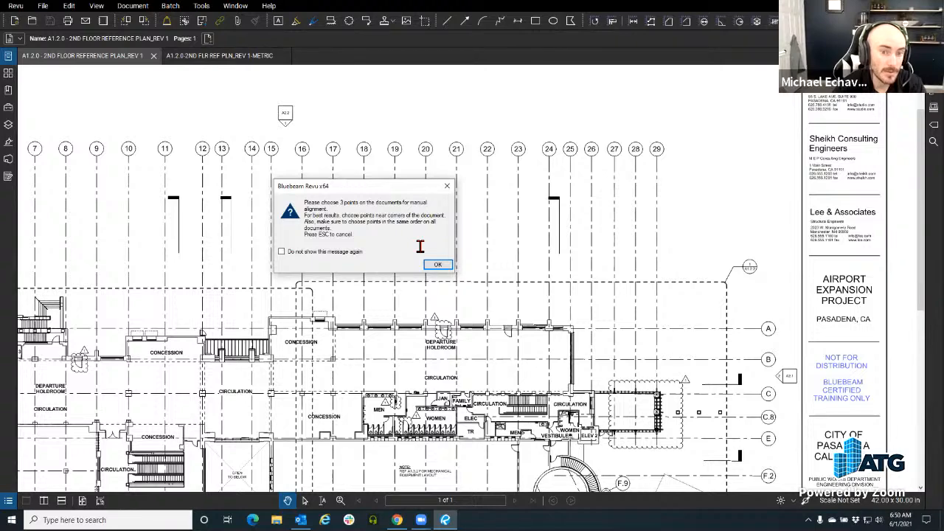
pyautogui.click(437, 264)
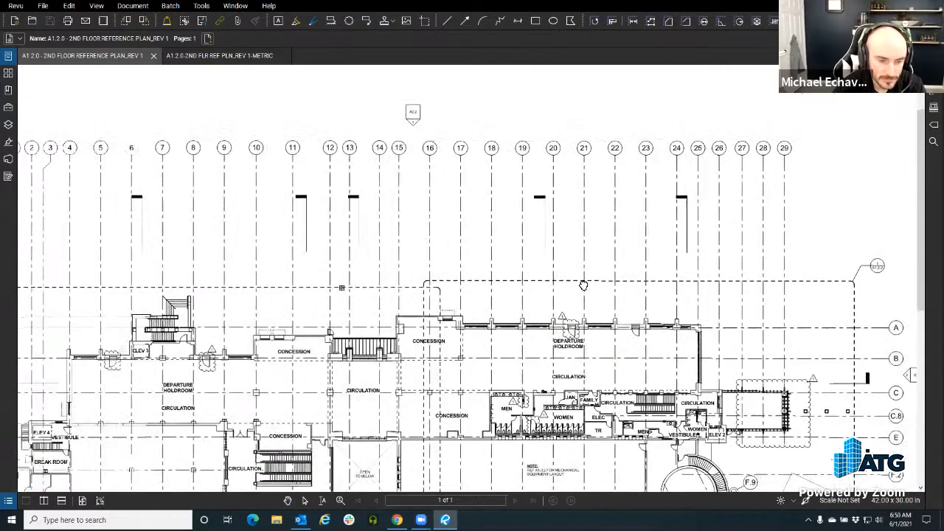
pyautogui.moveTo(583, 286); pyautogui.dragTo(880, 258)
pyautogui.scroll(4, 374, 336)
pyautogui.moveTo(318, 263); pyautogui.dragTo(325, 354)
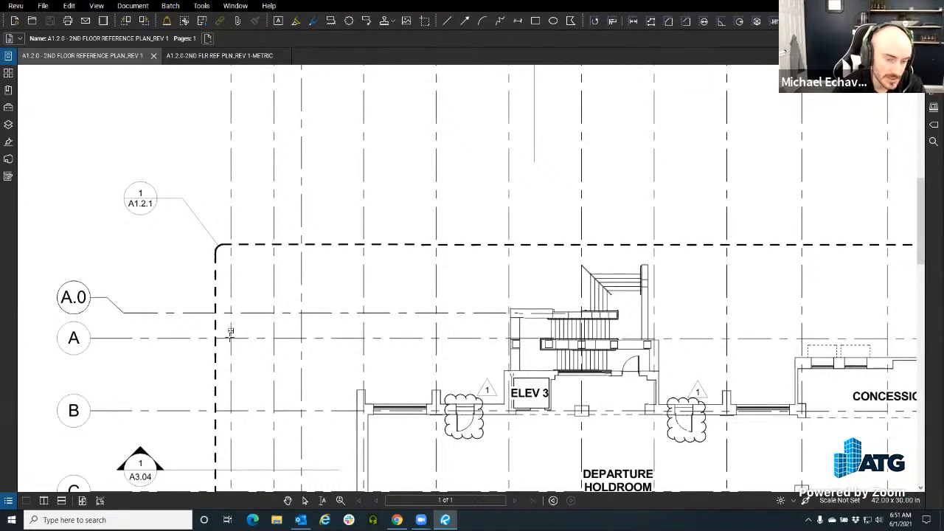
pyautogui.scroll(5, 234, 314)
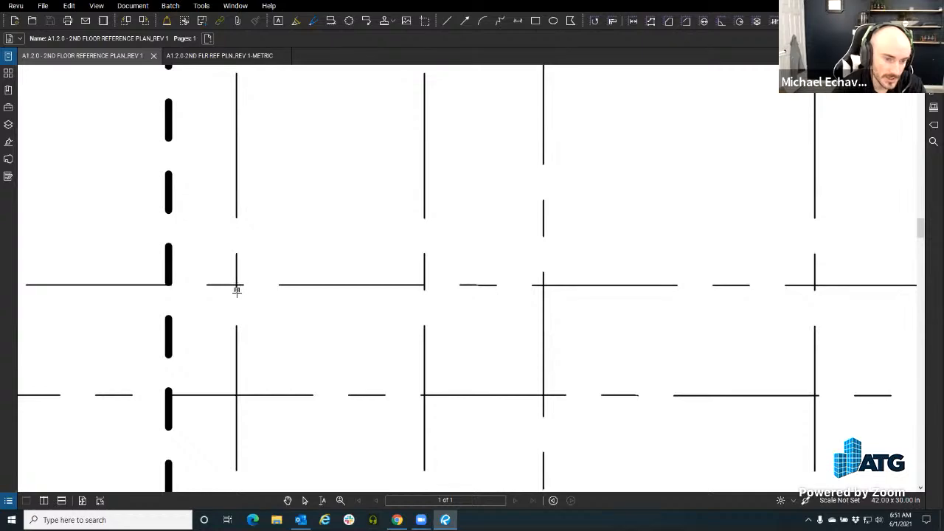
pyautogui.scroll(-5, 236, 286)
pyautogui.moveTo(302, 343); pyautogui.dragTo(240, 313)
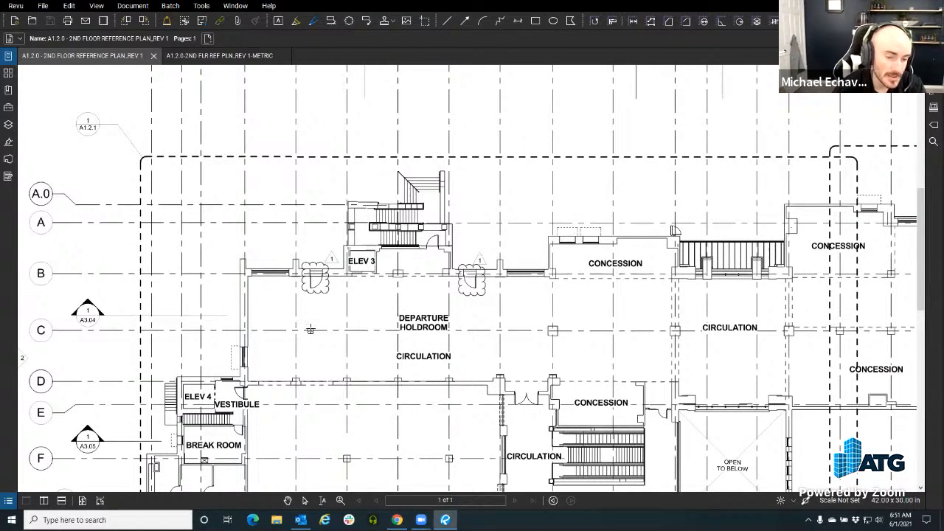
pyautogui.scroll(-4, 315, 330)
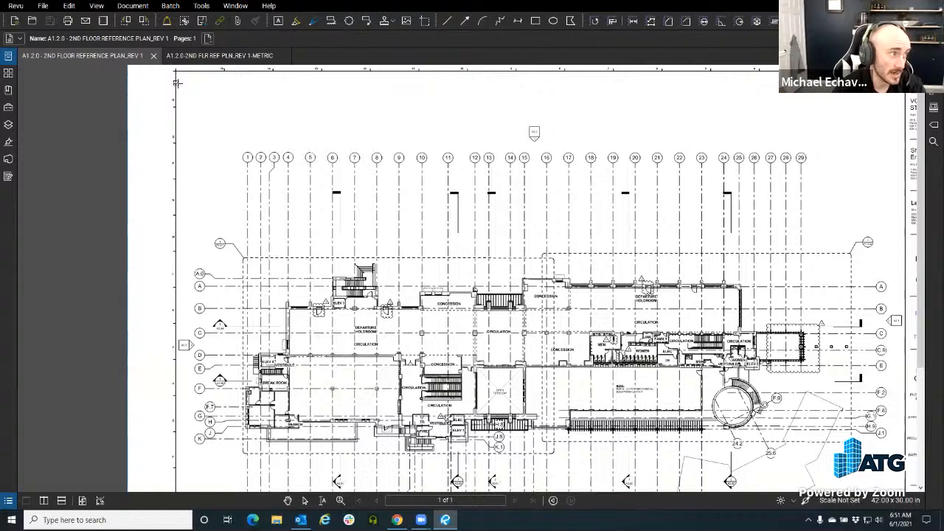
# - Pick three alignment points on the REV 1 plan at dash ends of gridlines 1, 2 and 3, above the dashed A1.2.1 boundary
pyautogui.scroll(4, 249, 193)
pyautogui.scroll(3, 236, 377)
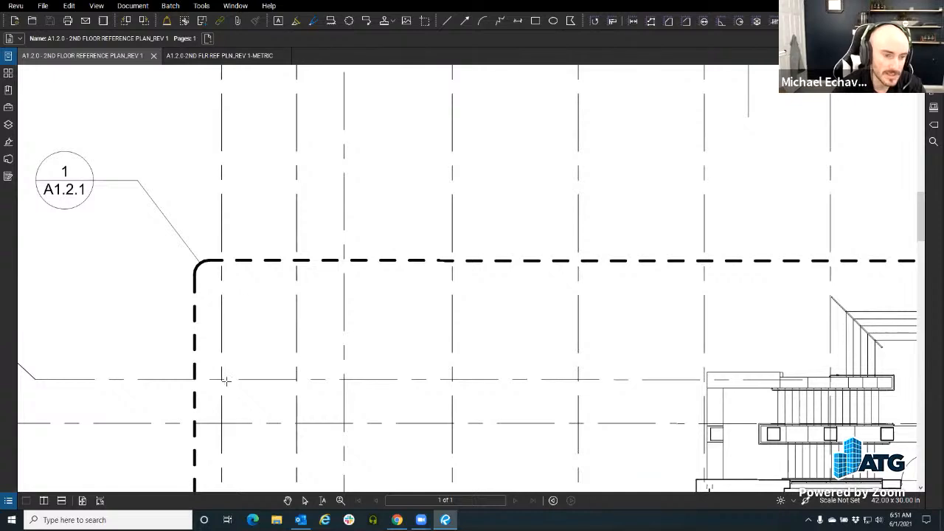
pyautogui.moveTo(259, 236); pyautogui.dragTo(253, 280)
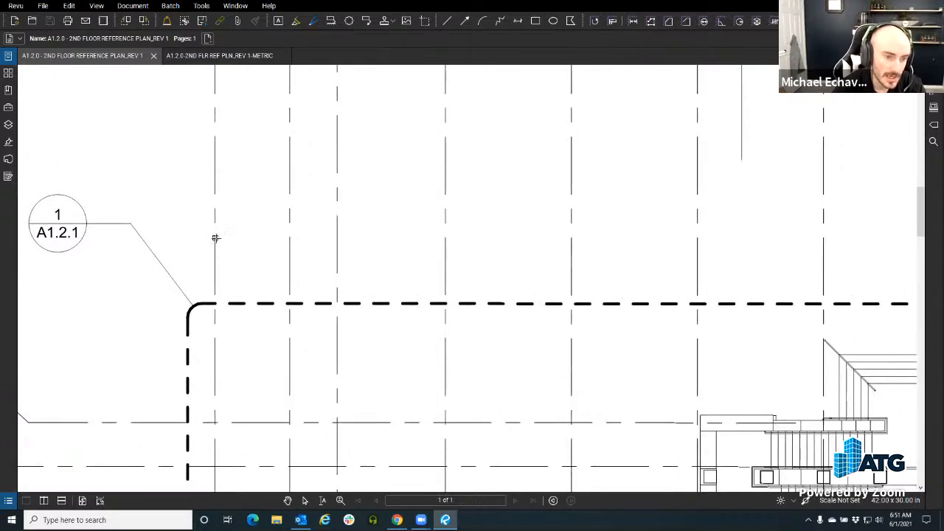
pyautogui.scroll(3, 214, 239)
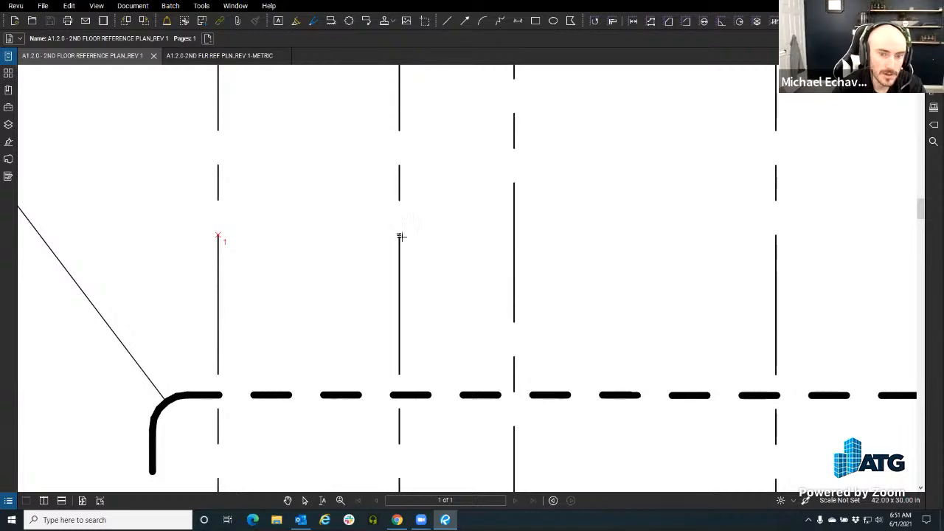
# - Pick the first two alignment points on the metric plan at the matching dash ends of gridlines 1 and 2
pyautogui.hotkey('ctrl', 'Tab')
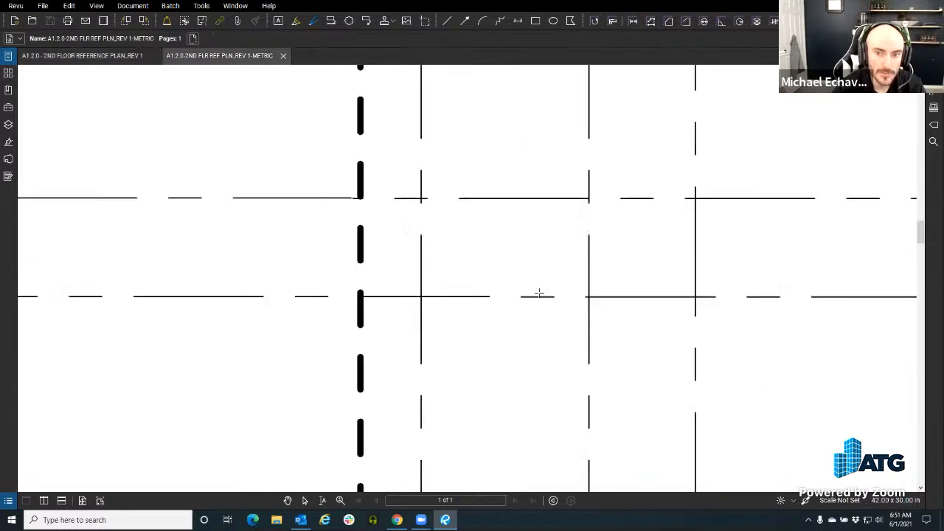
pyautogui.scroll(-2, 407, 295)
pyautogui.moveTo(406, 295); pyautogui.dragTo(316, 369)
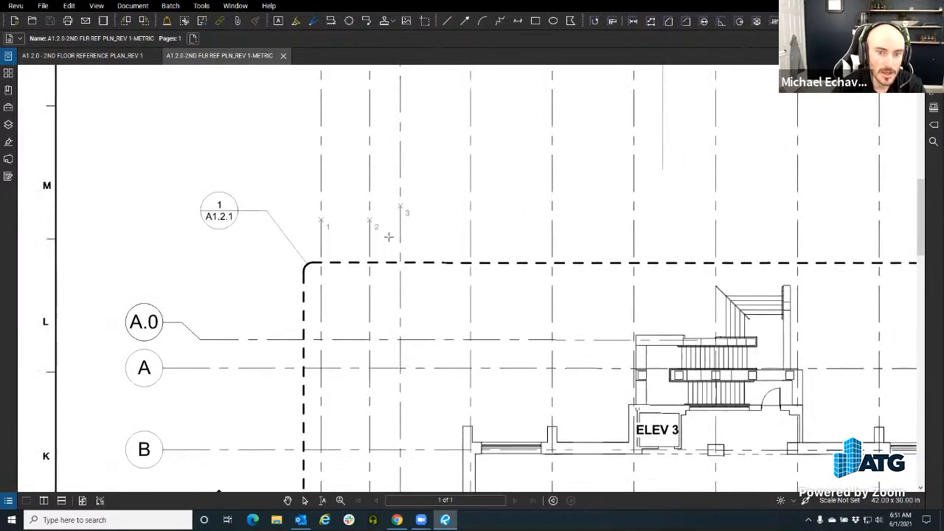
pyautogui.scroll(2, 333, 223)
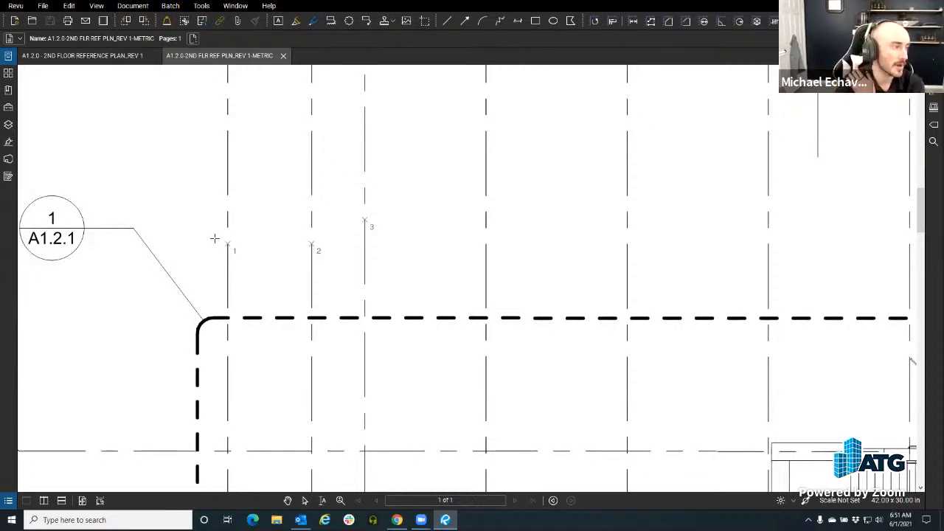
pyautogui.scroll(-4, 264, 310)
pyautogui.moveTo(267, 319); pyautogui.dragTo(201, 168)
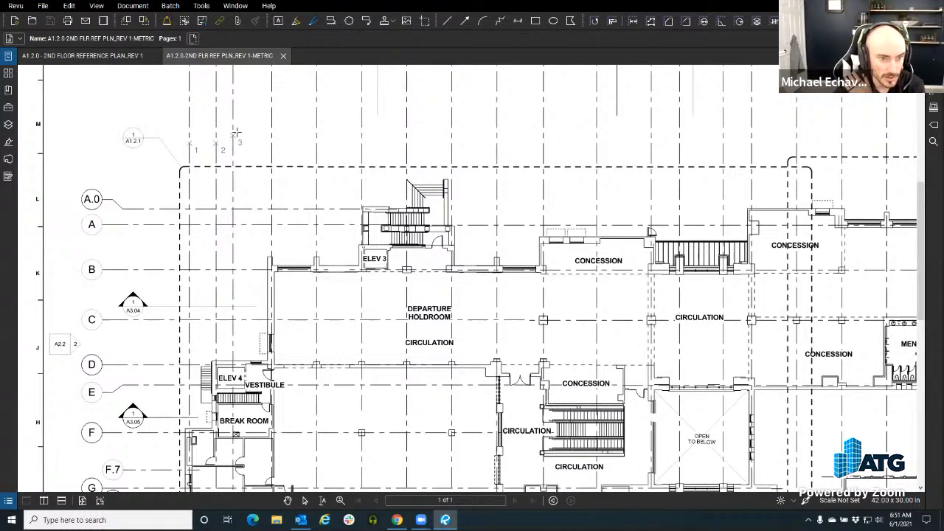
pyautogui.scroll(3, 221, 151)
pyautogui.scroll(3, 210, 198)
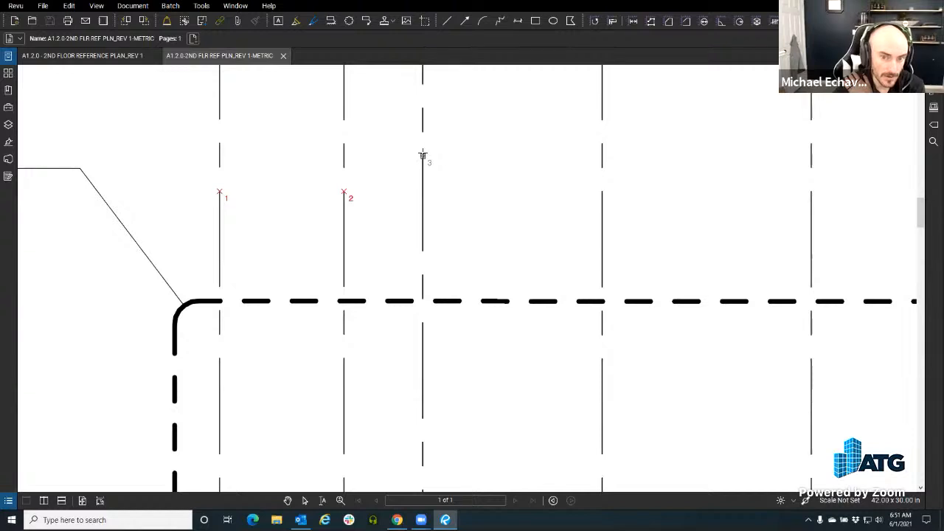
pyautogui.scroll(3, 367, 179)
pyautogui.scroll(-3, 335, 223)
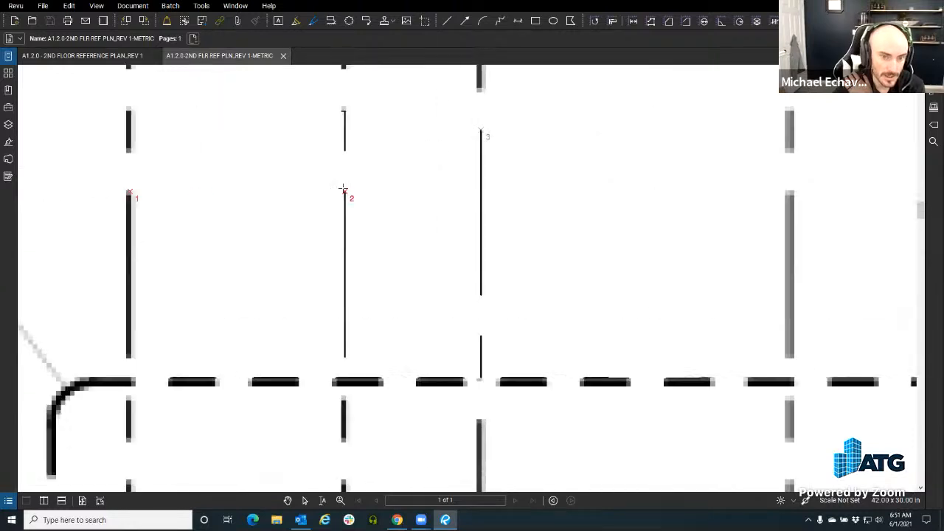
# - Pick the third alignment point on the metric plan at the matching dash end of gridline 3 to complete the alignment
pyautogui.scroll(5, 350, 445)
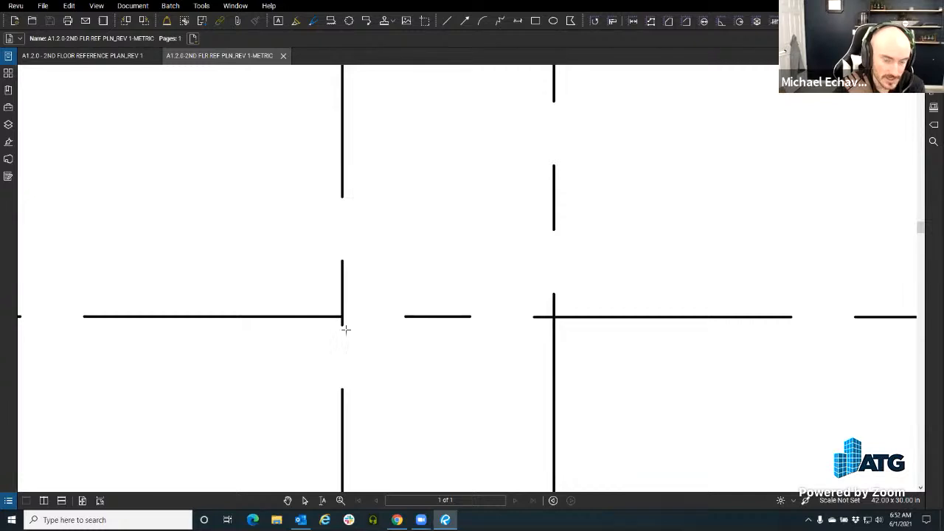
pyautogui.scroll(-3, 344, 324)
pyautogui.moveTo(341, 273); pyautogui.dragTo(308, 477)
pyautogui.scroll(1, 354, 234)
pyautogui.moveTo(360, 231); pyautogui.dragTo(401, 236)
pyautogui.click(436, 194)
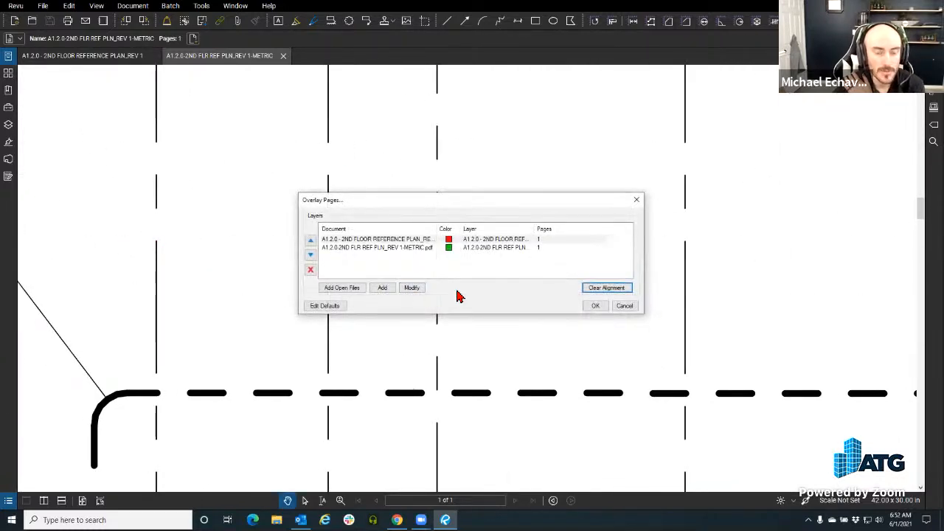
# - Generate the overlay from the two aligned plans and examine it around the A1.2.1 callout and gridlines A.0 to B
pyautogui.moveTo(354, 202); pyautogui.dragTo(207, 146)
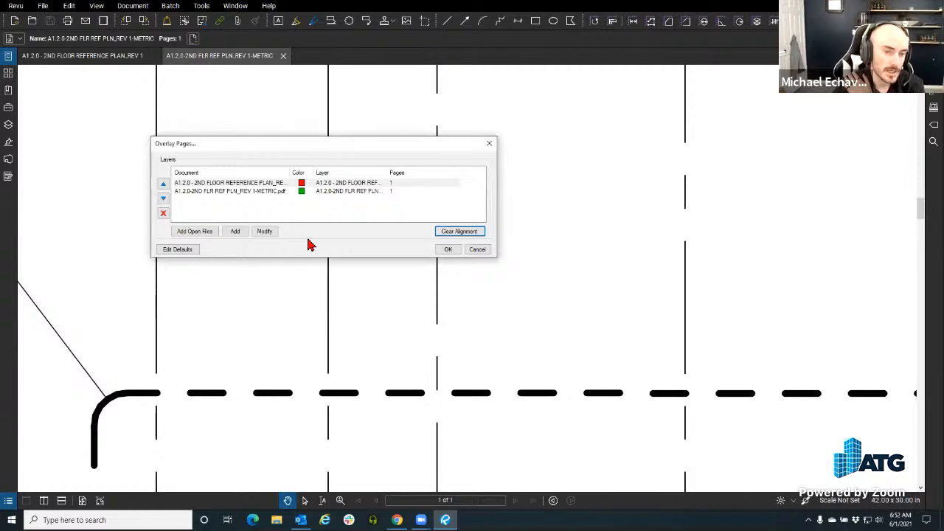
pyautogui.click(446, 251)
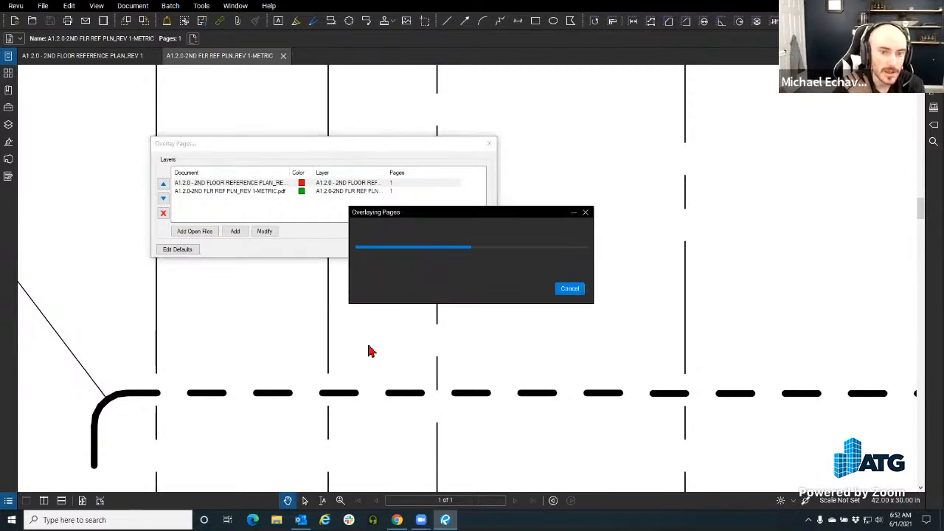
pyautogui.moveTo(473, 329); pyautogui.dragTo(430, 317)
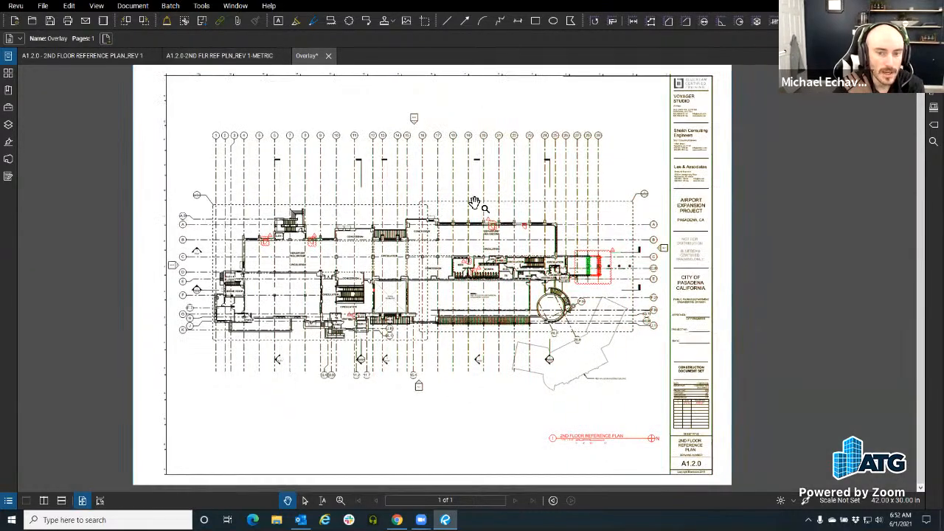
pyautogui.scroll(2, 459, 313)
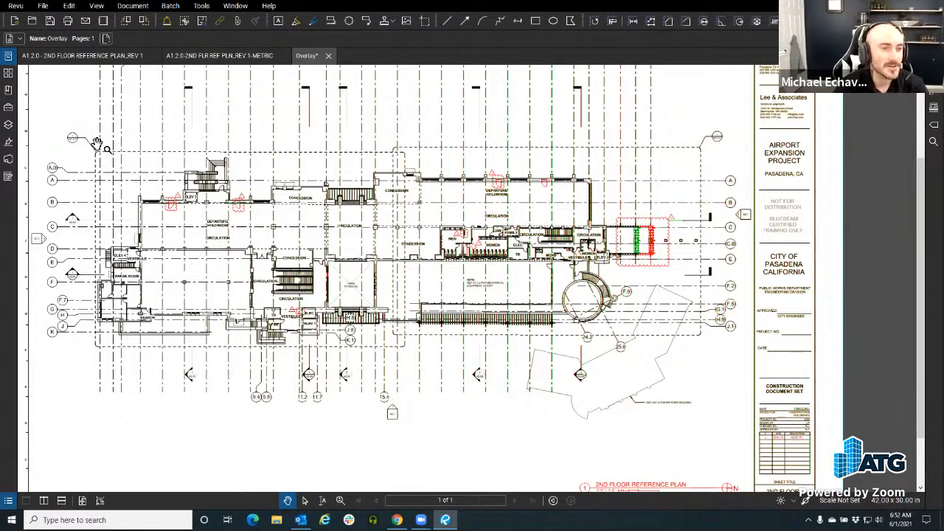
pyautogui.scroll(4, 99, 148)
pyautogui.scroll(2, 240, 246)
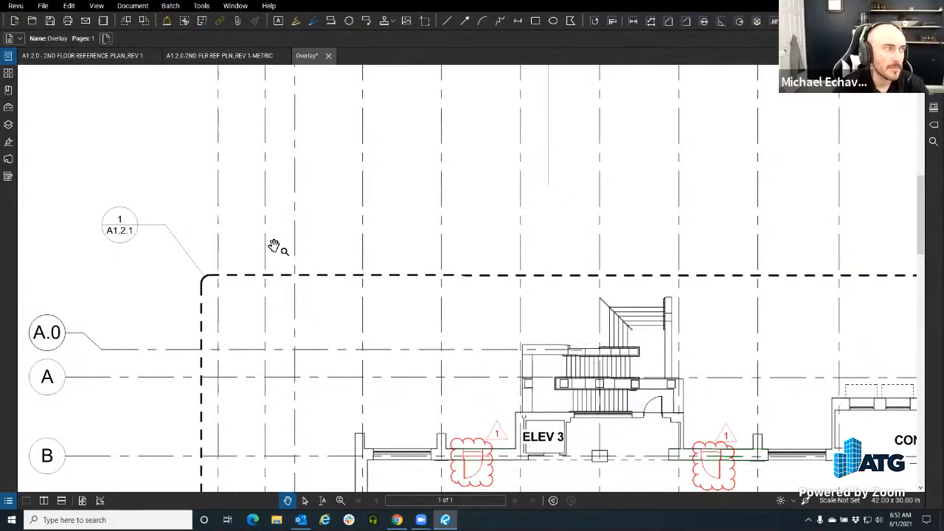
# - Review the Grid & Snap preferences and the Snap to Content and Snap to Markup view options without changing them
pyautogui.click(26, 10)
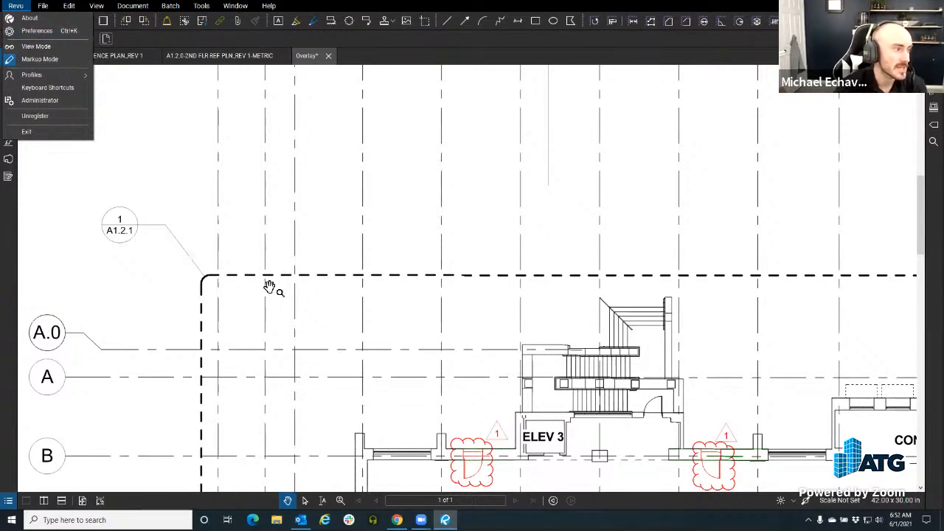
pyautogui.click(30, 31)
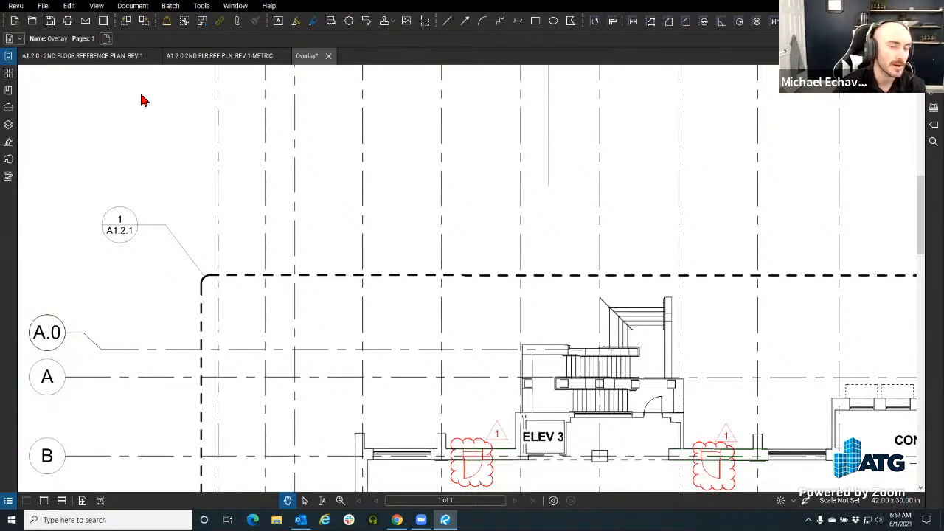
pyautogui.moveTo(351, 118); pyautogui.dragTo(144, 83)
pyautogui.click(344, 100)
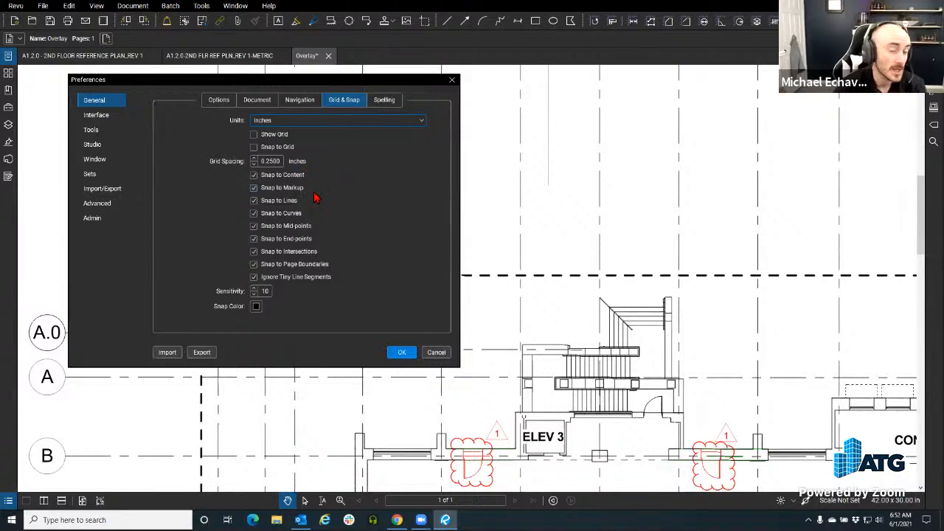
pyautogui.click(439, 353)
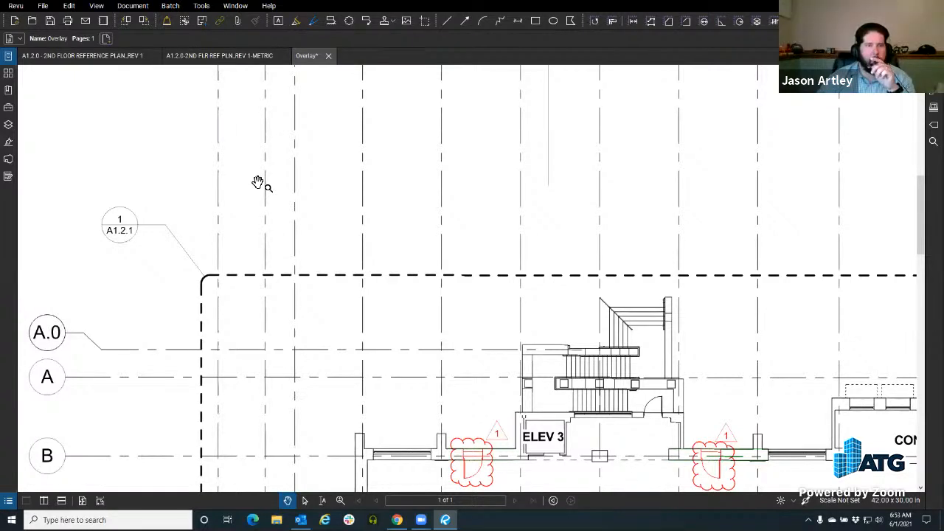
pyautogui.click(97, 6)
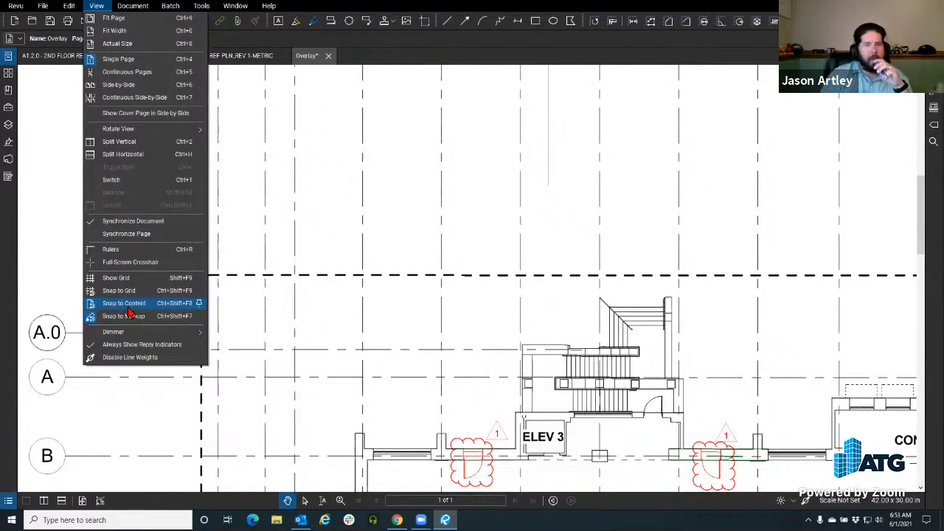
pyautogui.click(299, 219)
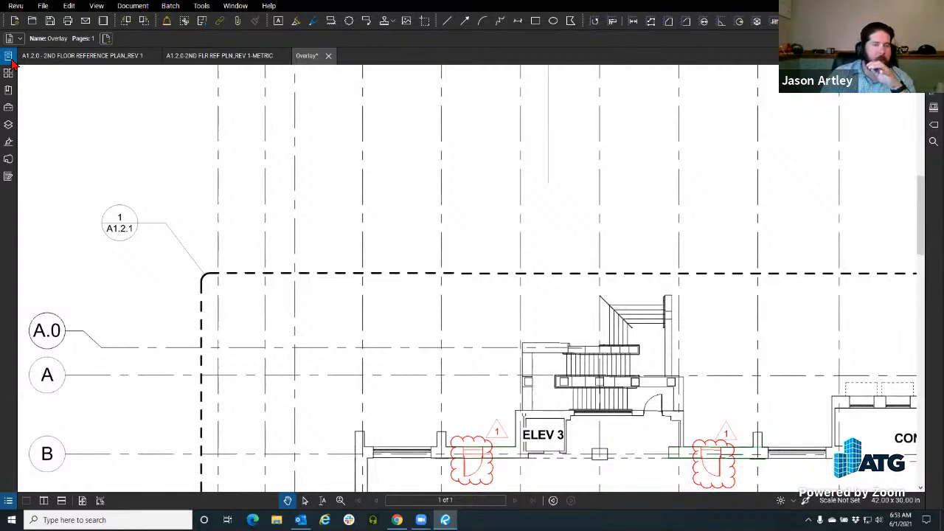
# - Open the recent Raster-sample drawing, check with the Line tool whether it snaps to the plan linework, and close the file
pyautogui.click(8, 56)
pyautogui.doubleClick(85, 102)
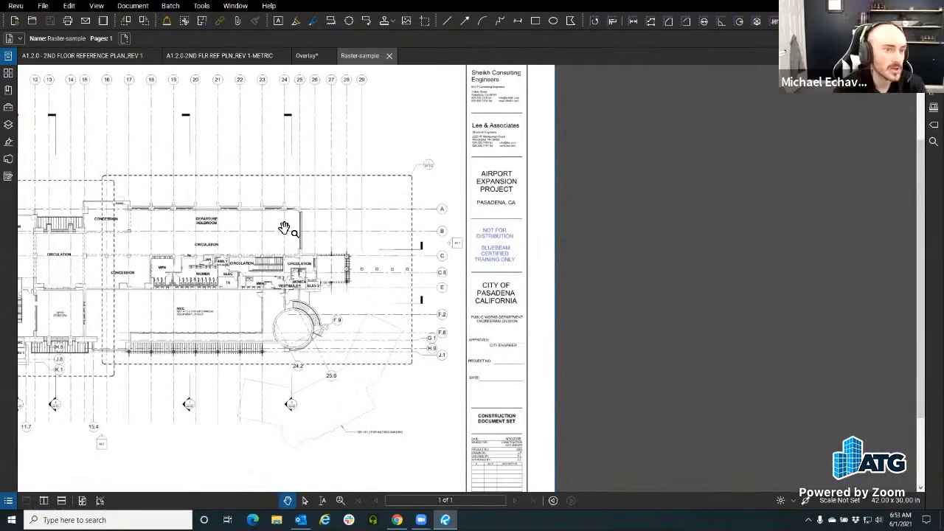
pyautogui.scroll(10, 352, 274)
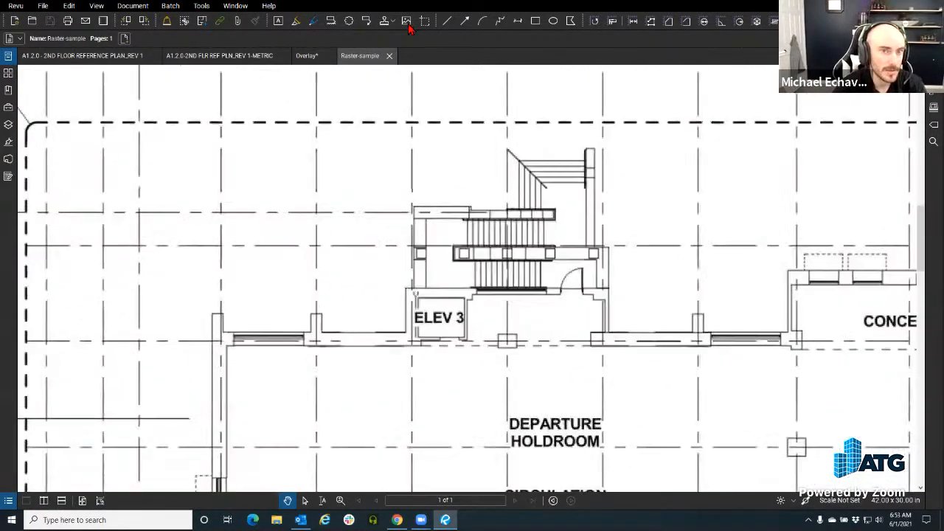
pyautogui.click(447, 21)
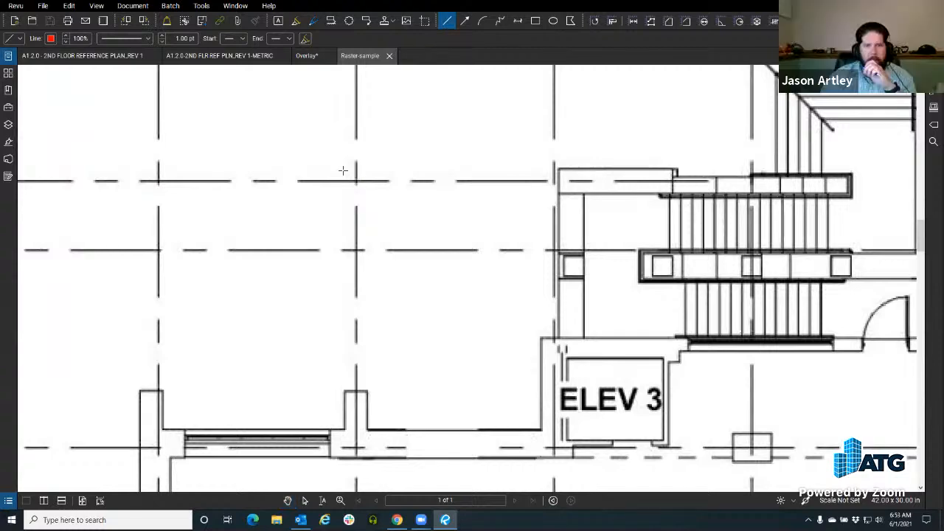
pyautogui.scroll(-3, 351, 178)
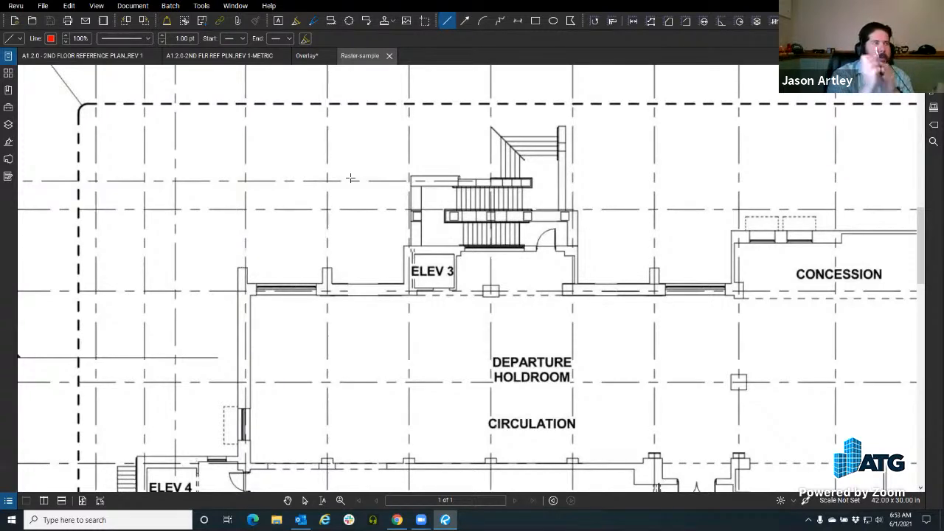
pyautogui.scroll(-5, 354, 211)
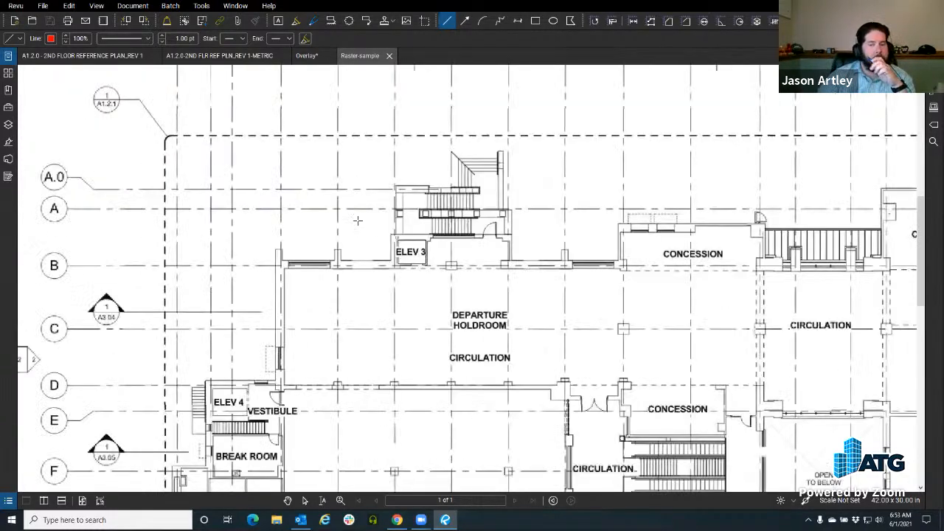
pyautogui.click(388, 55)
# - Examine the whole overlay for its red and green differences, with the list of its two layers displayed
pyautogui.scroll(-5, 249, 192)
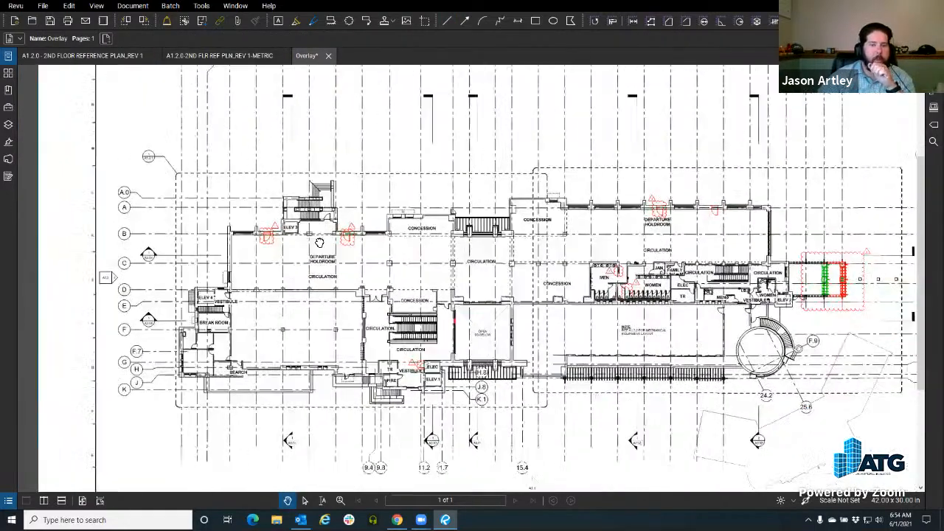
pyautogui.scroll(1, 259, 215)
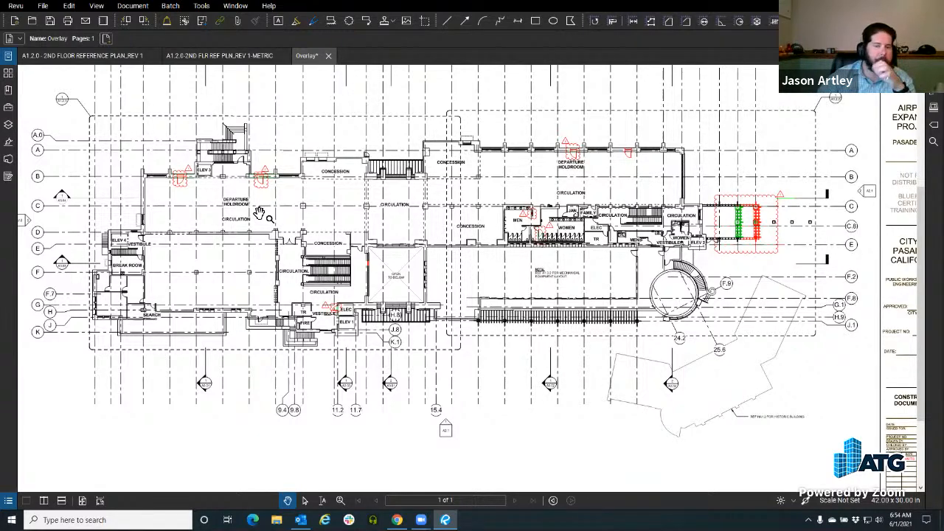
pyautogui.moveTo(371, 209); pyautogui.dragTo(391, 216)
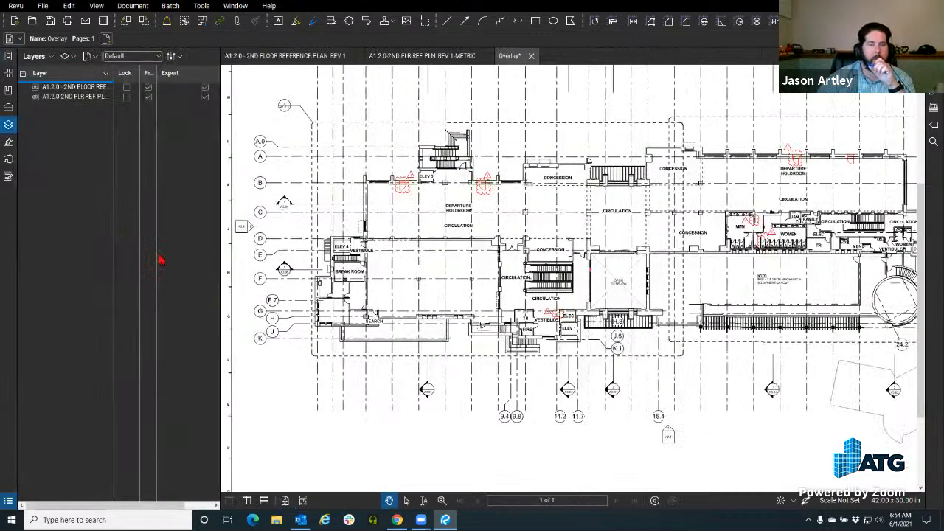
pyautogui.click(8, 124)
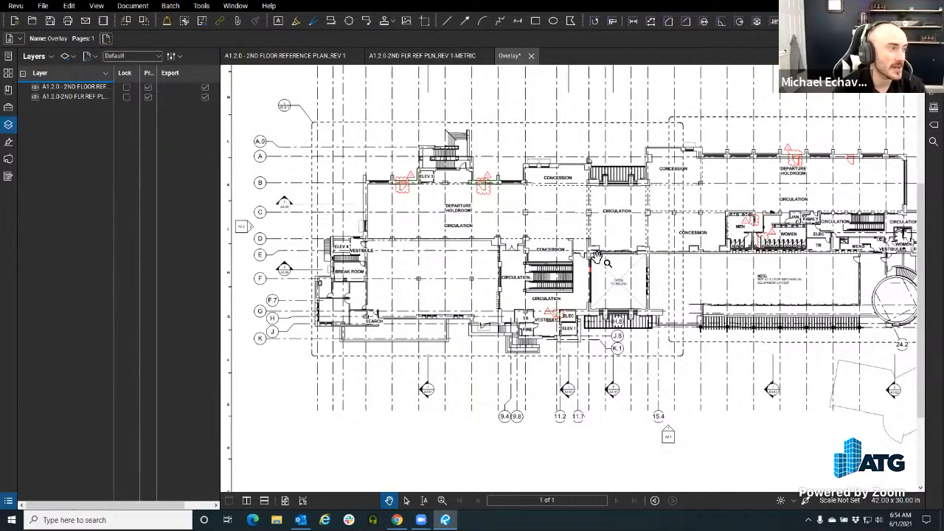
pyautogui.moveTo(616, 272); pyautogui.dragTo(650, 256)
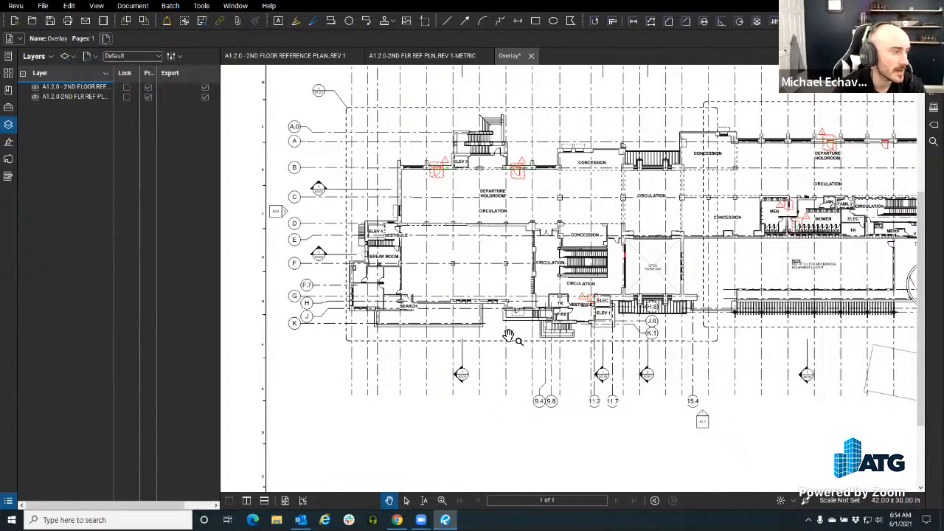
pyautogui.moveTo(427, 244); pyautogui.dragTo(398, 294)
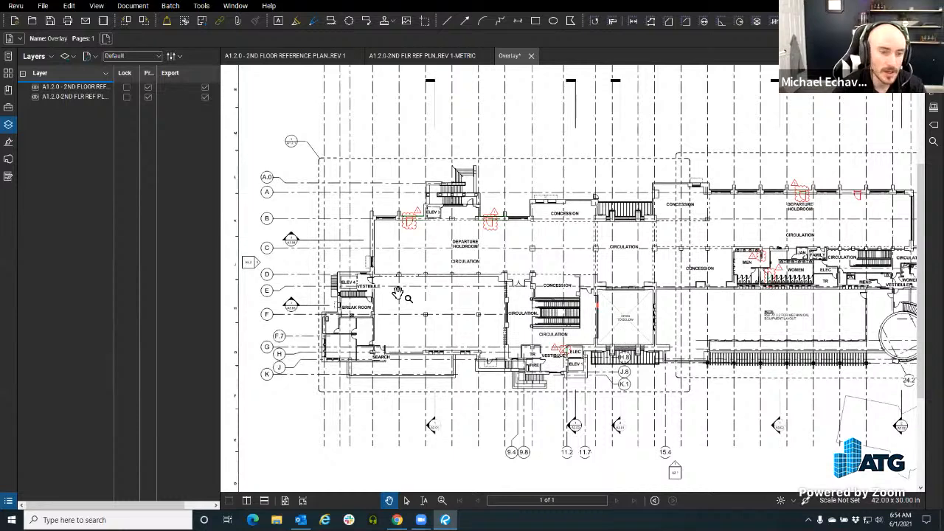
pyautogui.moveTo(363, 266); pyautogui.dragTo(351, 276)
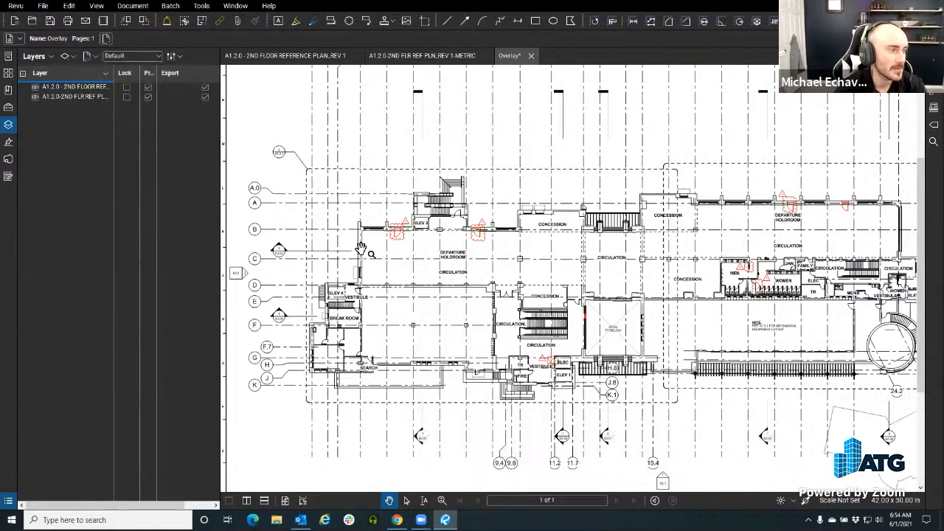
pyautogui.moveTo(334, 264); pyautogui.dragTo(334, 265)
# - Cut the overlay's PDF content in a rectangle from beside the A1.2.1 callout to the ELEV 3 stair, reaching below gridline C
pyautogui.click(70, 6)
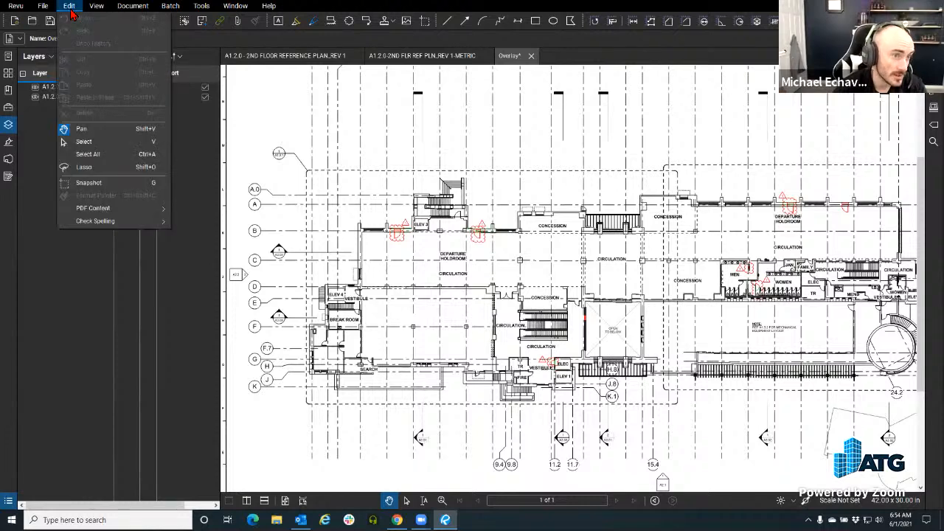
pyautogui.moveTo(133, 211)
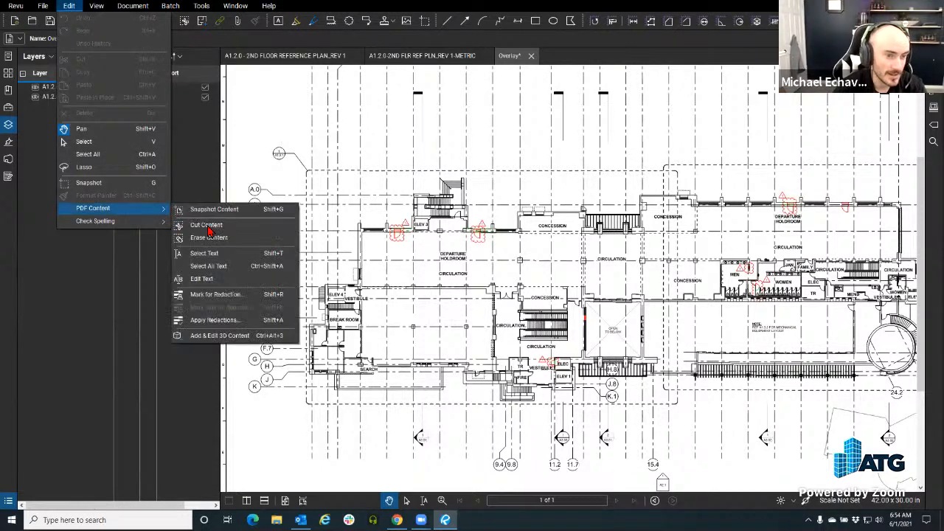
pyautogui.click(221, 229)
pyautogui.moveTo(264, 117); pyautogui.dragTo(427, 272)
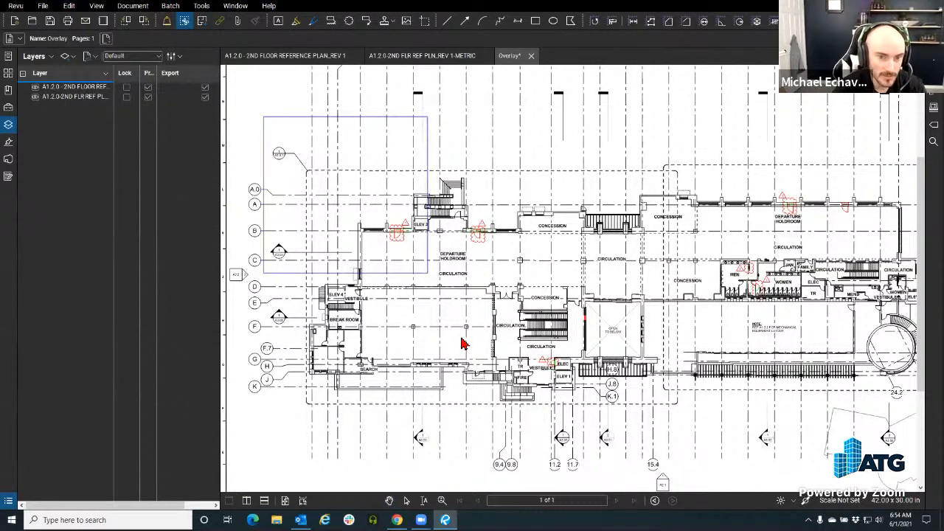
pyautogui.moveTo(498, 433); pyautogui.dragTo(495, 455)
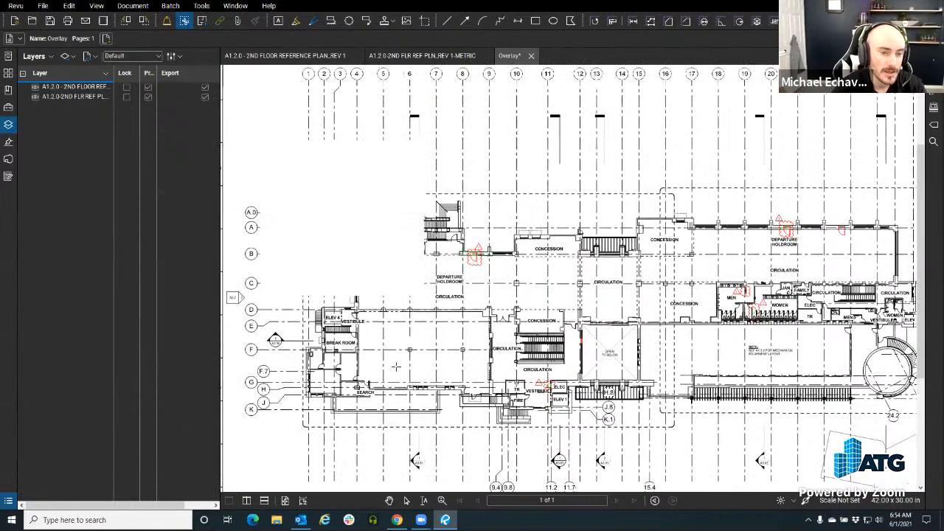
pyautogui.moveTo(404, 274); pyautogui.dragTo(413, 270)
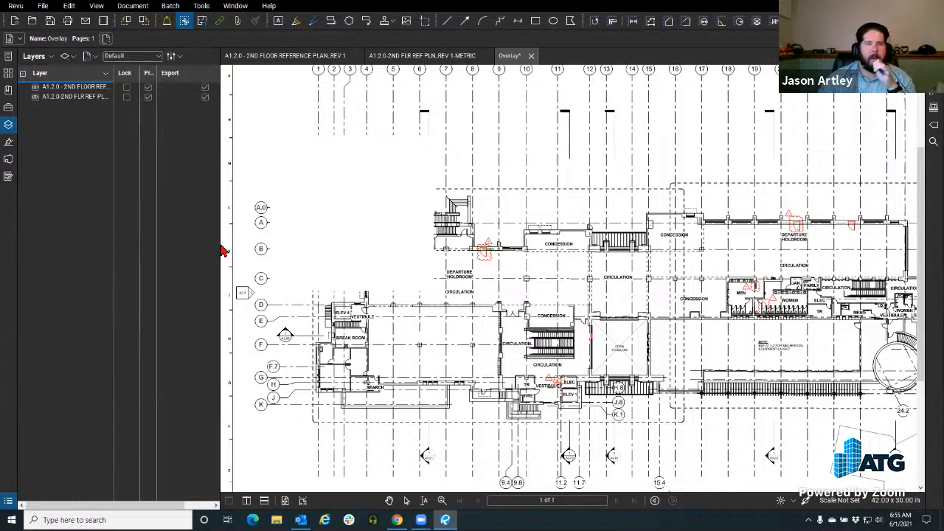
# - Launch Revit 2020 and leave its home screen for the empty workspace
pyautogui.click(111, 520)
pyautogui.write('rev')
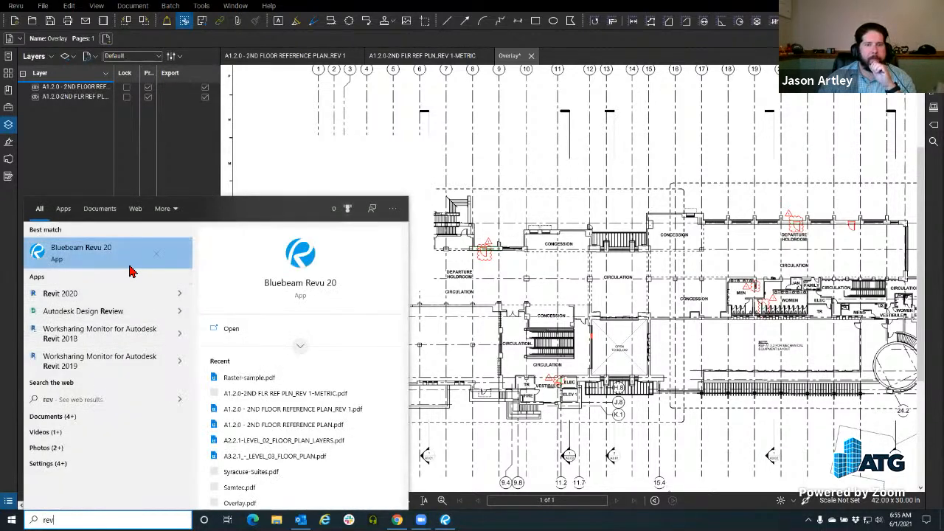
pyautogui.click(112, 300)
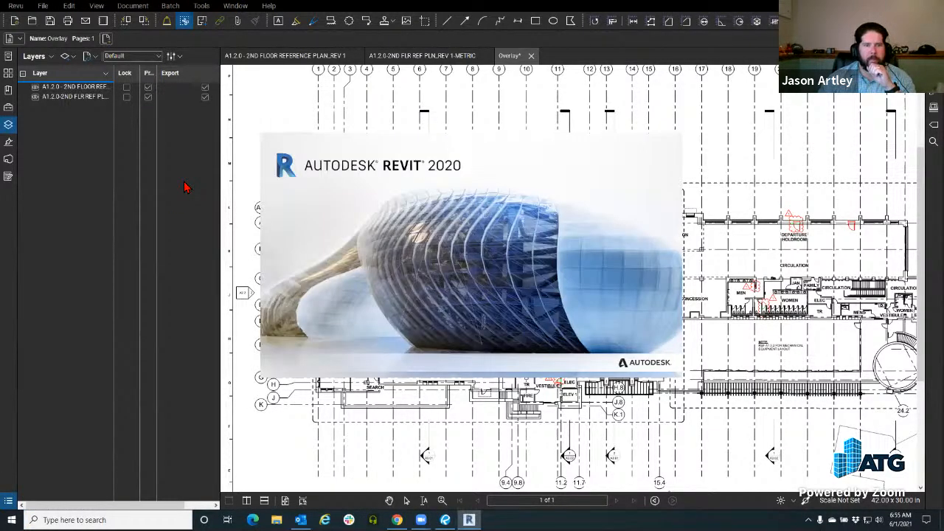
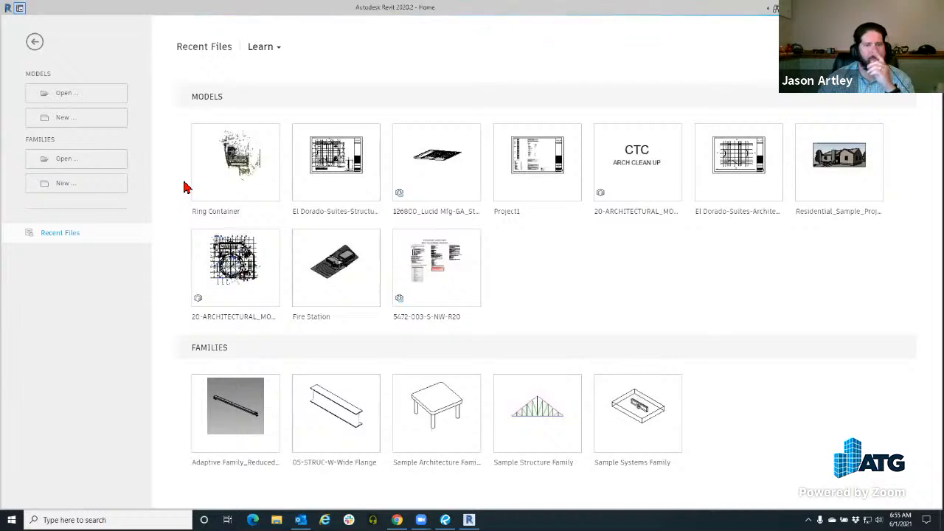
pyautogui.click(35, 42)
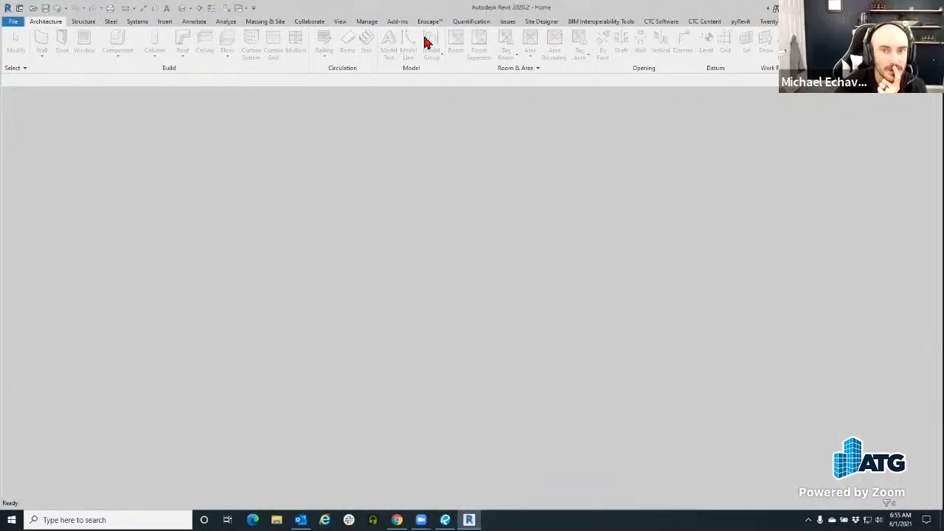
# - Create a new Revit project so the Bluebeam add-in commands can be used
pyautogui.click(397, 22)
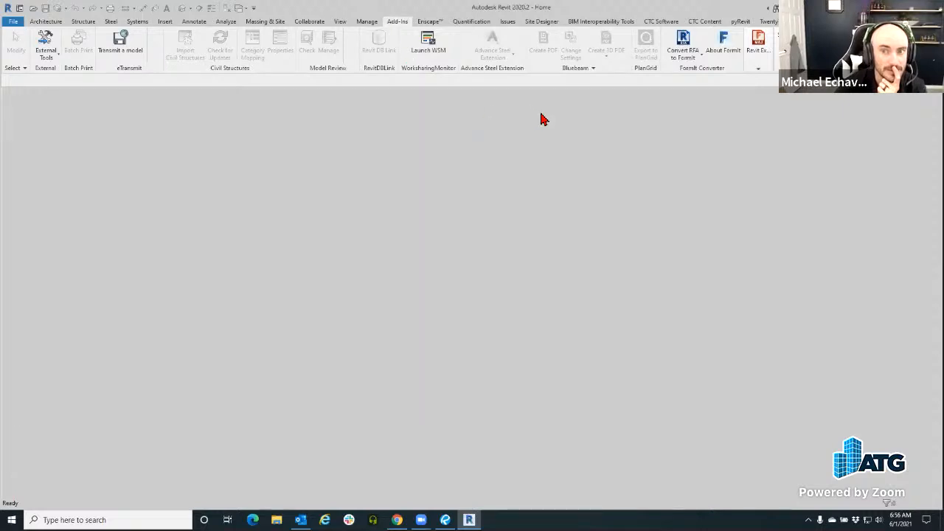
pyautogui.click(12, 22)
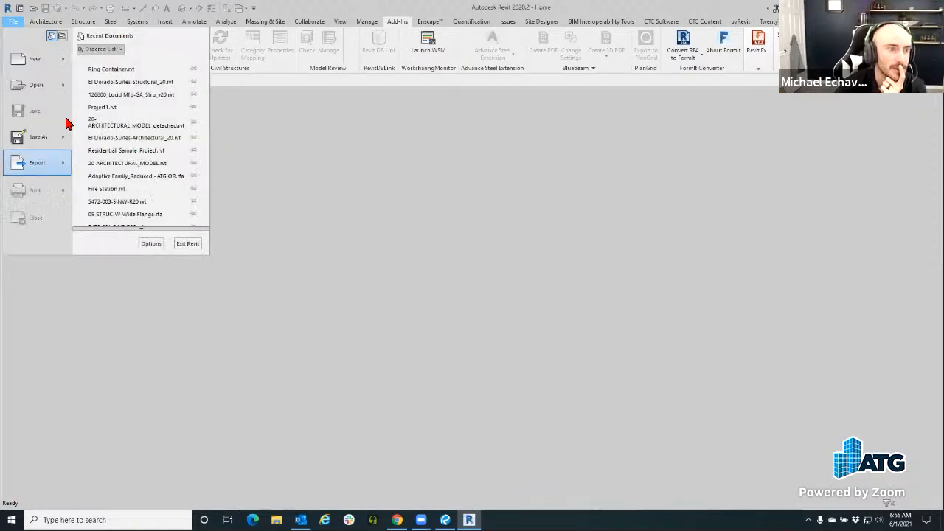
pyautogui.click(33, 65)
pyautogui.click(325, 233)
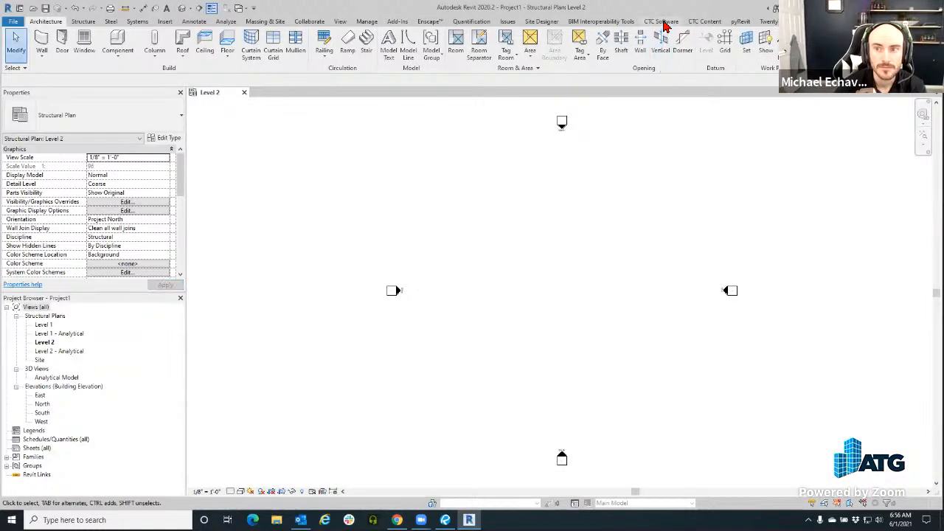
# - Open the Bluebeam conversion settings in Revit and review the general, page setup, PDF security and bookmark options
pyautogui.click(393, 21)
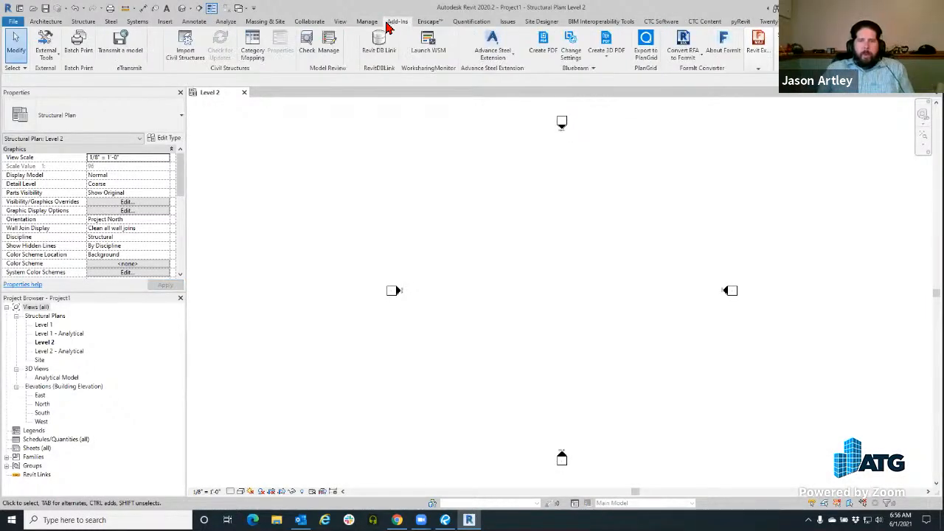
pyautogui.click(568, 53)
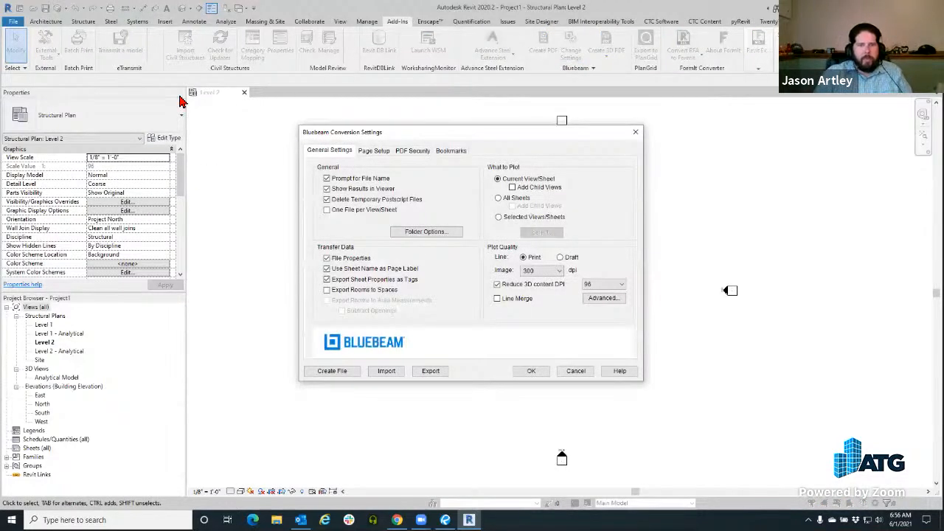
pyautogui.moveTo(323, 136); pyautogui.dragTo(176, 99)
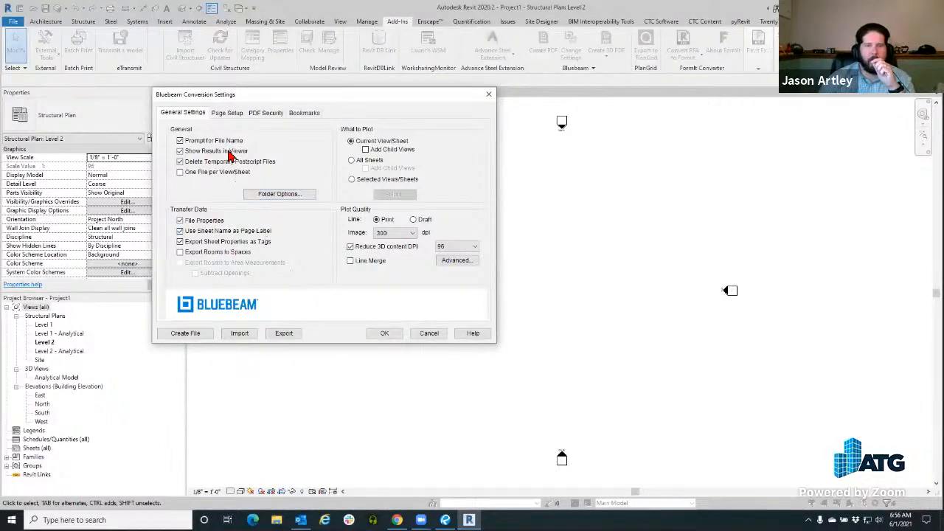
pyautogui.click(227, 114)
pyautogui.click(264, 115)
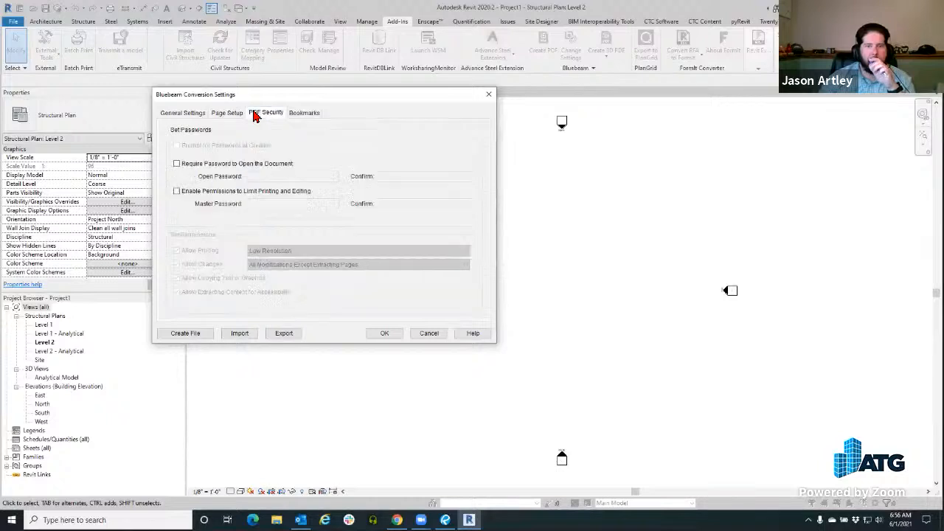
pyautogui.click(302, 114)
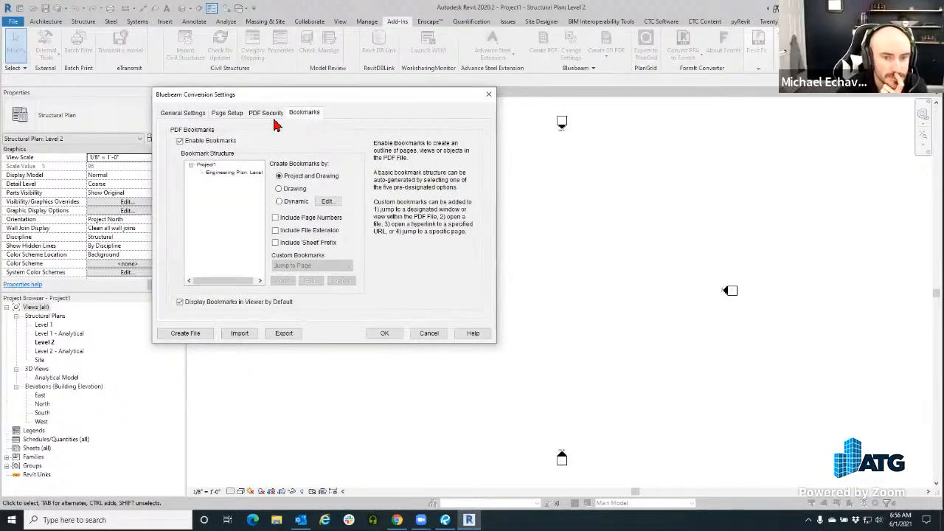
# - Review the PDF security, general and page setup options of the conversion settings once more
pyautogui.click(267, 115)
pyautogui.click(196, 116)
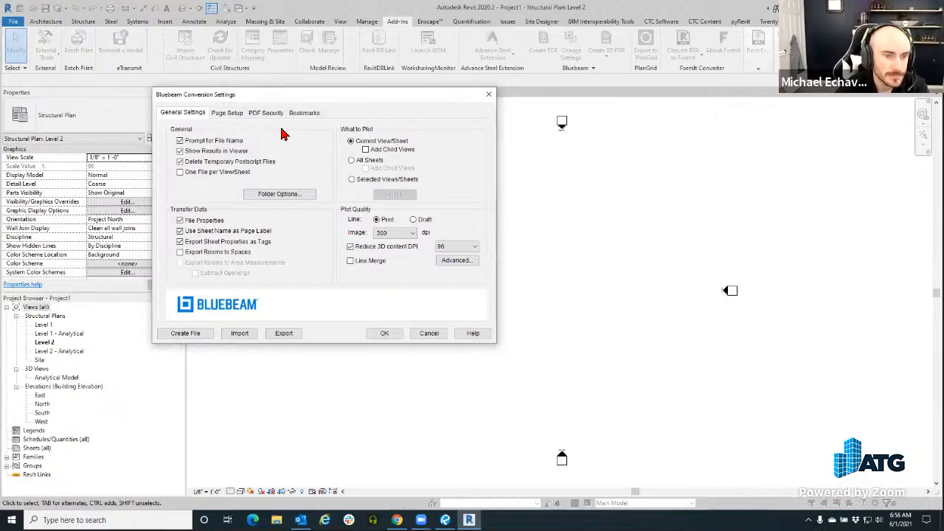
pyautogui.click(236, 117)
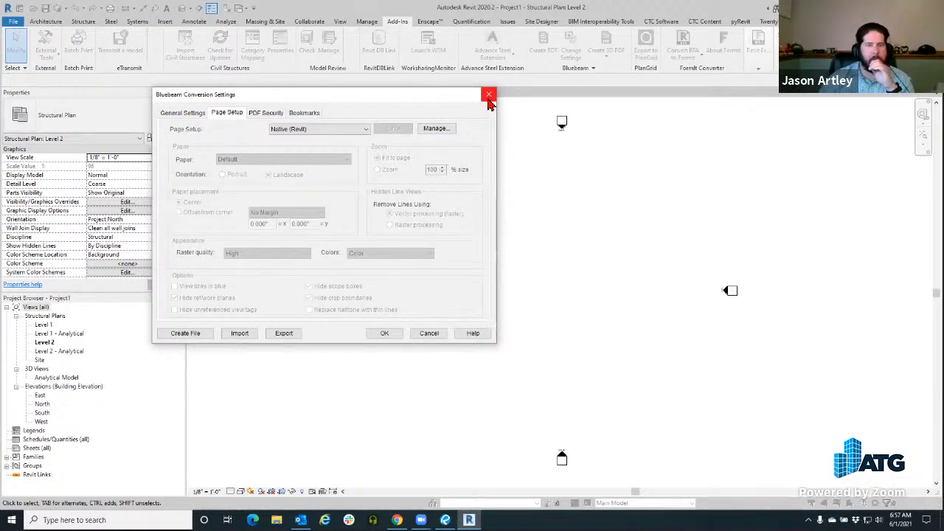
pyautogui.click(184, 113)
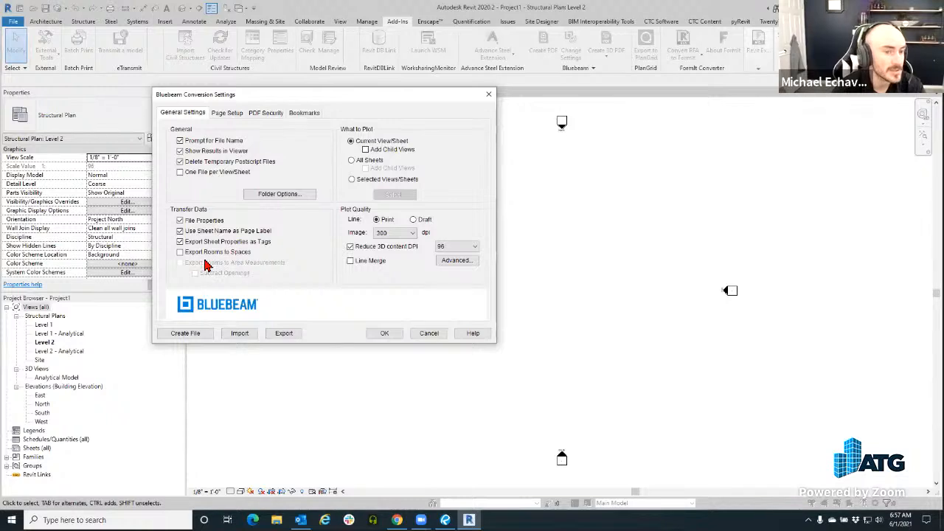
# - Try enabling Export Rooms to Spaces in the transfer data options, and dismiss the conversion settings
pyautogui.click(181, 253)
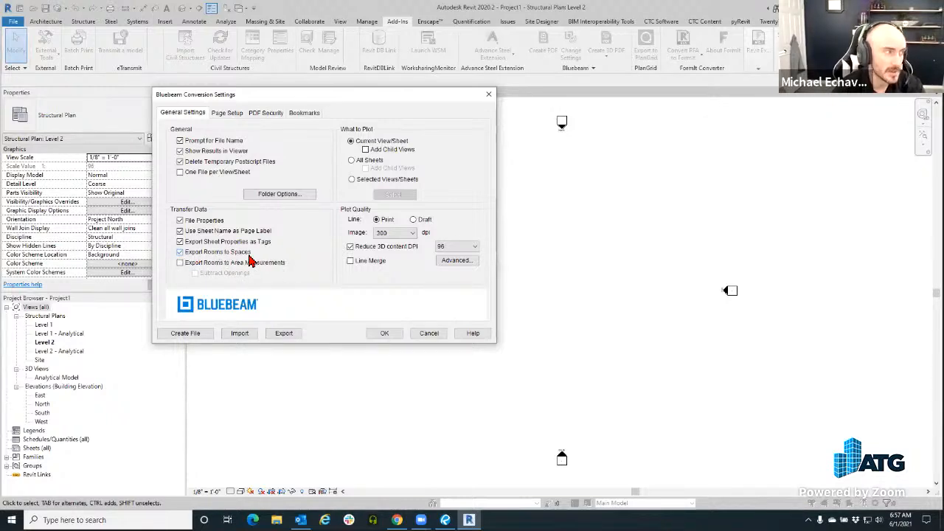
pyautogui.moveTo(357, 101); pyautogui.dragTo(235, 132)
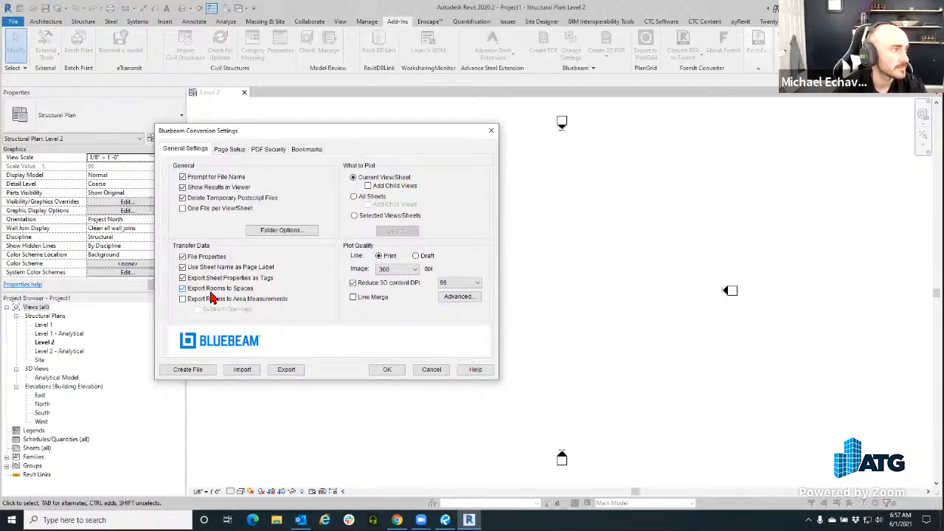
pyautogui.click(391, 369)
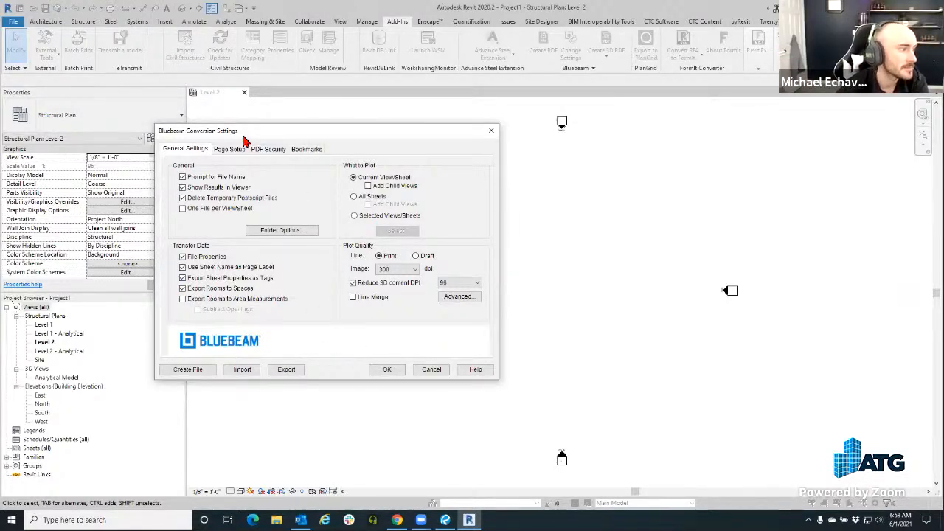
pyautogui.moveTo(246, 134); pyautogui.dragTo(251, 126)
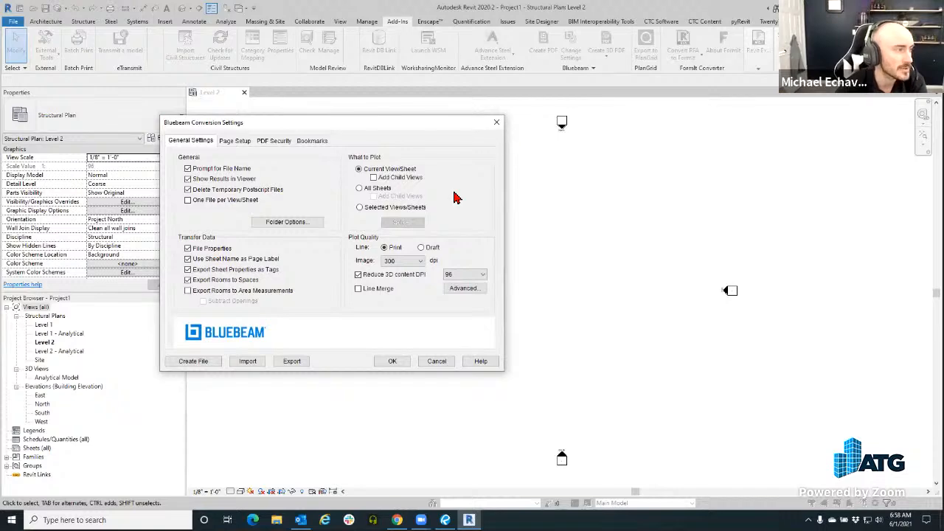
pyautogui.click(496, 122)
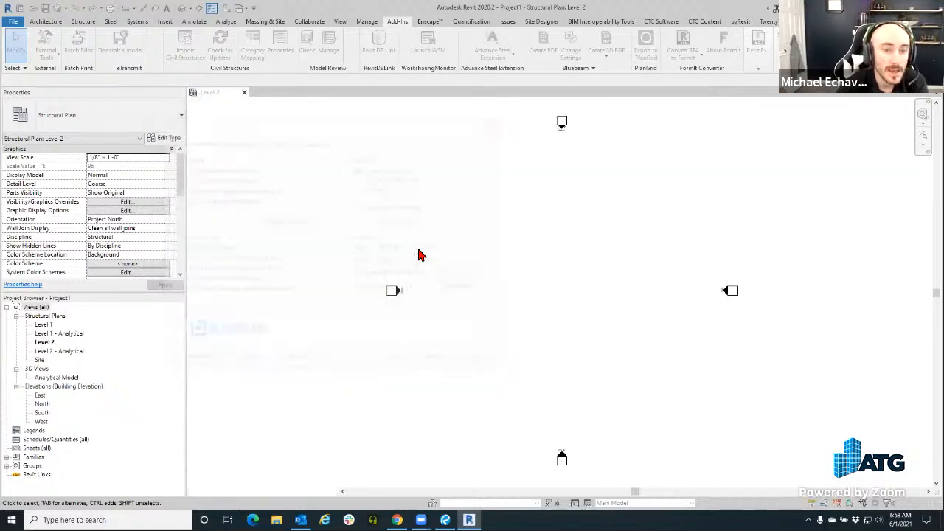
# - Place a vertical W10X49 structural column in the Level 2 plan, with its depth set to Level 1
pyautogui.click(83, 22)
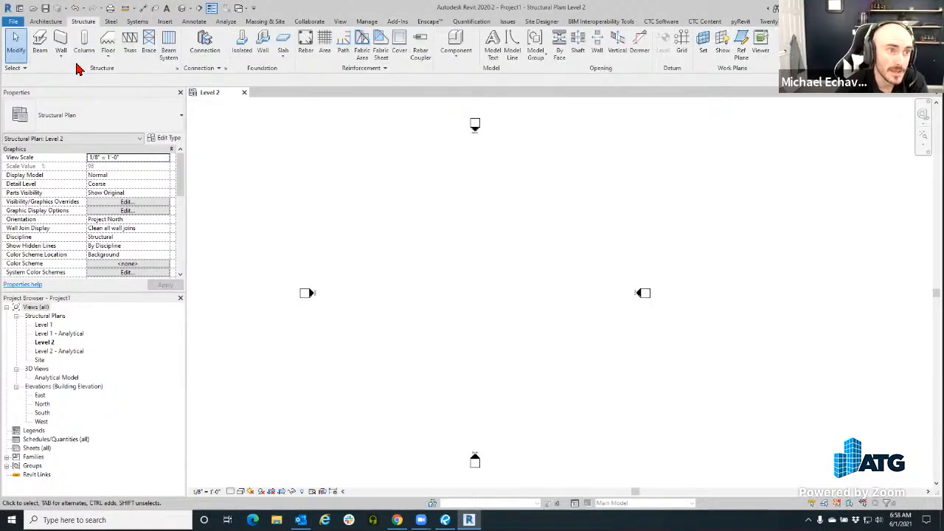
pyautogui.click(81, 45)
pyautogui.scroll(3, 425, 233)
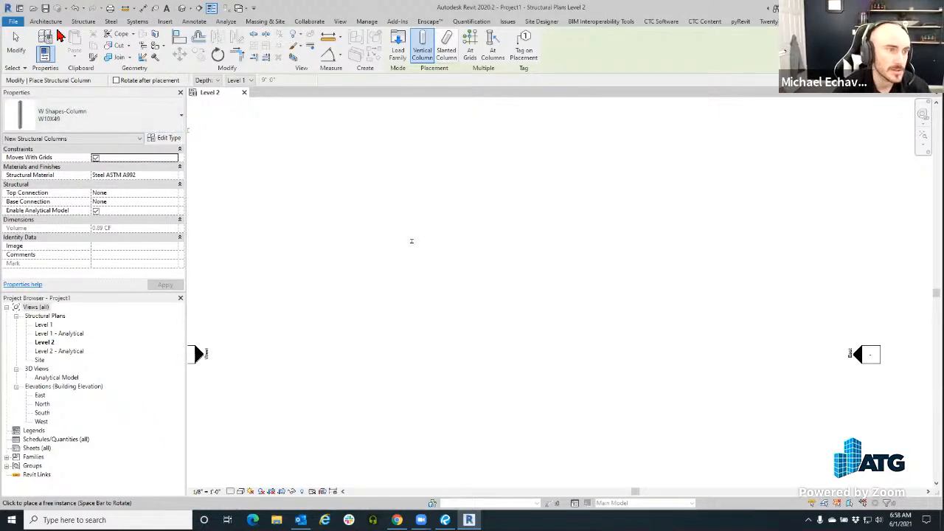
# - Draw a horizontal structural beam starting at the column in the Level 2 plan and leave the Beam command
pyautogui.click(84, 22)
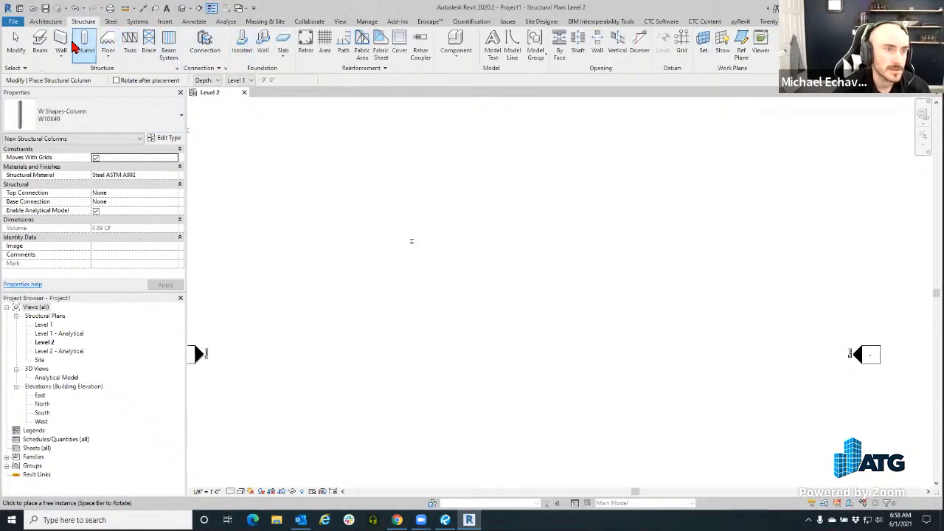
pyautogui.click(39, 44)
pyautogui.click(413, 242)
pyautogui.click(563, 242)
pyautogui.press('Escape')
pyautogui.press('Escape')
pyautogui.scroll(3, 411, 244)
# - Isolate the column in a 3D view with a section box and orbit around its connection to the beam
pyautogui.moveTo(418, 256); pyautogui.dragTo(326, 122)
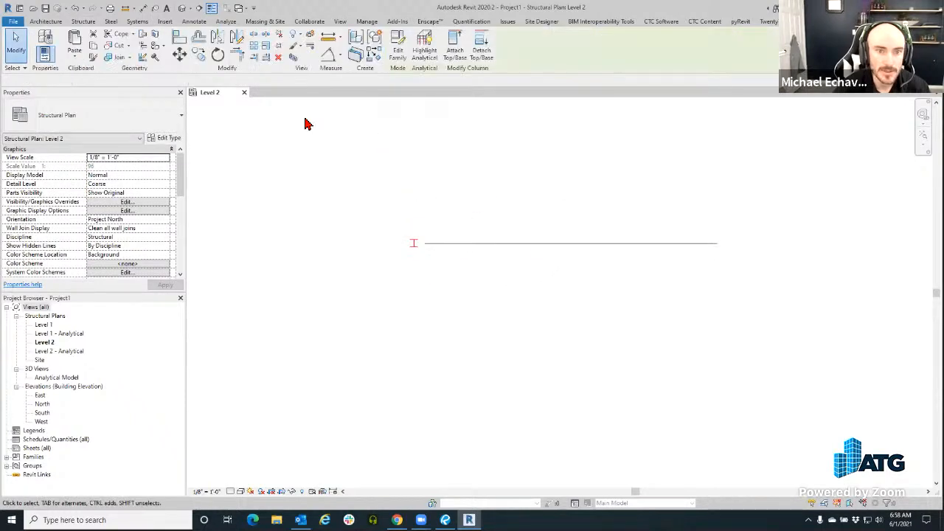
pyautogui.click(293, 56)
pyautogui.scroll(-2, 310, 298)
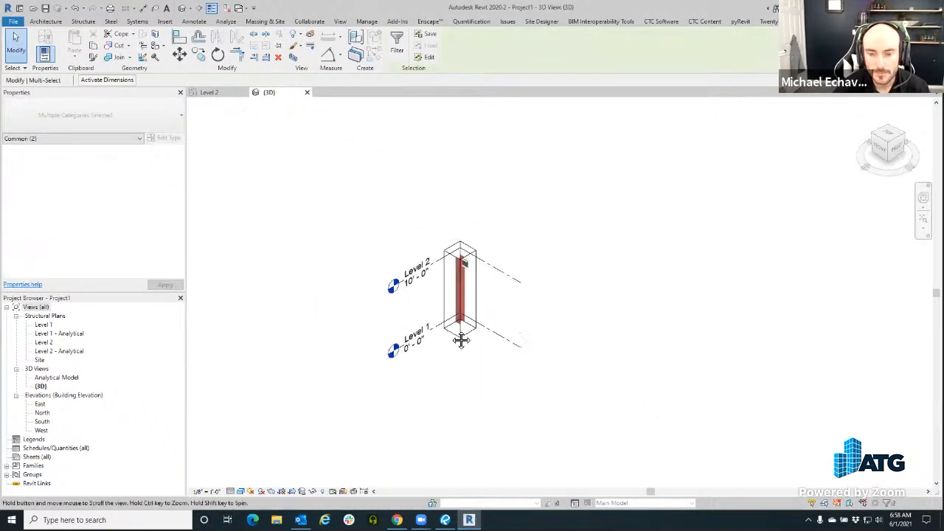
pyautogui.moveTo(462, 339); pyautogui.dragTo(357, 307)
pyautogui.press('Escape')
pyautogui.scroll(2, 392, 304)
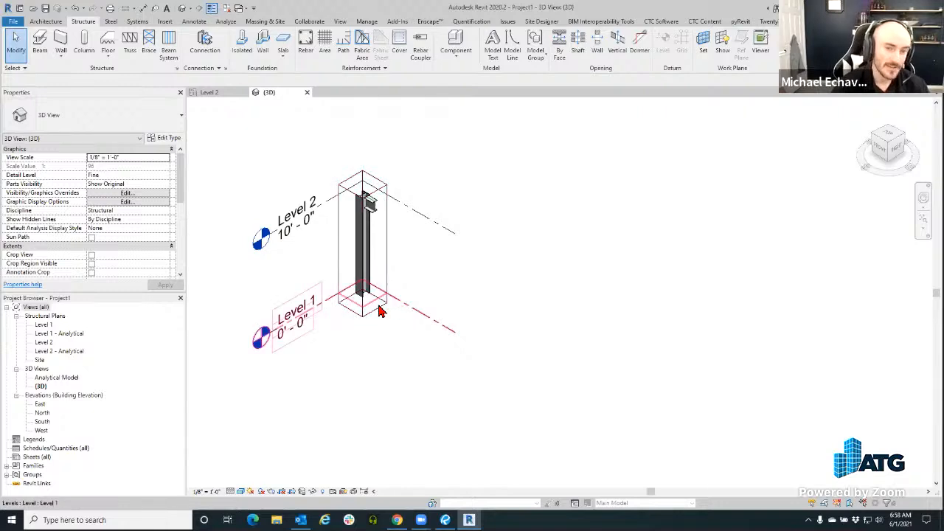
pyautogui.moveTo(520, 346); pyautogui.dragTo(480, 268)
pyautogui.scroll(2, 403, 219)
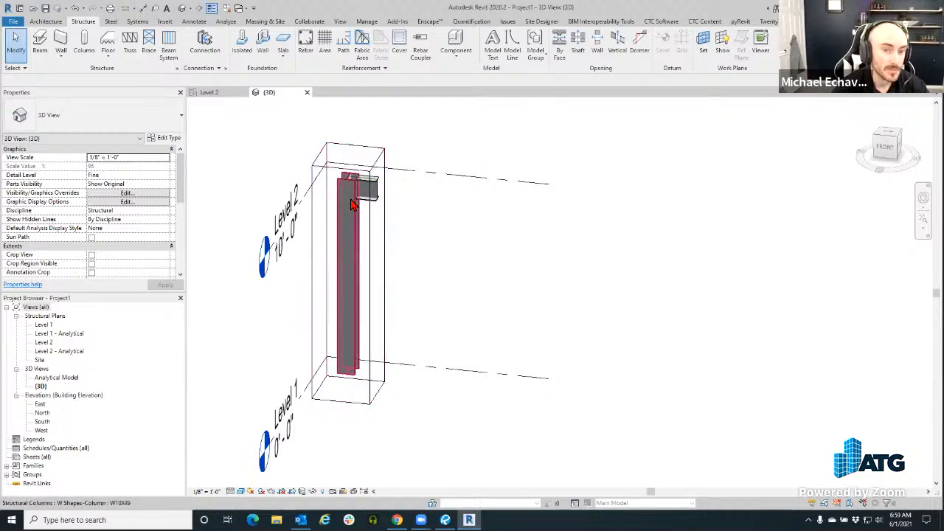
pyautogui.moveTo(509, 315); pyautogui.dragTo(514, 295)
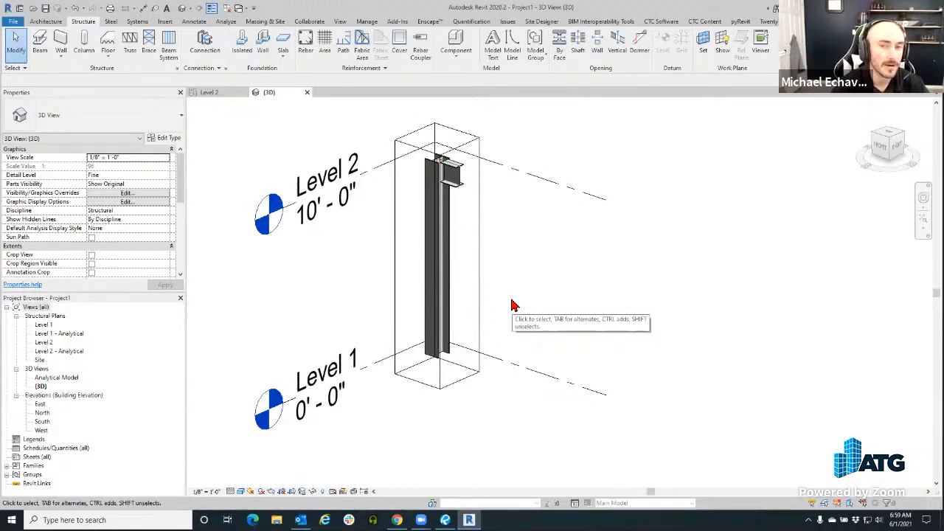
pyautogui.moveTo(477, 316); pyautogui.dragTo(516, 322)
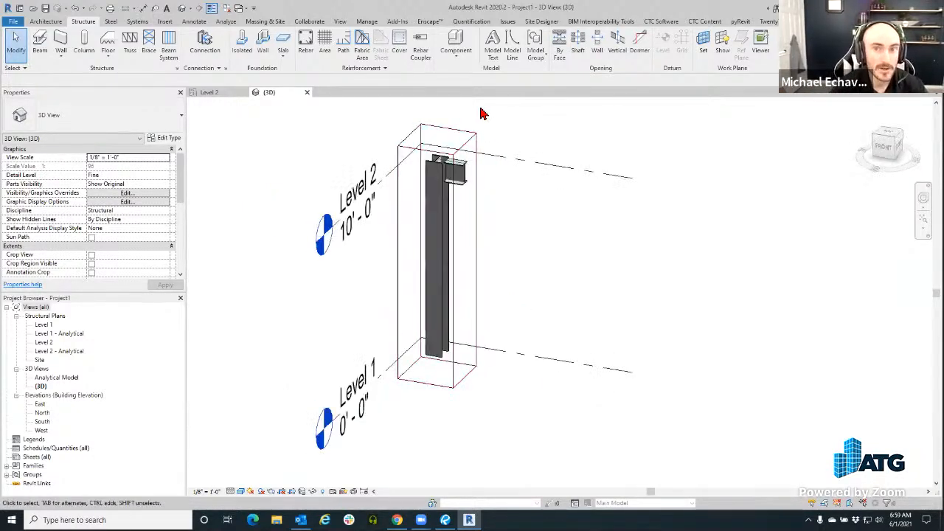
# - Export the section-boxed 3D view with Bluebeam's Create 3D PDF, saving it to the Desktop under the suggested file name
pyautogui.click(395, 22)
pyautogui.click(599, 59)
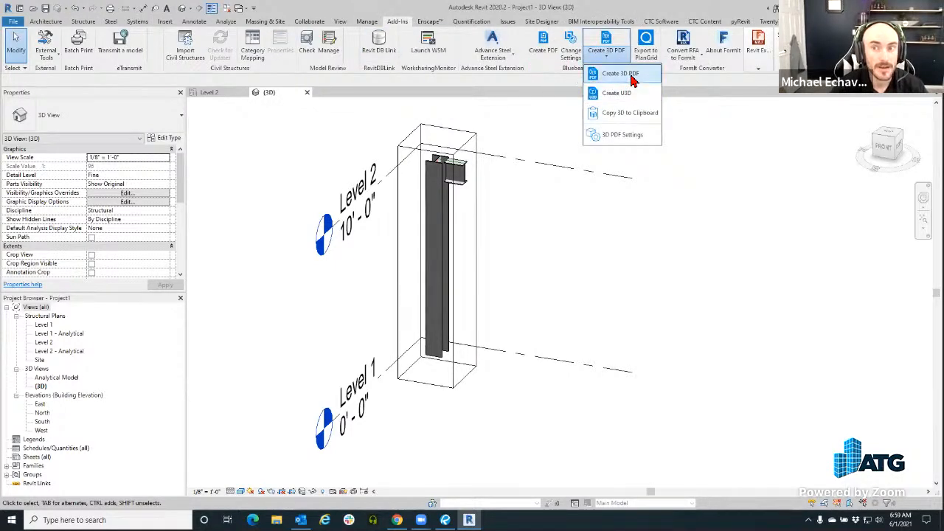
pyautogui.click(631, 78)
pyautogui.scroll(3, 356, 243)
pyautogui.scroll(-1, 353, 277)
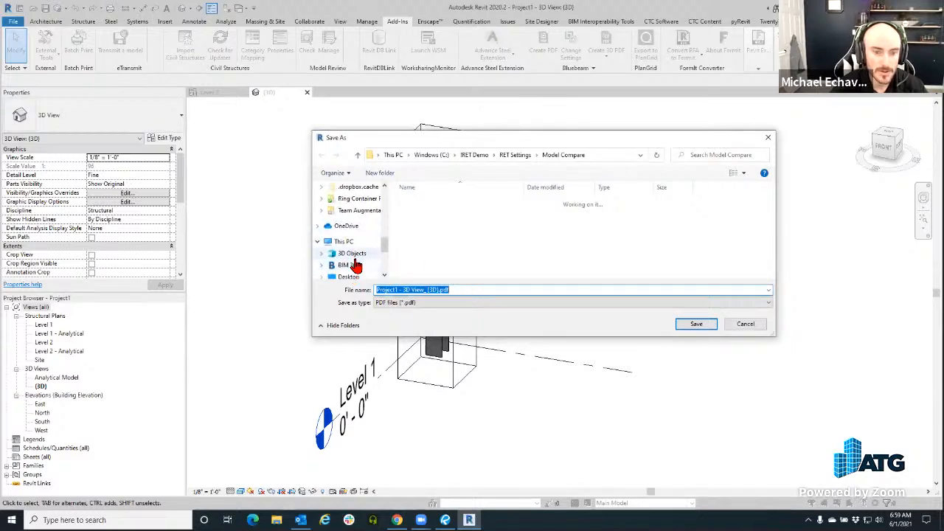
pyautogui.click(356, 267)
pyautogui.scroll(-1, 360, 262)
pyautogui.click(358, 266)
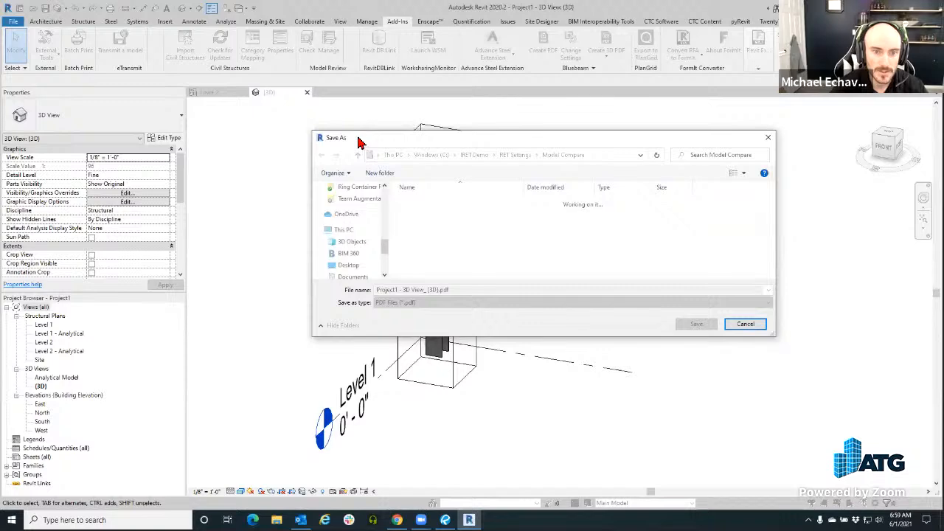
pyautogui.moveTo(358, 140); pyautogui.dragTo(257, 100)
pyautogui.click(250, 225)
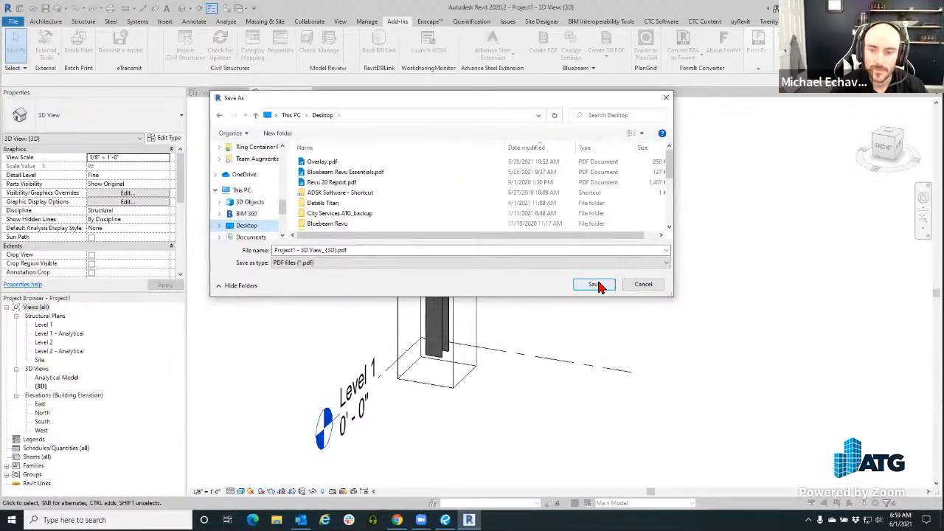
pyautogui.click(594, 286)
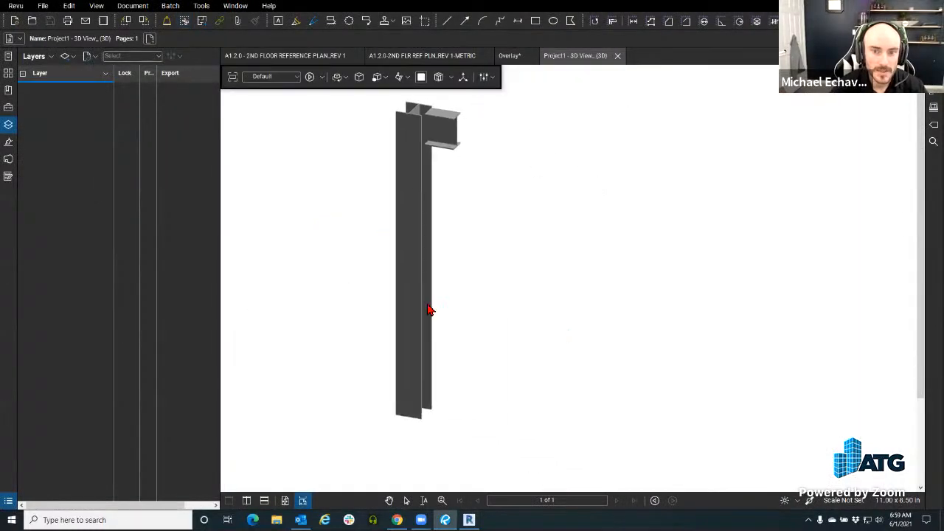
# - Examine the exported 3D PDF in Revu by orbiting the column and selecting the beam
pyautogui.moveTo(487, 318); pyautogui.dragTo(449, 237)
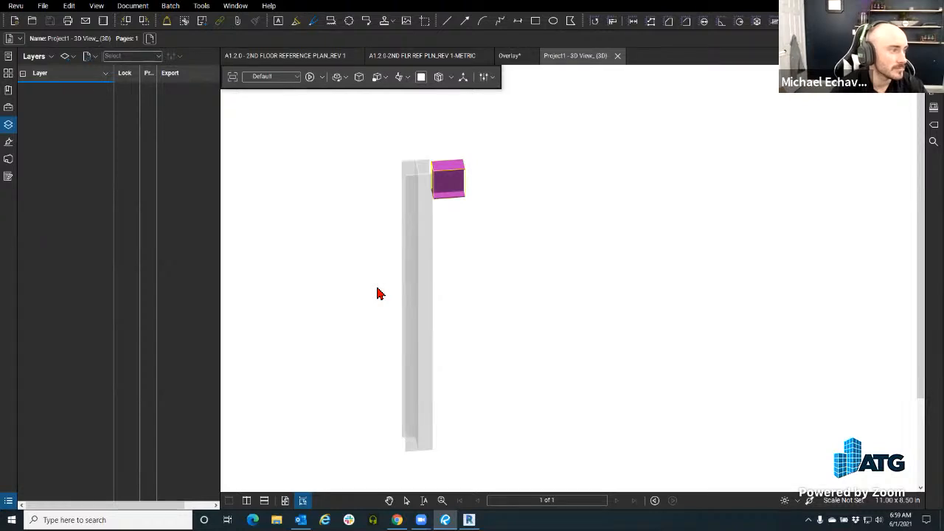
pyautogui.moveTo(506, 287); pyautogui.dragTo(476, 284)
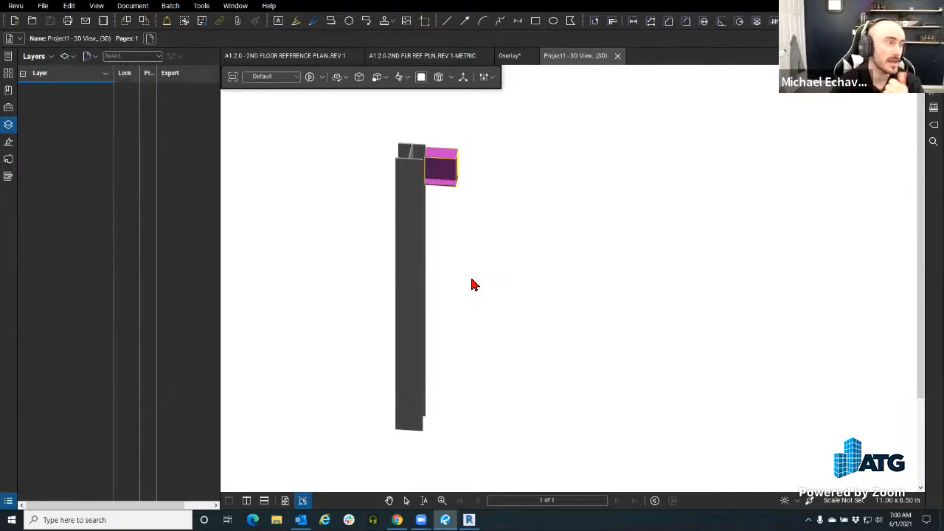
# - Open Bluebeam Administrator, review its plugin, network configuration and printer settings, and close it
pyautogui.click(22, 7)
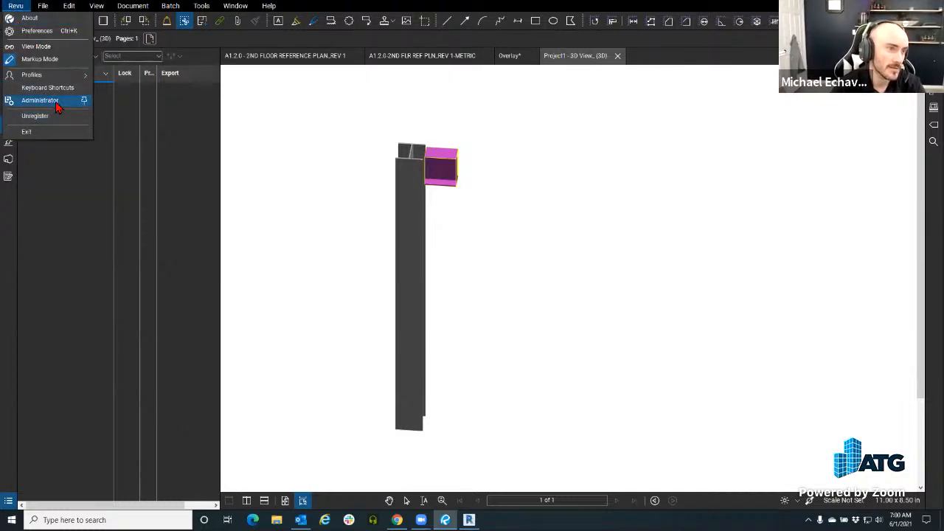
pyautogui.click(56, 103)
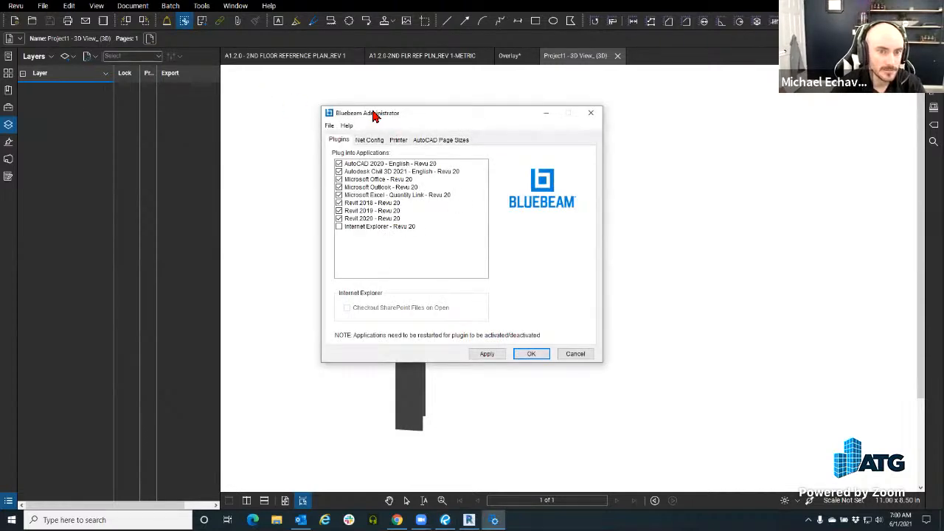
pyautogui.moveTo(373, 115); pyautogui.dragTo(253, 99)
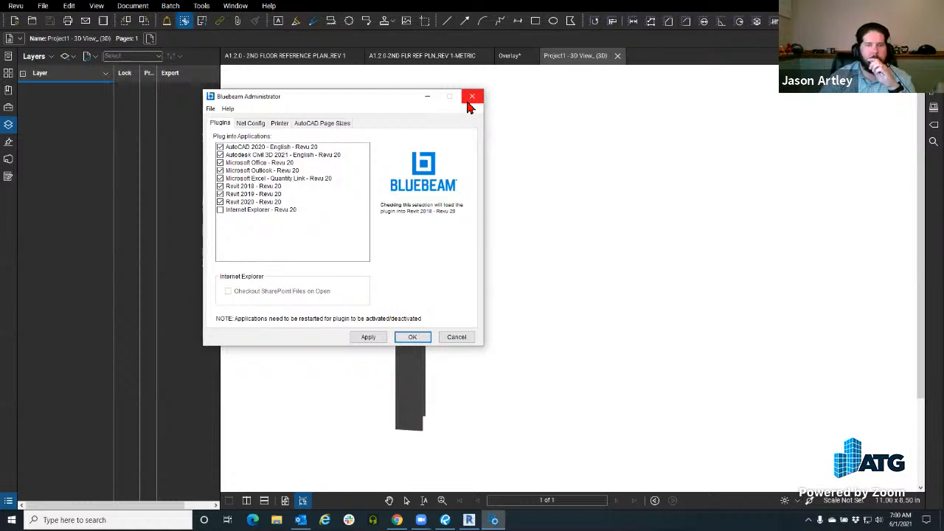
pyautogui.click(254, 125)
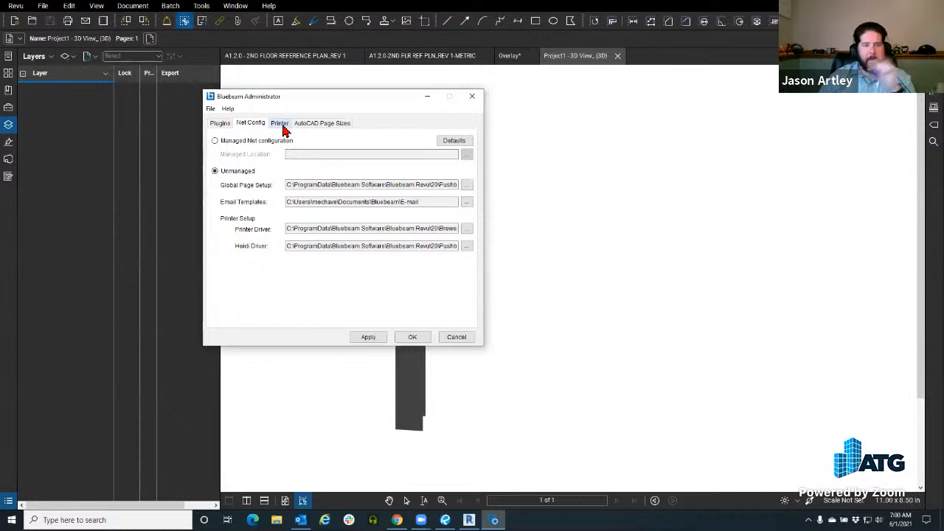
pyautogui.click(281, 125)
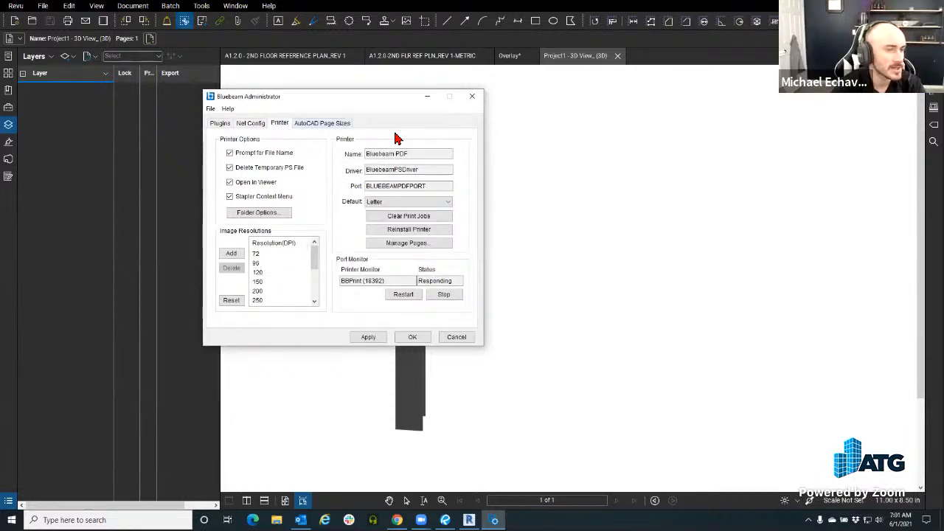
pyautogui.click(472, 97)
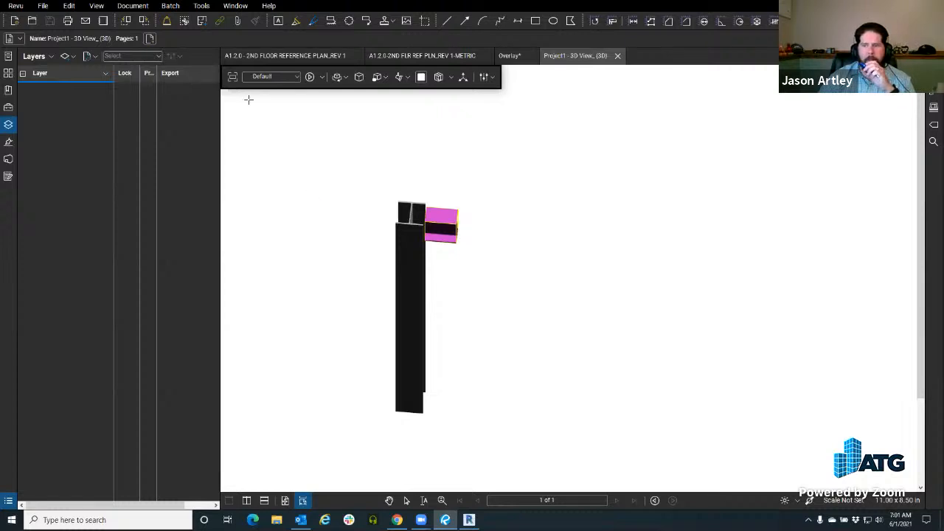
# - Close the 3D PDF and all floor plan documents, discarding the changes to Overlay.pdf
pyautogui.click(617, 56)
pyautogui.click(532, 58)
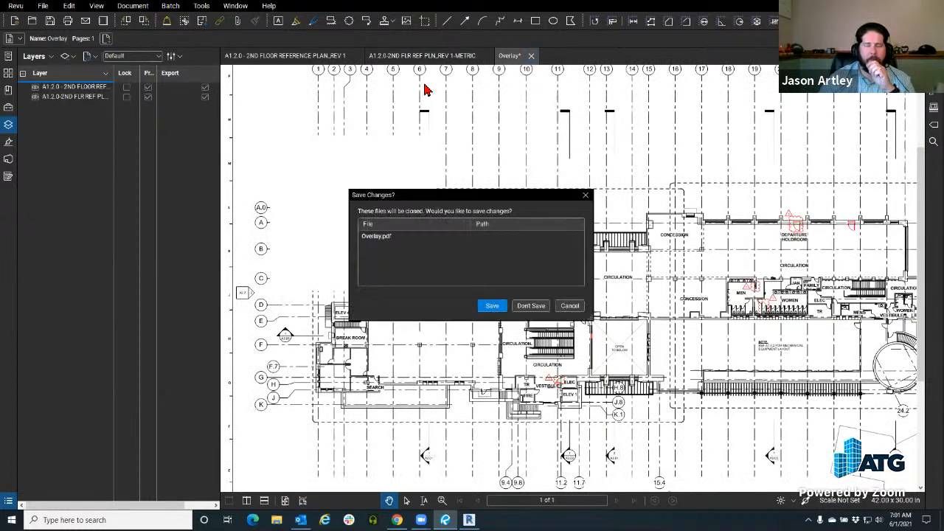
pyautogui.click(539, 308)
pyautogui.click(486, 56)
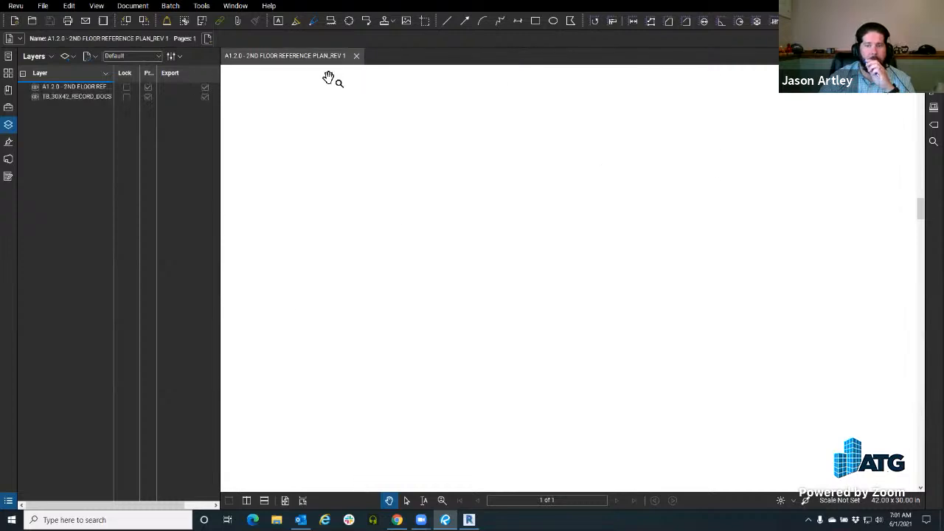
pyautogui.click(355, 55)
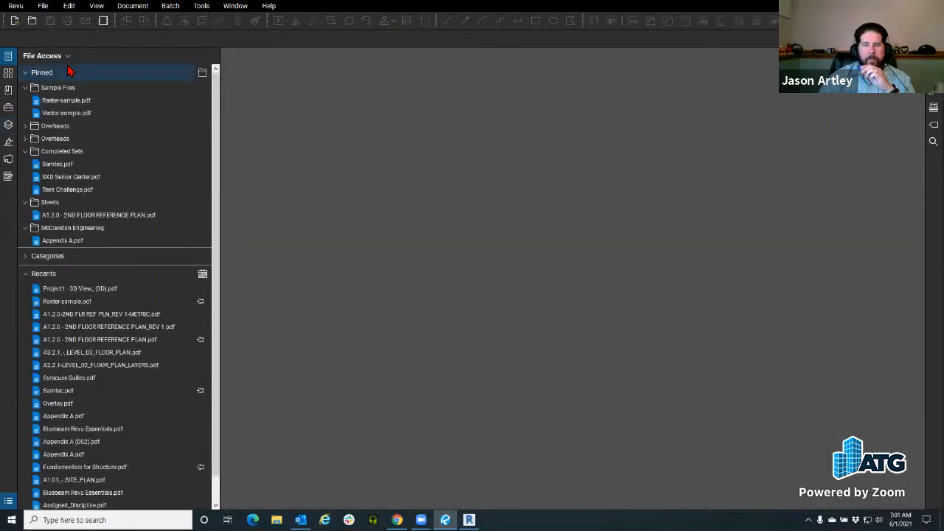
# - Open the pinned A1.2.0 - 2ND FLOOR REFERENCE PLAN.pdf and collapse the file list to enlarge the drawing area
pyautogui.click(79, 215)
pyautogui.click(7, 57)
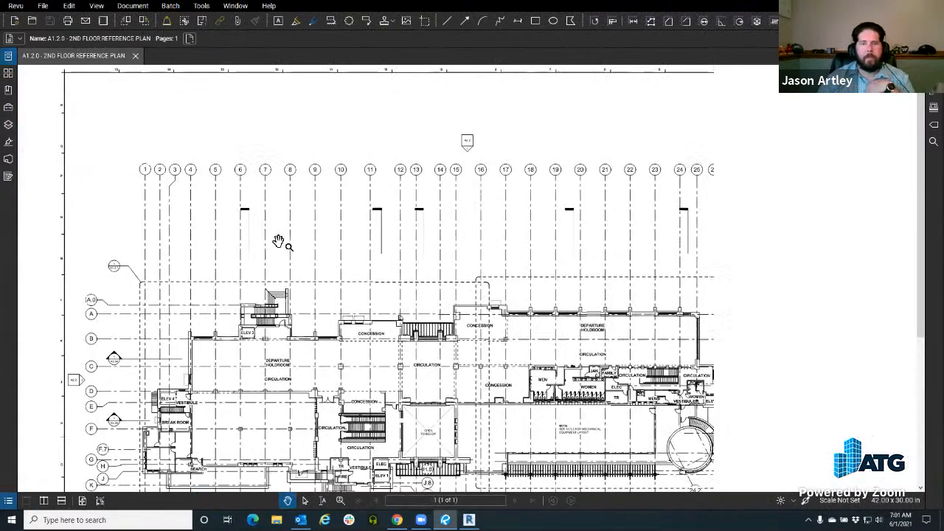
pyautogui.scroll(-8, 278, 240)
pyautogui.moveTo(310, 318); pyautogui.dragTo(326, 304)
pyautogui.scroll(7, 279, 220)
pyautogui.scroll(3, 291, 240)
pyautogui.moveTo(292, 239); pyautogui.dragTo(299, 311)
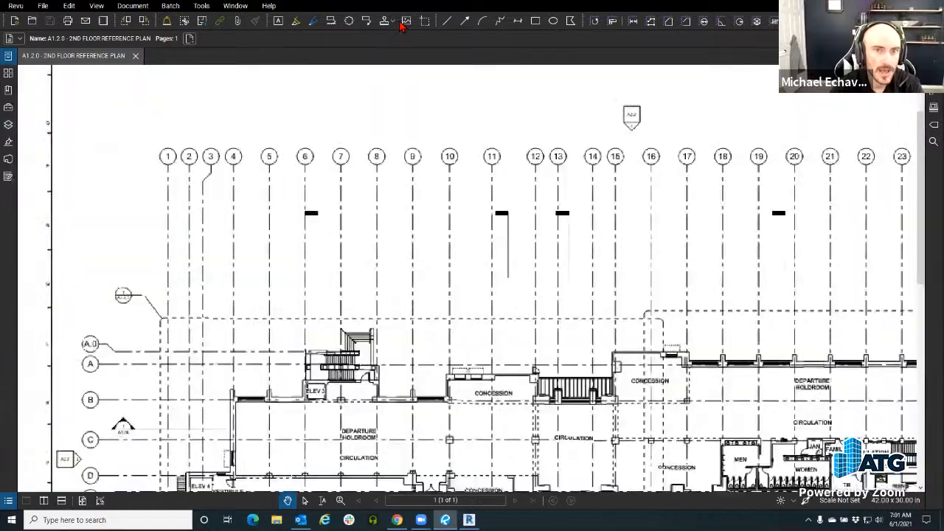
# - Draw a rectangular revision cloud in the blank area above gridlines 5 to 7 of the floor plan
pyautogui.click(349, 21)
pyautogui.moveTo(266, 159); pyautogui.dragTo(360, 198)
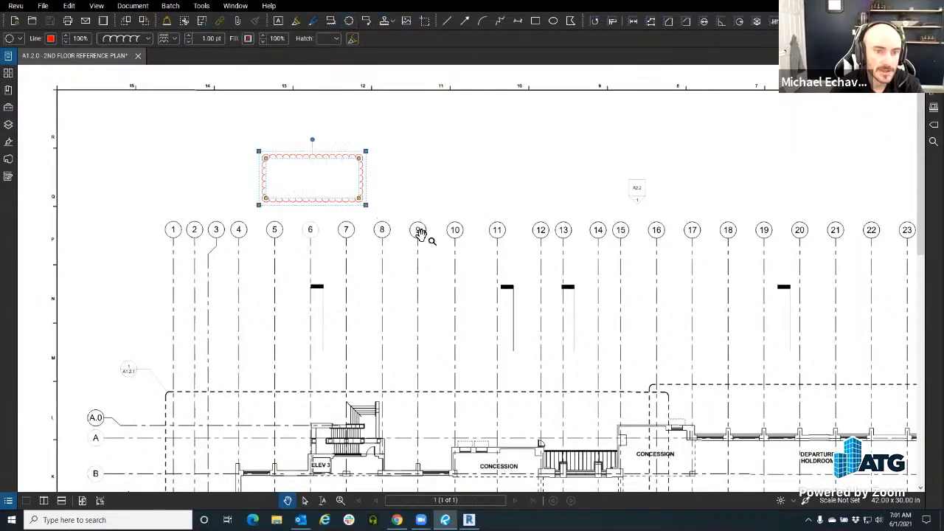
pyautogui.moveTo(420, 232); pyautogui.dragTo(305, 212)
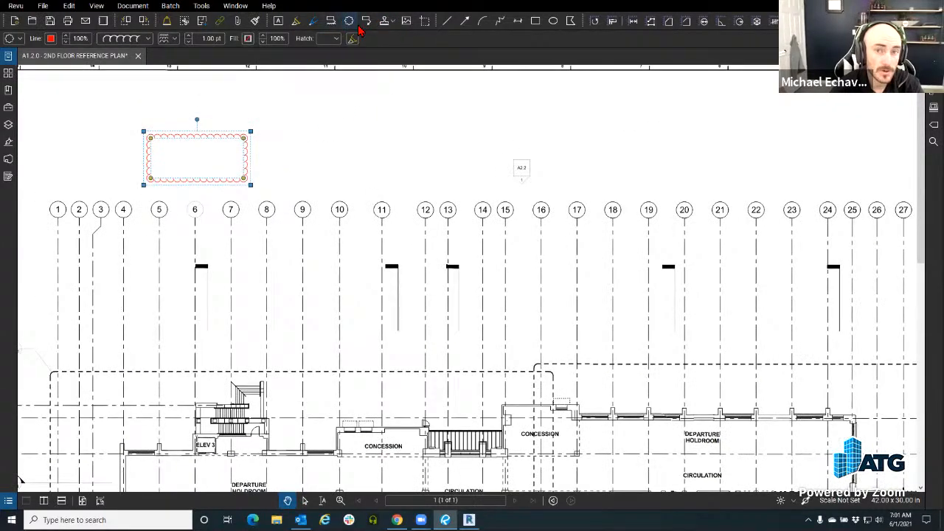
# - Draw an open zigzag polyline of five segments above gridlines 10 to 15, beside the existing cloud
pyautogui.click(500, 21)
pyautogui.click(320, 172)
pyautogui.click(351, 106)
pyautogui.click(383, 164)
pyautogui.click(444, 107)
pyautogui.click(487, 157)
pyautogui.doubleClick(517, 105)
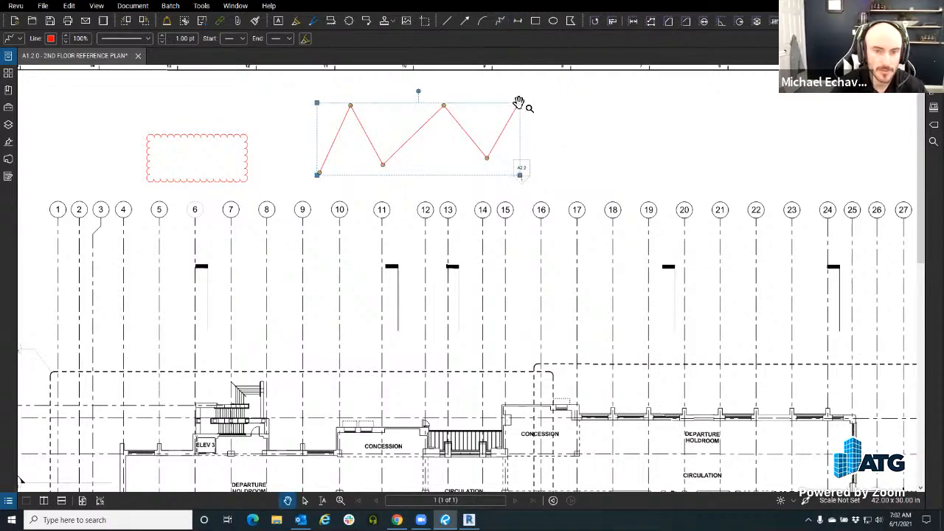
# - Show the Markups List beneath the floor plan
pyautogui.moveTo(362, 259); pyautogui.dragTo(381, 287)
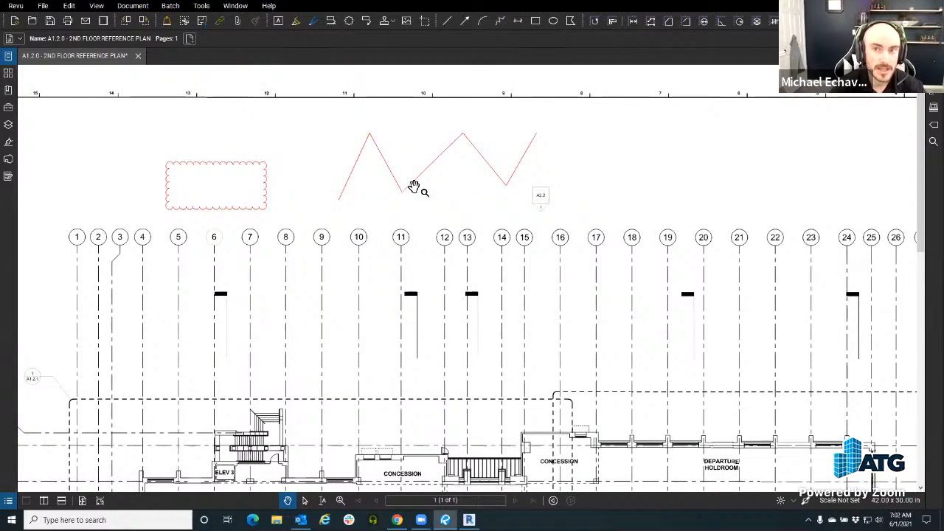
pyautogui.moveTo(352, 206); pyautogui.dragTo(360, 194)
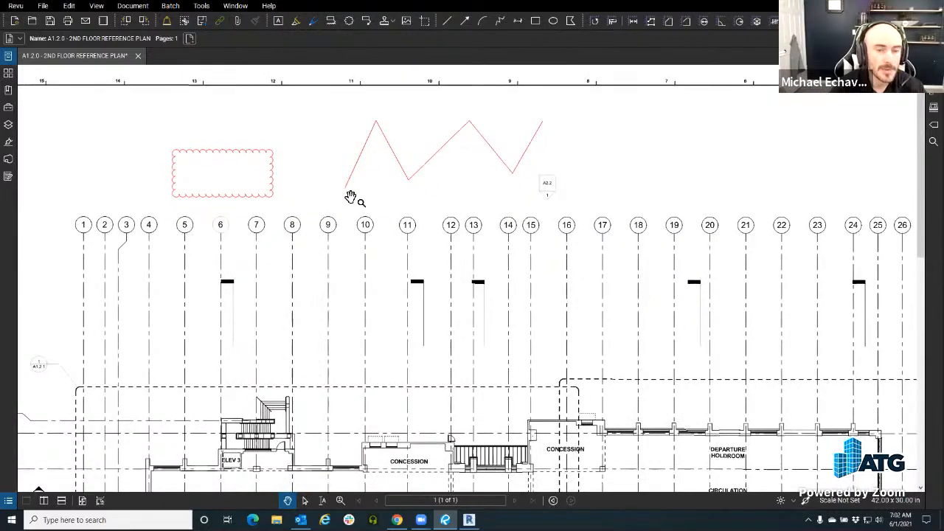
pyautogui.moveTo(244, 508); pyautogui.dragTo(310, 423)
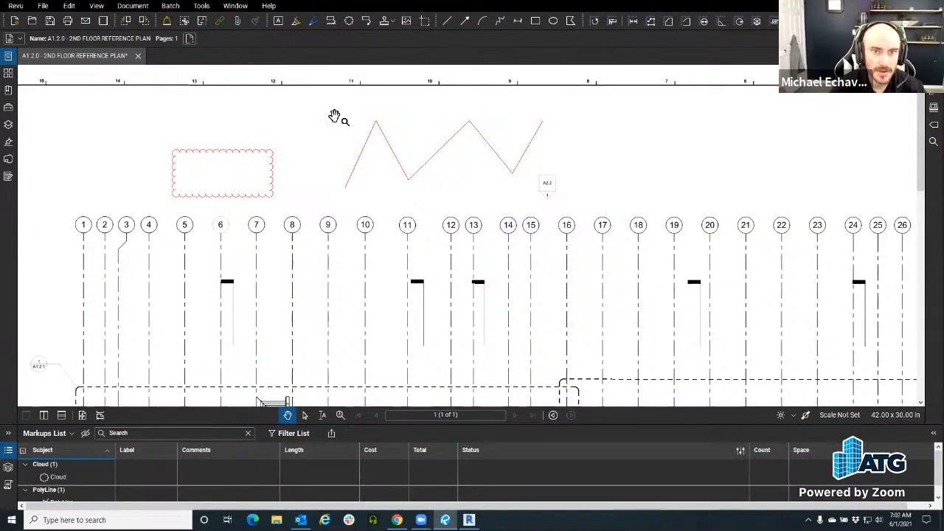
# - Copy the cloud markup four times: near gridlines 6–8, 11–13 and 16–18, and above gridlines 20–22
pyautogui.click(274, 171)
pyautogui.moveTo(294, 237); pyautogui.dragTo(314, 249)
pyautogui.moveTo(315, 252); pyautogui.dragTo(844, 130)
pyautogui.moveTo(534, 204); pyautogui.dragTo(484, 144)
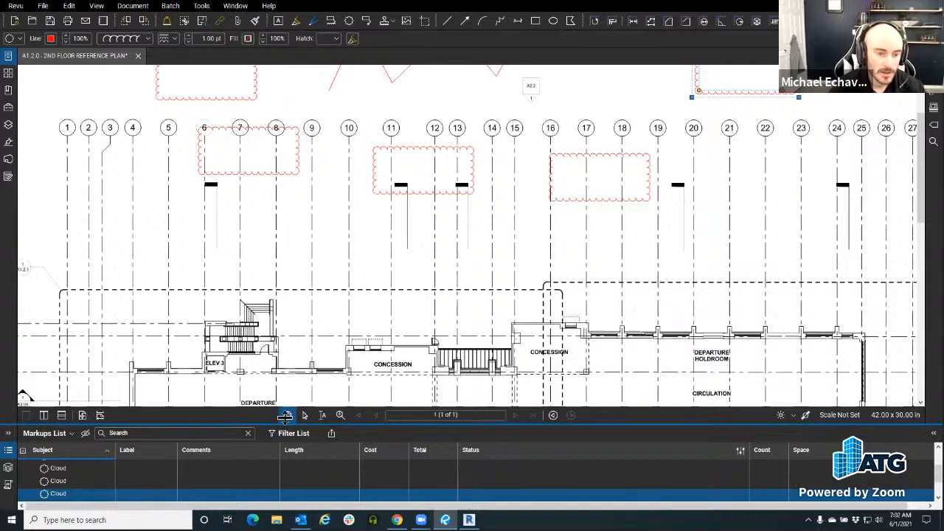
# - Enlarge the Markups List and assign its first, third and fifth clouds plus the polyline to a new layer named "Morning Coffee Revu"
pyautogui.moveTo(284, 426); pyautogui.dragTo(284, 212)
pyautogui.click(64, 289)
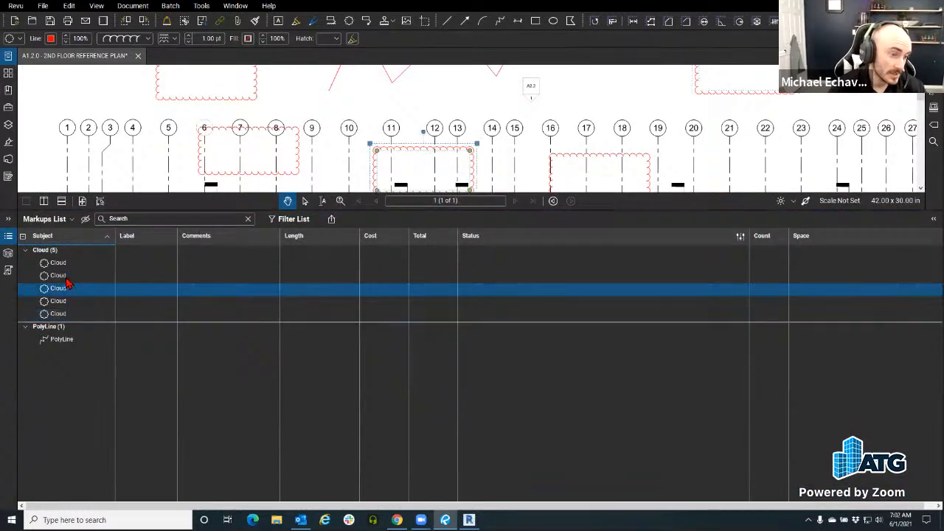
pyautogui.keyDown('ctrl'); pyautogui.click(67, 266); pyautogui.keyUp('ctrl')
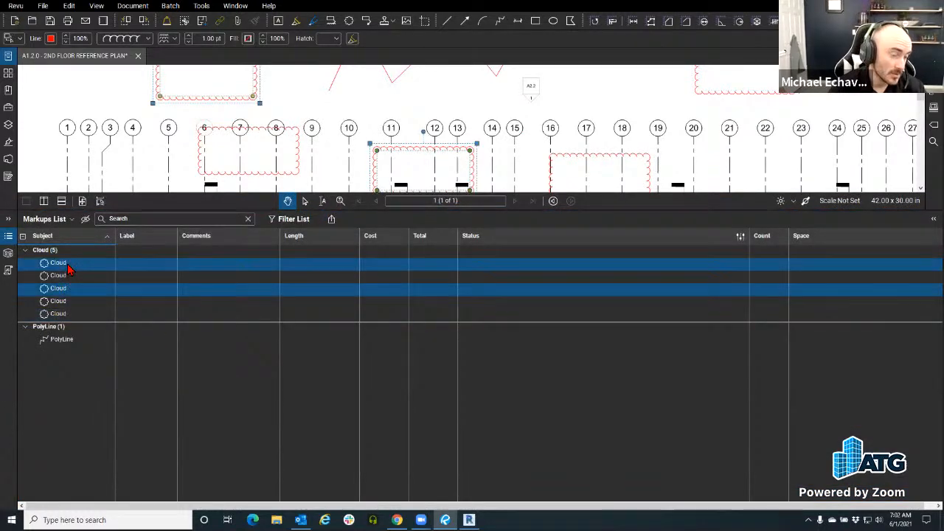
pyautogui.keyDown('ctrl'); pyautogui.click(64, 314); pyautogui.keyUp('ctrl')
pyautogui.keyDown('ctrl'); pyautogui.click(66, 340); pyautogui.keyUp('ctrl')
pyautogui.rightClick(65, 340)
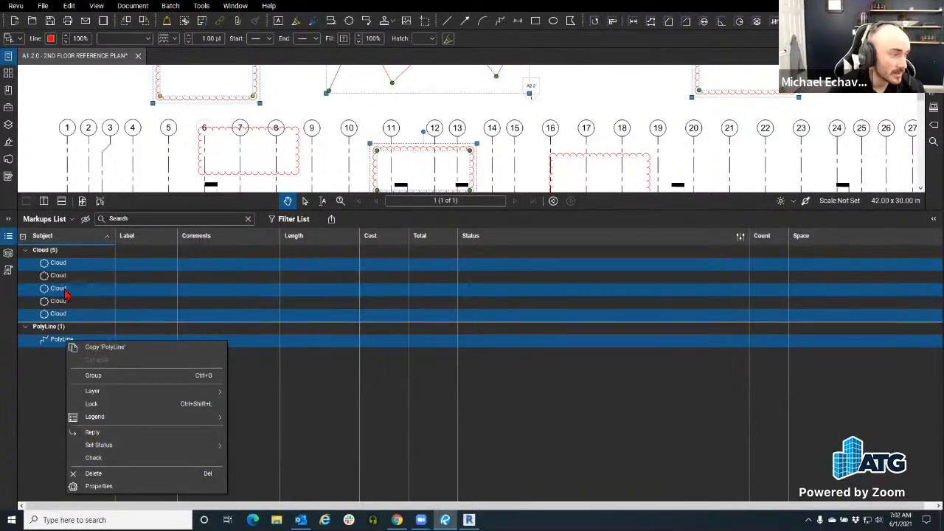
pyautogui.moveTo(143, 392)
pyautogui.click(274, 403)
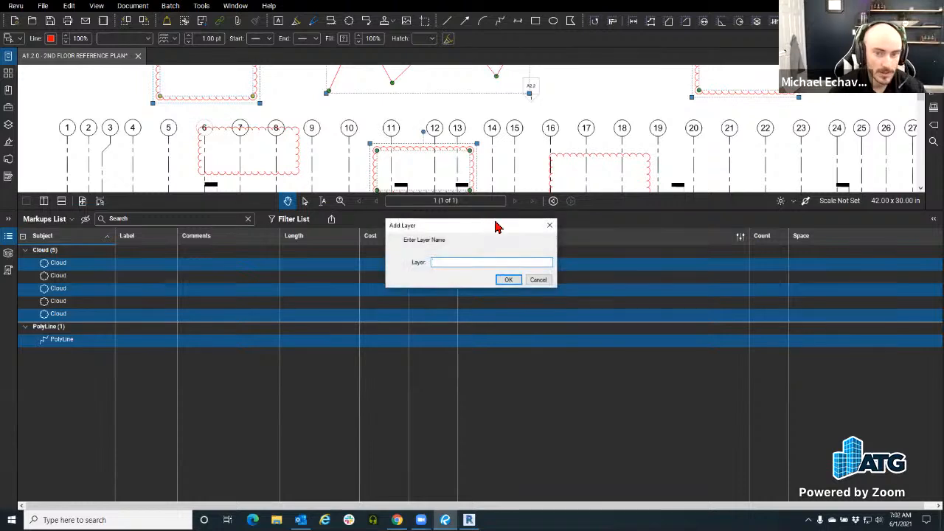
pyautogui.write('Morning Coff')
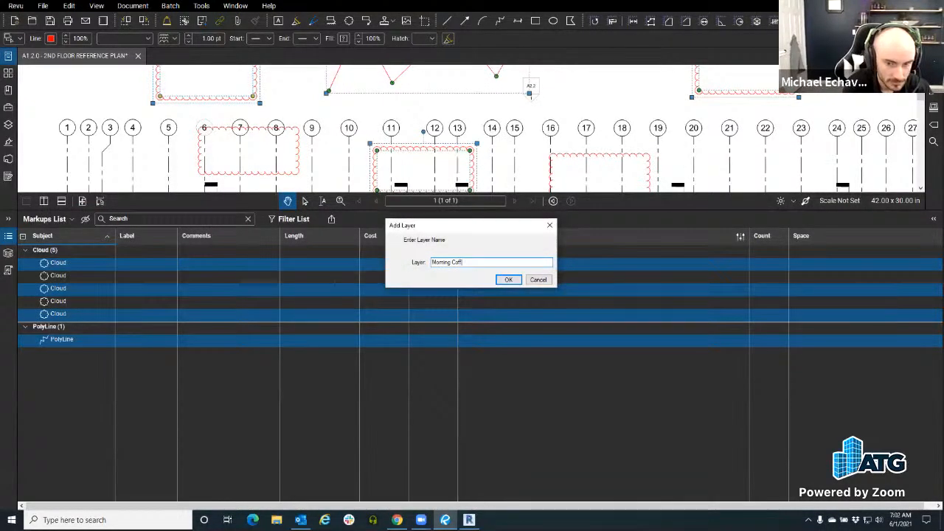
pyautogui.write('ee Revu')
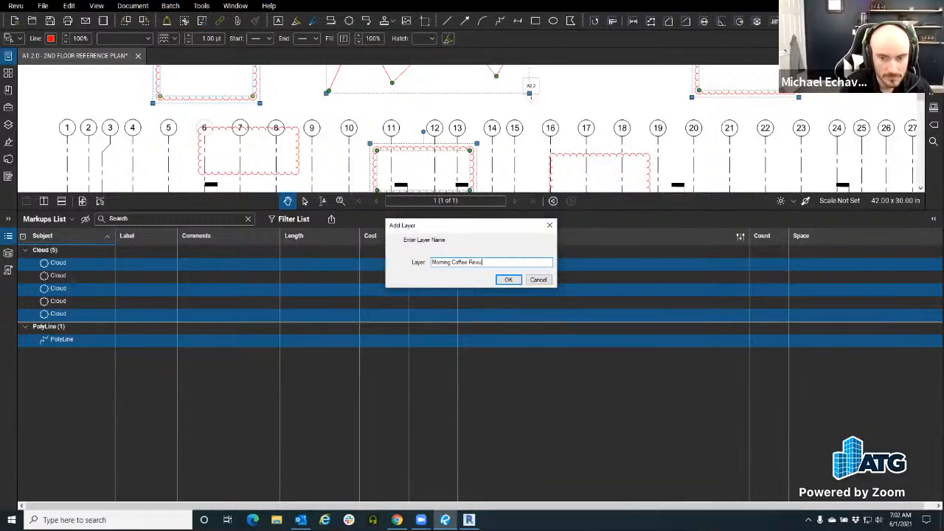
pyautogui.click(503, 281)
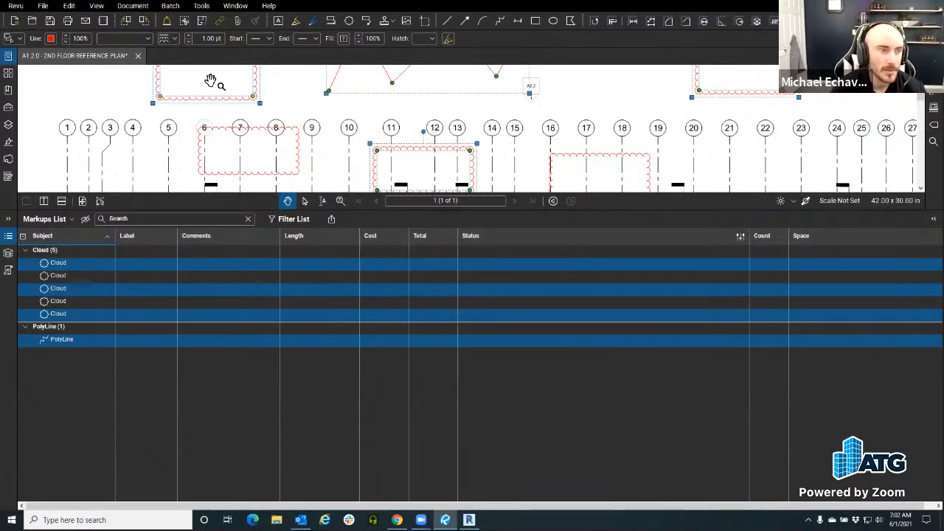
# - Test the visibility of the Morning Coffee Revu layer by toggling it off and on, and deselect the markups
pyautogui.click(8, 125)
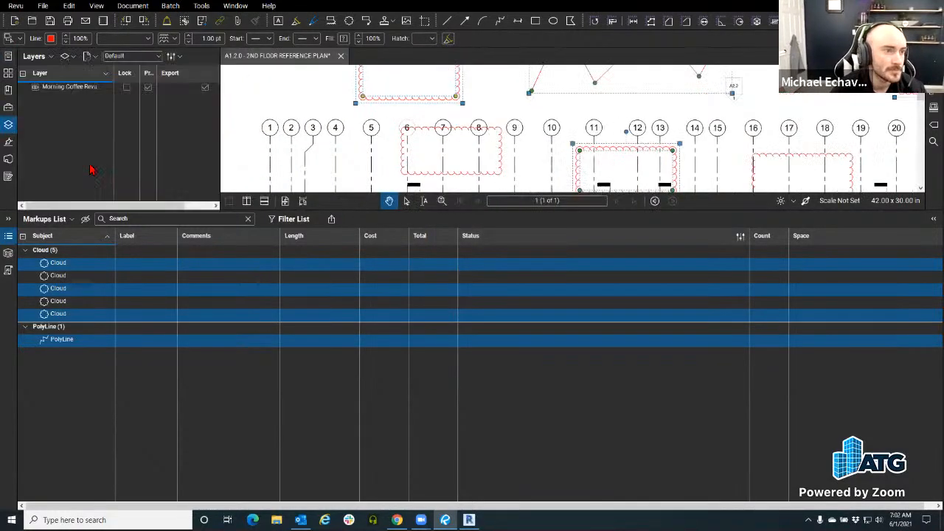
pyautogui.click(34, 87)
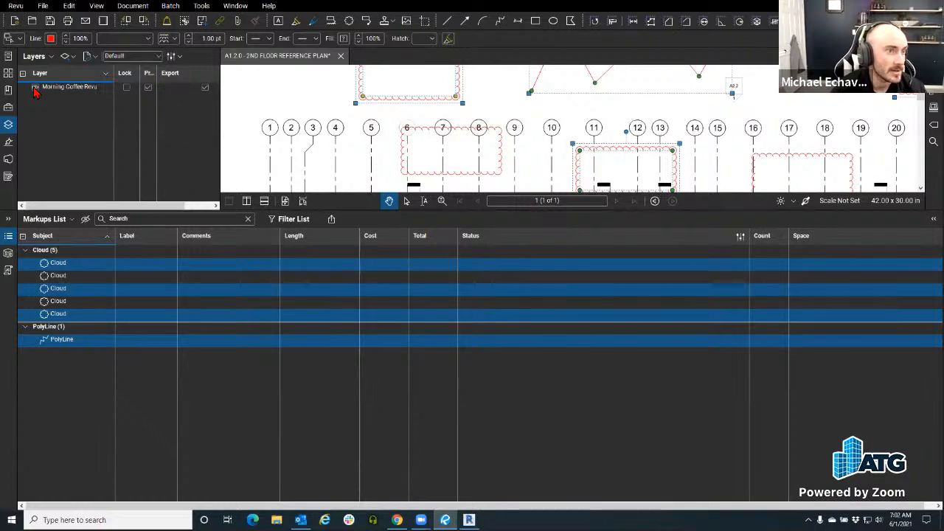
pyautogui.click(34, 87)
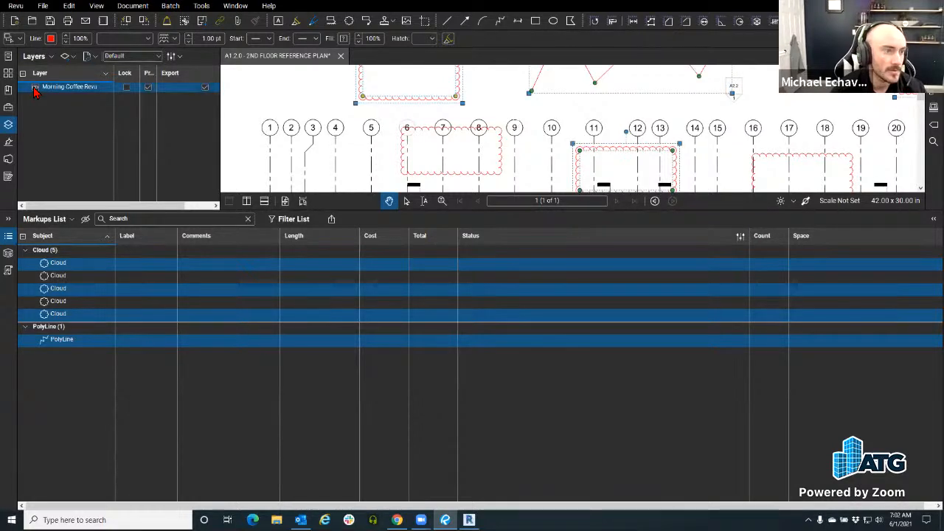
pyautogui.click(8, 125)
pyautogui.click(177, 419)
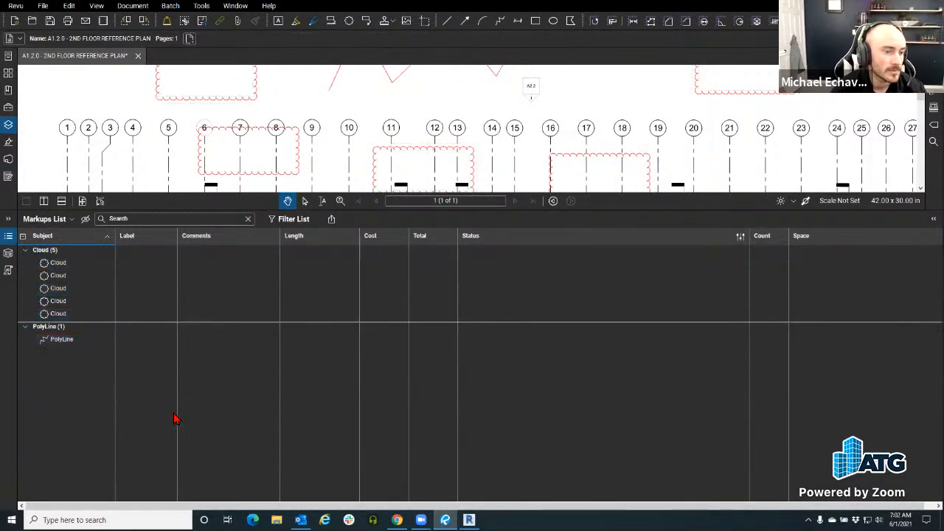
# - Reduce the height of the Markups List and bring nearly the whole plan sheet into view
pyautogui.moveTo(238, 211); pyautogui.dragTo(243, 415)
pyautogui.scroll(-6, 221, 226)
pyautogui.scroll(1, 221, 225)
pyautogui.moveTo(220, 220)
pyautogui.mouseDown()
pyautogui.moveTo(215, 201)
pyautogui.moveTo(230, 177)
pyautogui.mouseUp()
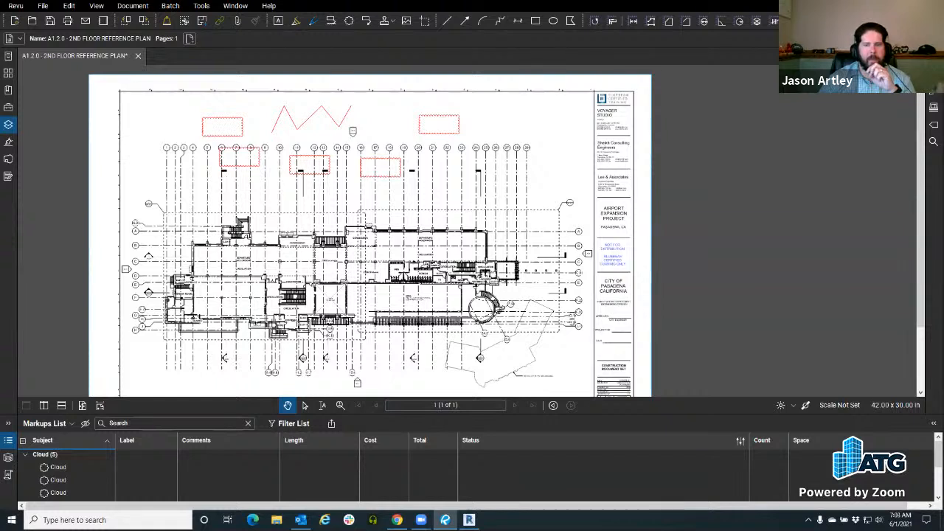
# - Switch to AutoCAD and select Bluebeam PDF as the plotter for the model plot
pyautogui.hotkey('alt', 'Tab')
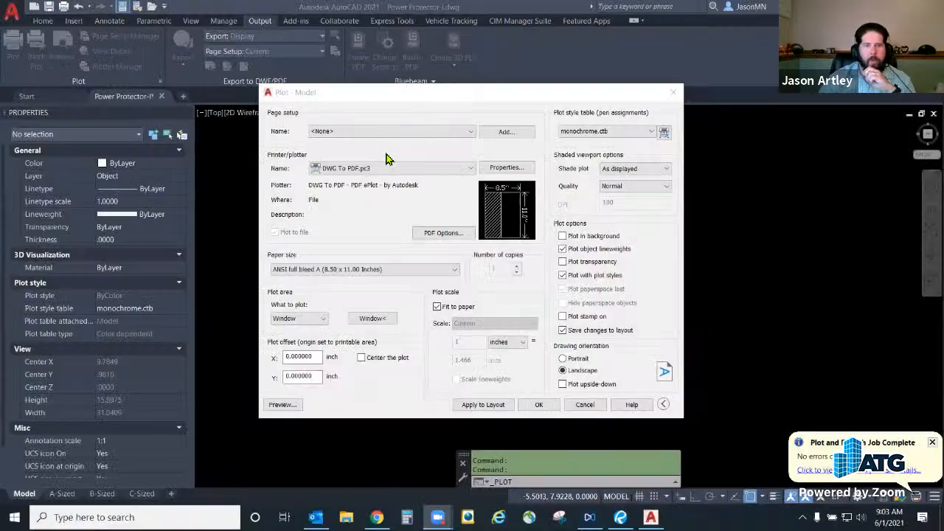
pyautogui.click(382, 169)
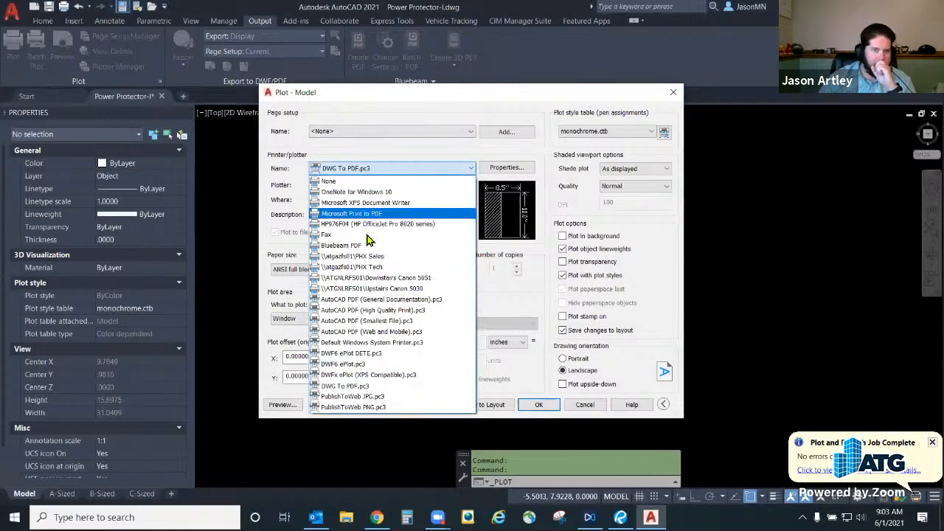
pyautogui.click(371, 244)
pyautogui.click(424, 243)
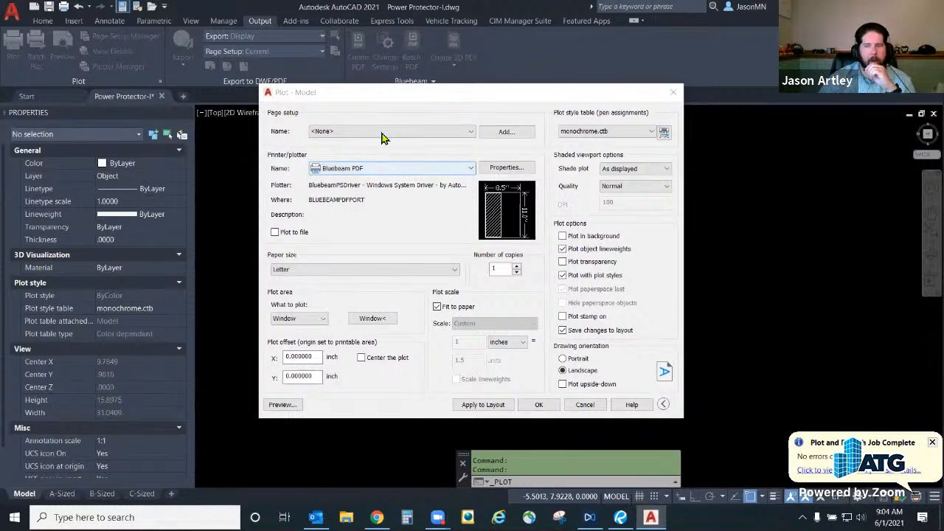
# - Examine the Bluebeam PDF plotter's device and document settings without changing them
pyautogui.click(393, 94)
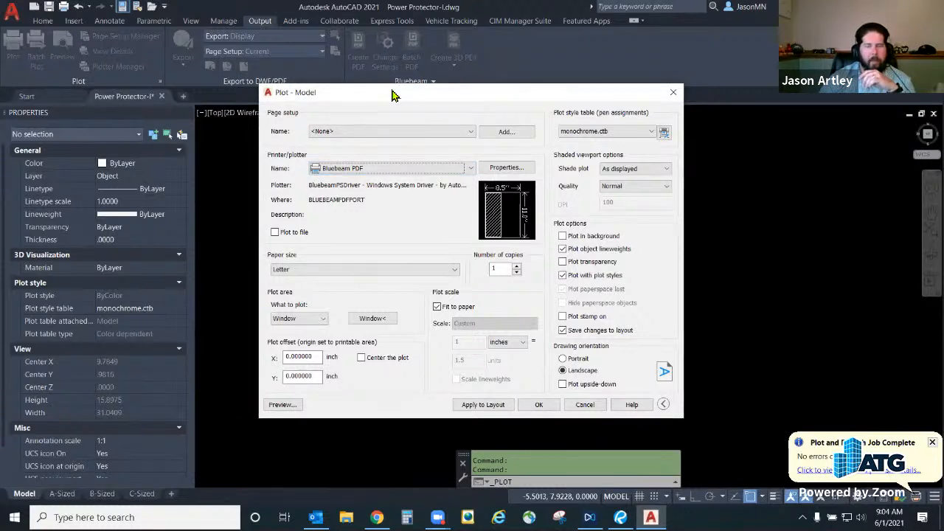
pyautogui.moveTo(393, 94); pyautogui.dragTo(388, 59)
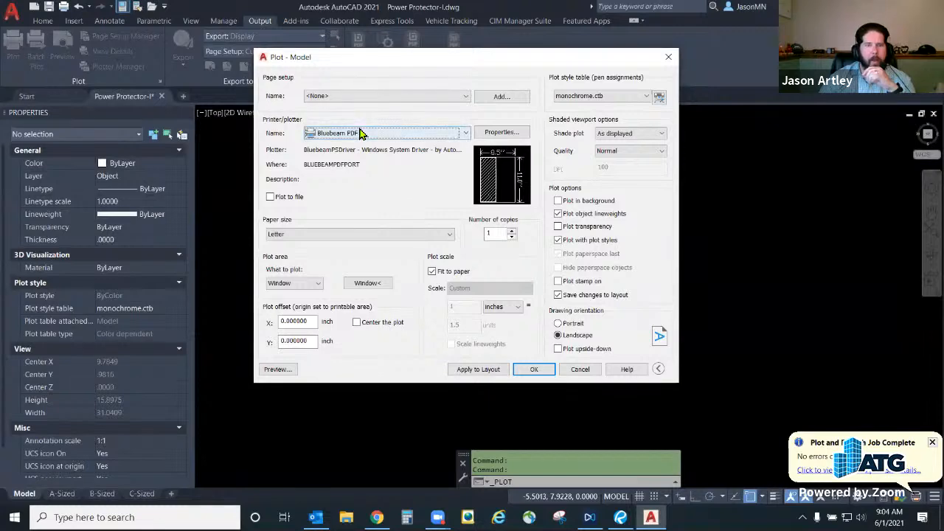
pyautogui.click(512, 133)
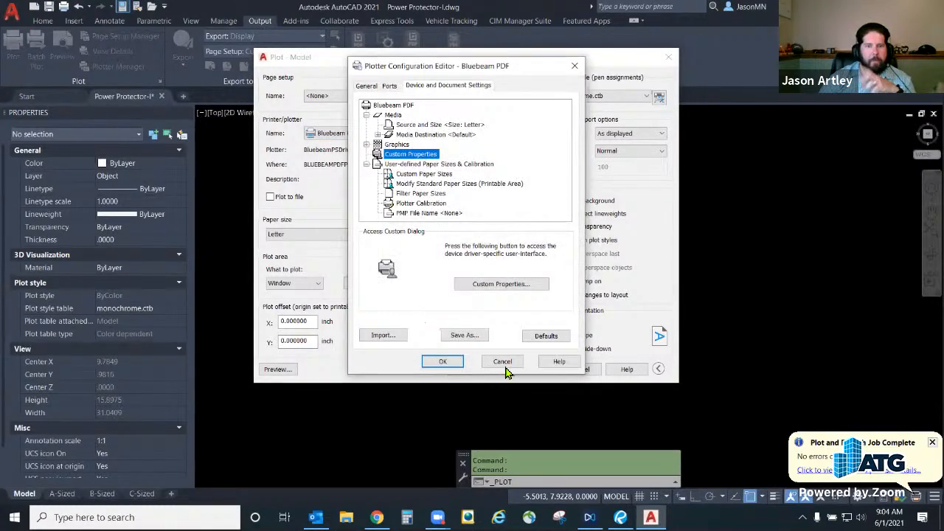
pyautogui.click(502, 362)
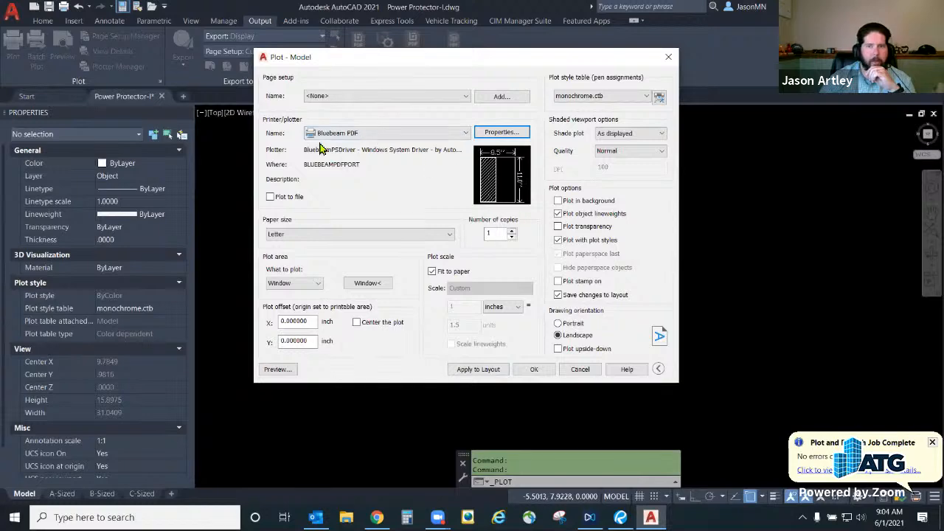
# - Set the plotter to DWG To PDF.pc3 and accept its PDF options with layer information included
pyautogui.click(372, 135)
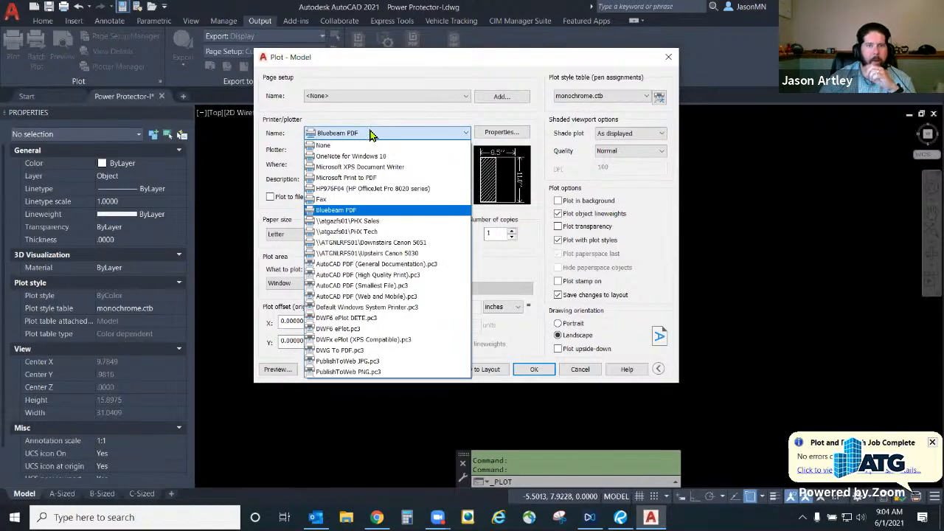
pyautogui.click(380, 352)
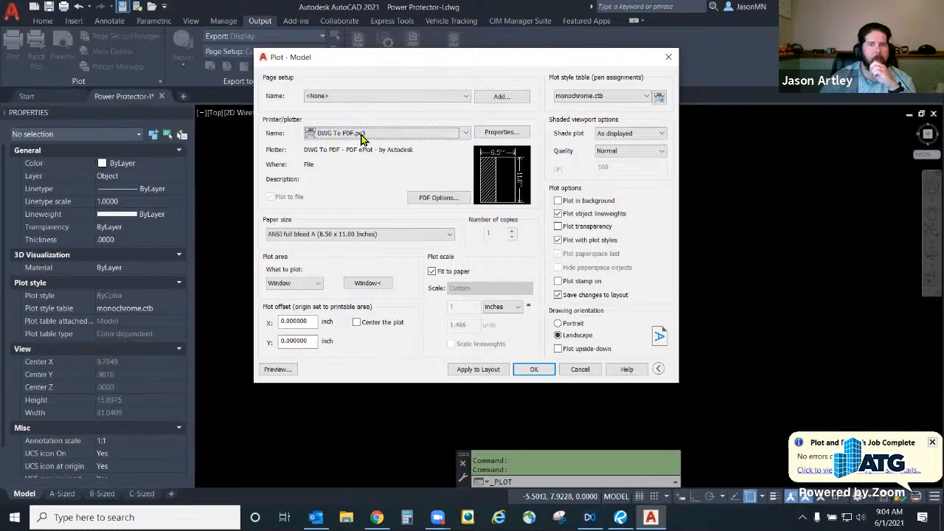
pyautogui.click(453, 204)
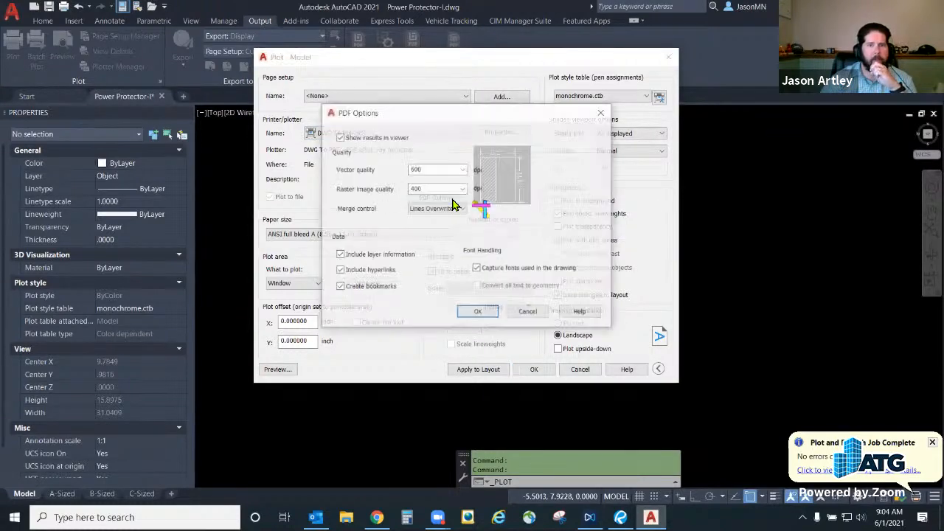
pyautogui.click(368, 262)
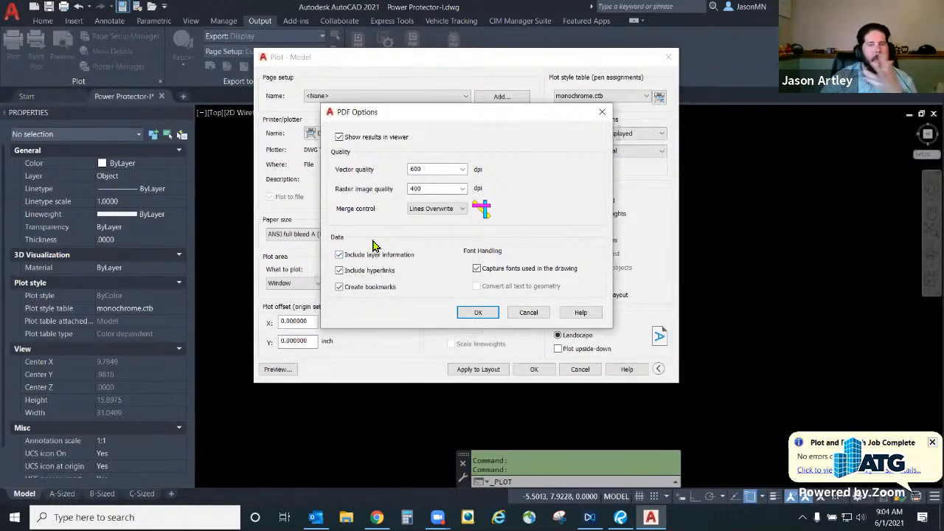
pyautogui.click(477, 313)
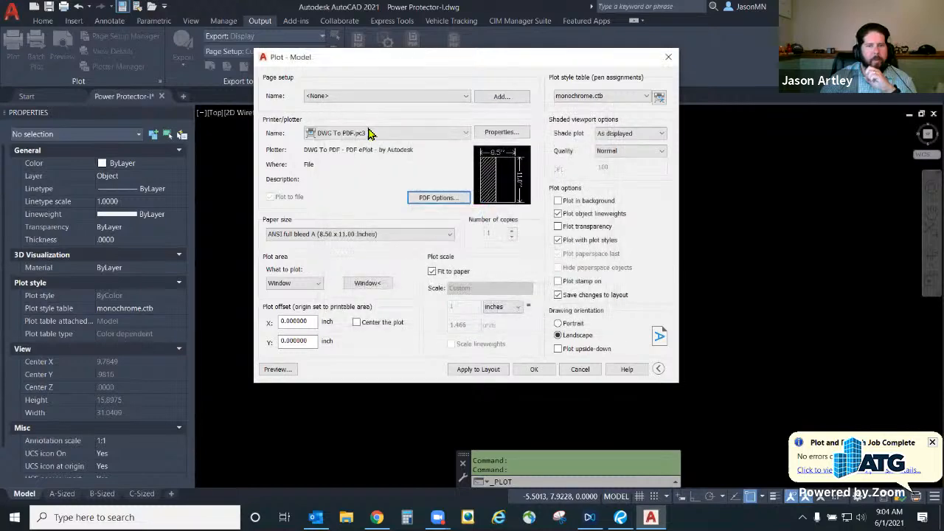
# - Preview the plot and save it to the Desktop as Power Protector-I-Model.pdf
pyautogui.click(275, 370)
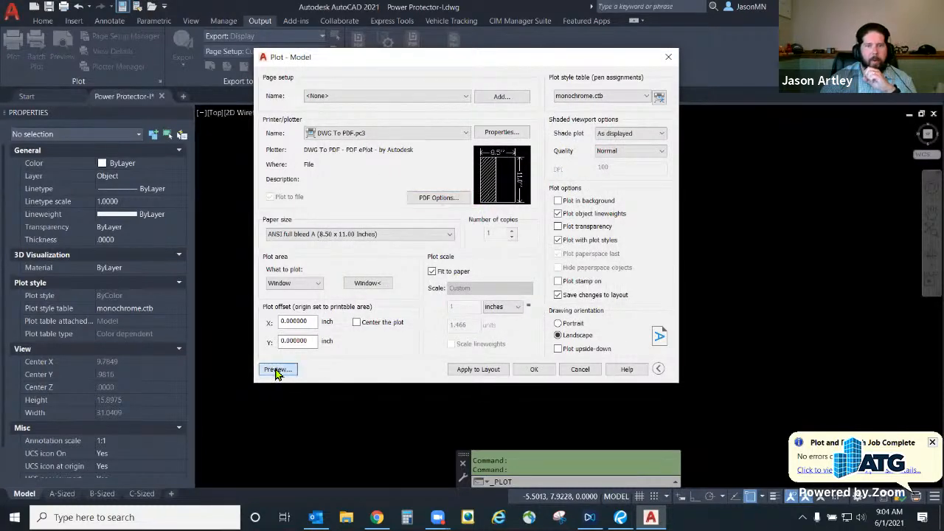
pyautogui.press('Escape')
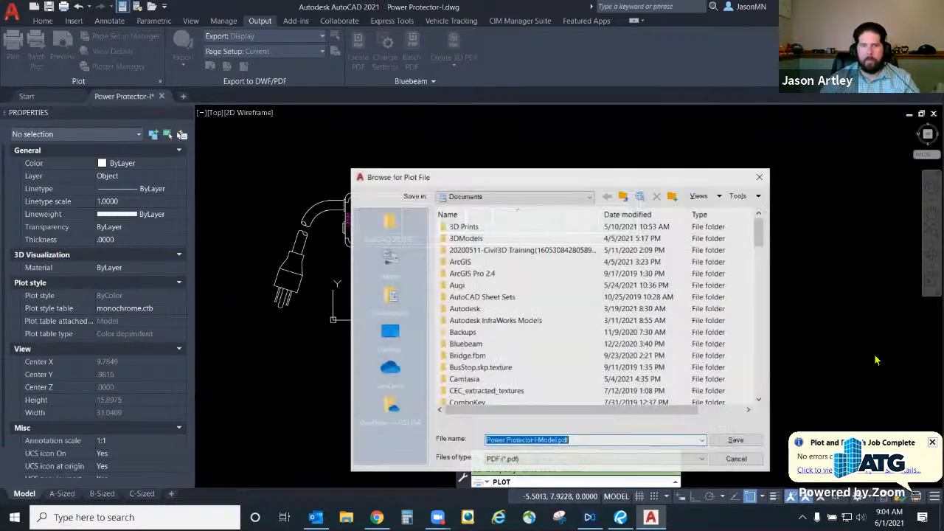
pyautogui.click(563, 440)
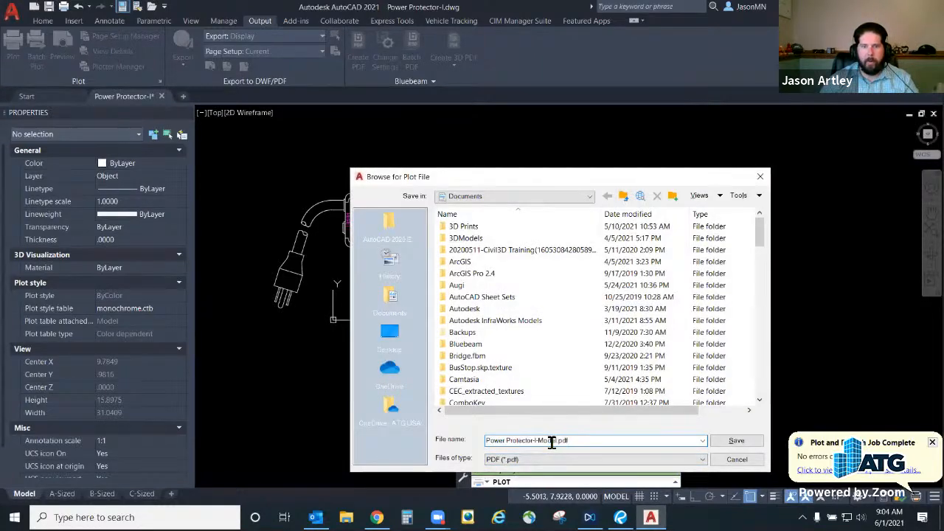
pyautogui.click(389, 335)
pyautogui.click(738, 443)
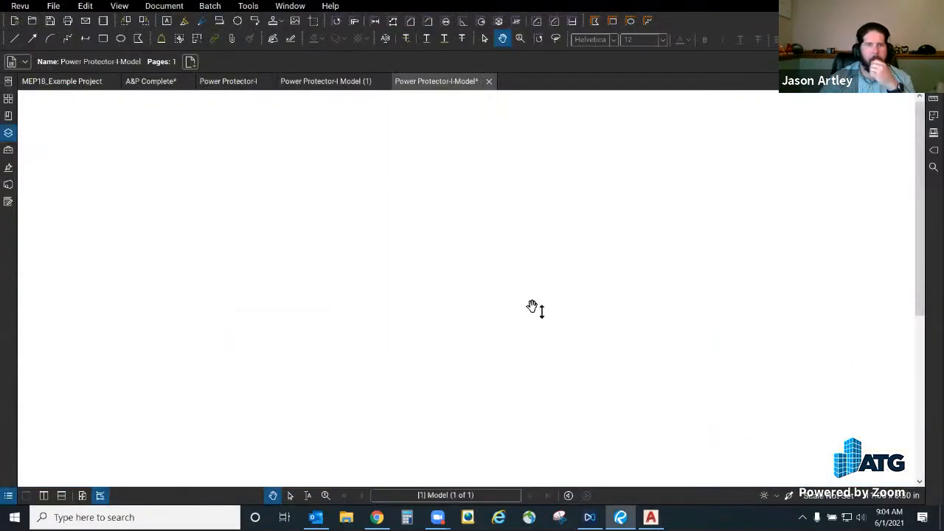
# - Display the layers of the plotted surge protector PDF and toggle the Text layer's visibility
pyautogui.moveTo(483, 441)
pyautogui.mouseDown()
pyautogui.moveTo(480, 215)
pyautogui.moveTo(407, 184)
pyautogui.moveTo(391, 155)
pyautogui.mouseUp()
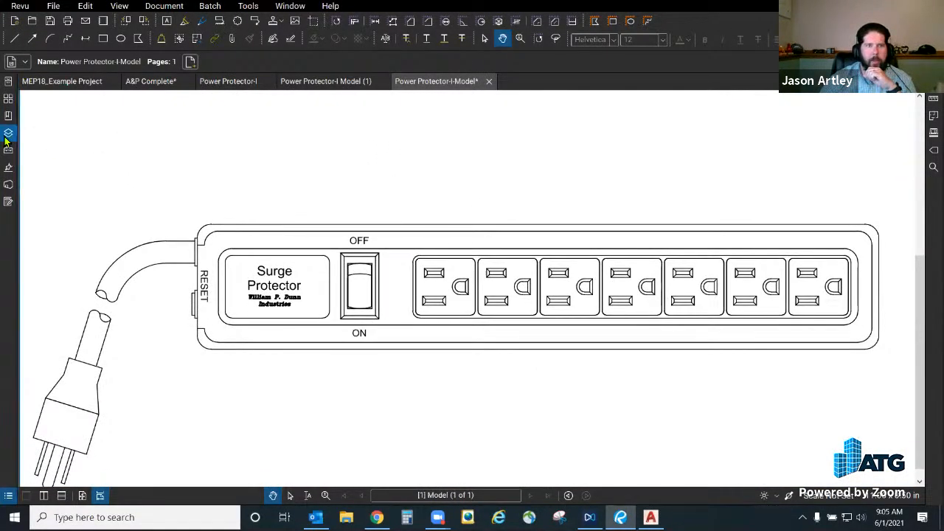
pyautogui.click(8, 132)
pyautogui.click(35, 148)
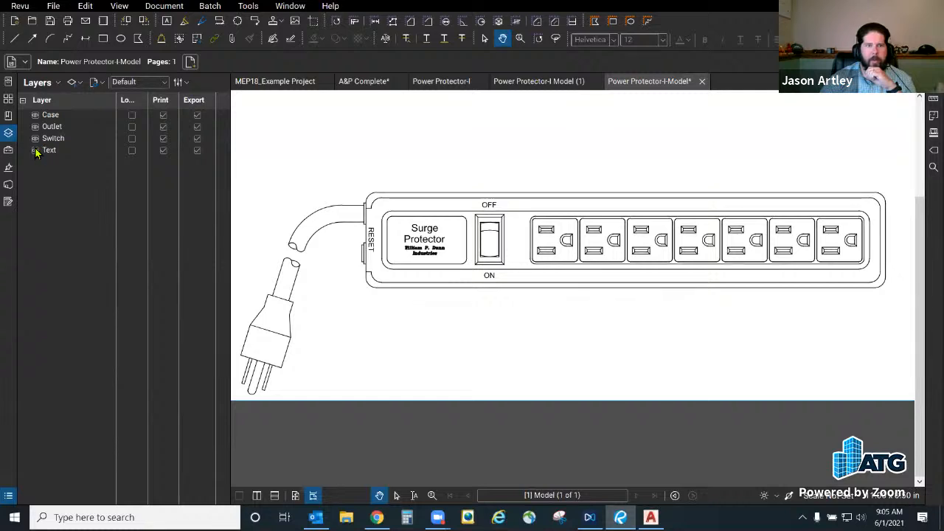
# - Toggle the visibility of the Text, Switch, Outlet and Case layers in turn, leaving every layer shown
pyautogui.click(34, 147)
pyautogui.click(35, 142)
pyautogui.click(36, 142)
pyautogui.click(36, 142)
pyautogui.click(35, 141)
pyautogui.click(34, 128)
pyautogui.click(34, 129)
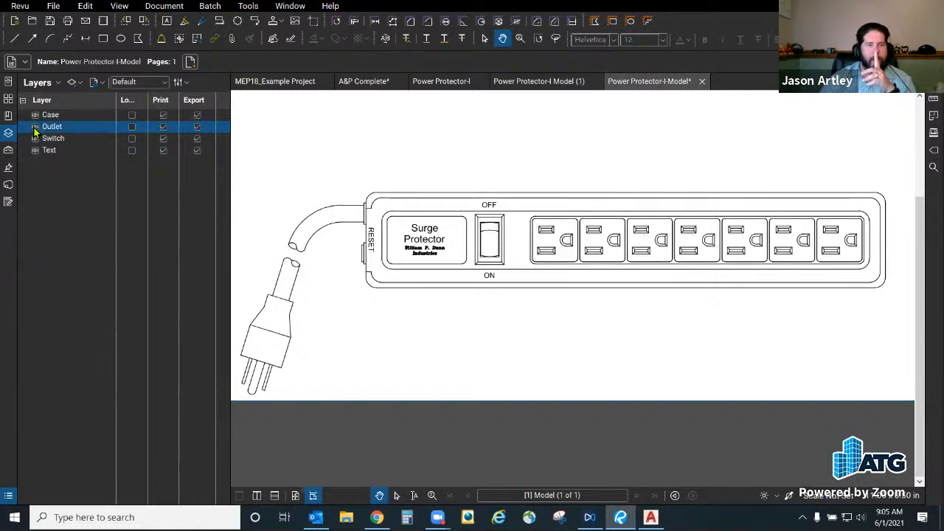
pyautogui.click(34, 129)
pyautogui.click(34, 128)
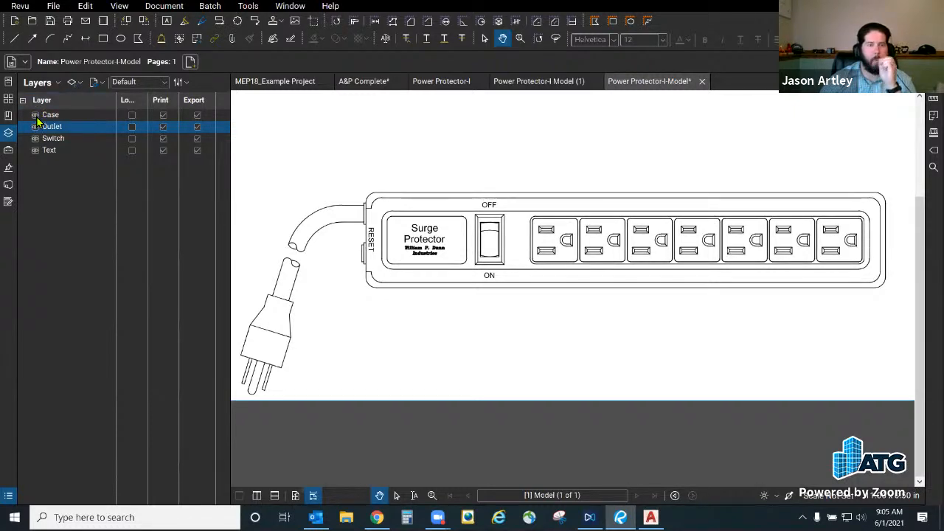
pyautogui.click(36, 115)
pyautogui.click(35, 115)
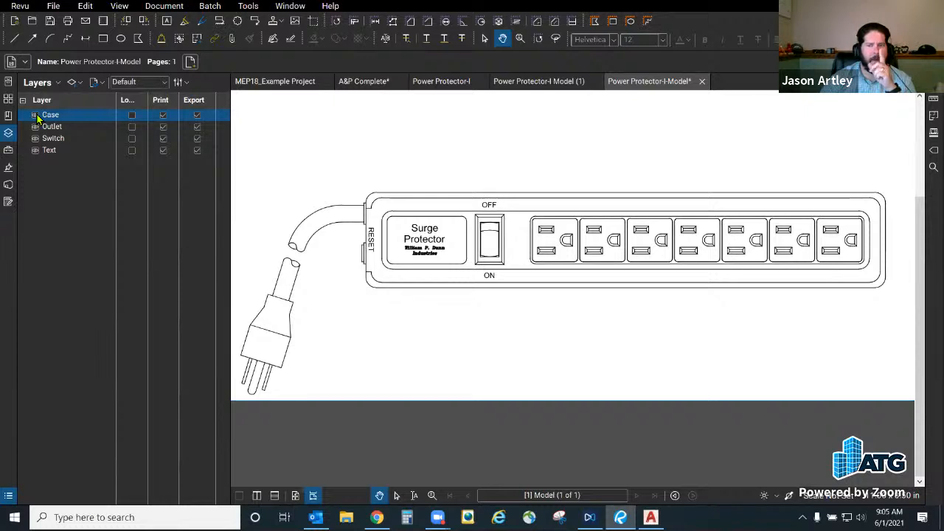
pyautogui.click(36, 115)
pyautogui.click(35, 115)
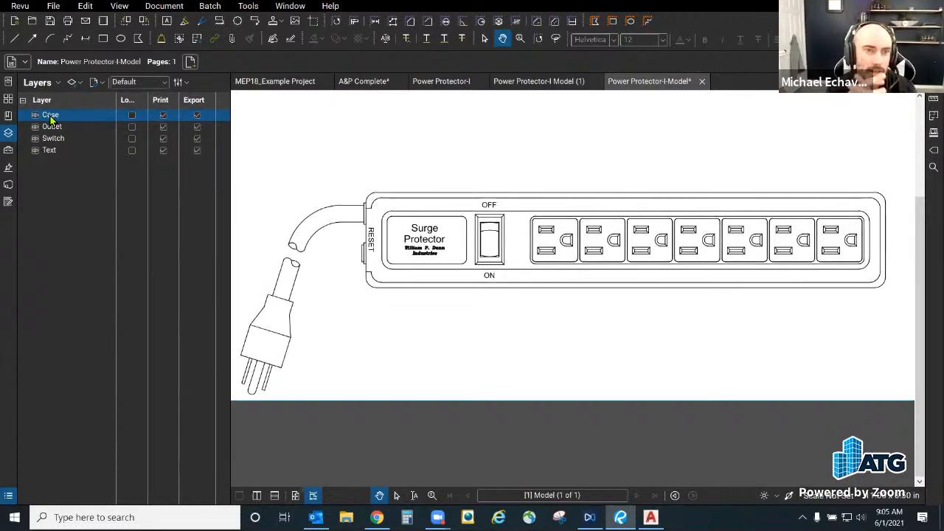
# - Switch to AutoCAD and examine the general settings, page setup and page setup management in the Bluebeam conversion settings
pyautogui.click(651, 517)
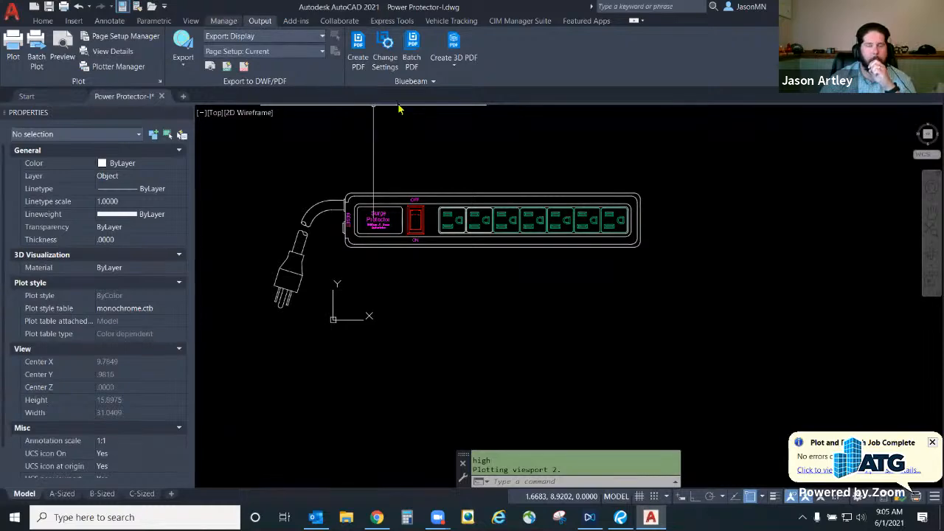
pyautogui.click(378, 65)
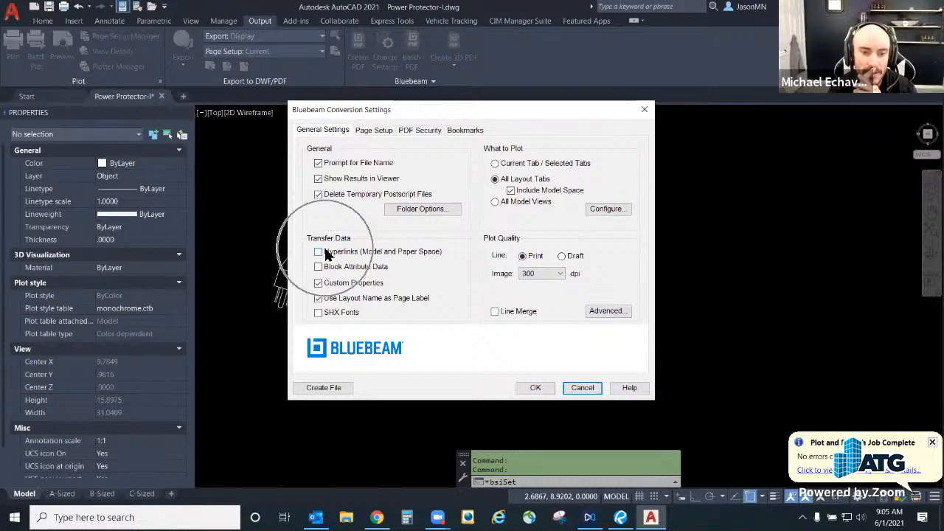
pyautogui.click(376, 130)
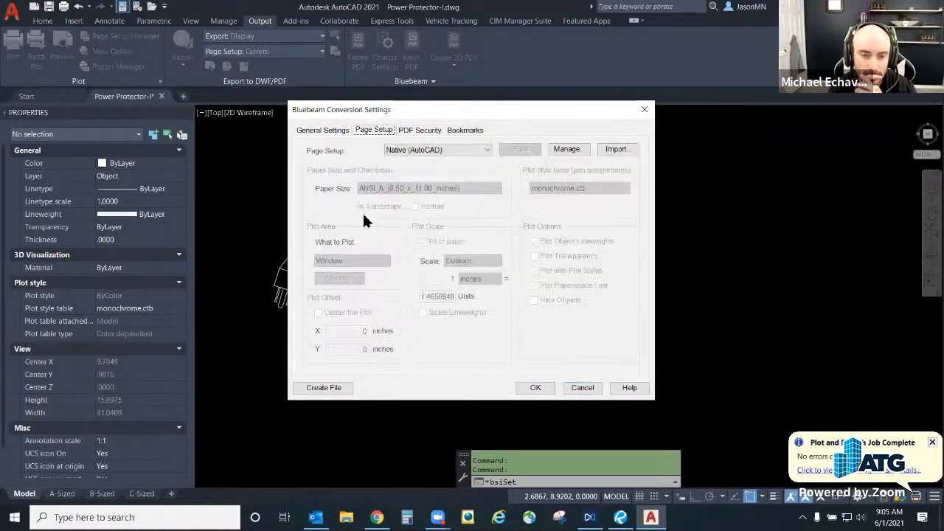
pyautogui.click(559, 150)
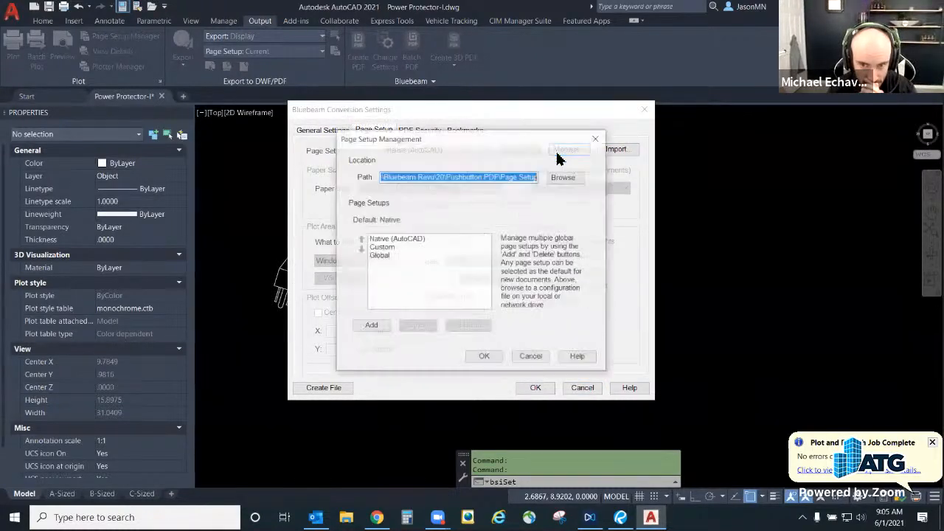
pyautogui.click(534, 359)
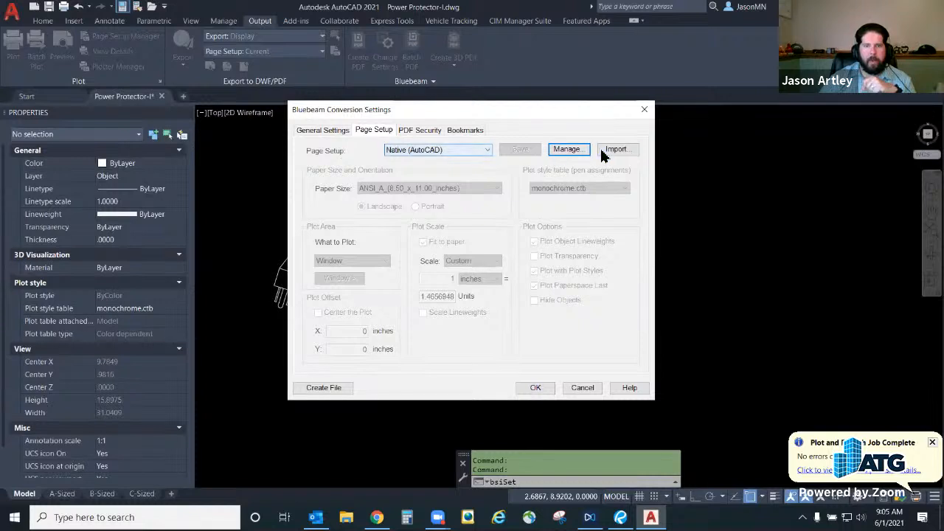
# - Review the PDF security, bookmark, dynamic text and folder options, and leave the Bluebeam conversion settings without changing them
pyautogui.click(422, 131)
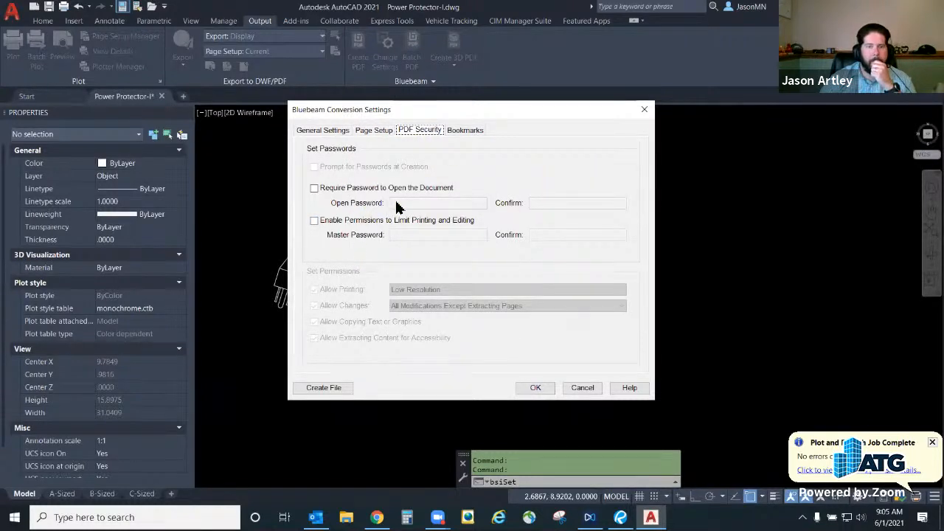
pyautogui.click(462, 133)
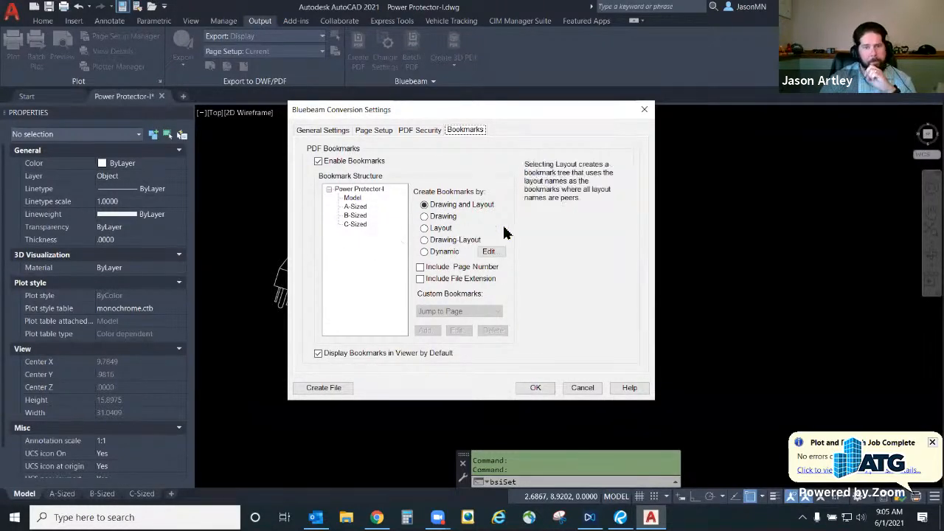
pyautogui.click(493, 251)
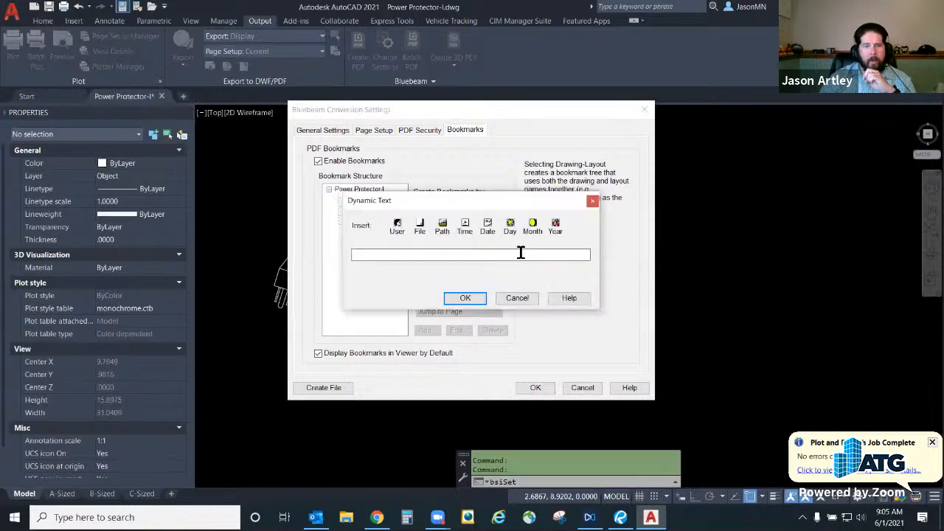
pyautogui.click(508, 298)
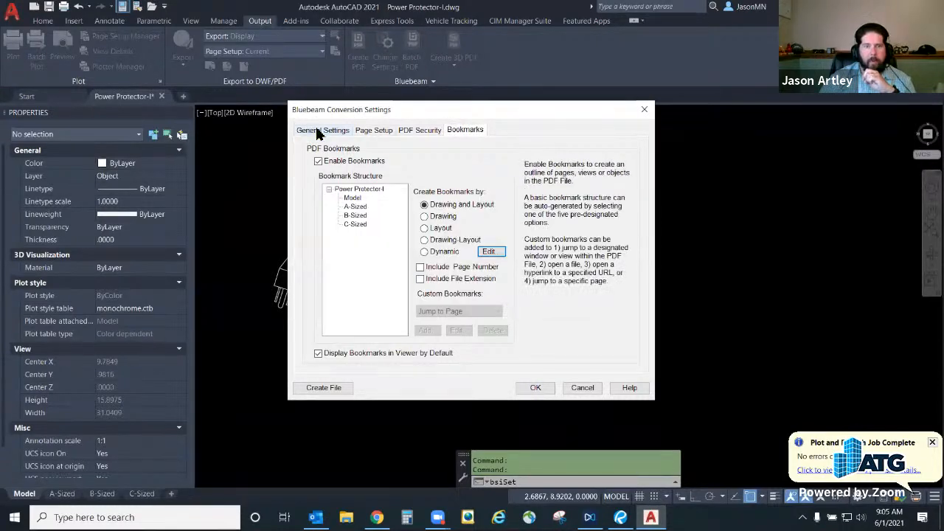
pyautogui.click(315, 131)
pyautogui.click(421, 213)
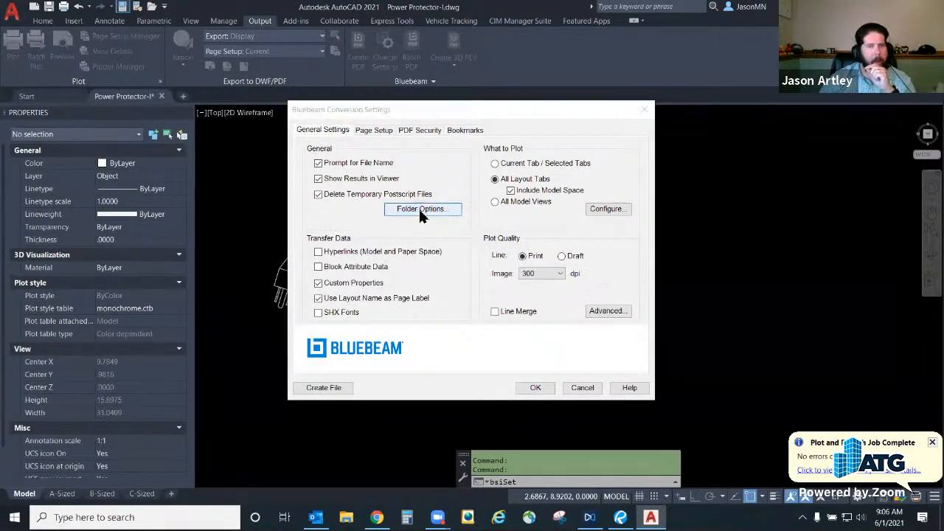
pyautogui.click(593, 294)
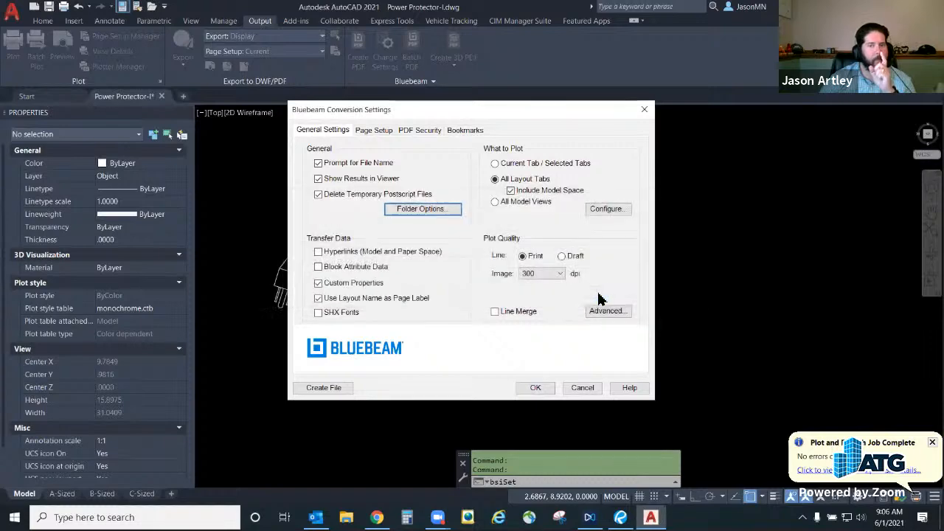
pyautogui.click(583, 389)
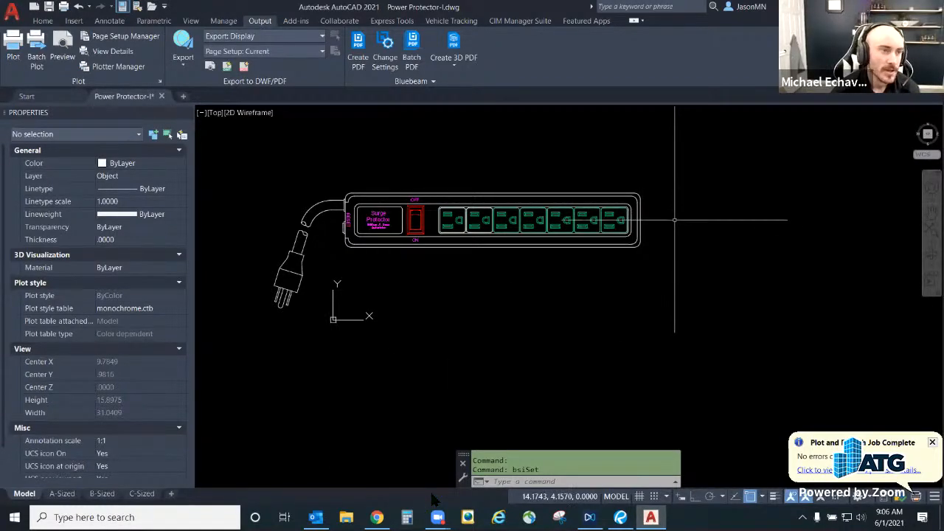
# - Return to Bluebeam Revu and close the Power Protector-I Model (1) and Power Protector-I PDFs
pyautogui.click(620, 517)
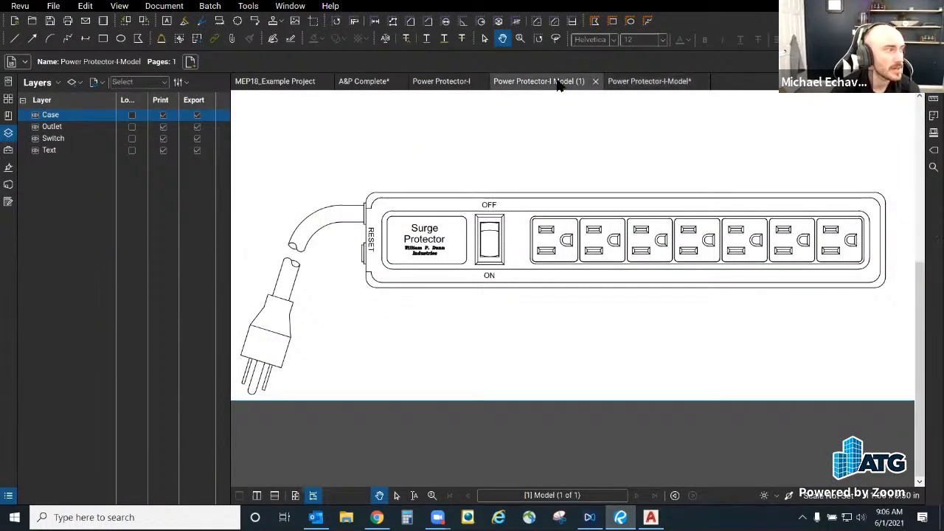
pyautogui.click(583, 82)
pyautogui.click(594, 82)
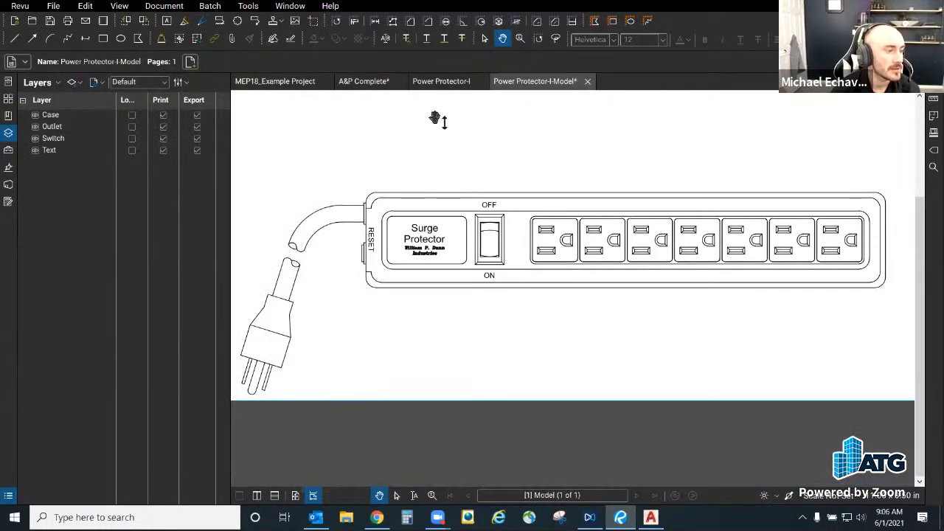
pyautogui.click(454, 87)
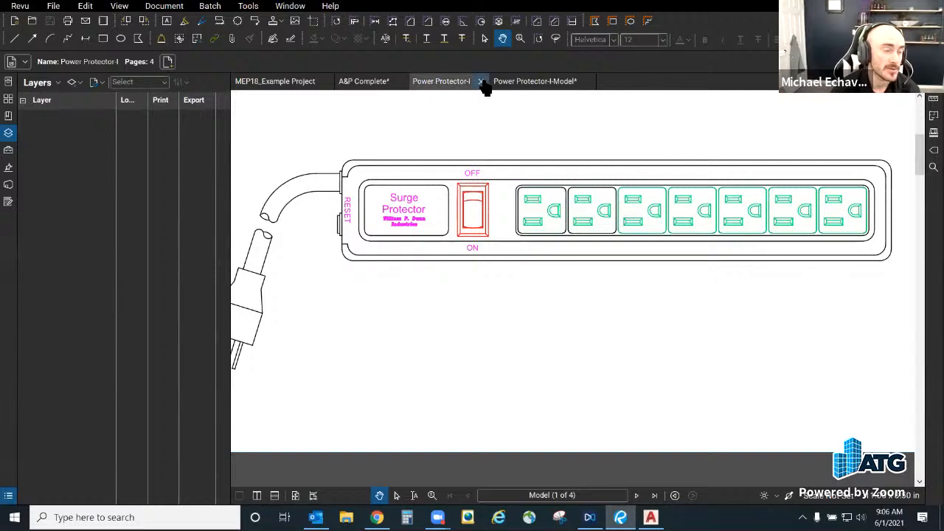
pyautogui.click(481, 82)
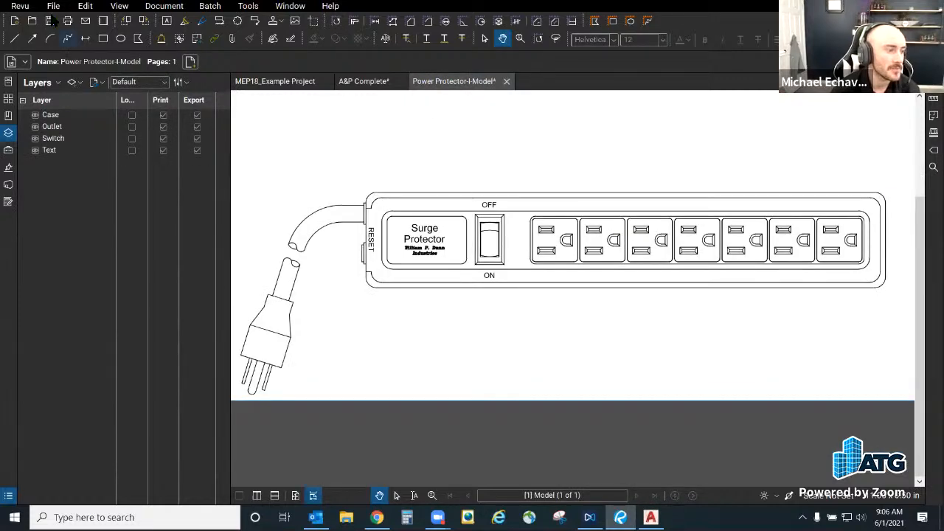
pyautogui.click(20, 6)
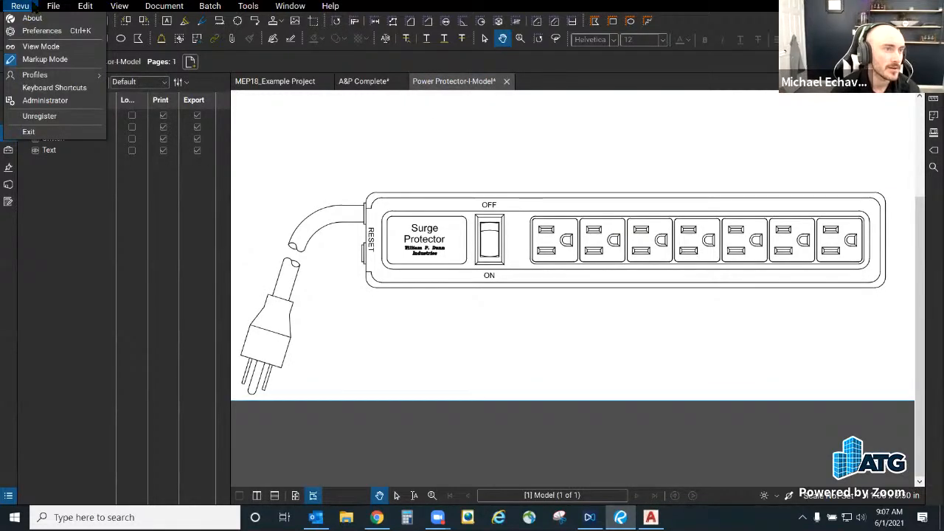
pyautogui.moveTo(55, 7)
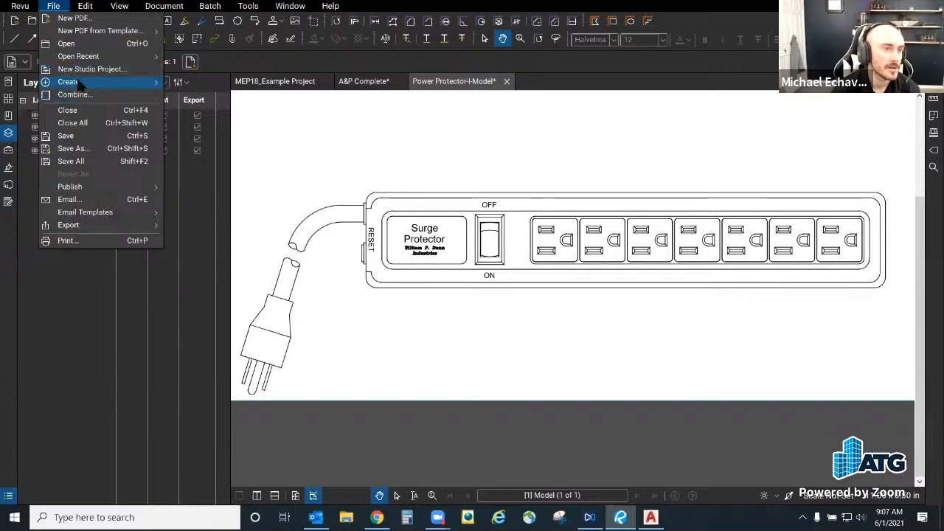
pyautogui.moveTo(103, 82)
pyautogui.click(208, 82)
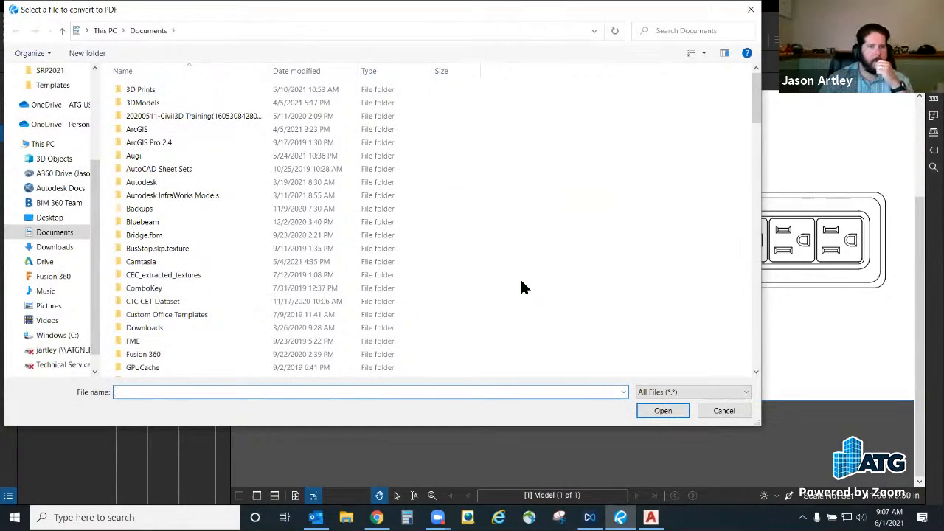
pyautogui.click(724, 411)
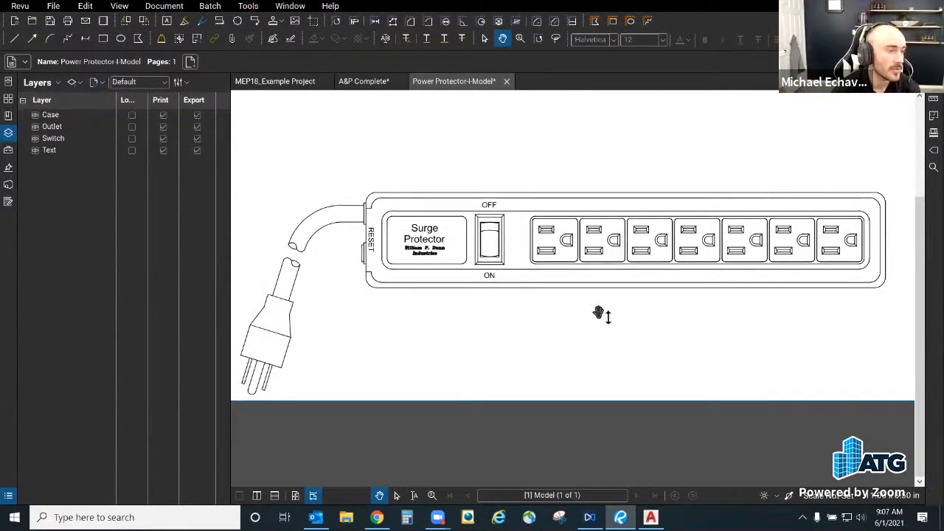
pyautogui.moveTo(497, 337); pyautogui.dragTo(498, 411)
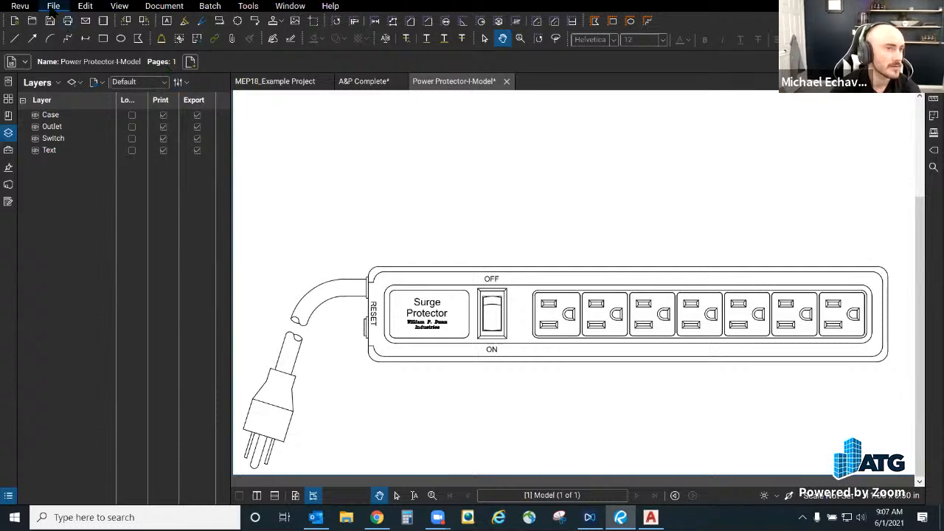
pyautogui.click(53, 6)
pyautogui.moveTo(113, 84)
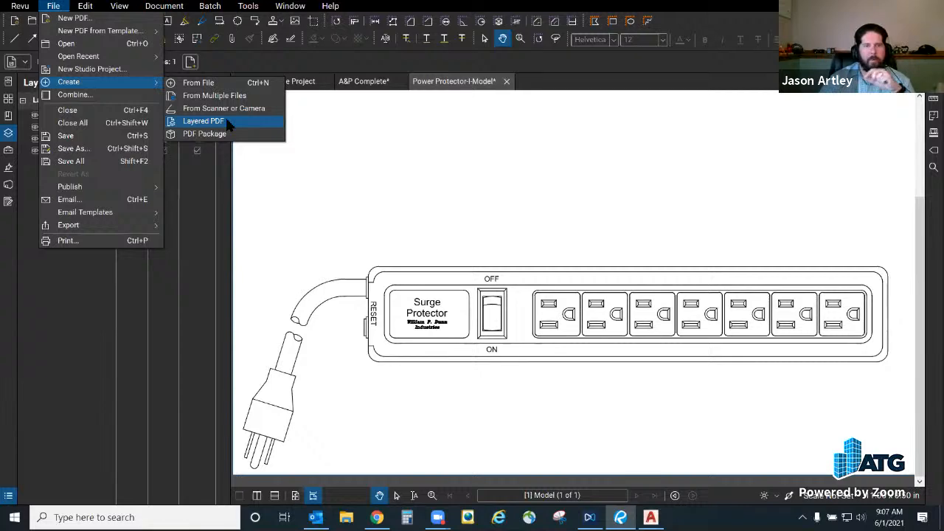
pyautogui.click(358, 180)
# - Create a layered PDF from all open files: MEP18_Example Project, A&P Complete and Power Protector-I-Model
pyautogui.click(286, 85)
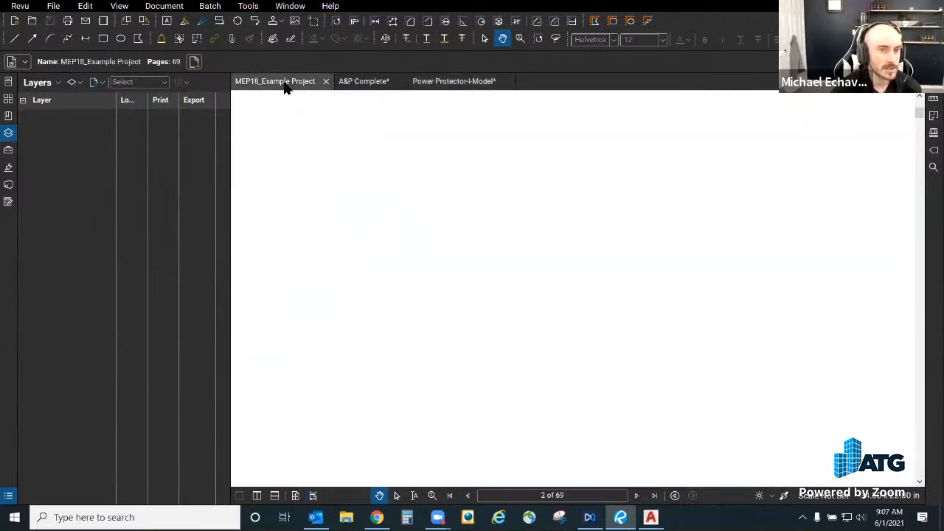
pyautogui.scroll(-5, 421, 310)
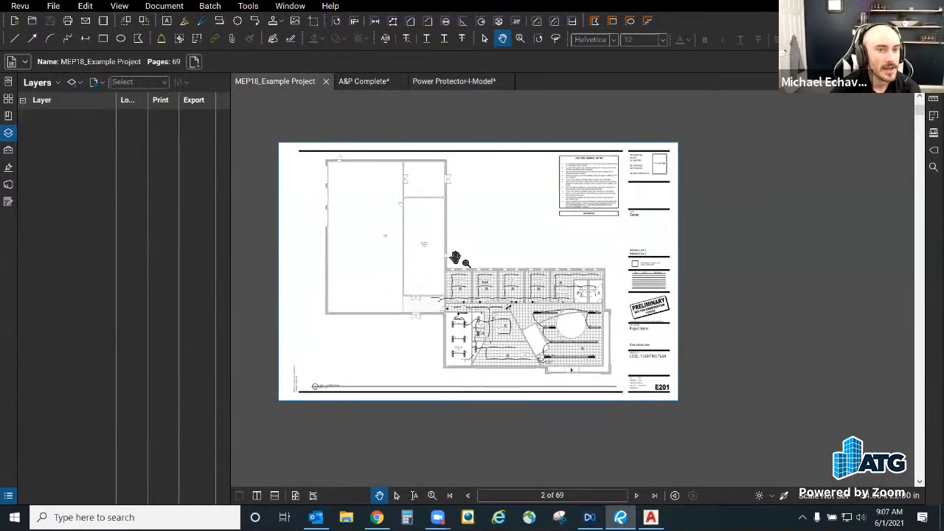
pyautogui.scroll(1, 455, 258)
pyautogui.click(53, 6)
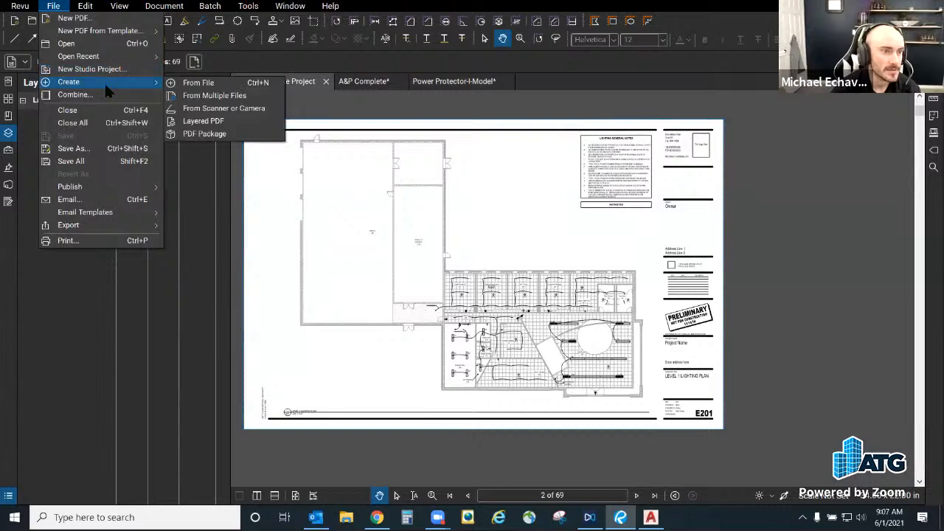
pyautogui.click(203, 121)
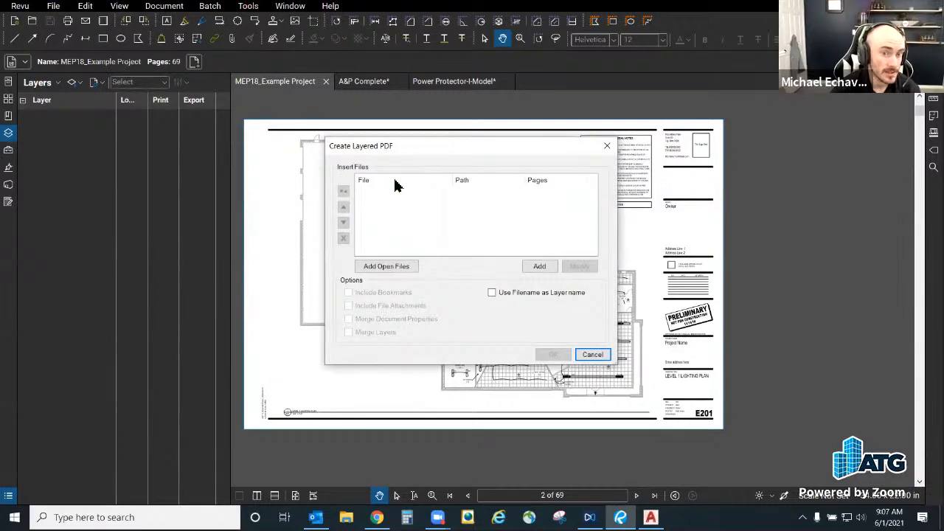
pyautogui.click(388, 267)
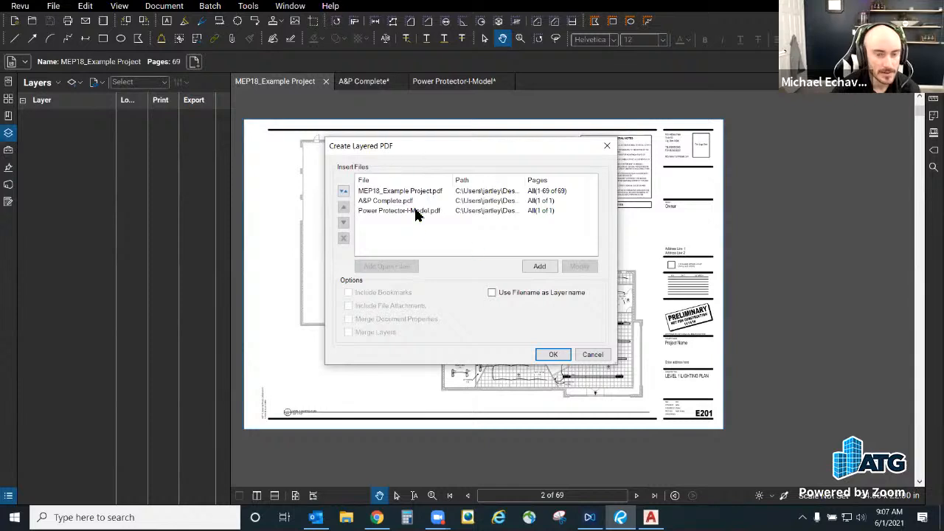
pyautogui.click(549, 354)
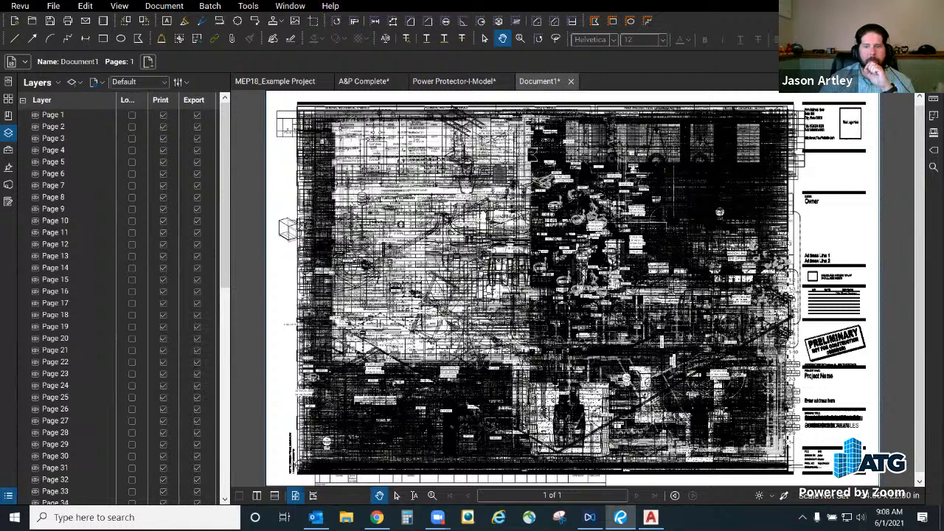
# - Hide the Page 16 layer in the new layered PDF and inspect the overlaid sheets
pyautogui.click(39, 291)
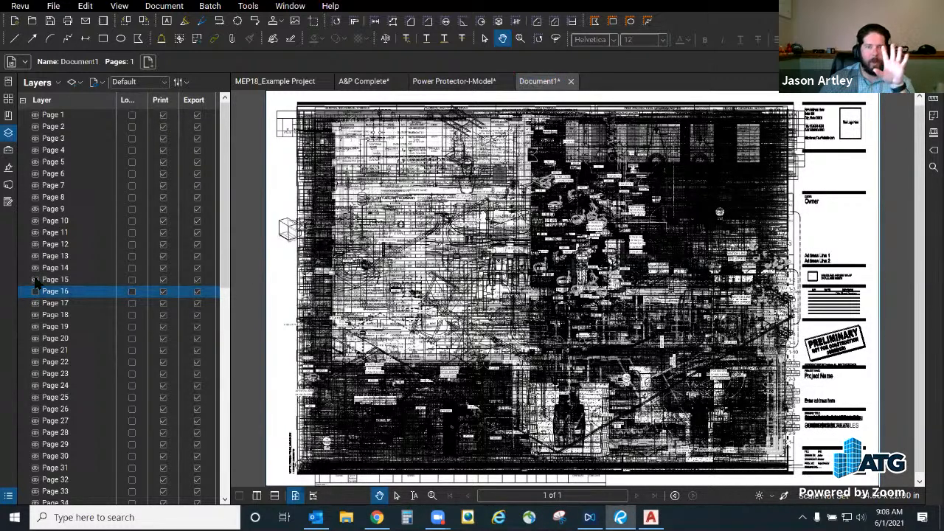
pyautogui.scroll(-5, 276, 379)
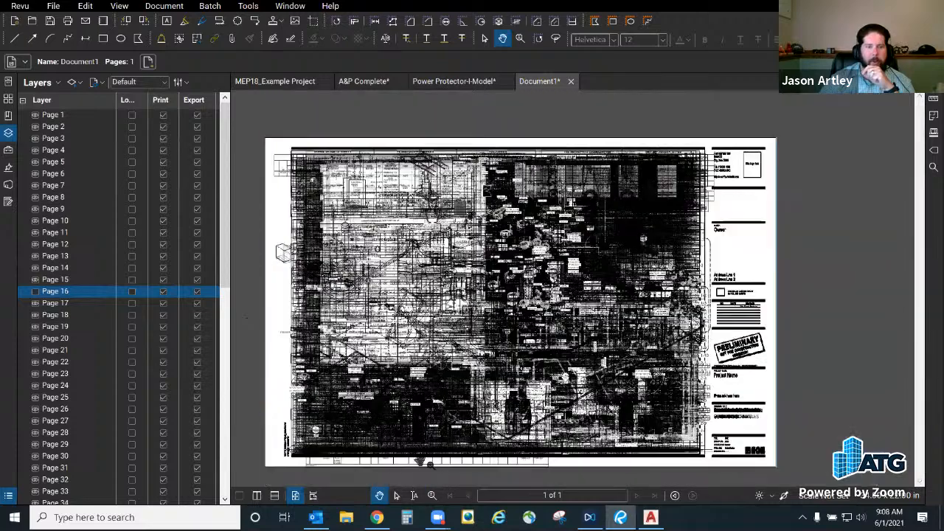
pyautogui.scroll(2, 423, 464)
pyautogui.scroll(1, 431, 469)
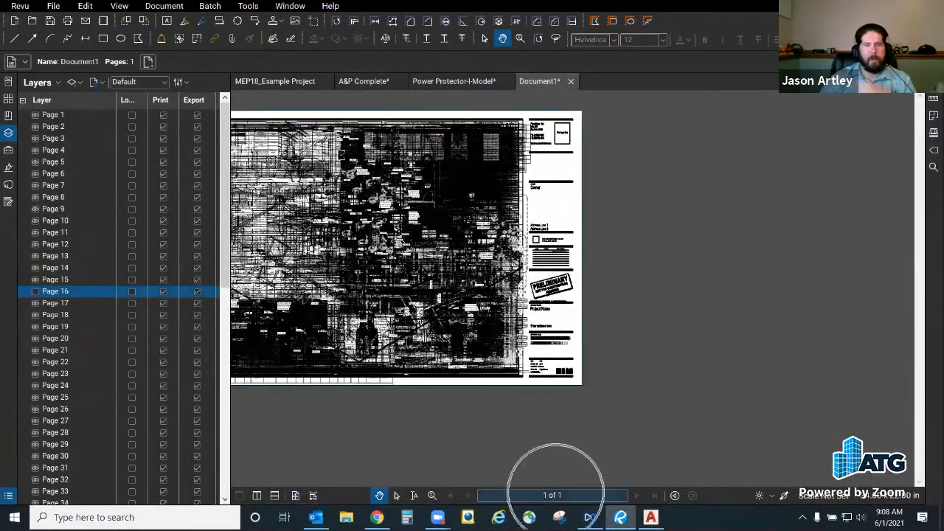
# - Look through the page layers of the combined Document1 PDF and close it without saving
pyautogui.moveTo(322, 272); pyautogui.dragTo(444, 311)
pyautogui.scroll(1, 444, 311)
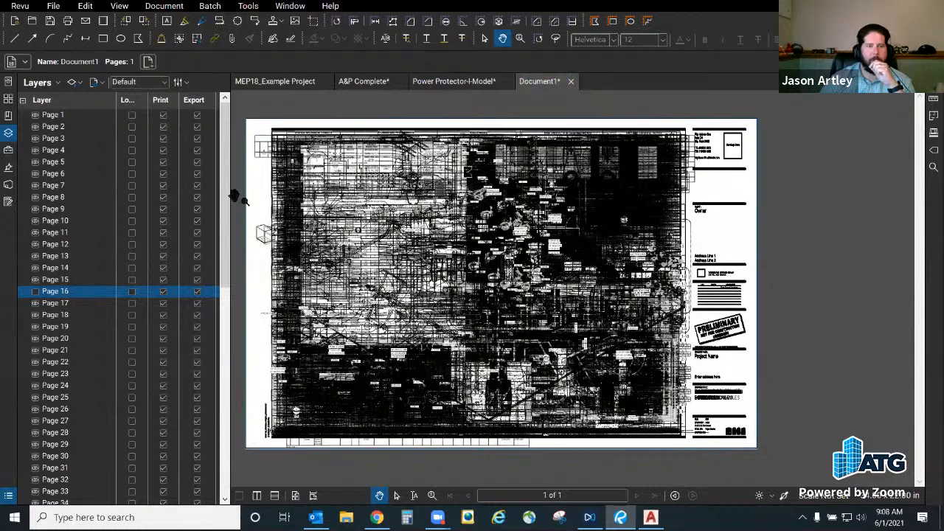
pyautogui.scroll(-5, 226, 185)
pyautogui.scroll(-8, 225, 398)
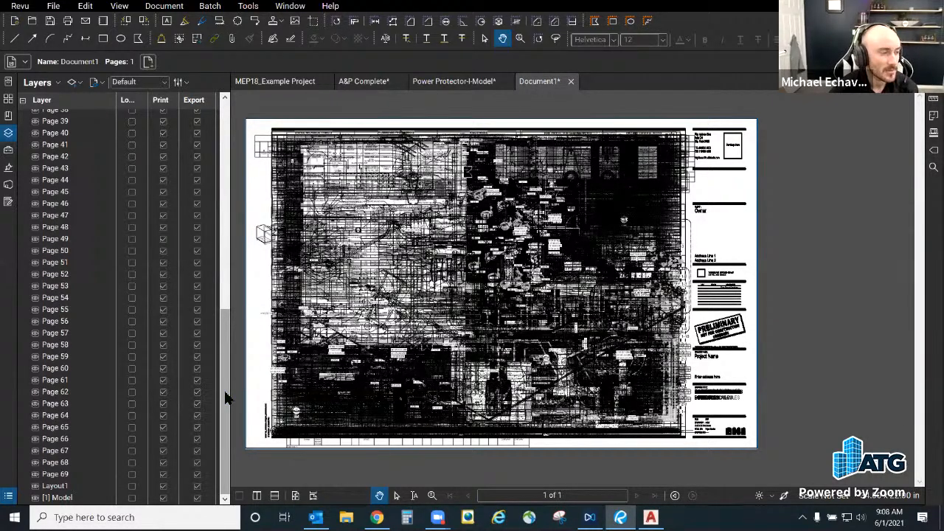
pyautogui.moveTo(227, 397); pyautogui.dragTo(222, 188)
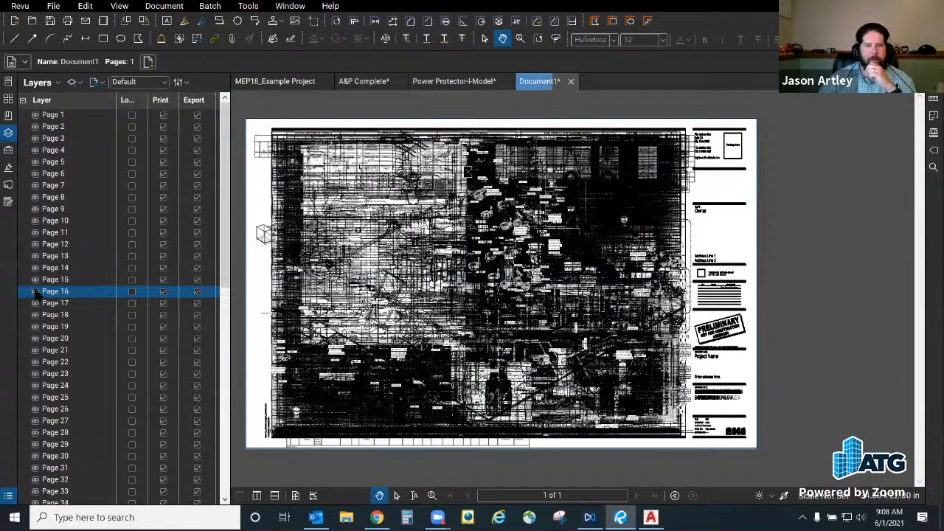
pyautogui.click(571, 81)
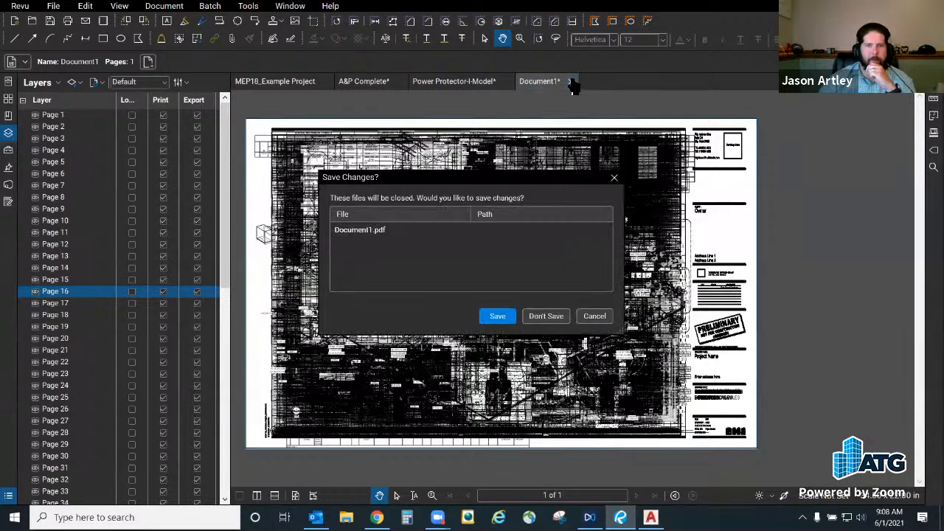
pyautogui.click(543, 316)
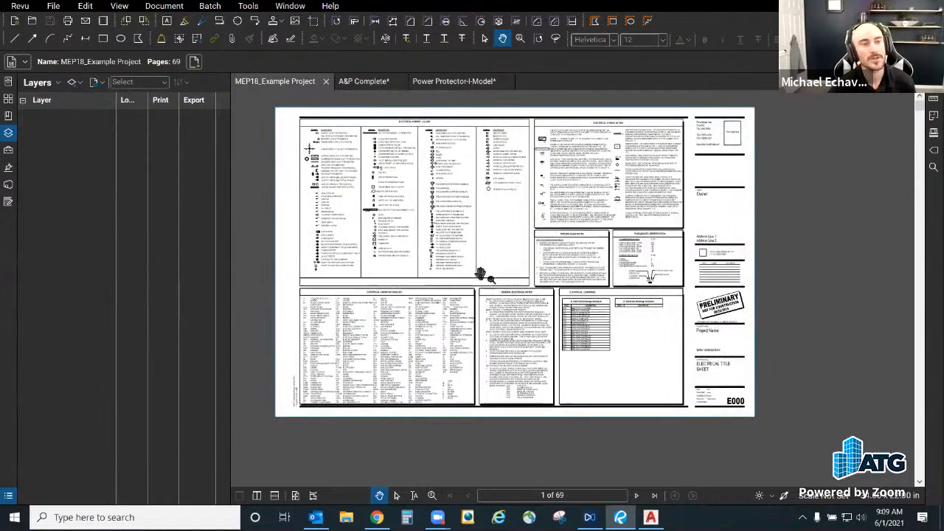
# - Go to page 3 of MEP18_Example Project and show all of its layers
pyautogui.scroll(5, 479, 286)
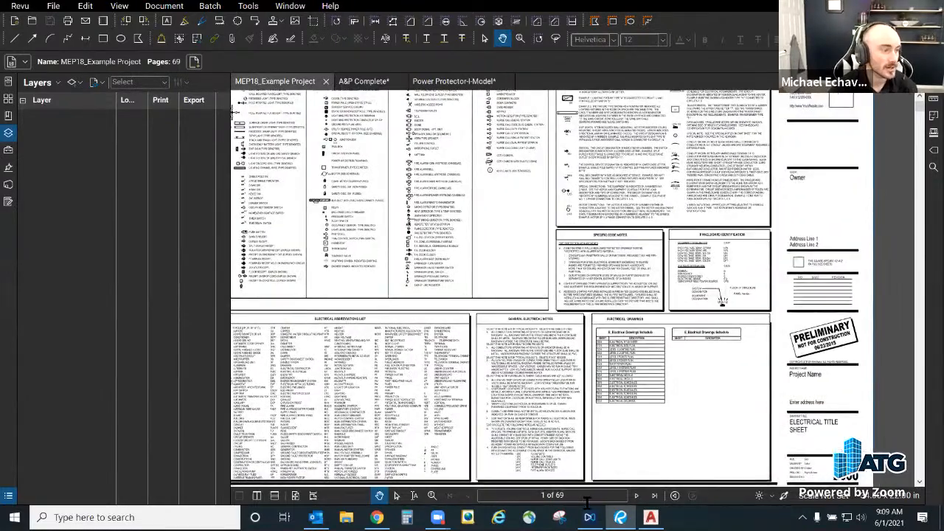
pyautogui.click(637, 494)
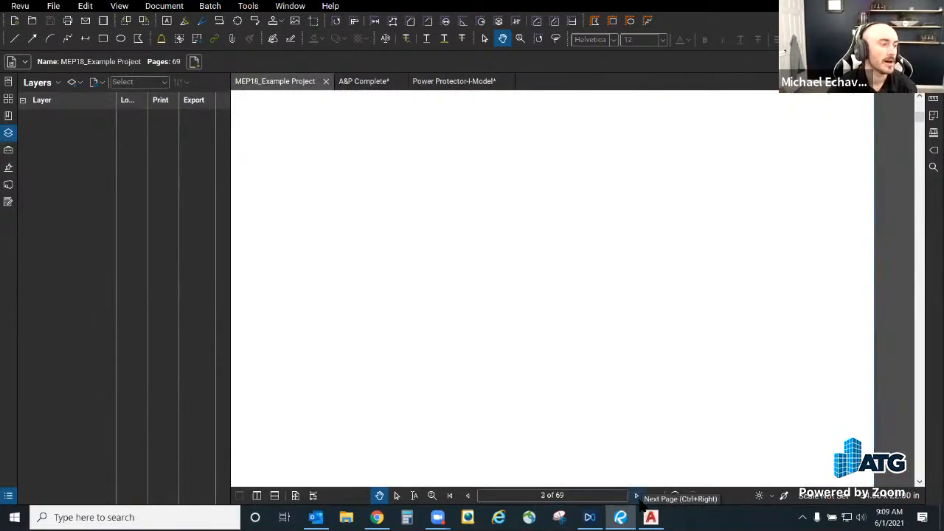
pyautogui.click(639, 499)
pyautogui.scroll(4, 579, 348)
pyautogui.moveTo(560, 313); pyautogui.dragTo(492, 228)
pyautogui.click(48, 82)
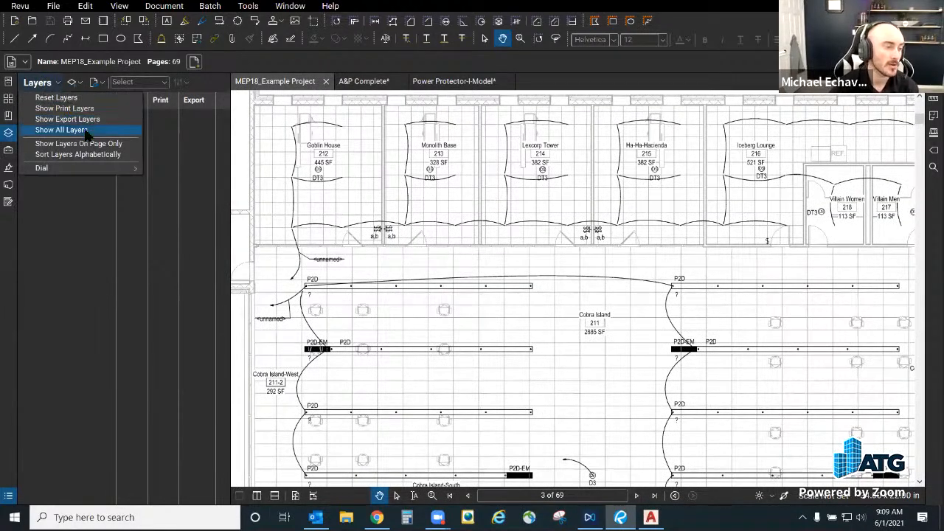
pyautogui.click(85, 131)
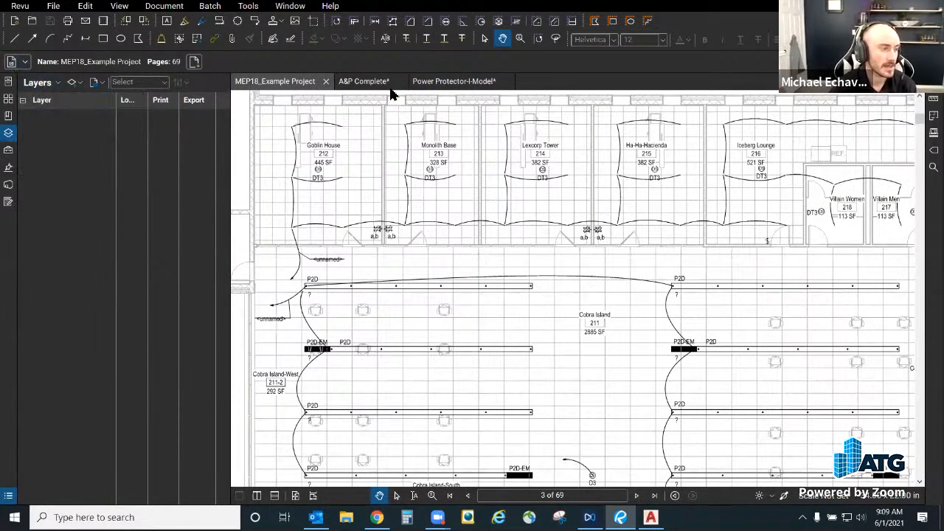
# - Compare the layer lists of the MEP18_Example Project, A&P Complete and Power Protector-I-Model PDFs
pyautogui.click(449, 81)
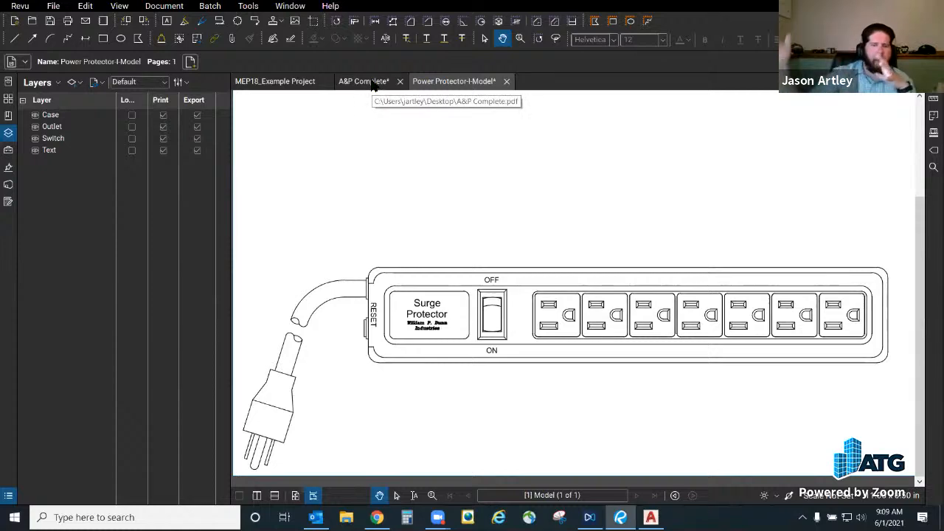
pyautogui.click(279, 83)
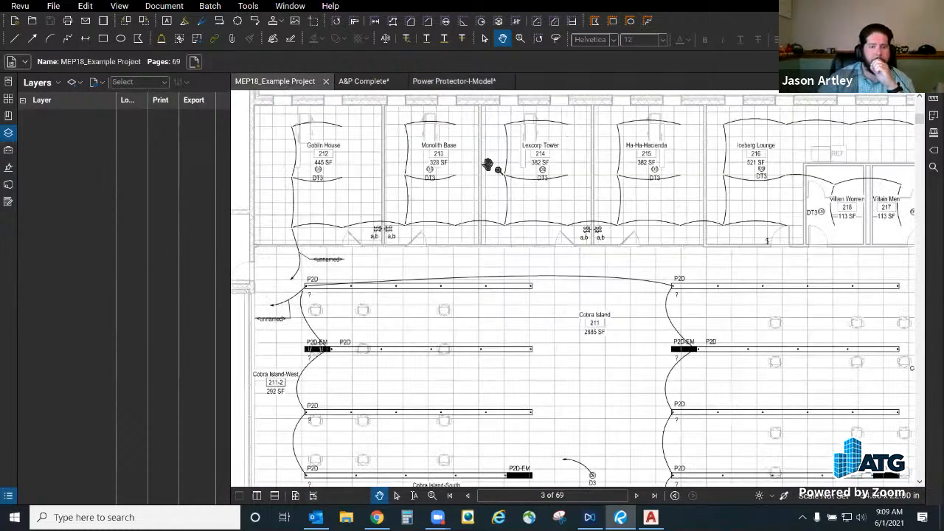
pyautogui.click(371, 82)
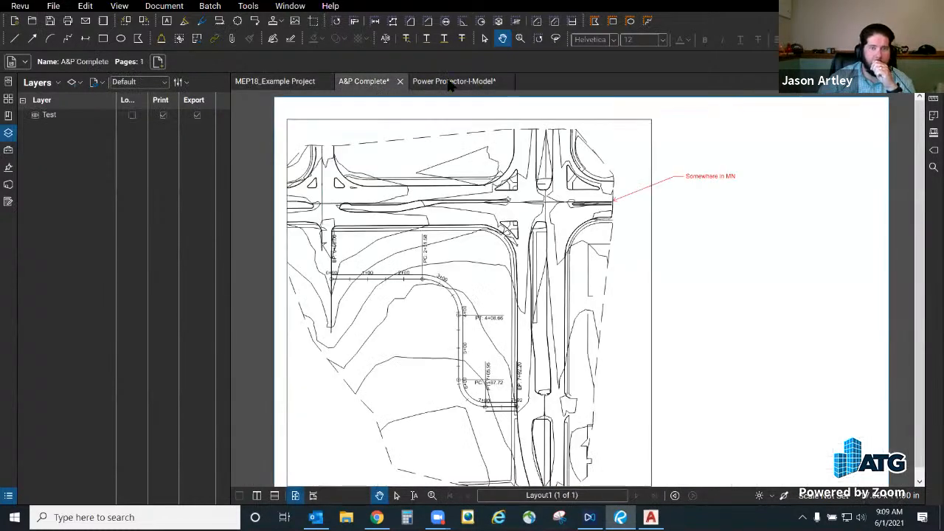
pyautogui.click(452, 82)
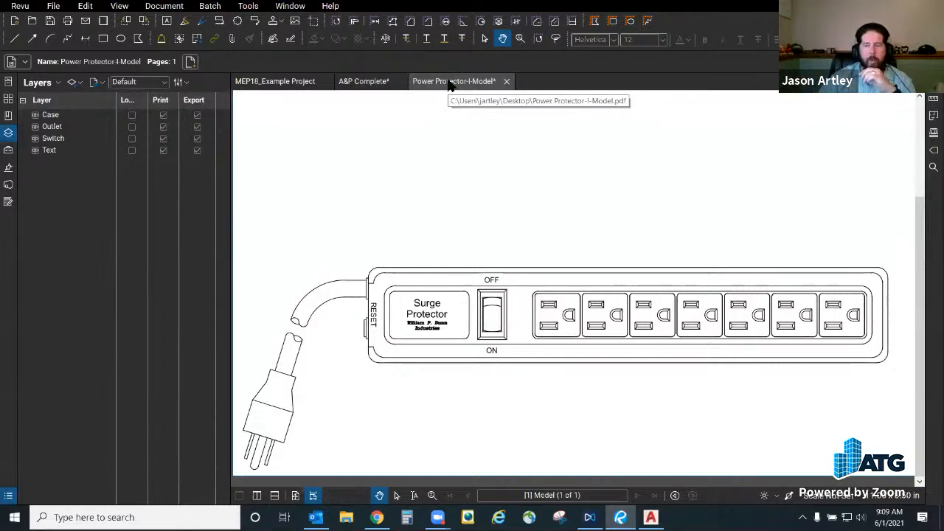
pyautogui.scroll(1, 460, 213)
pyautogui.scroll(3, 461, 214)
pyautogui.scroll(-3, 460, 214)
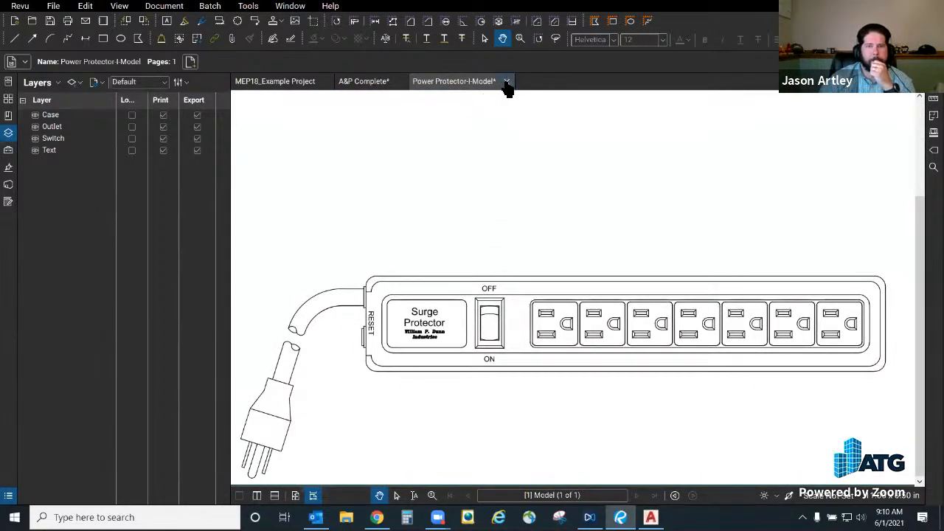
# - Keep the Power Protector-I-Model PDF open and close the A&P Complete PDF, saving its changes
pyautogui.click(507, 81)
pyautogui.click(594, 317)
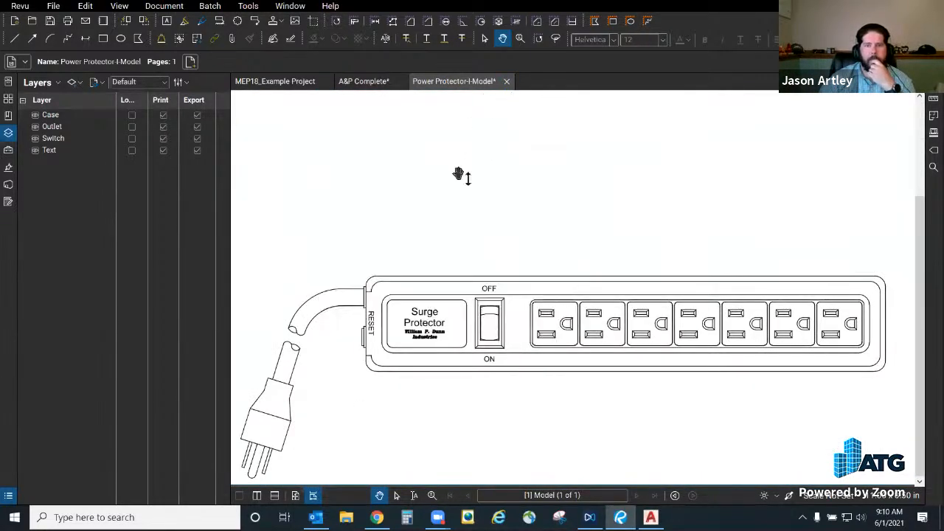
pyautogui.click(354, 81)
pyautogui.click(400, 81)
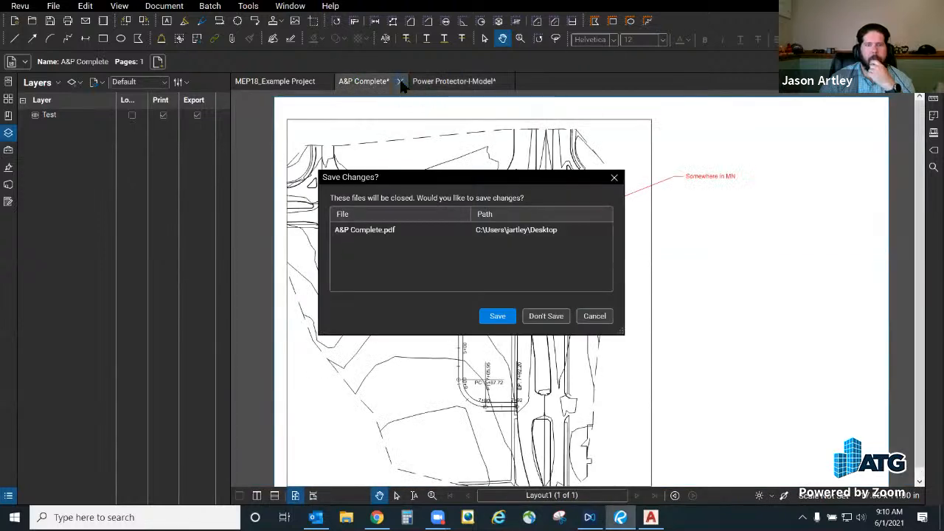
pyautogui.click(497, 315)
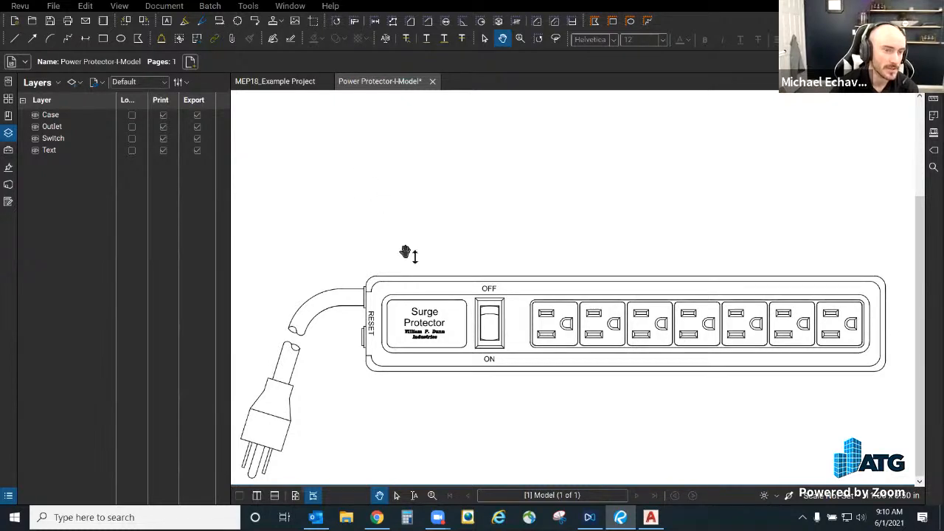
pyautogui.moveTo(415, 254); pyautogui.dragTo(417, 251)
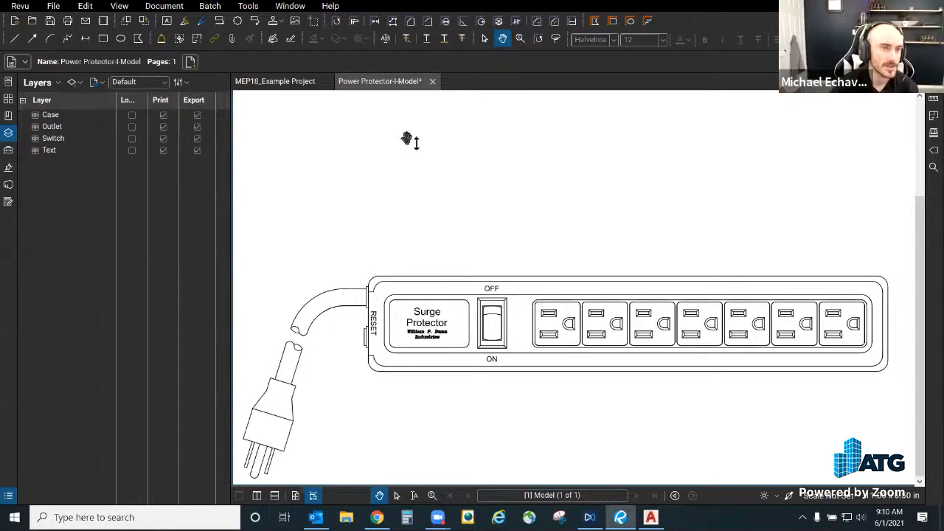
pyautogui.click(209, 7)
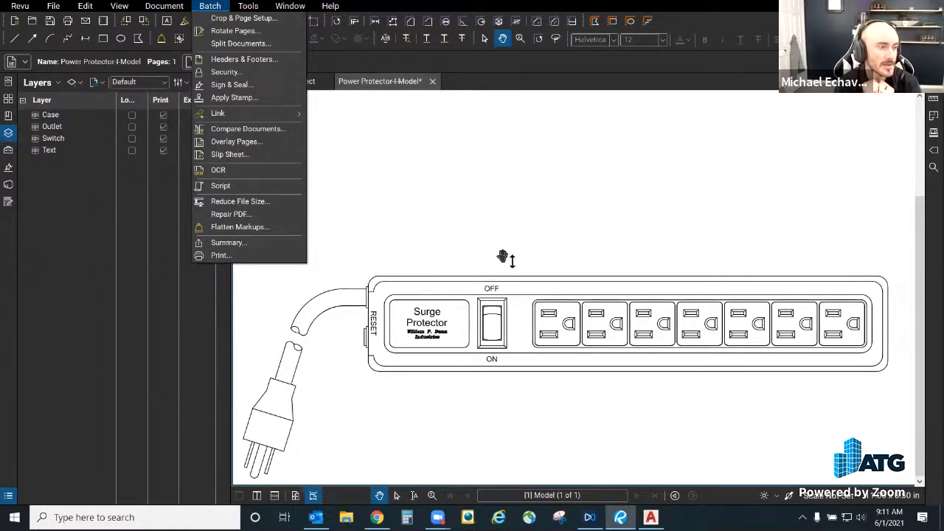
pyautogui.moveTo(249, 116)
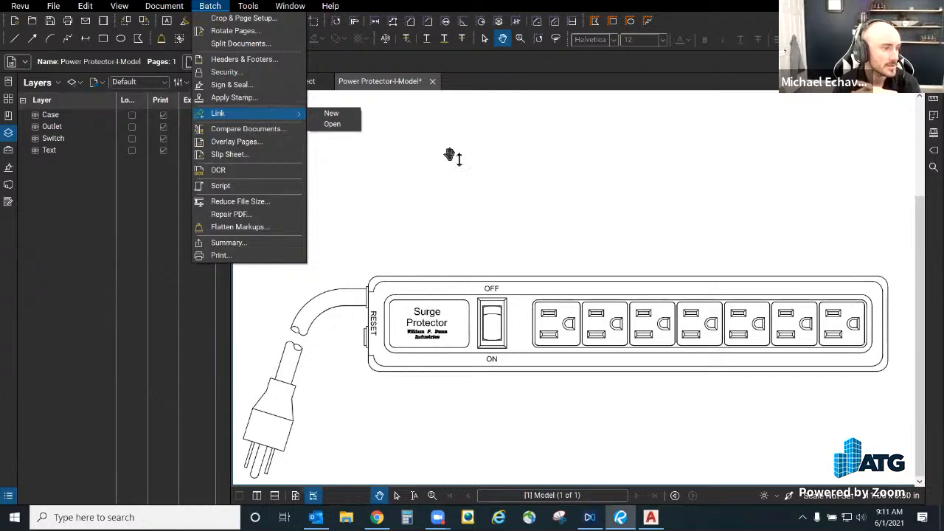
pyautogui.click(588, 190)
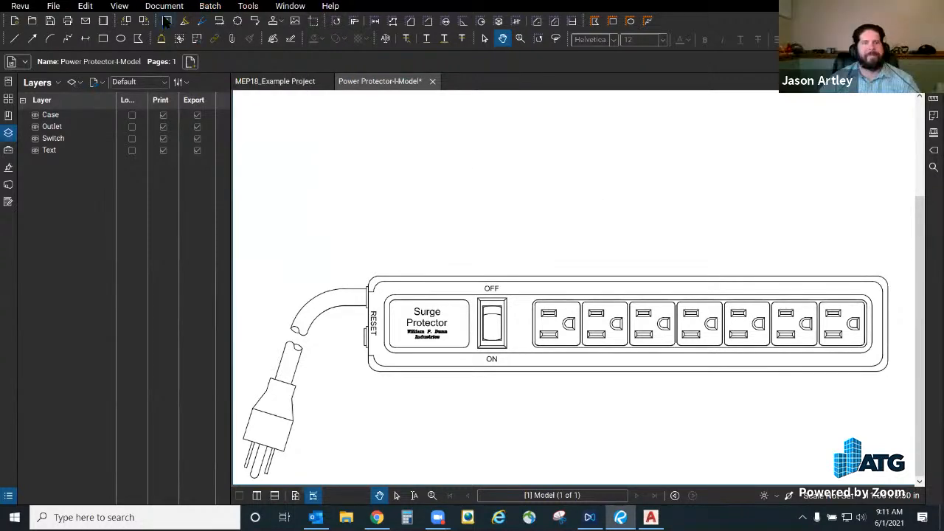
# - Review the Import Layer from Page options for the Power Protector-I-Model PDF and cancel without importing anything
pyautogui.rightClick(59, 114)
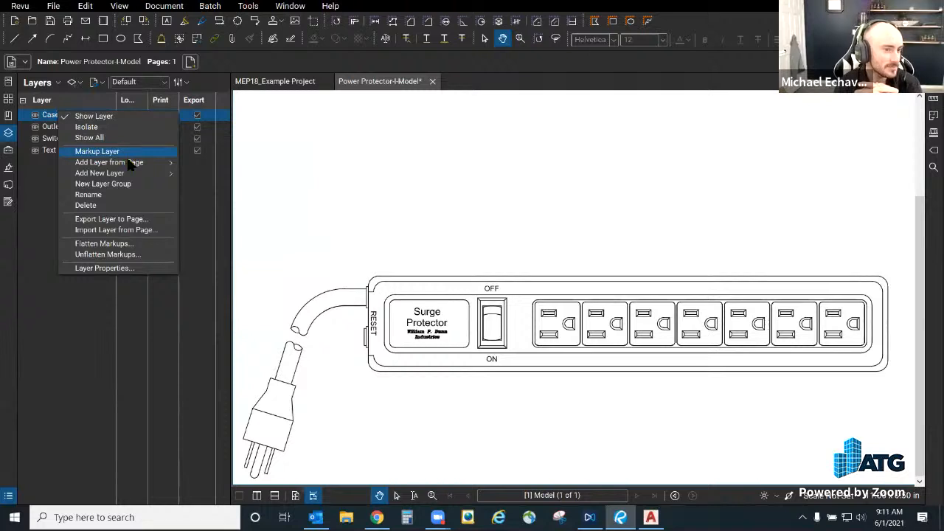
pyautogui.moveTo(130, 163)
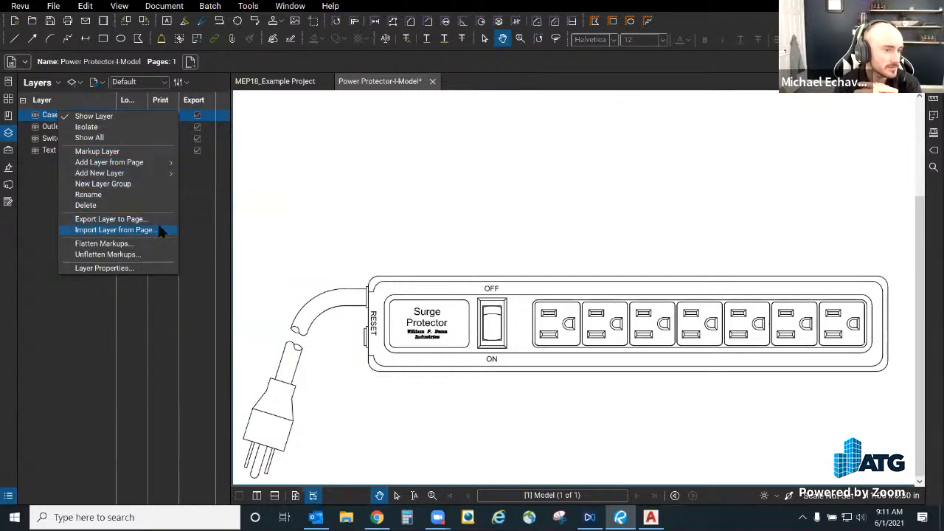
pyautogui.press('ctrl')
pyautogui.press('ctrl')
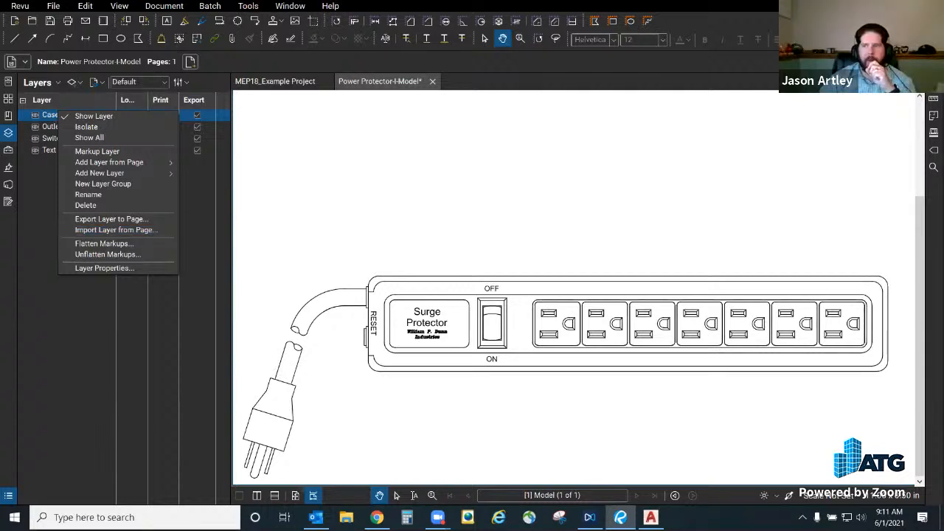
pyautogui.click(146, 232)
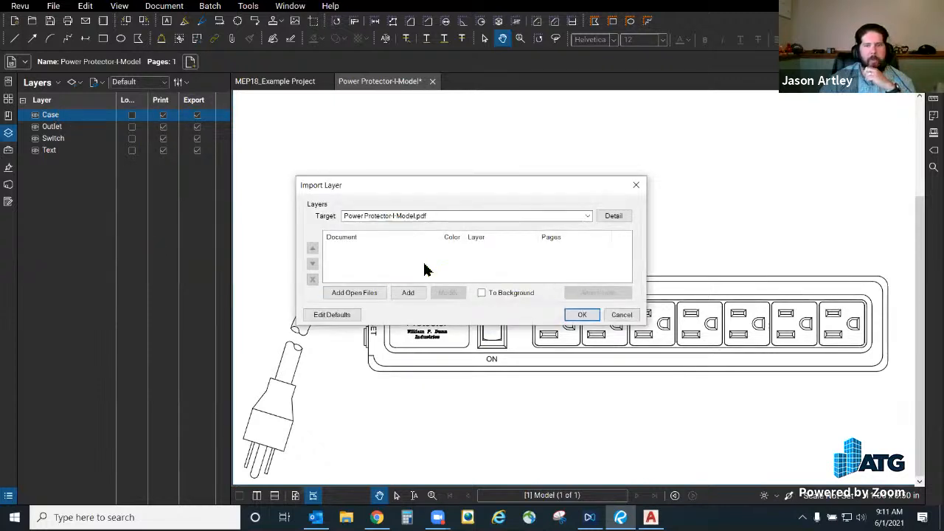
pyautogui.click(627, 317)
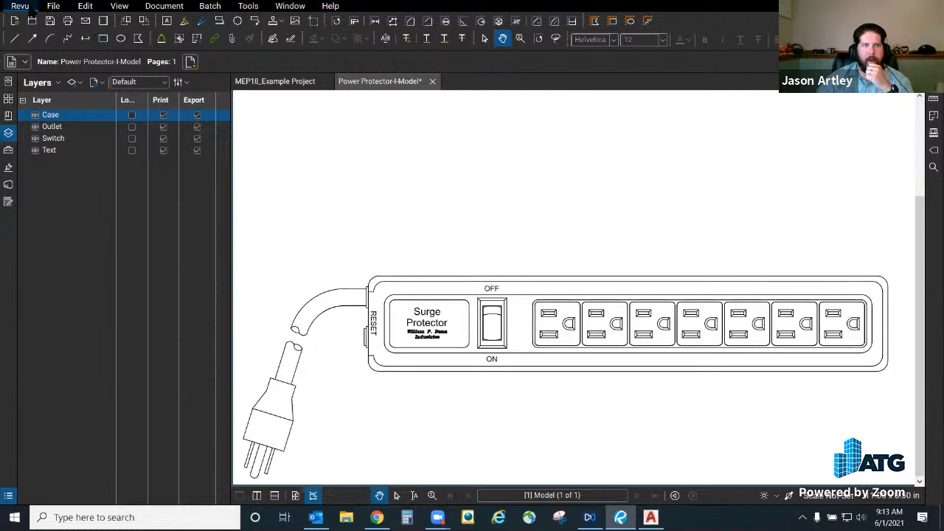
pyautogui.click(52, 6)
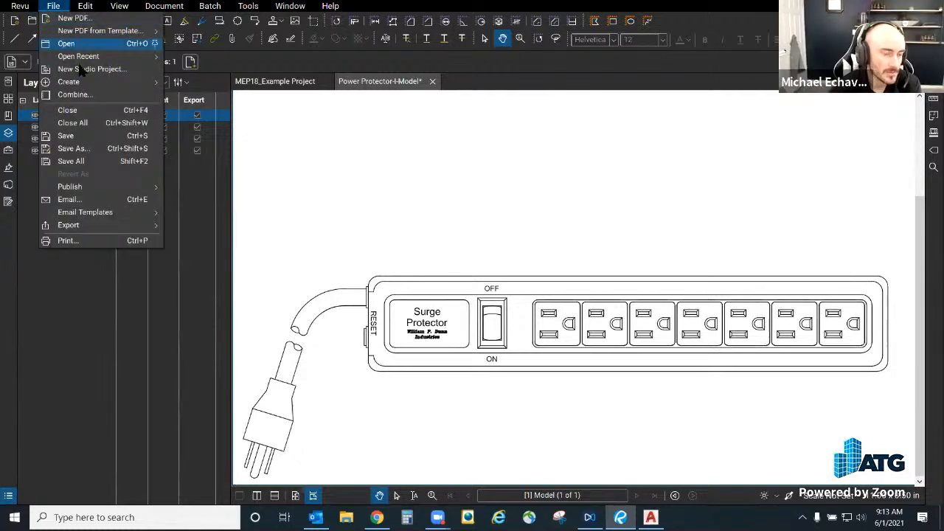
pyautogui.moveTo(135, 86)
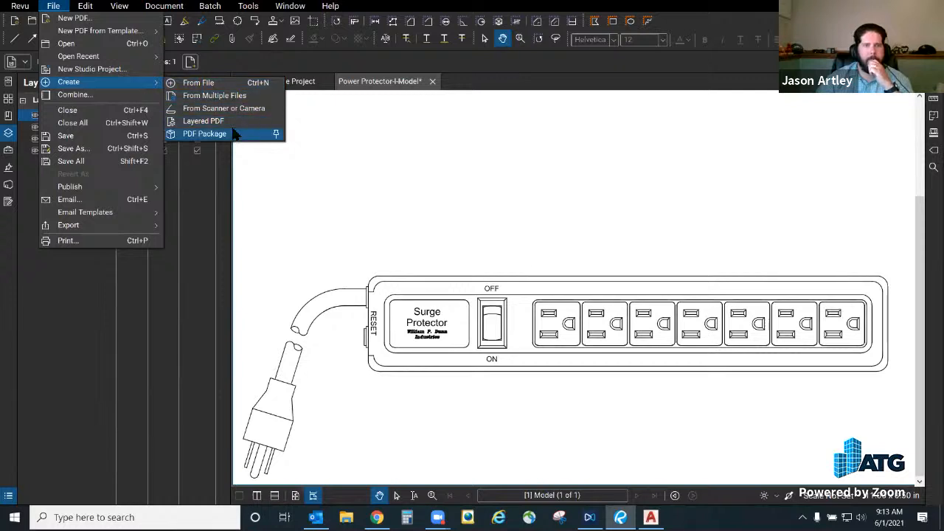
pyautogui.click(566, 161)
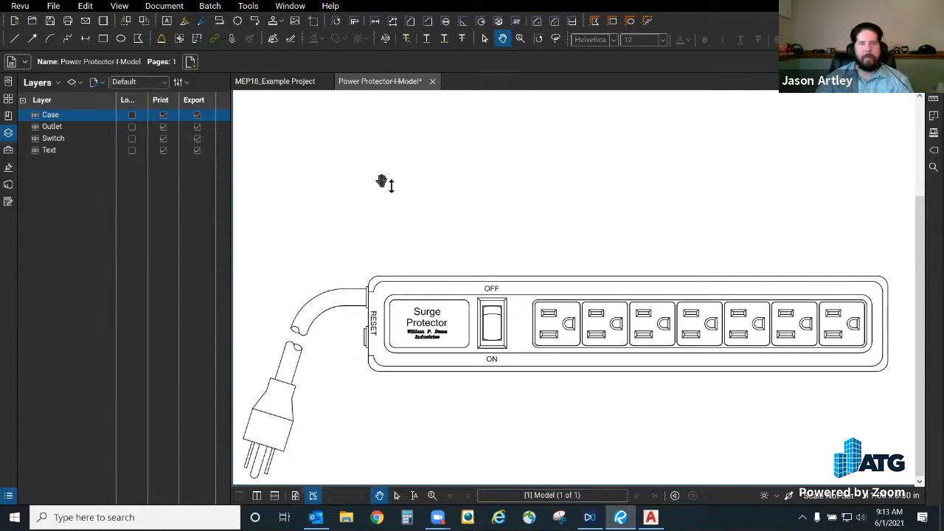
# - View the Level 2 Lighting Plan sheet in the MEP18_Example Project PDF
pyautogui.click(259, 83)
pyautogui.scroll(-2, 444, 317)
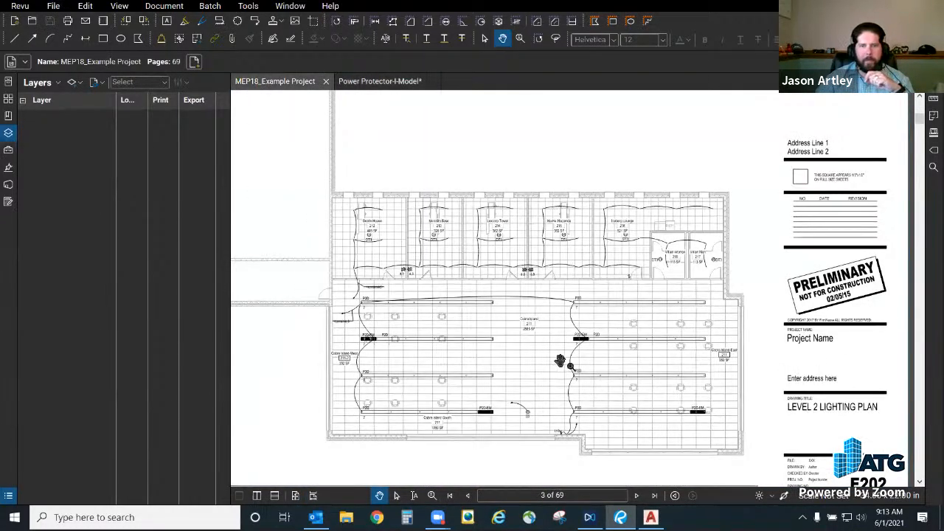
pyautogui.moveTo(589, 369); pyautogui.dragTo(576, 332)
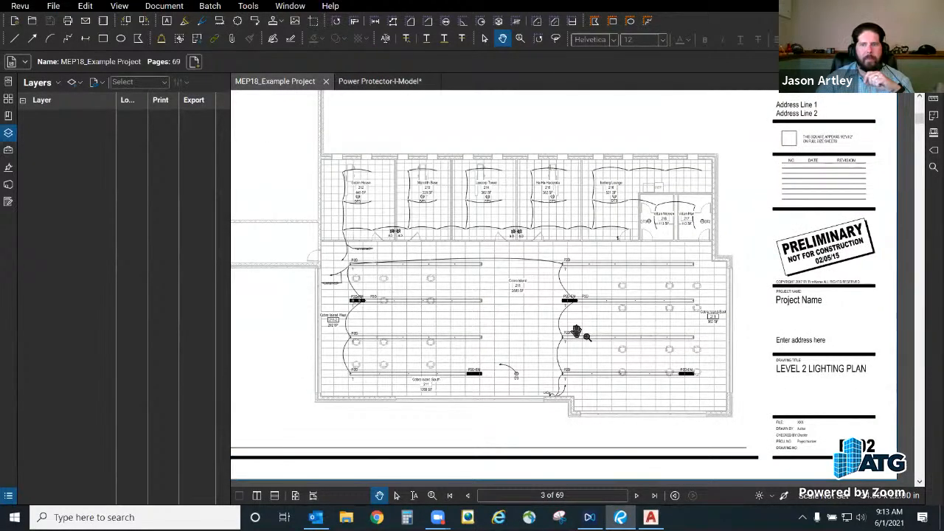
# - Create a PDF from the XUTIL-200345.dwg file on the Desktop and save it there as XUTIL-200345.pdf
pyautogui.click(53, 8)
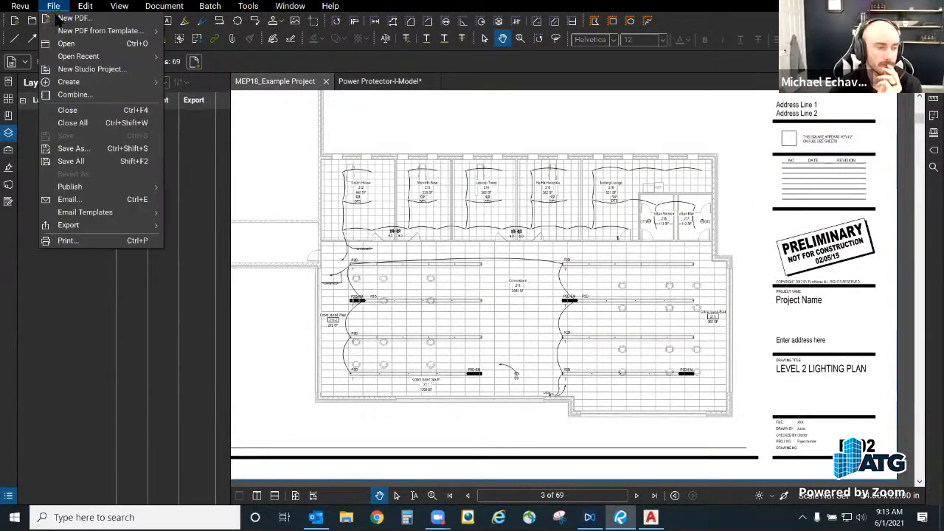
pyautogui.moveTo(98, 77)
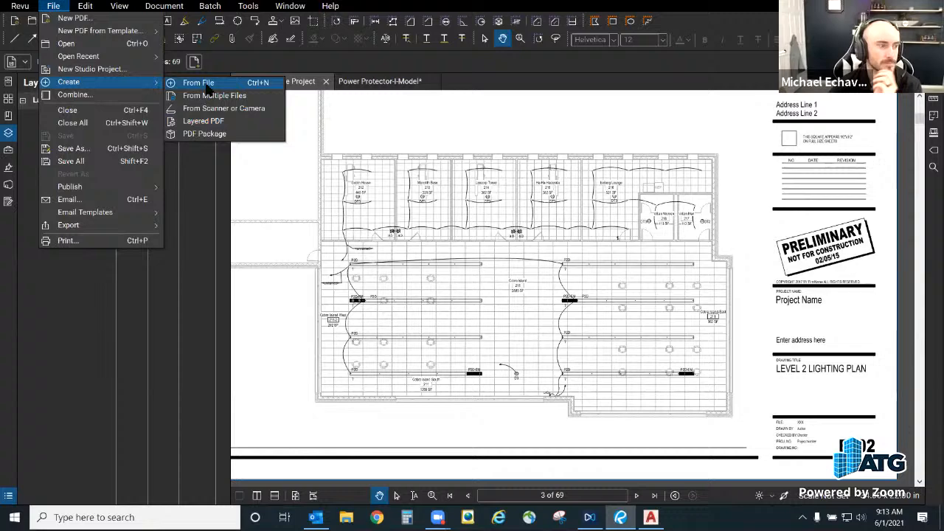
pyautogui.click(244, 83)
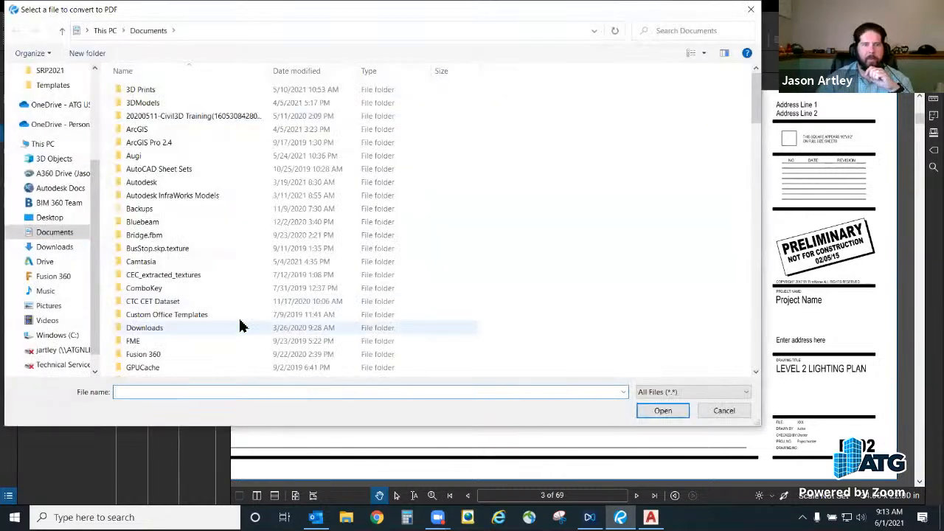
pyautogui.click(55, 219)
pyautogui.scroll(-6, 247, 278)
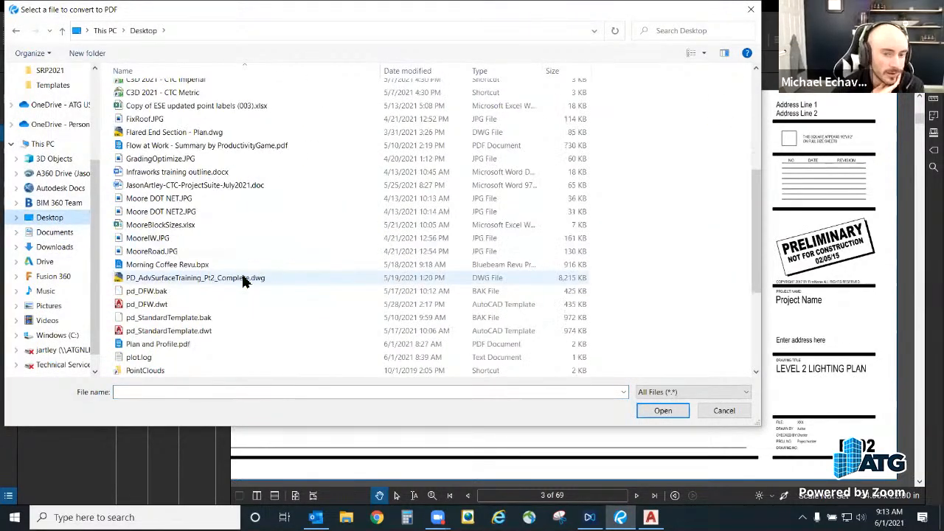
pyautogui.scroll(-4, 295, 289)
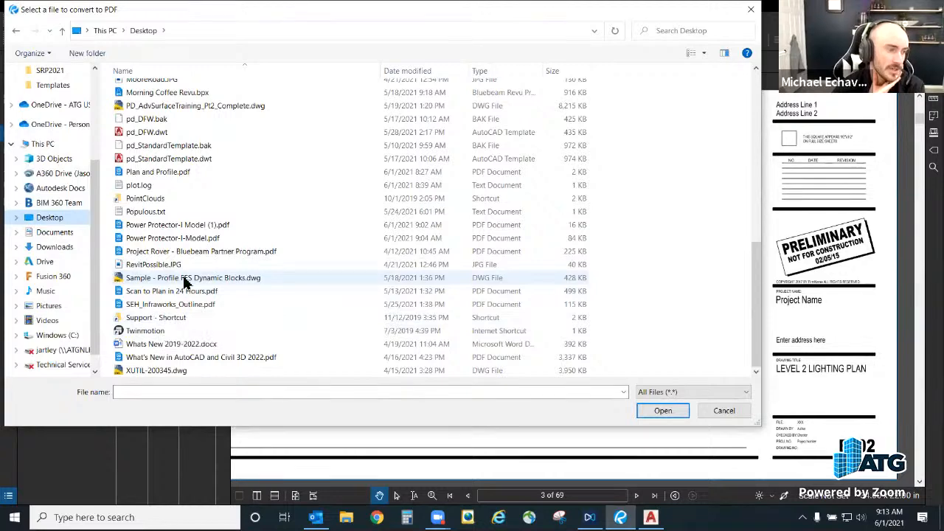
pyautogui.click(156, 371)
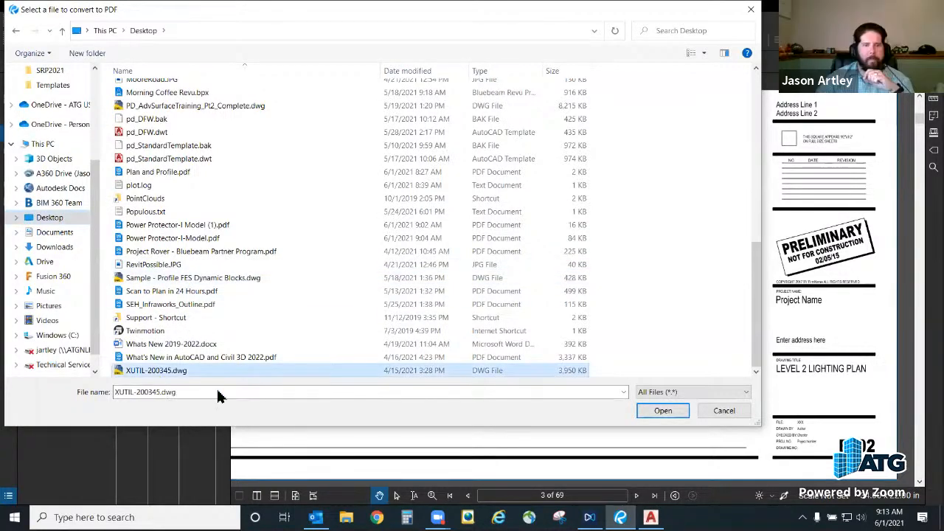
pyautogui.click(671, 414)
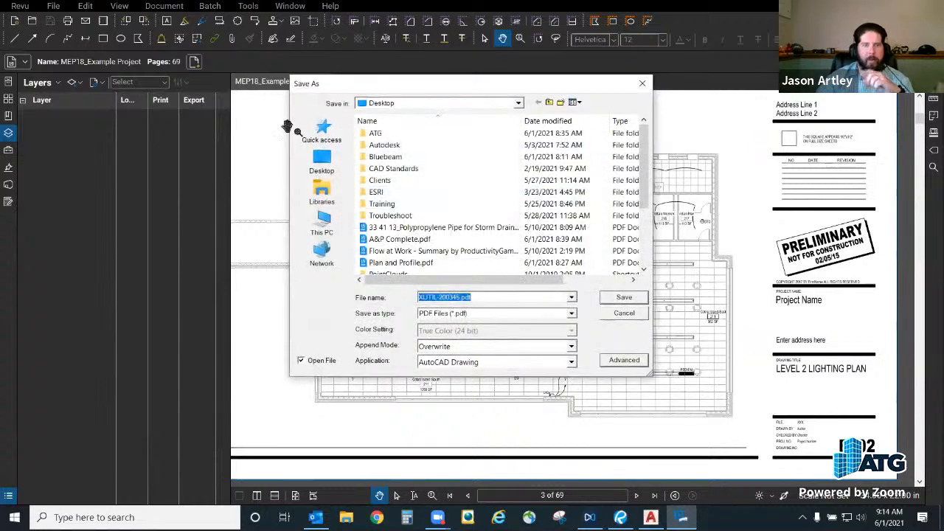
pyautogui.click(614, 299)
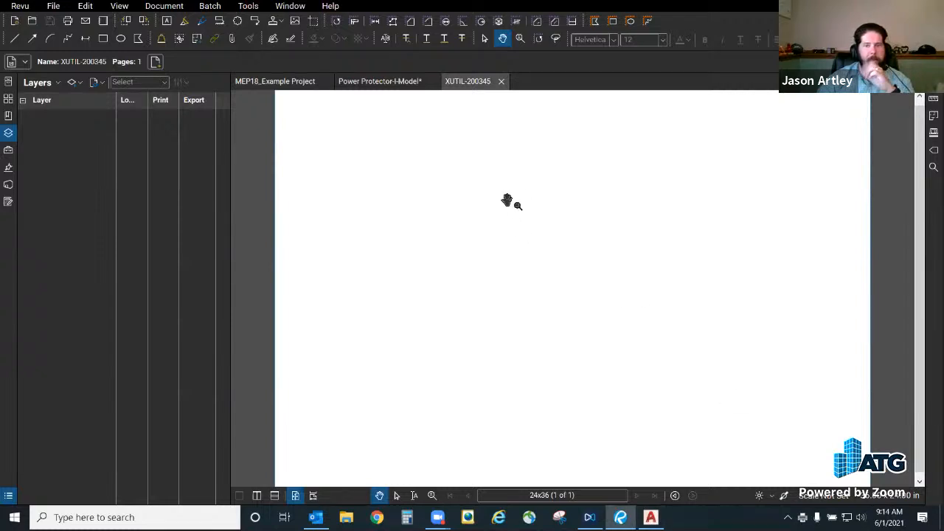
# - Inspect the 24x36 page of the XUTIL-200345 PDF for converted drawing content and close the file
pyautogui.moveTo(534, 337)
pyautogui.mouseDown()
pyautogui.moveTo(461, 172)
pyautogui.moveTo(519, 397)
pyautogui.mouseUp()
pyautogui.moveTo(667, 334)
pyautogui.mouseDown()
pyautogui.moveTo(565, 278)
pyautogui.moveTo(509, 225)
pyautogui.mouseUp()
pyautogui.moveTo(525, 298)
pyautogui.mouseDown()
pyautogui.moveTo(659, 315)
pyautogui.moveTo(707, 337)
pyautogui.mouseUp()
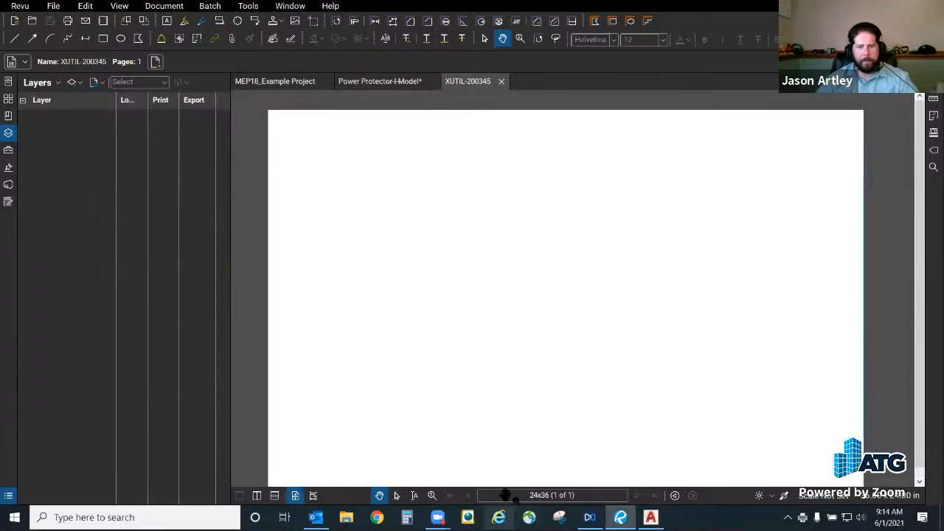
pyautogui.moveTo(589, 421)
pyautogui.mouseDown()
pyautogui.moveTo(531, 327)
pyautogui.moveTo(573, 411)
pyautogui.mouseUp()
pyautogui.scroll(-2, 483, 309)
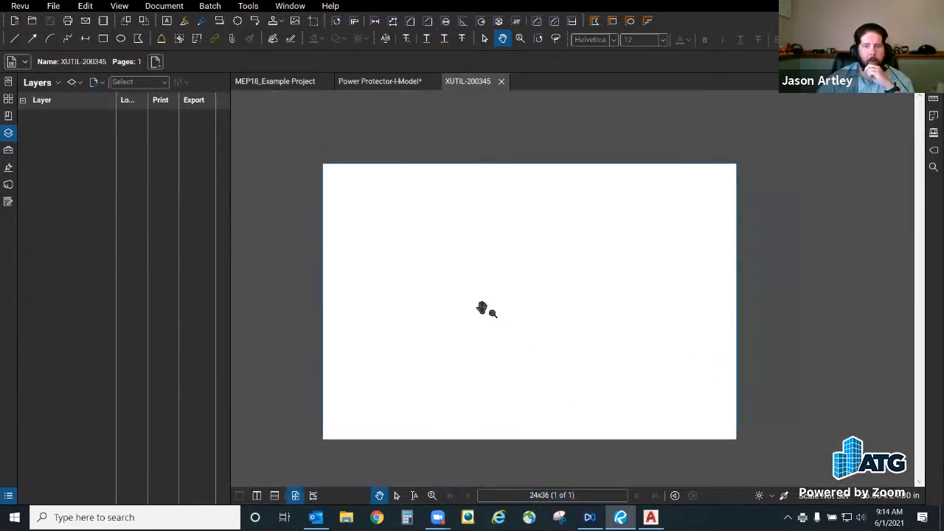
pyautogui.scroll(1, 460, 329)
pyautogui.scroll(-1, 461, 328)
pyautogui.moveTo(536, 362); pyautogui.dragTo(489, 307)
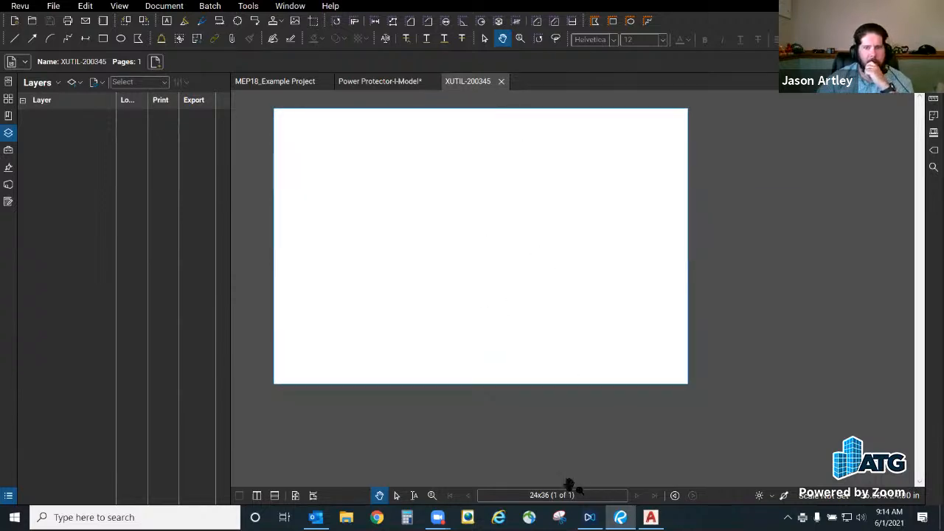
pyautogui.click(501, 81)
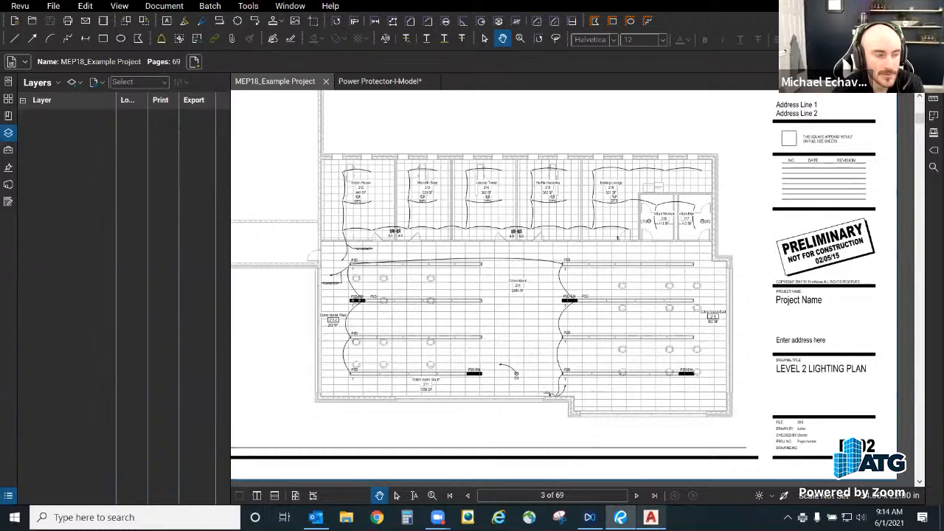
# - Switch to AutoCAD, view the Power Protector-I drawing's model space and B-Sized layout, and return to Bluebeam Revu
pyautogui.click(650, 517)
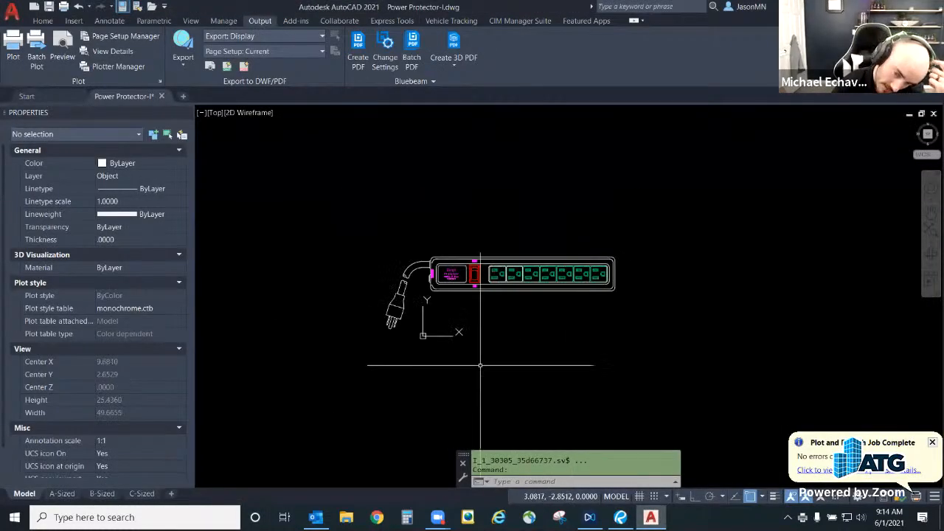
pyautogui.scroll(2, 530, 308)
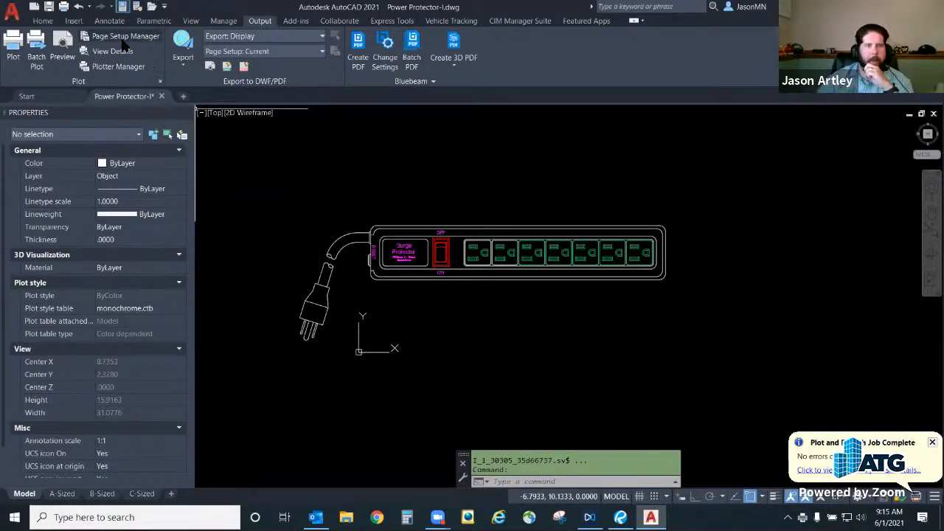
pyautogui.click(59, 494)
pyautogui.click(101, 495)
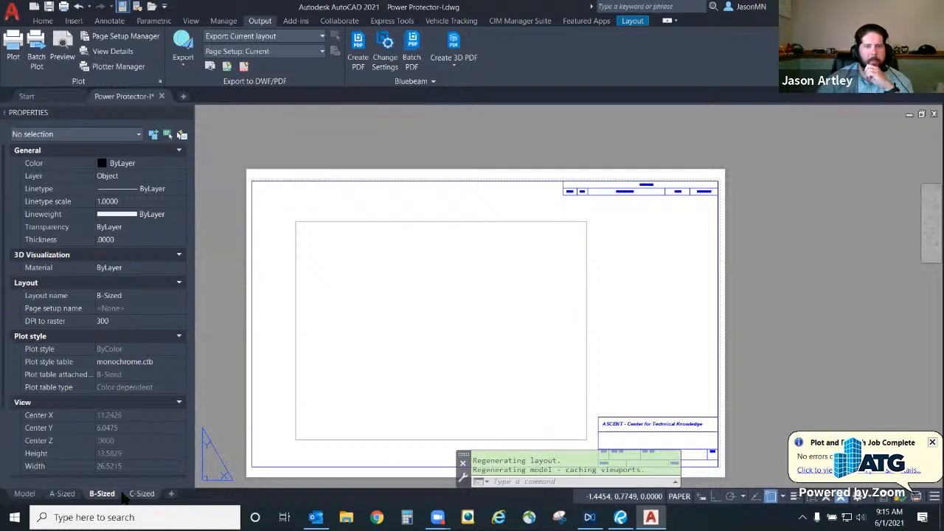
pyautogui.click(24, 494)
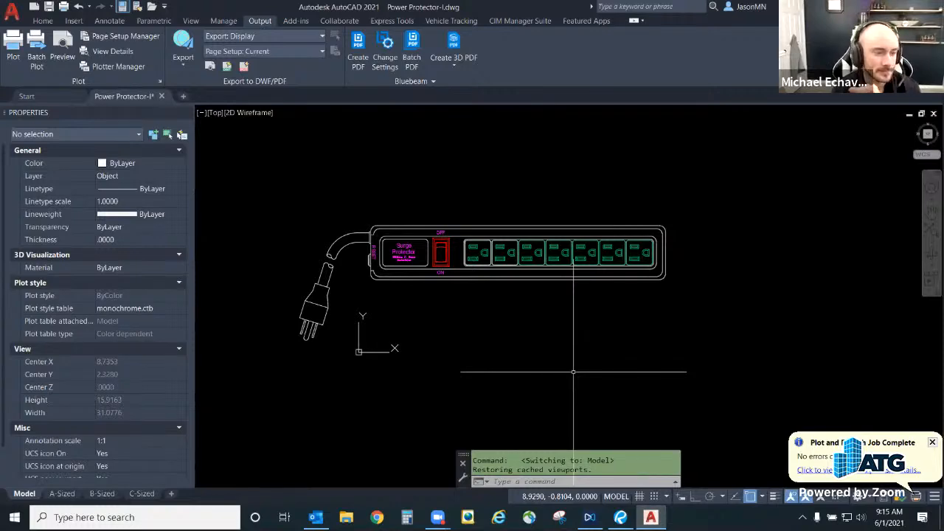
pyautogui.click(620, 518)
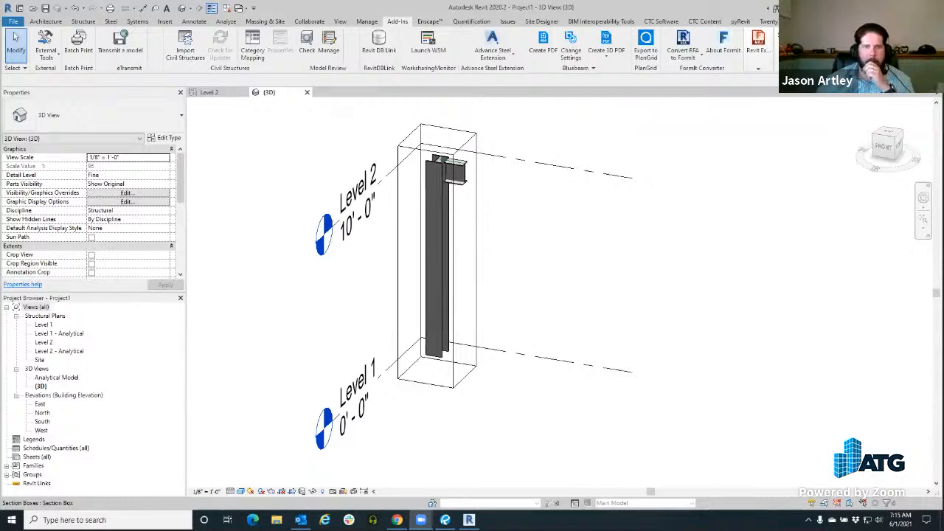
# - Switch to Bluebeam Revu, close the TYPICAL STEPPED FOOTING PDF and hide the Markups List
pyautogui.click(445, 520)
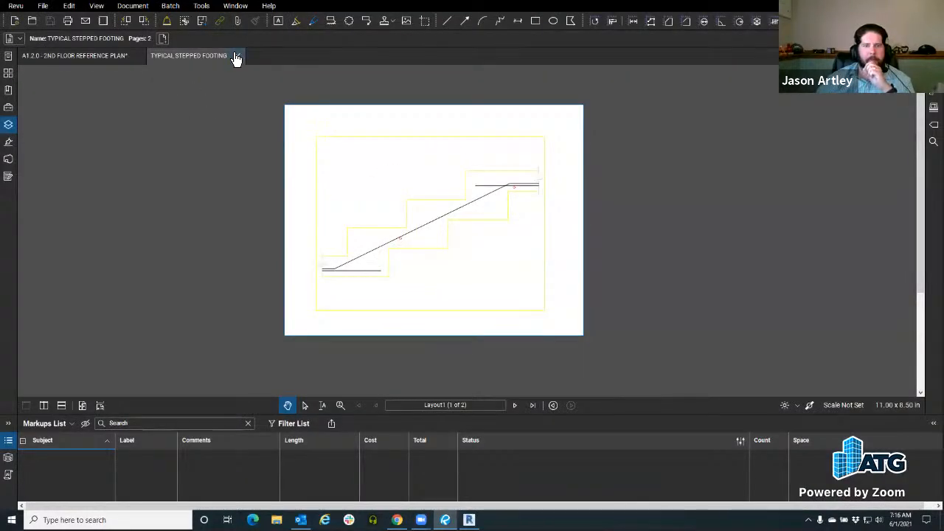
pyautogui.click(236, 56)
pyautogui.click(8, 440)
pyautogui.moveTo(201, 261); pyautogui.dragTo(275, 265)
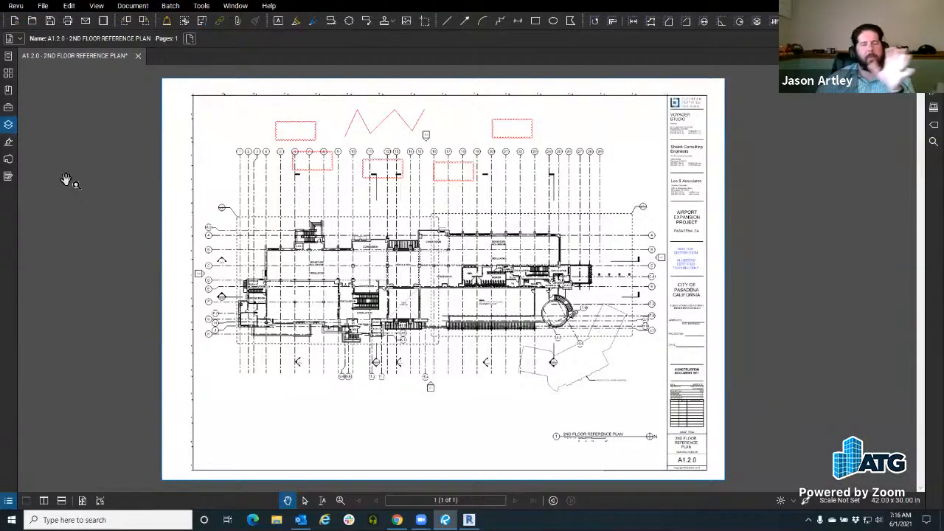
# - Open Residential_Sample_Project.pdf from the Export Revit folder inside Exercise Documents > Spaces
pyautogui.click(42, 6)
pyautogui.click(96, 45)
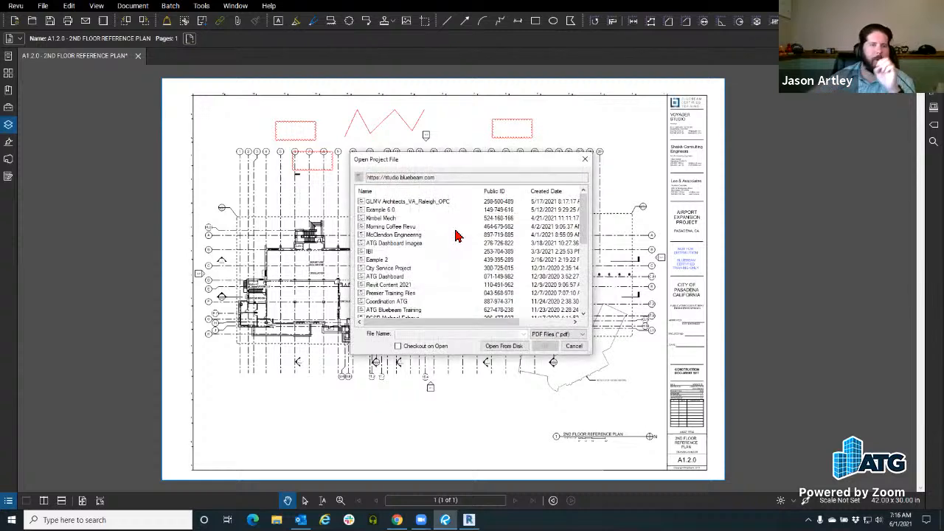
pyautogui.click(504, 346)
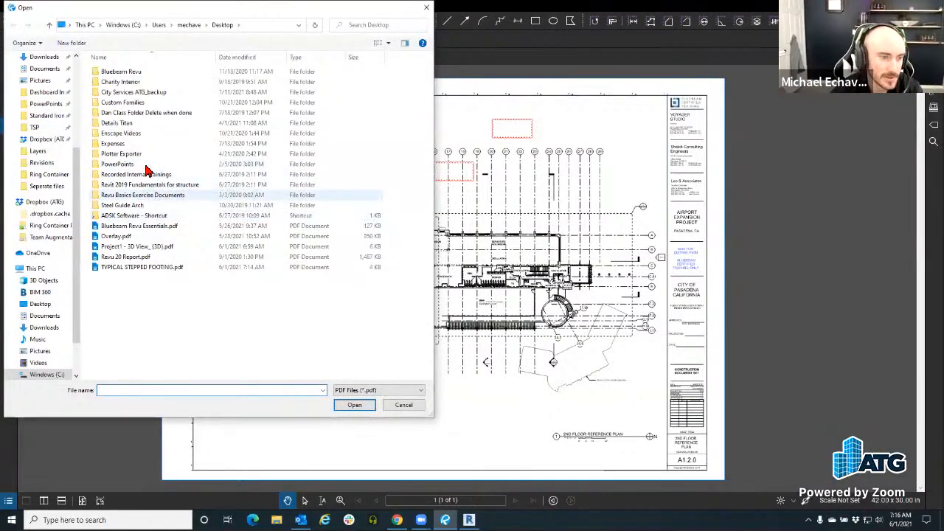
pyautogui.scroll(5, 51, 184)
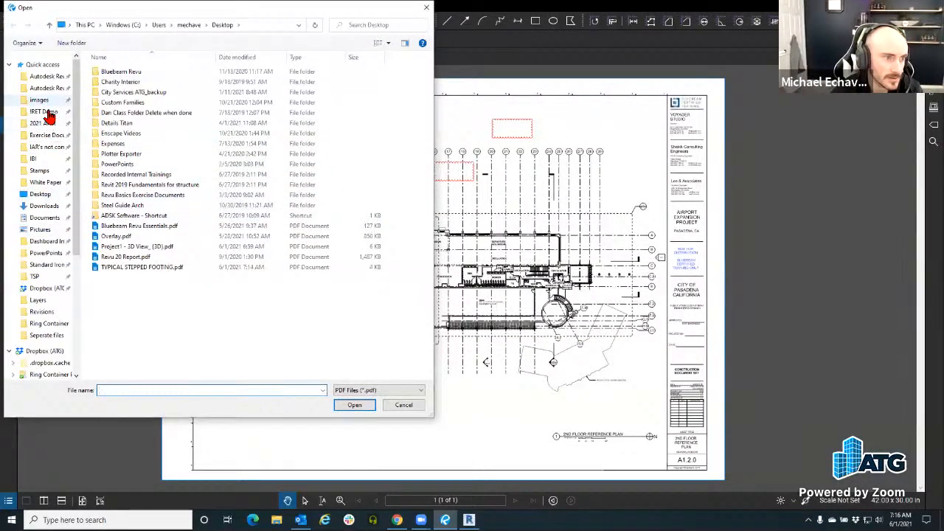
pyautogui.click(50, 136)
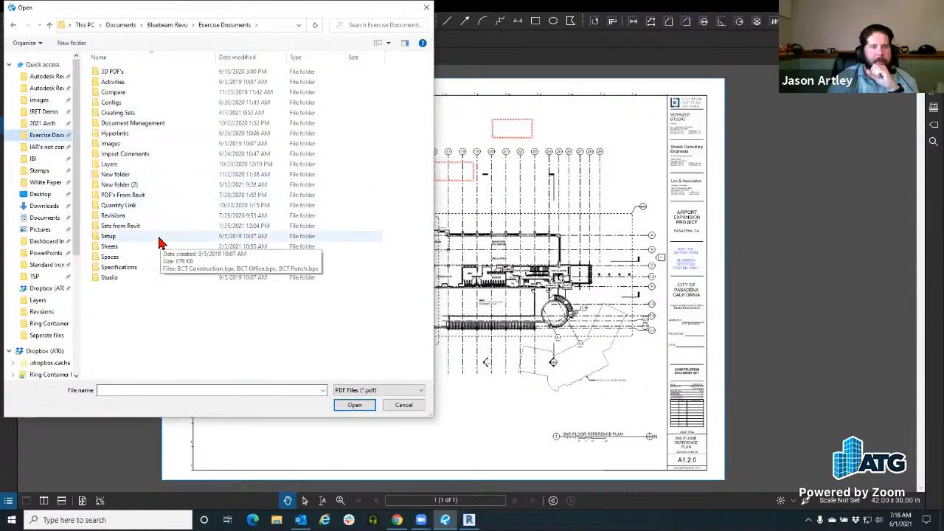
pyautogui.doubleClick(154, 257)
pyautogui.doubleClick(140, 73)
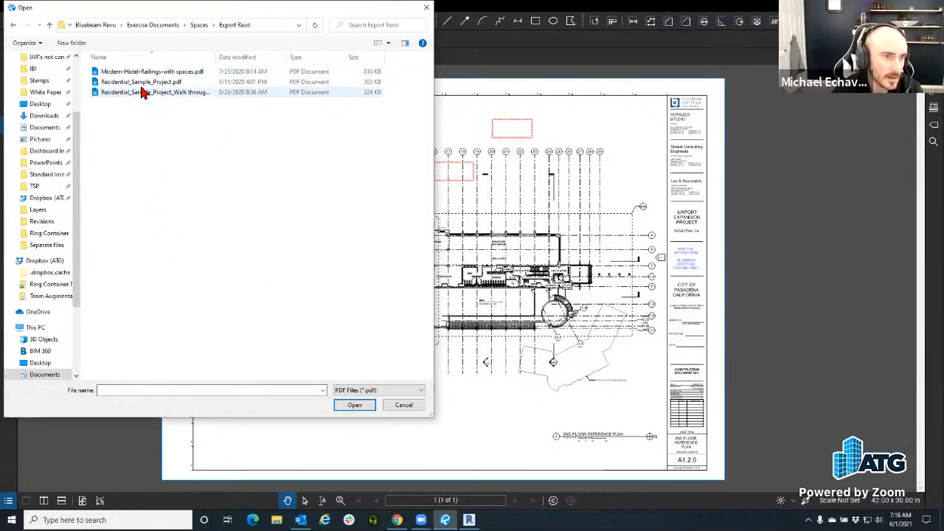
pyautogui.click(144, 82)
pyautogui.click(353, 406)
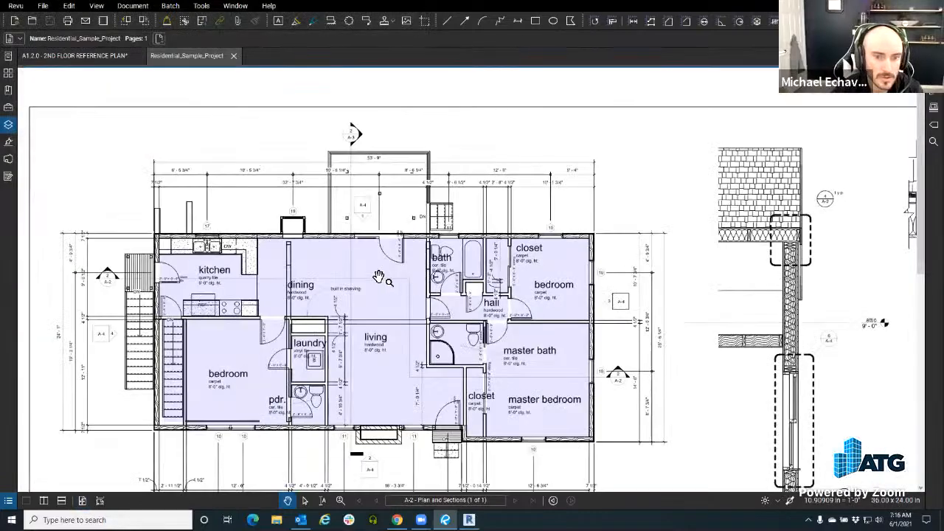
# - Examine the A-2 Plan and Sections sheet with its shaded first-floor rooms, and check its Markups List
pyautogui.scroll(-6, 378, 276)
pyautogui.moveTo(410, 341); pyautogui.dragTo(364, 272)
pyautogui.scroll(2, 364, 272)
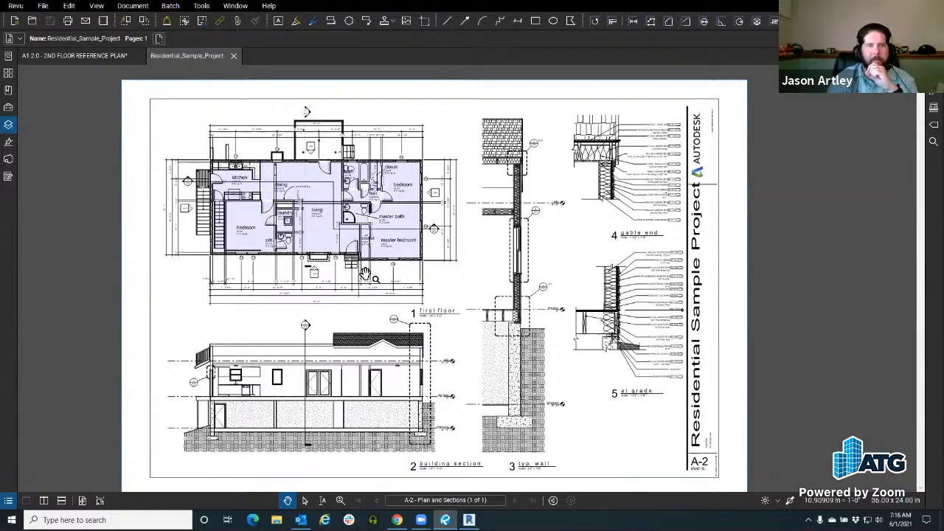
pyautogui.scroll(3, 270, 225)
pyautogui.scroll(-5, 246, 242)
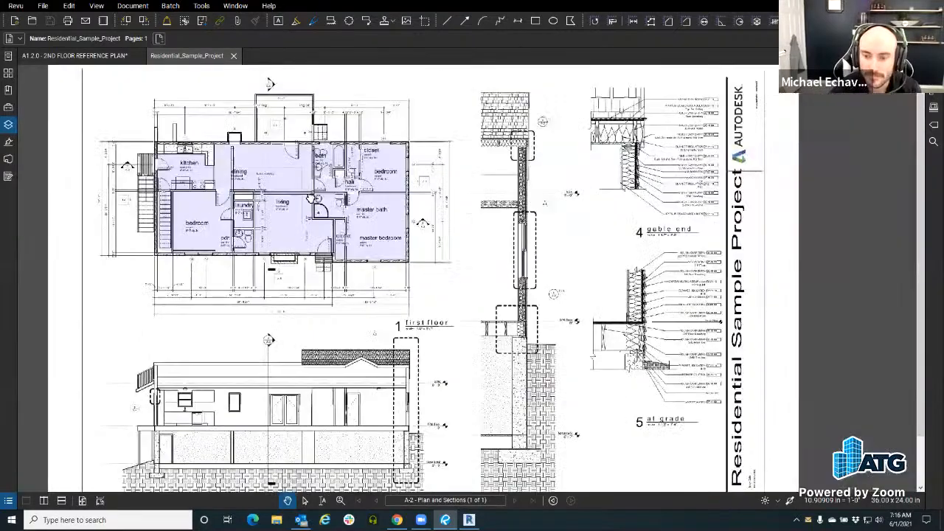
pyautogui.scroll(-3, 336, 201)
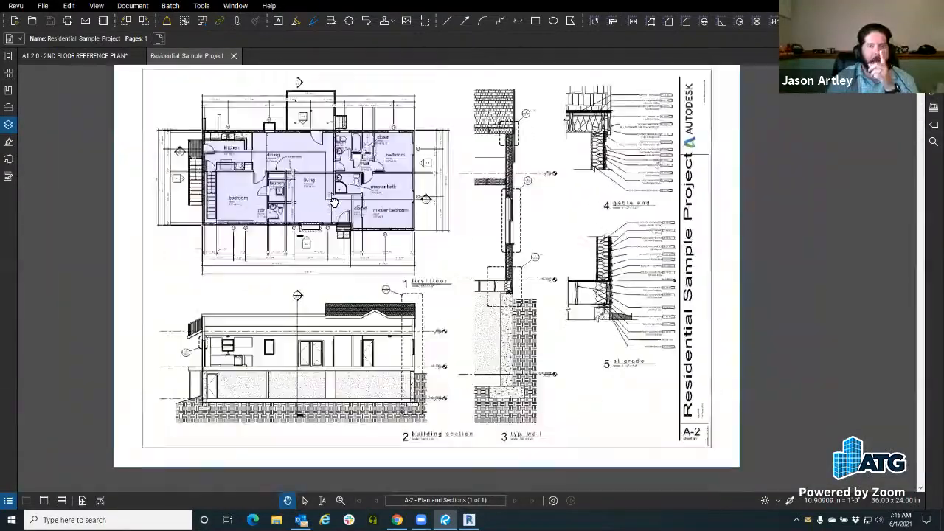
pyautogui.moveTo(336, 201); pyautogui.dragTo(336, 197)
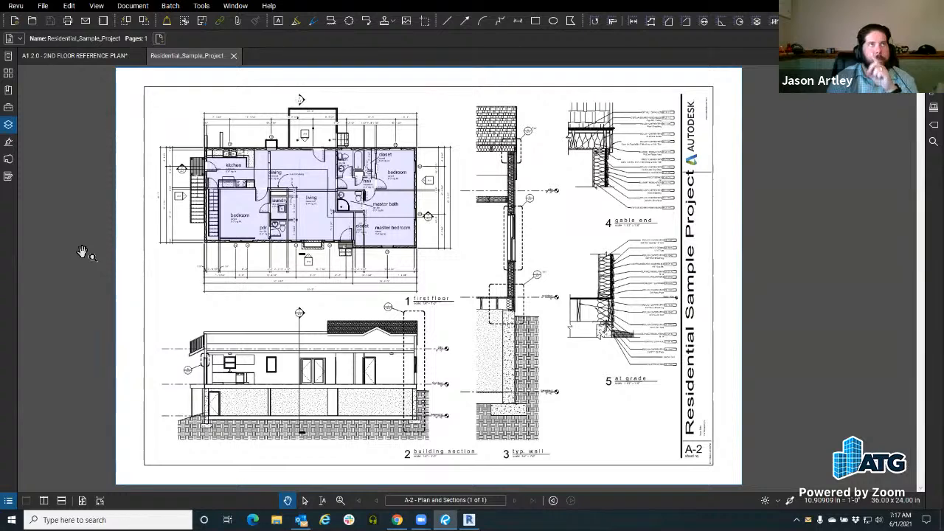
pyautogui.click(8, 500)
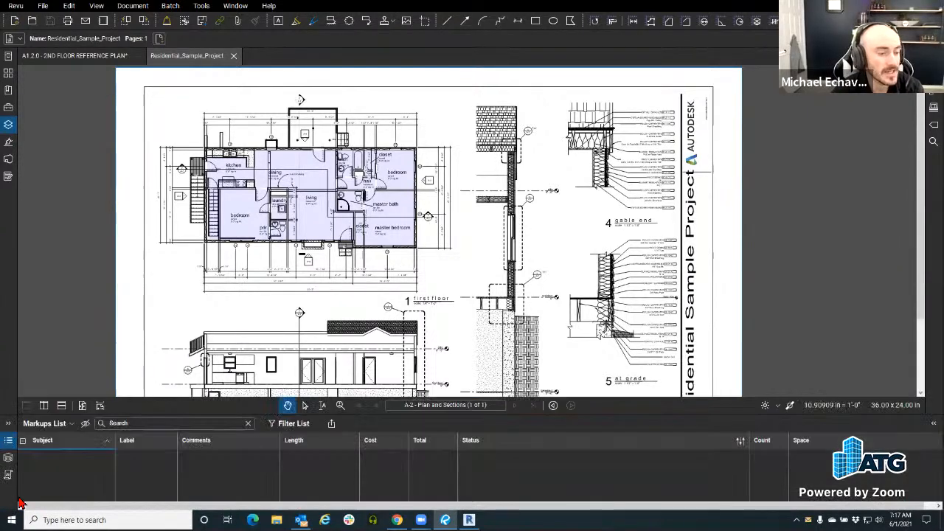
pyautogui.click(8, 441)
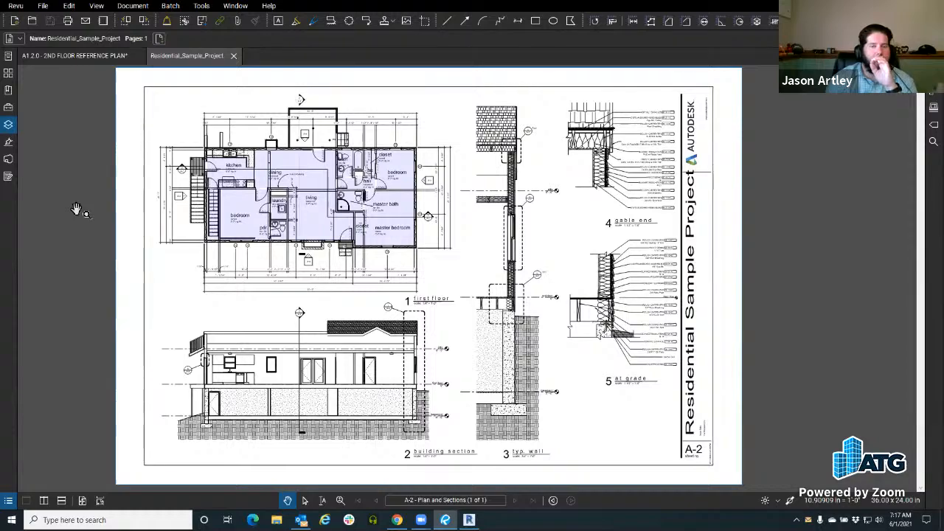
pyautogui.scroll(2, 329, 255)
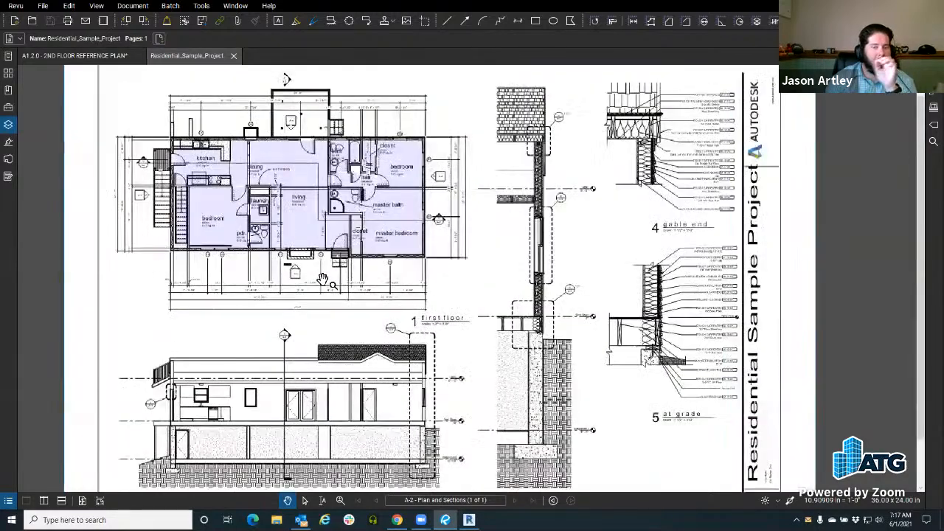
pyautogui.scroll(-3, 328, 248)
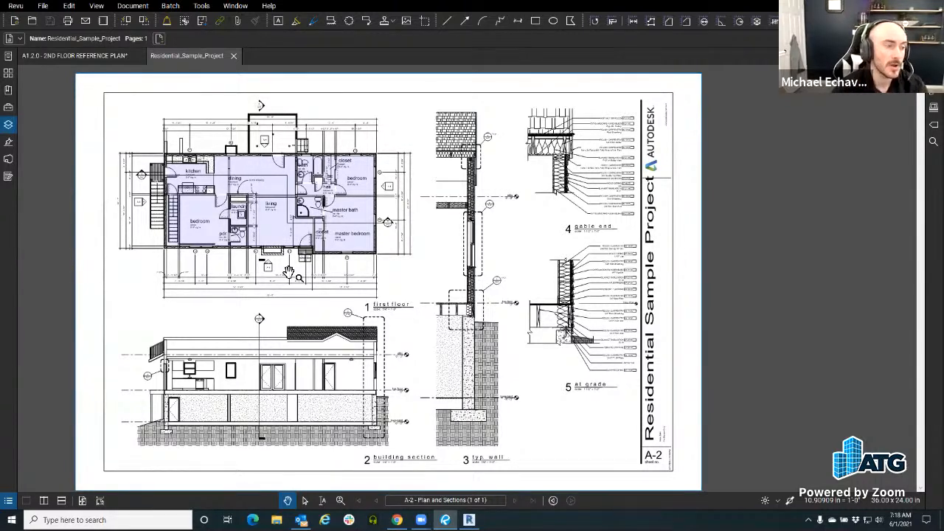
# - Show the Markups List for the residential sheet and enlarge it beneath the floor plan
pyautogui.click(9, 500)
pyautogui.moveTo(118, 379); pyautogui.dragTo(118, 338)
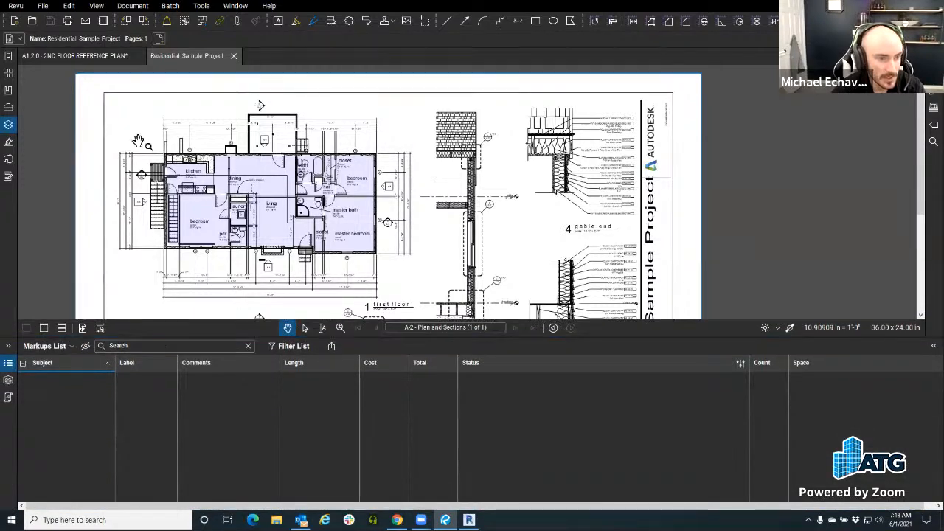
pyautogui.scroll(6, 140, 140)
pyautogui.moveTo(222, 157); pyautogui.dragTo(198, 198)
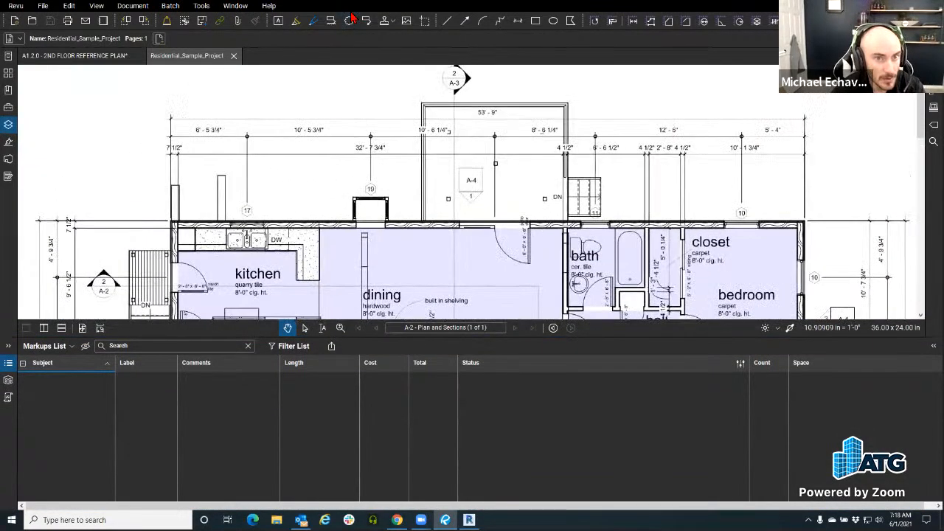
# - Add an Architect Review cloud callout around the plan's upper-left corner above the kitchen, reading "Move over 12'"
pyautogui.click(11, 107)
pyautogui.click(74, 237)
pyautogui.scroll(3, 66, 222)
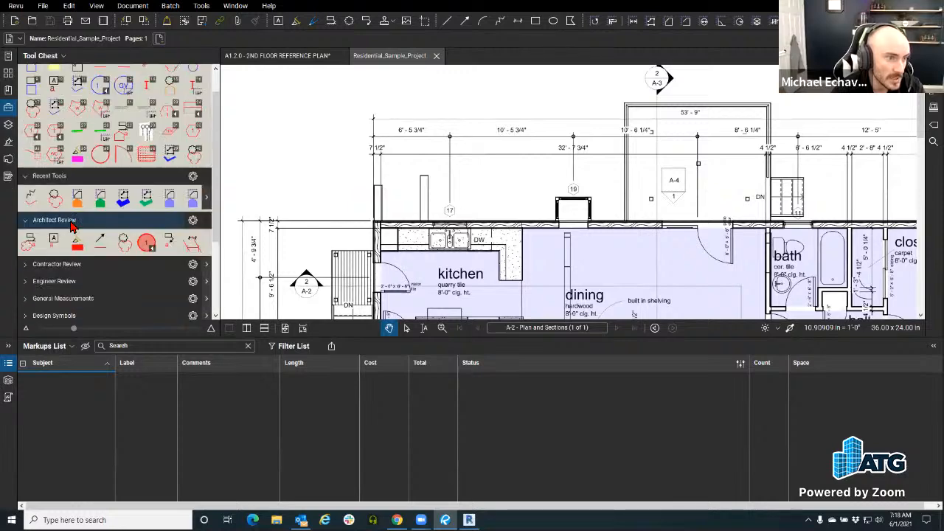
pyautogui.click(29, 241)
pyautogui.moveTo(357, 107); pyautogui.dragTo(469, 235)
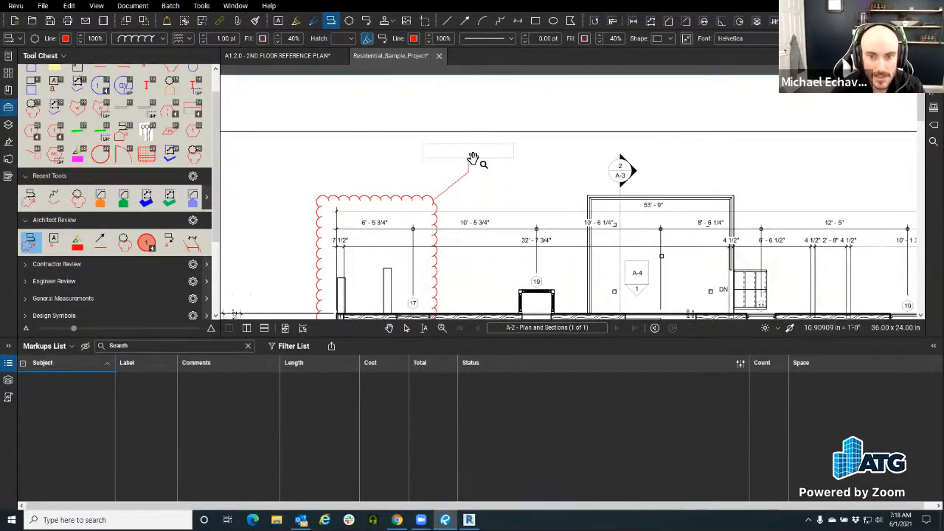
pyautogui.click(478, 162)
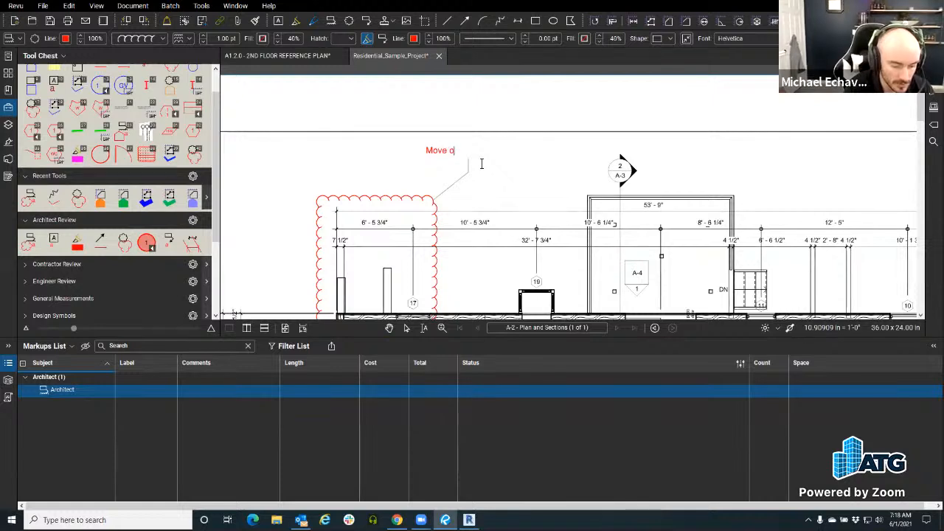
pyautogui.write("Move over 12'")
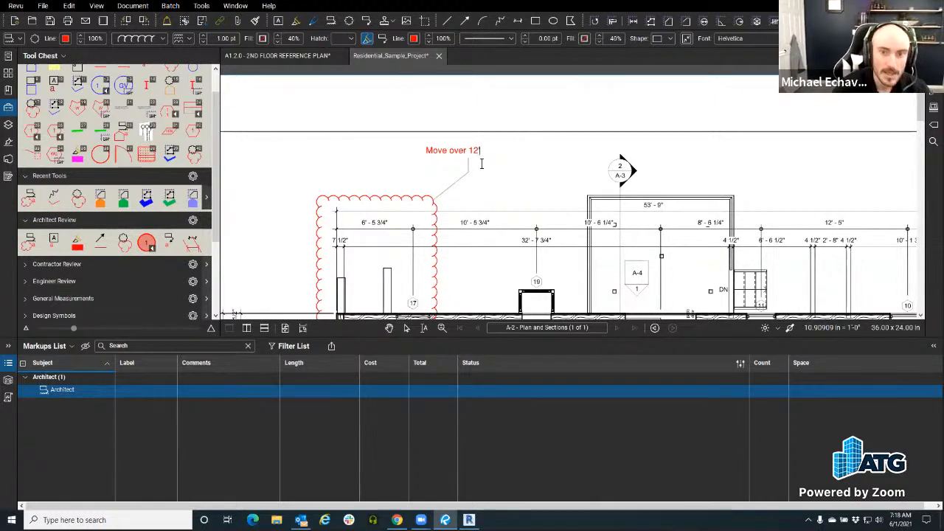
pyautogui.click(537, 190)
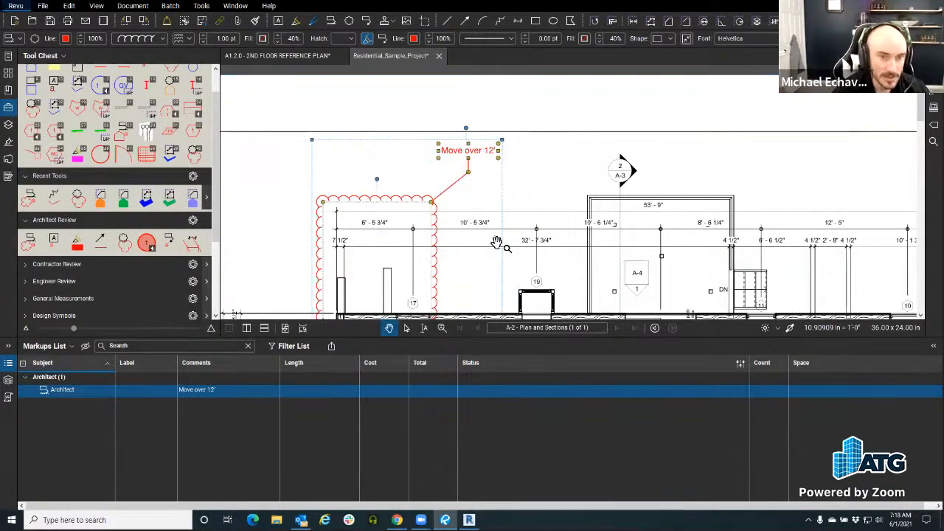
# - Add an Engineer Review cloud callout around the projecting deck outline above the living room, reading "Not enough room"
pyautogui.click(25, 281)
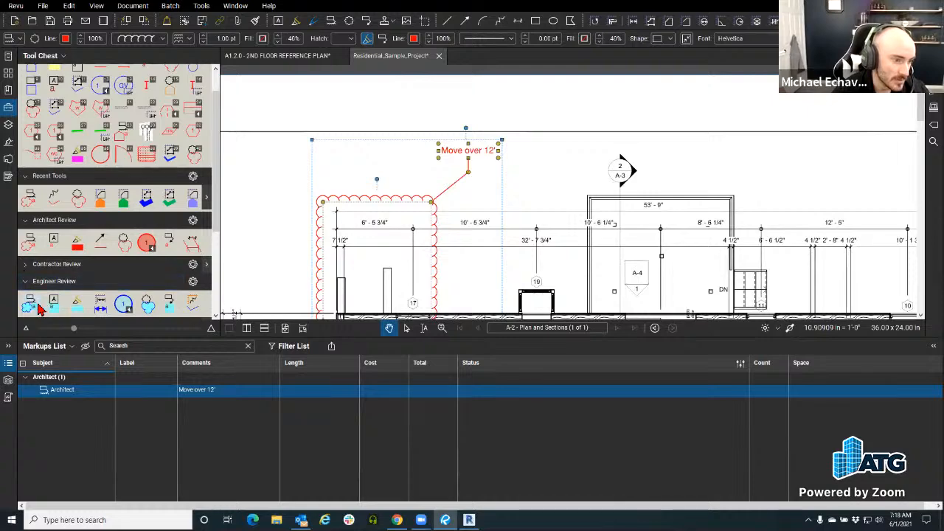
pyautogui.click(30, 303)
pyautogui.moveTo(564, 204); pyautogui.dragTo(393, 197)
pyautogui.moveTo(405, 144)
pyautogui.mouseDown()
pyautogui.moveTo(567, 261)
pyautogui.moveTo(580, 249)
pyautogui.mouseUp()
pyautogui.click(666, 149)
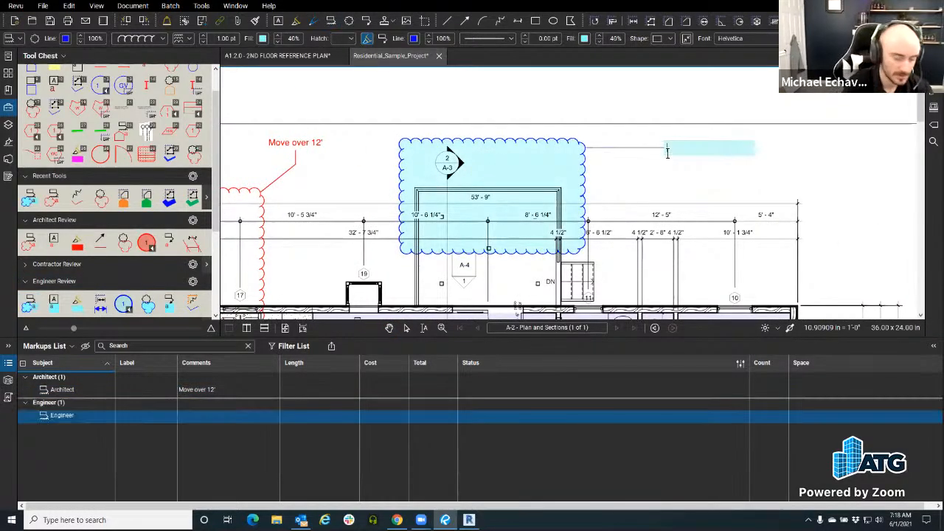
pyautogui.write('Not e')
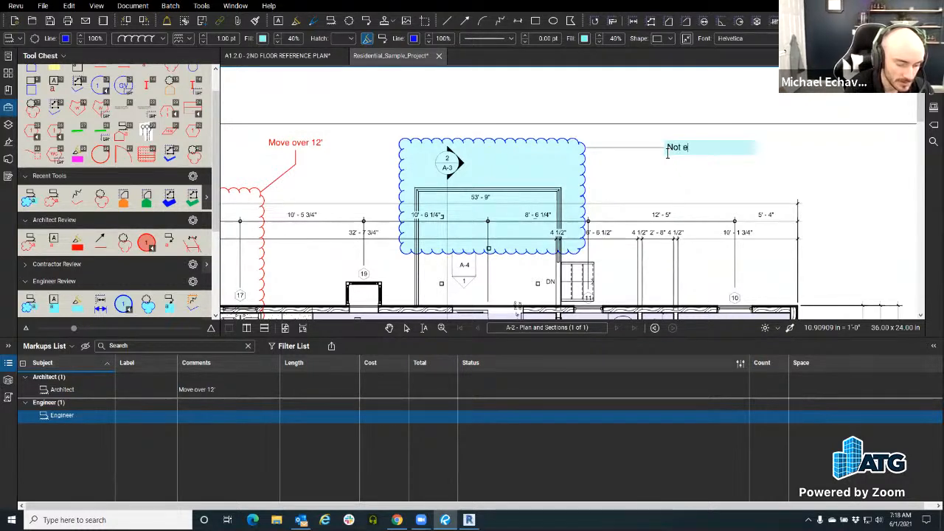
pyautogui.write('nough room')
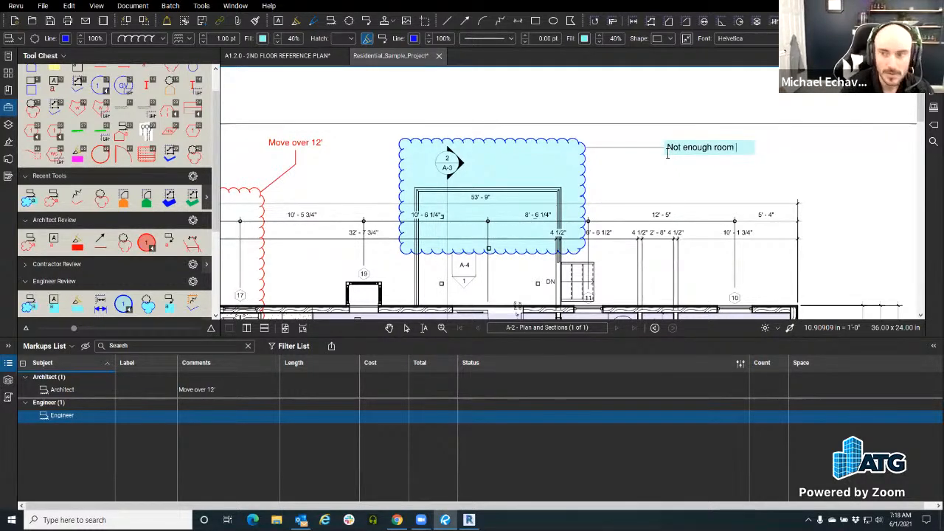
pyautogui.click(805, 207)
pyautogui.scroll(-4, 657, 236)
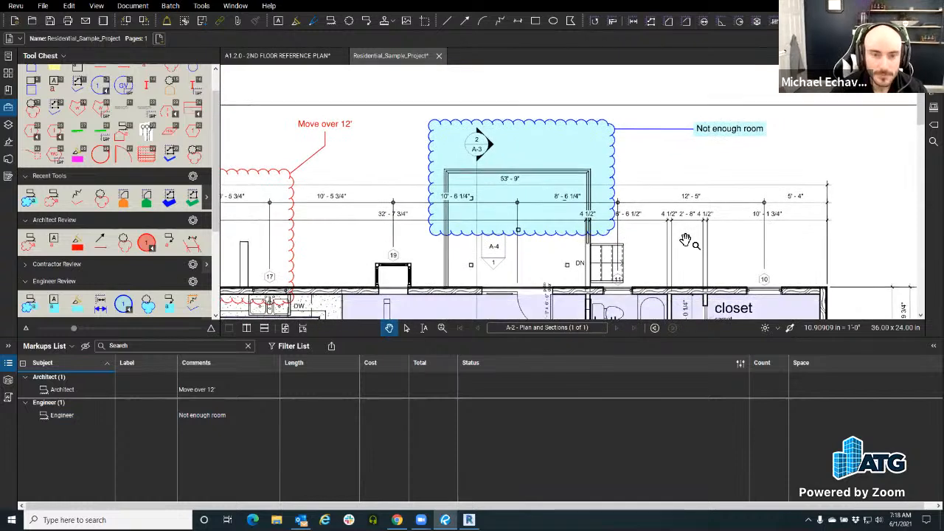
# - Filter the Markups List to the Architect subject, and turn the filter off again
pyautogui.click(197, 418)
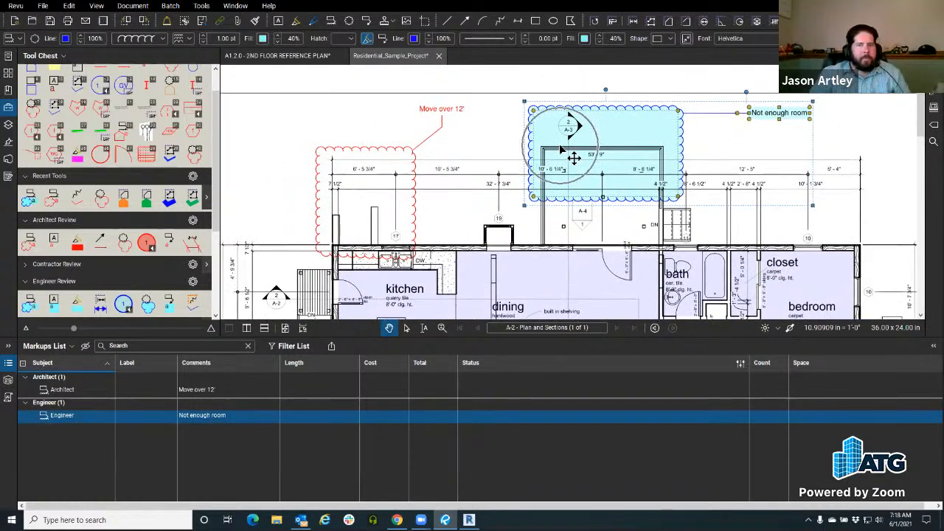
pyautogui.click(279, 347)
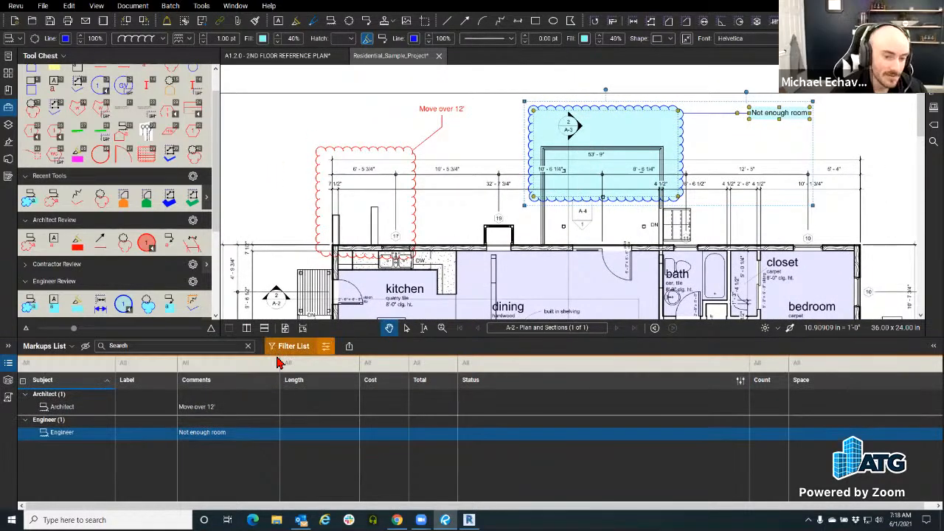
pyautogui.click(279, 362)
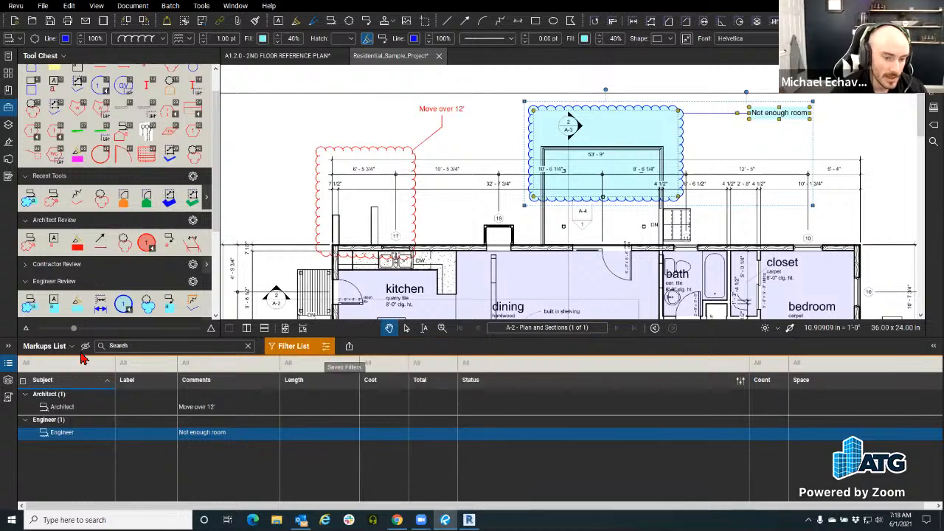
pyautogui.click(57, 362)
pyautogui.click(36, 379)
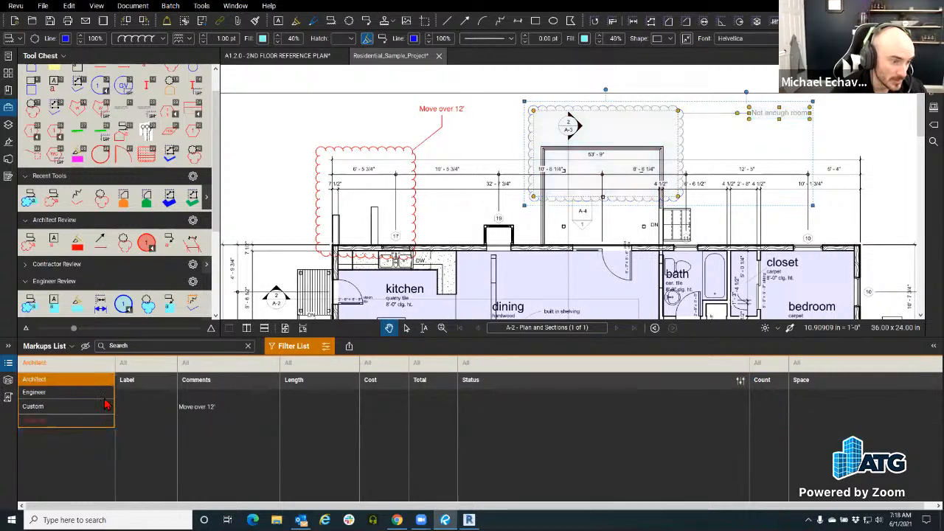
pyautogui.press('ctrl')
pyautogui.press('ctrl')
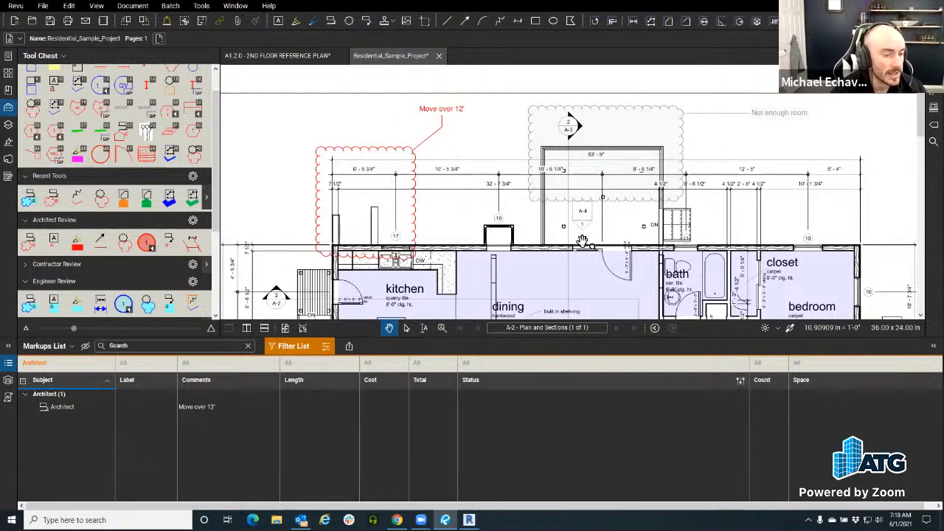
pyautogui.click(292, 347)
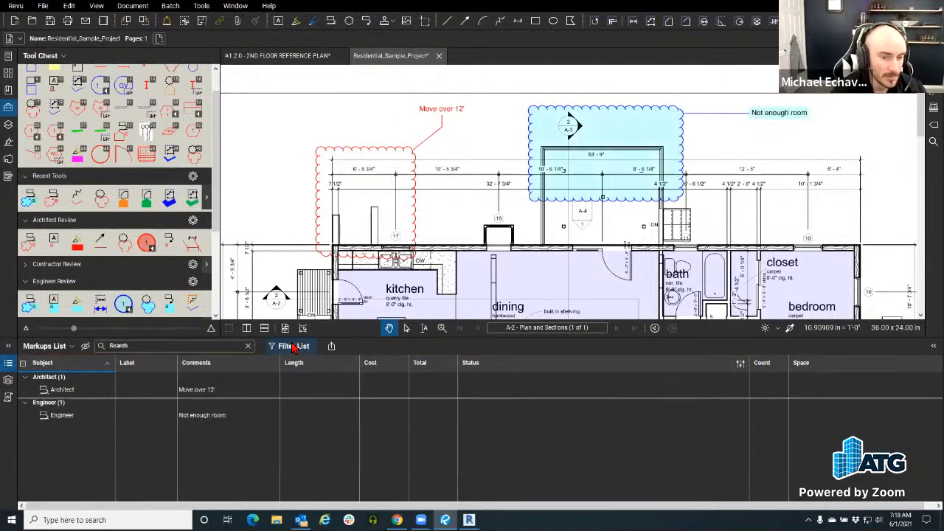
# - Assign the Engineer markup to a new layer named "Engineer Comments"
pyautogui.rightClick(58, 421)
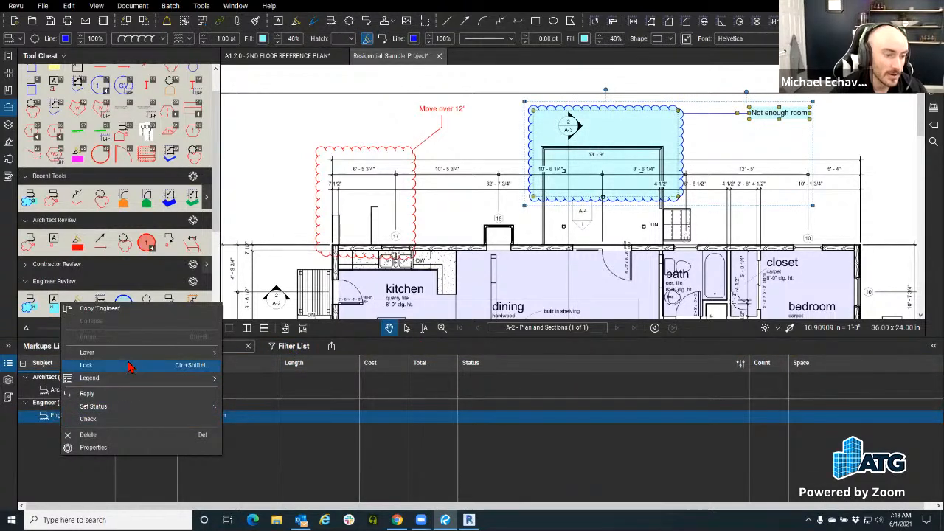
pyautogui.moveTo(118, 353)
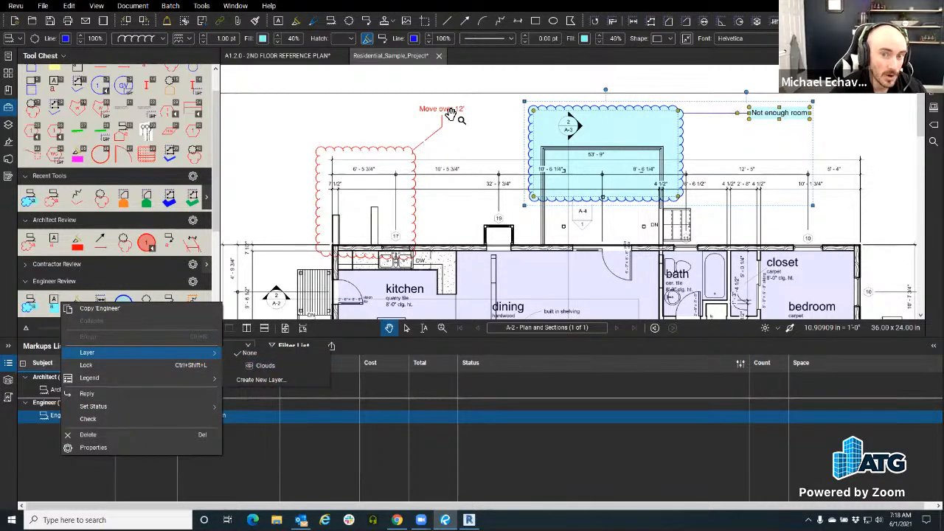
pyautogui.click(273, 380)
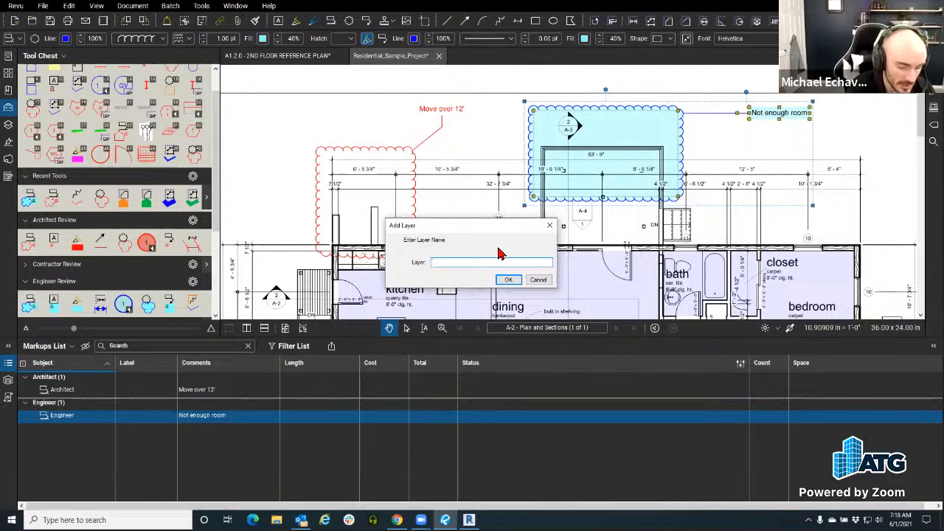
pyautogui.write('En')
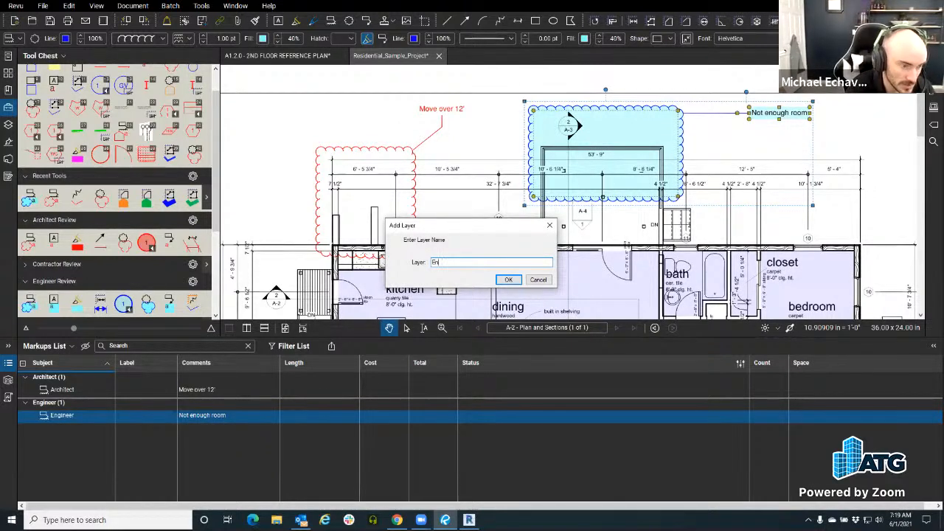
pyautogui.write('gineer Comments')
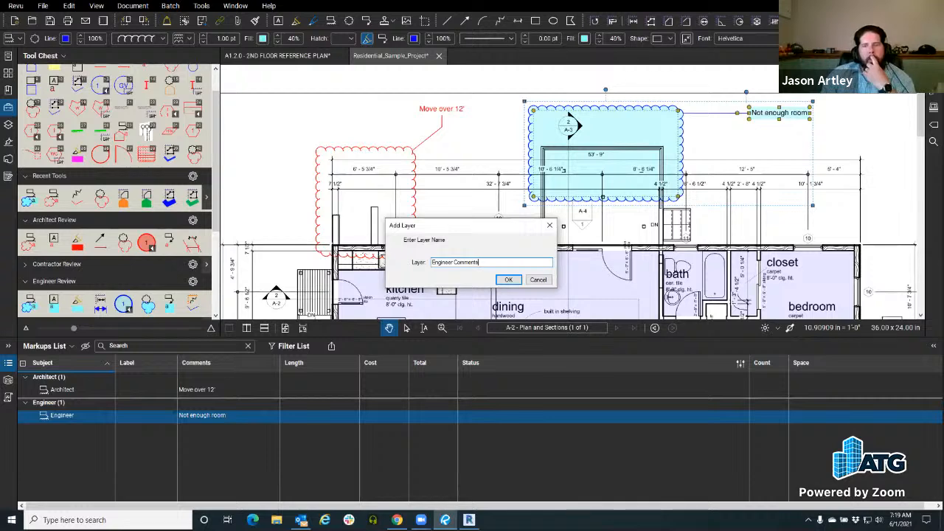
pyautogui.click(508, 279)
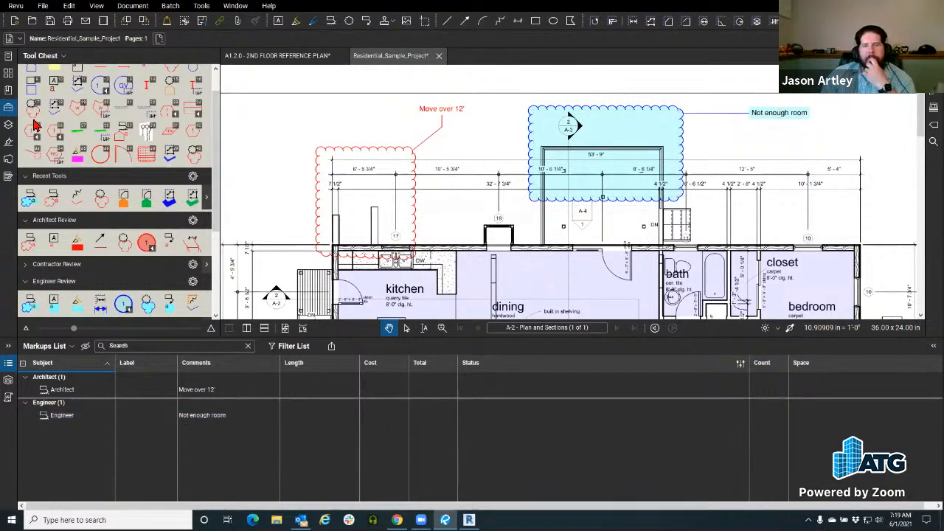
# - Show the document's layers and hide the Engineer Comments layer
pyautogui.click(8, 126)
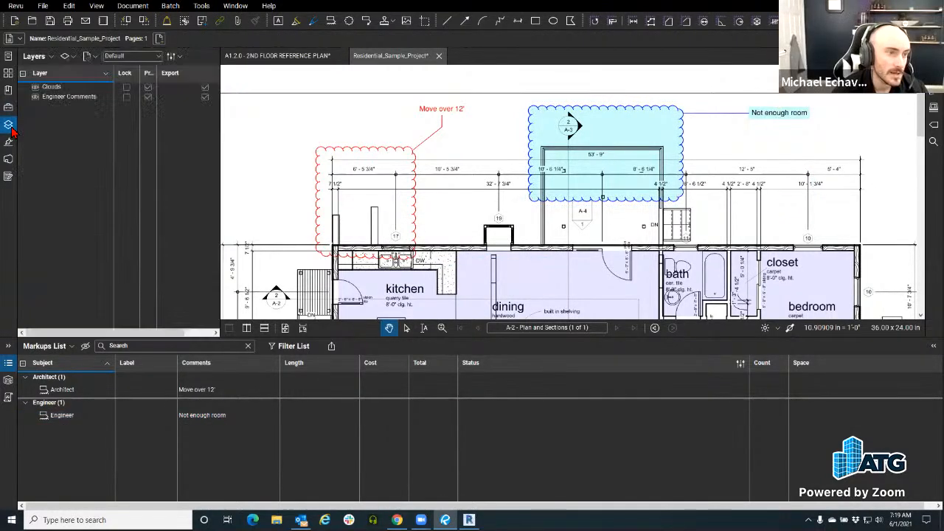
pyautogui.click(36, 98)
pyautogui.scroll(-2, 354, 168)
pyautogui.scroll(4, 354, 170)
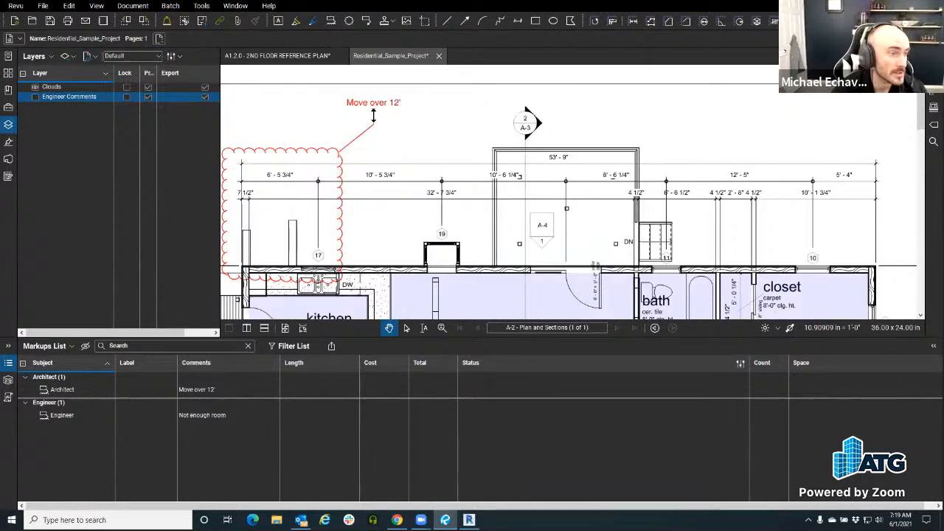
pyautogui.scroll(-2, 413, 165)
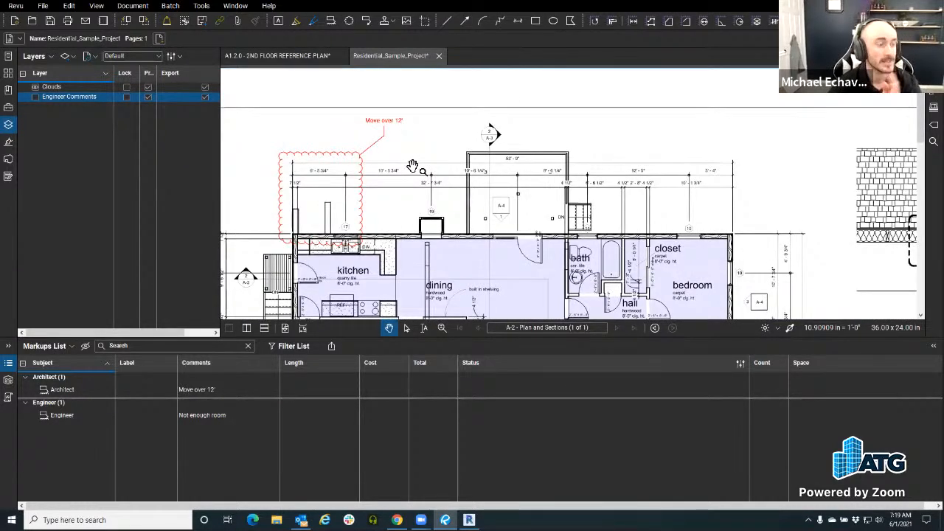
# - Hide the Markups List and the layer list to give the A-2 sheet the full workspace
pyautogui.moveTo(292, 248); pyautogui.dragTo(304, 211)
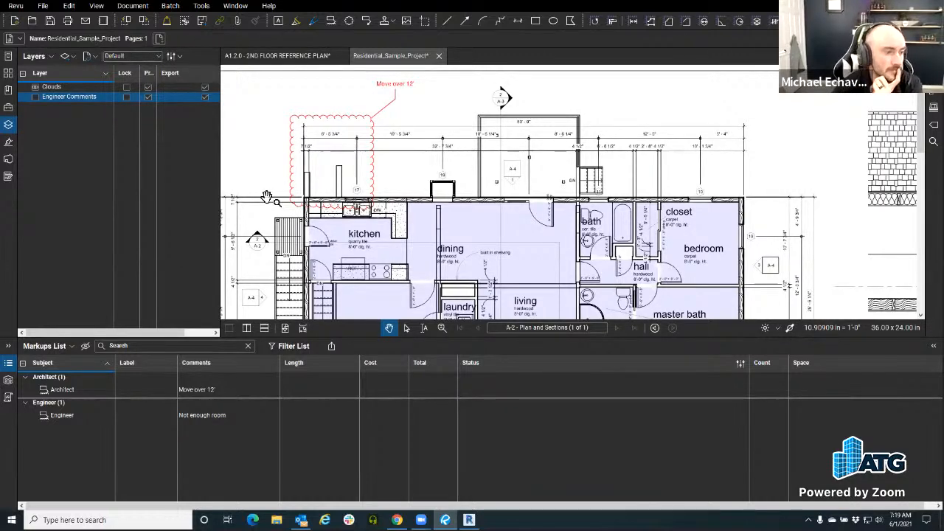
pyautogui.scroll(-4, 267, 198)
pyautogui.moveTo(298, 230); pyautogui.dragTo(284, 184)
pyautogui.click(9, 362)
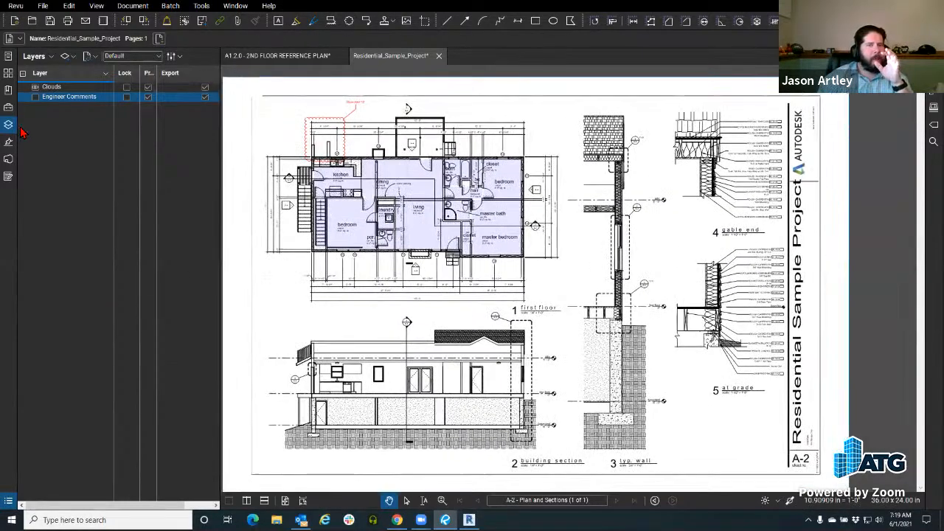
# - Show the Spaces list for the first-floor plan and check the bath 8, bedroom 6 and closet 11 spaces
pyautogui.scroll(4, 310, 255)
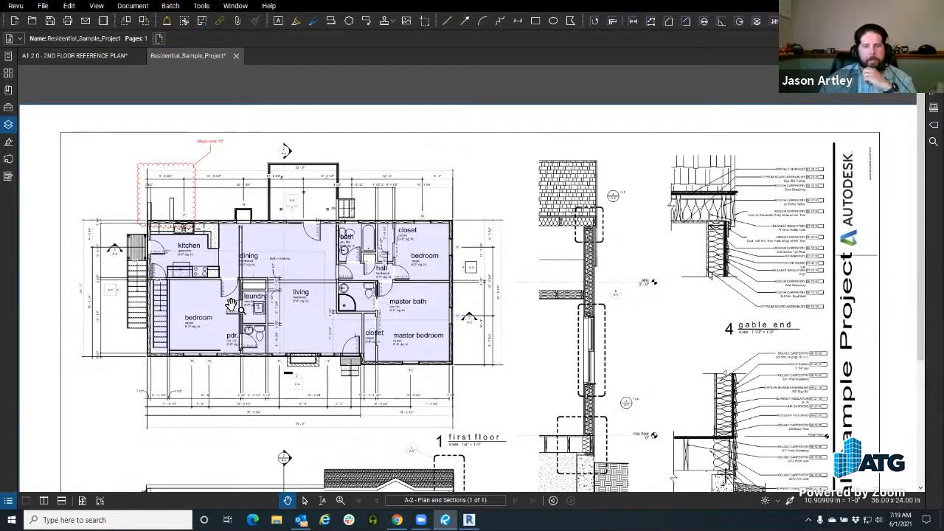
pyautogui.scroll(4, 210, 263)
pyautogui.moveTo(212, 260); pyautogui.dragTo(244, 182)
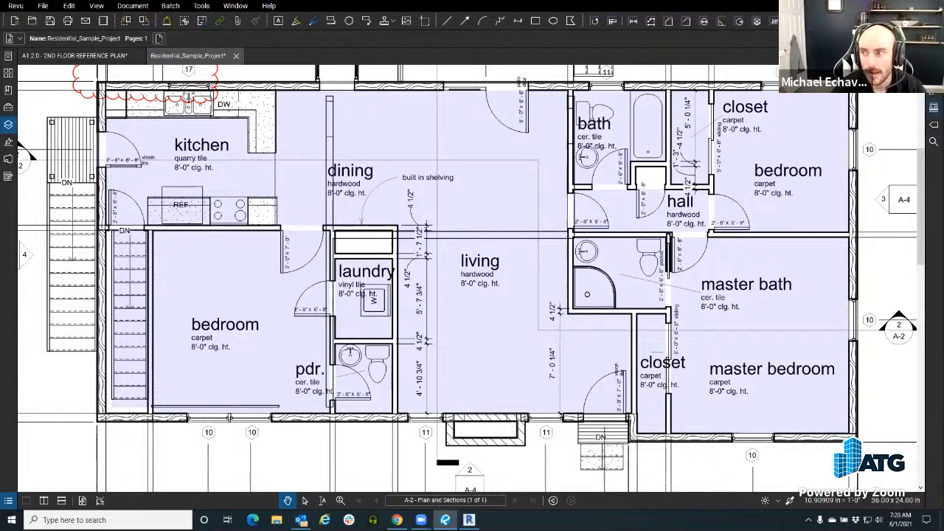
pyautogui.click(933, 93)
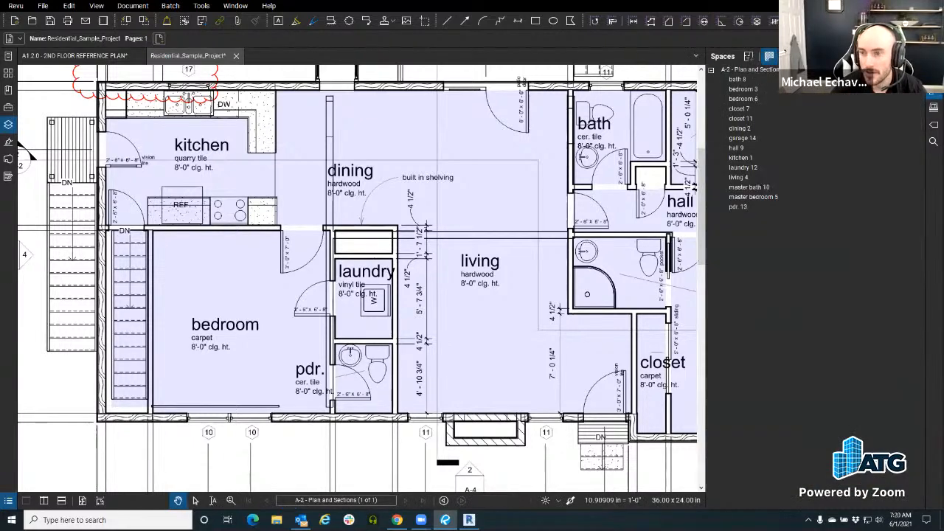
pyautogui.click(737, 80)
pyautogui.click(741, 99)
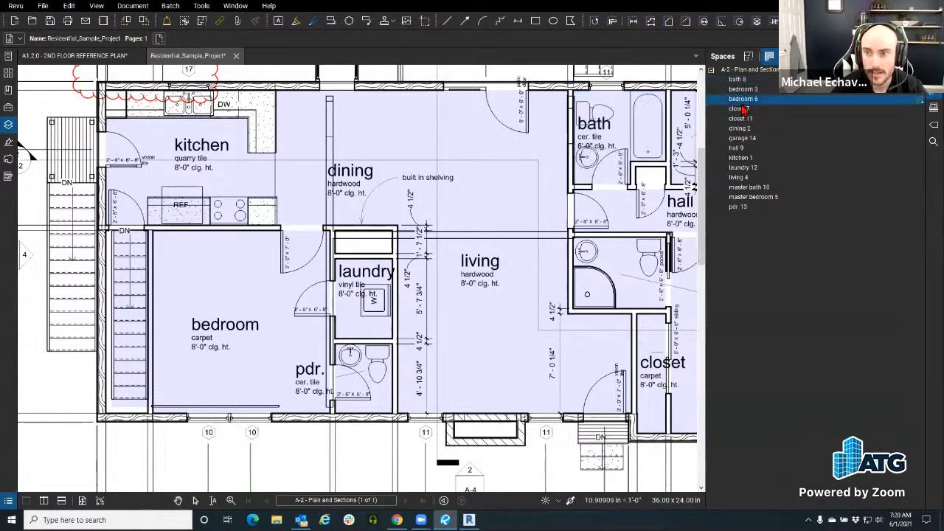
pyautogui.click(740, 119)
# - Change the color of the living 4 space to yellow in its space properties
pyautogui.click(739, 178)
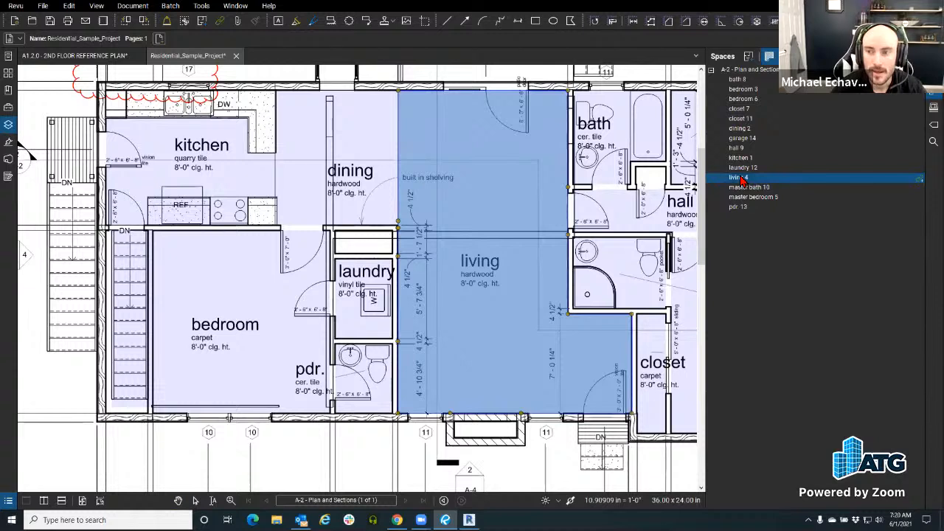
pyautogui.rightClick(742, 181)
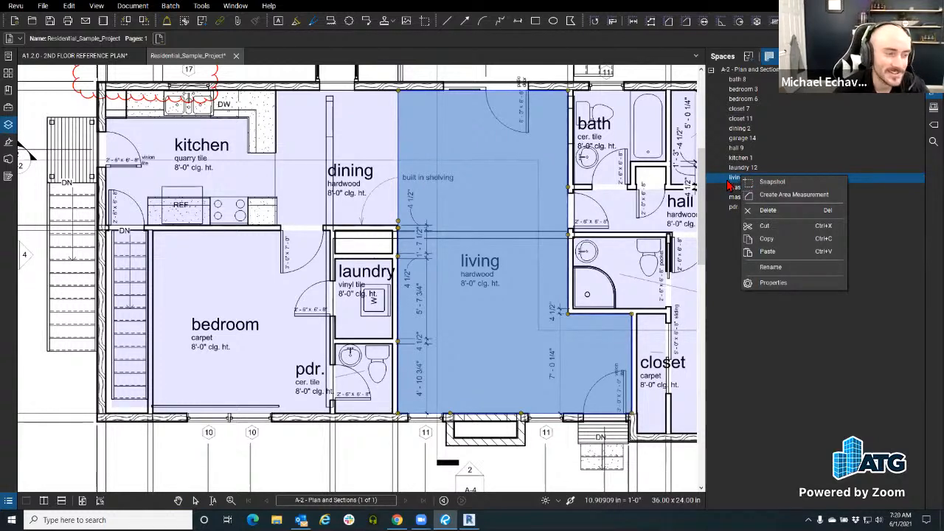
pyautogui.click(770, 283)
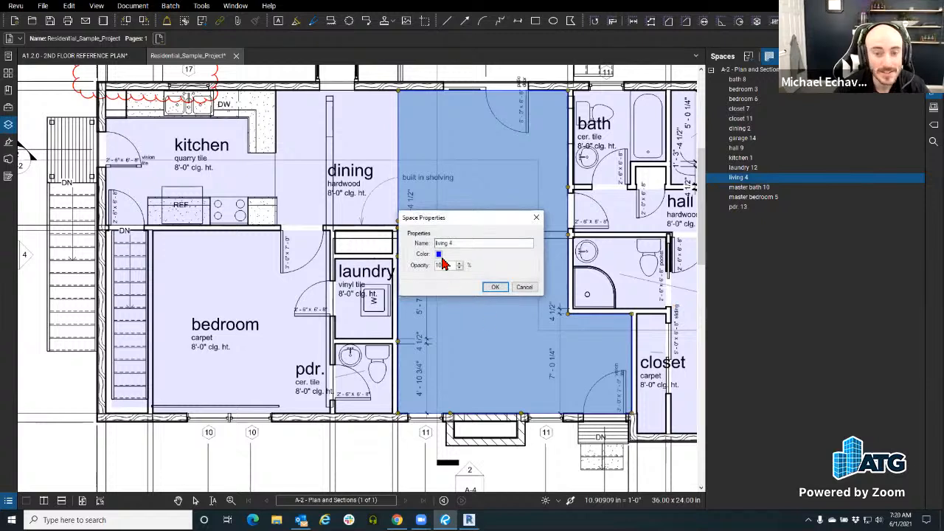
pyautogui.click(439, 253)
pyautogui.click(464, 303)
pyautogui.click(496, 287)
# - Change the color of the pdr. 13 space to green in its space properties
pyautogui.click(740, 209)
pyautogui.rightClick(740, 209)
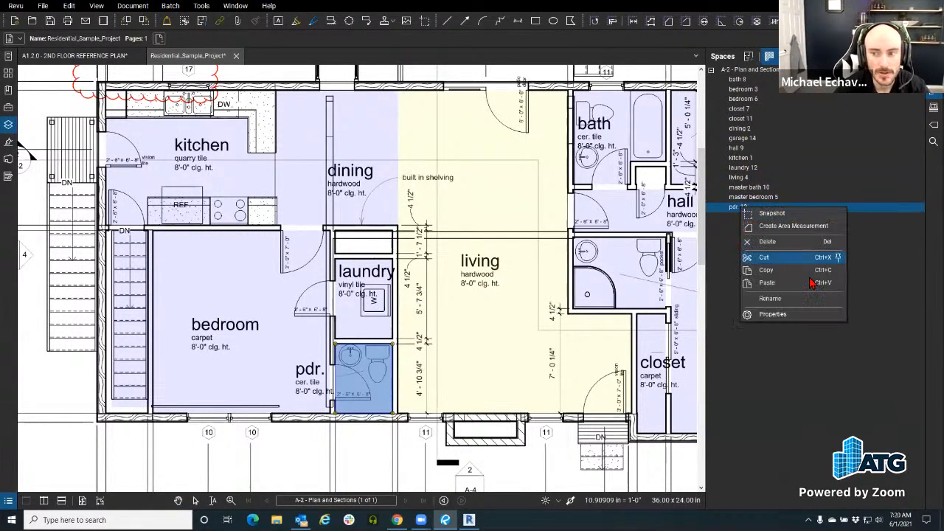
pyautogui.click(771, 312)
pyautogui.click(439, 255)
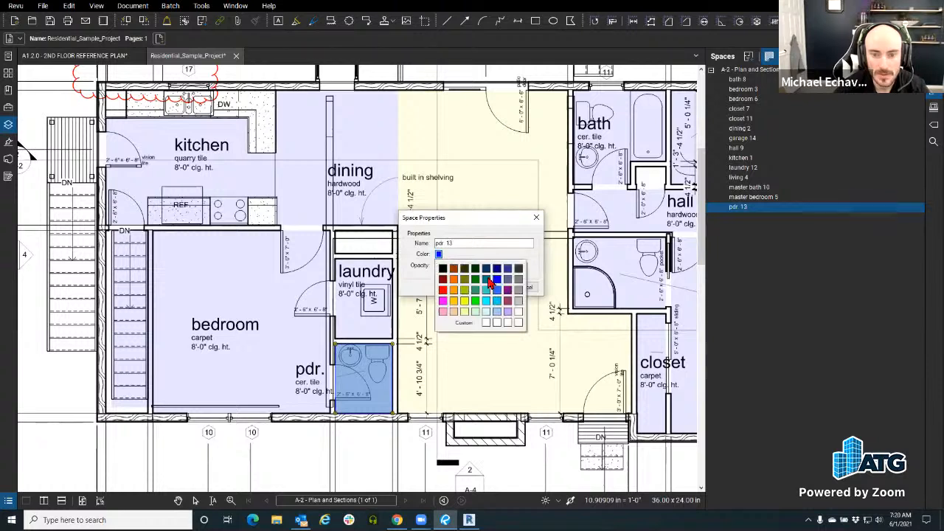
pyautogui.click(487, 304)
pyautogui.press('Return')
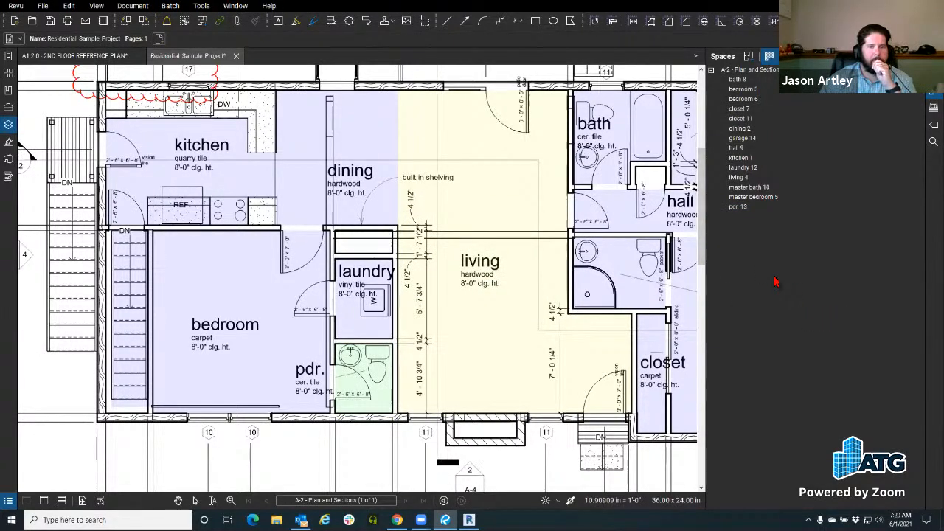
# - Add control points to the pdr. 13 space along its edge at the doorway
pyautogui.click(740, 209)
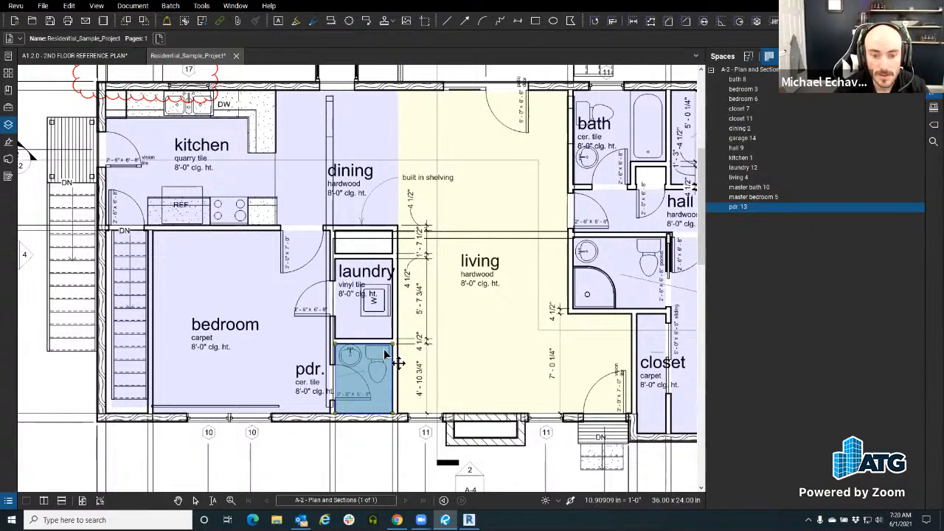
pyautogui.rightClick(336, 383)
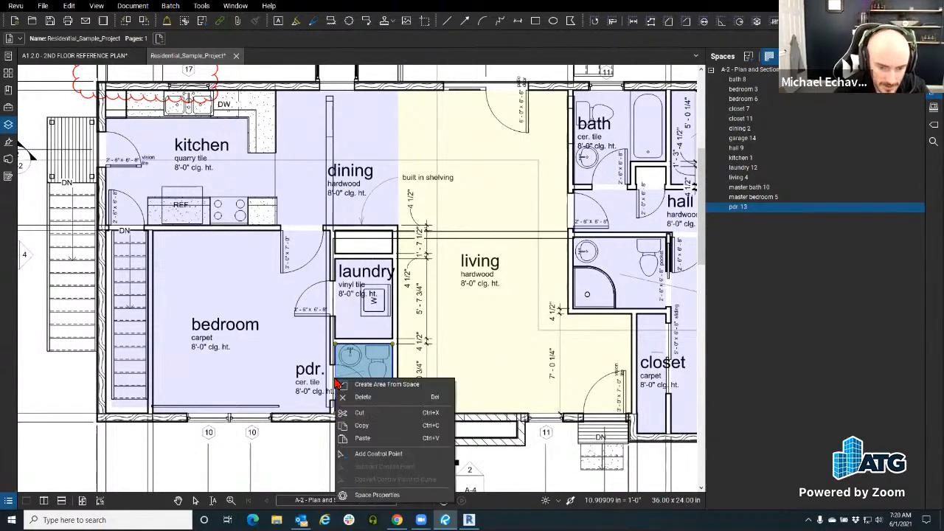
pyautogui.click(362, 453)
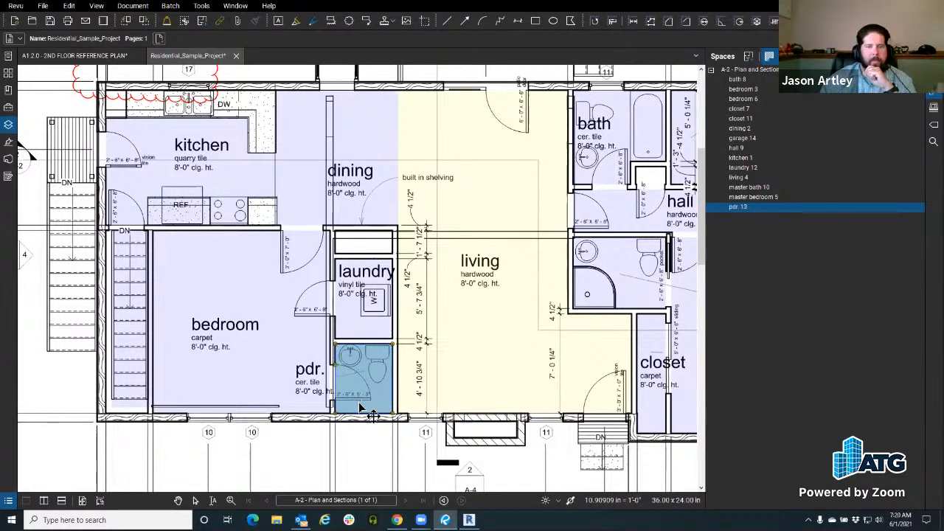
pyautogui.rightClick(336, 389)
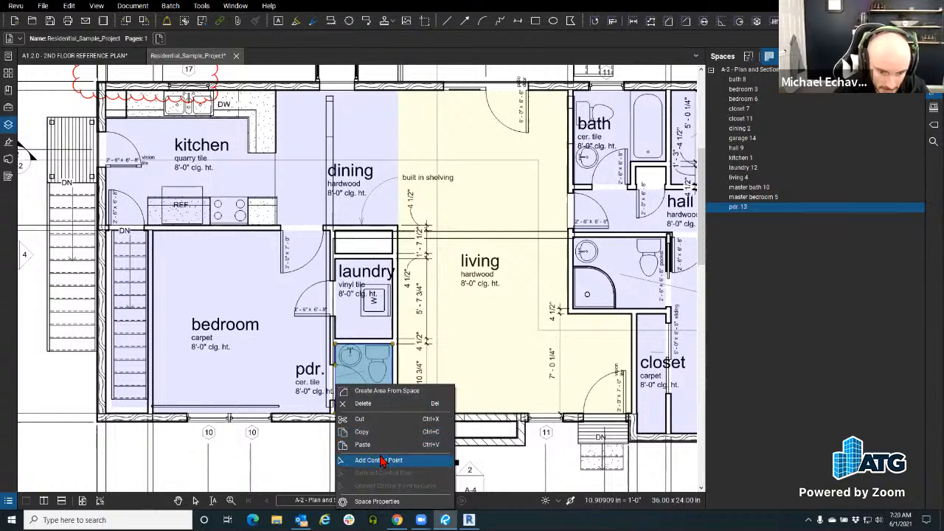
pyautogui.click(381, 460)
pyautogui.rightClick(337, 382)
pyautogui.click(368, 458)
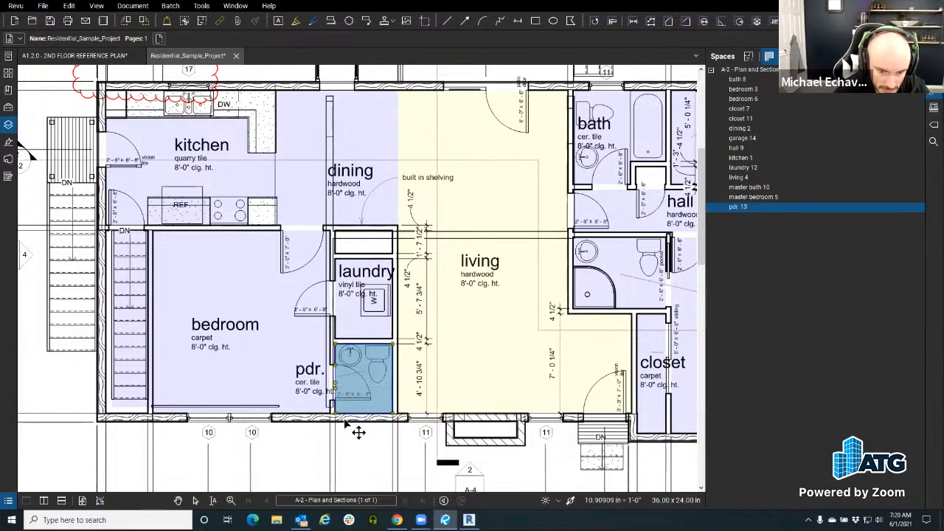
# - Slide the lower doorway control point of the pdr. 13 space to the wall corner and add another control point on that edge
pyautogui.moveTo(335, 391); pyautogui.dragTo(335, 398)
pyautogui.press('Escape')
pyautogui.click(367, 397)
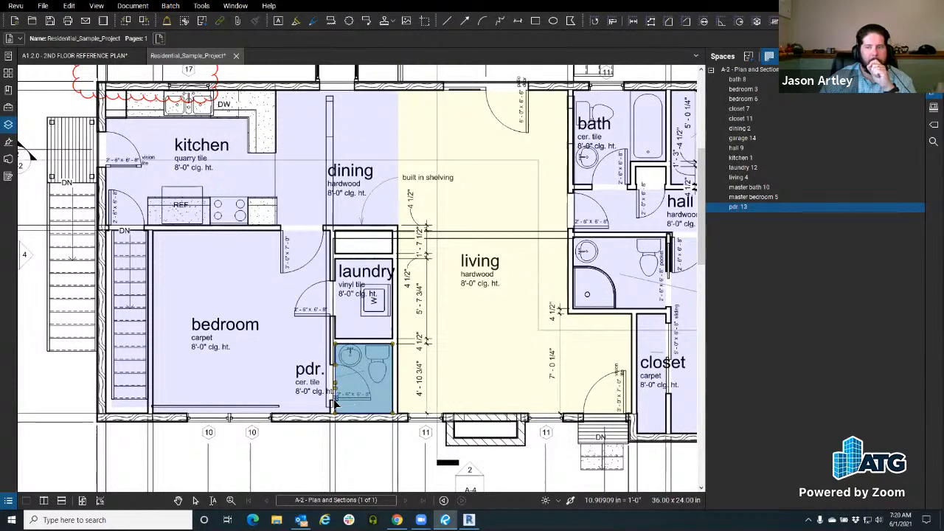
pyautogui.scroll(6, 347, 410)
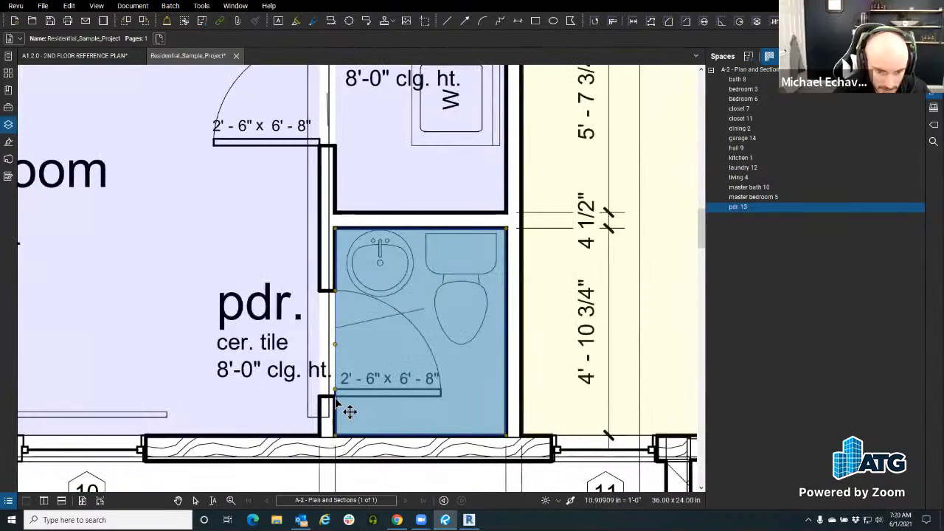
pyautogui.rightClick(335, 269)
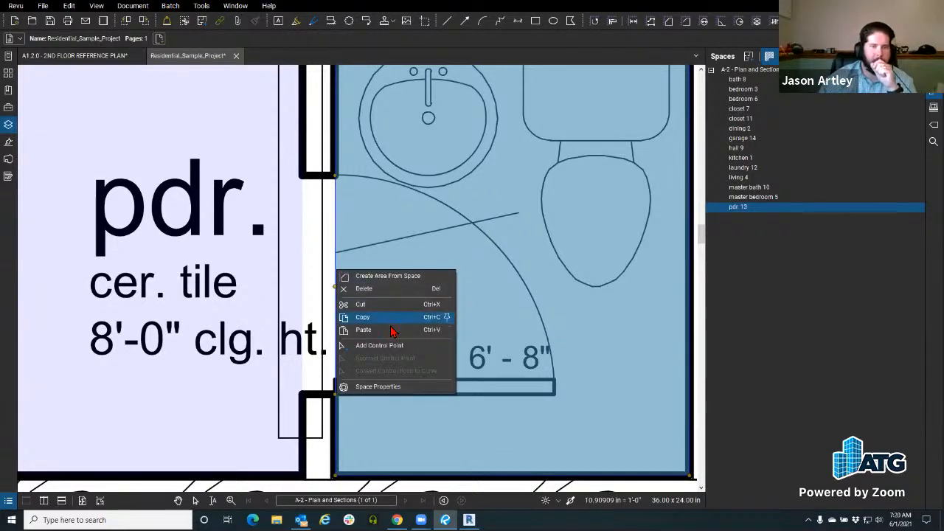
pyautogui.click(379, 345)
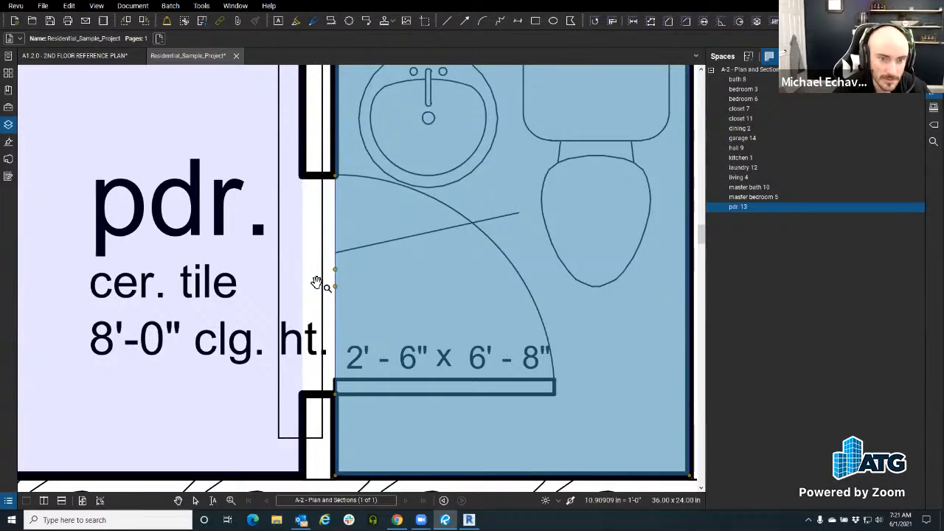
# - Pull a control point of the pdr. 13 space across the door opening to the bedroom-side wall corner and deselect the space
pyautogui.moveTo(336, 287); pyautogui.dragTo(312, 297)
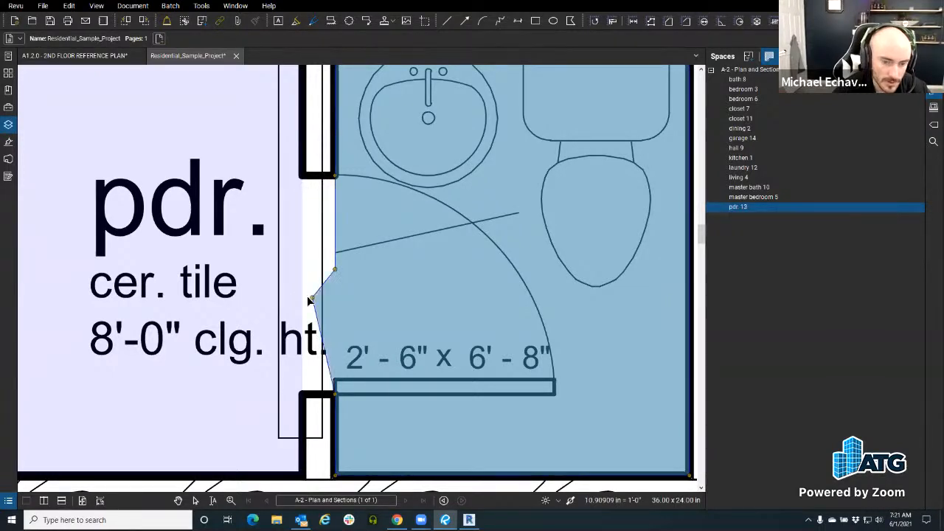
pyautogui.moveTo(310, 367); pyautogui.dragTo(304, 388)
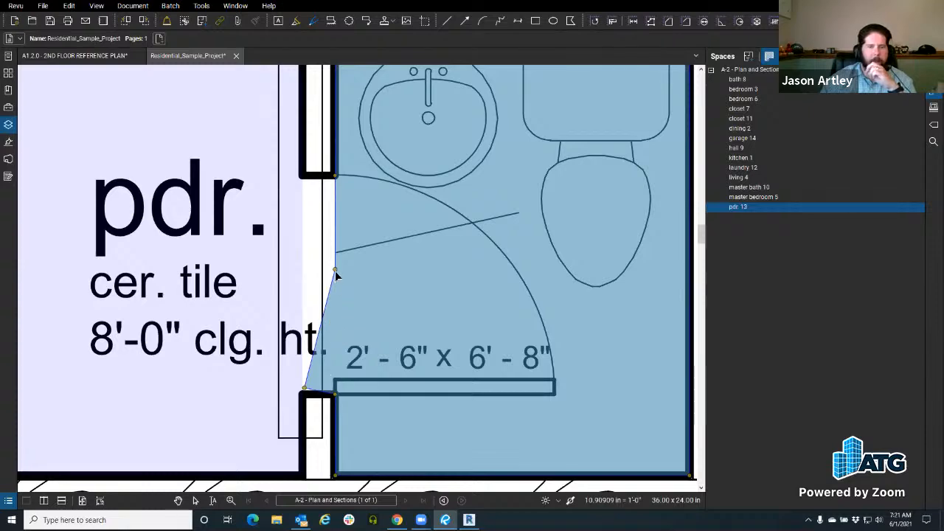
pyautogui.scroll(-3, 340, 254)
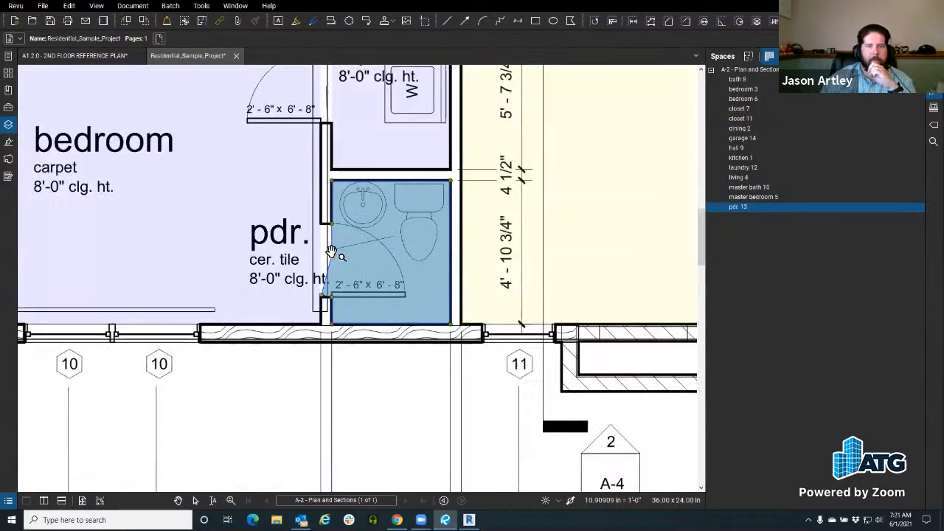
pyautogui.scroll(2, 347, 267)
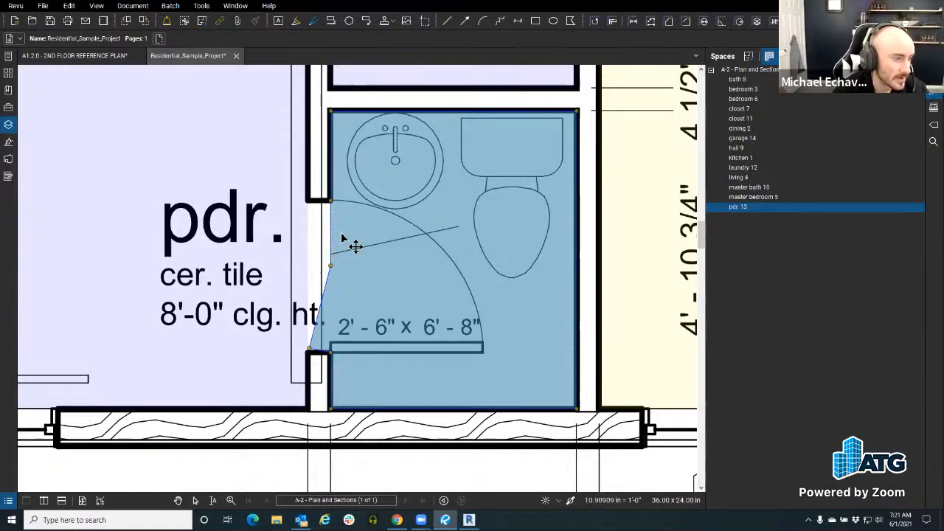
pyautogui.scroll(-4, 348, 258)
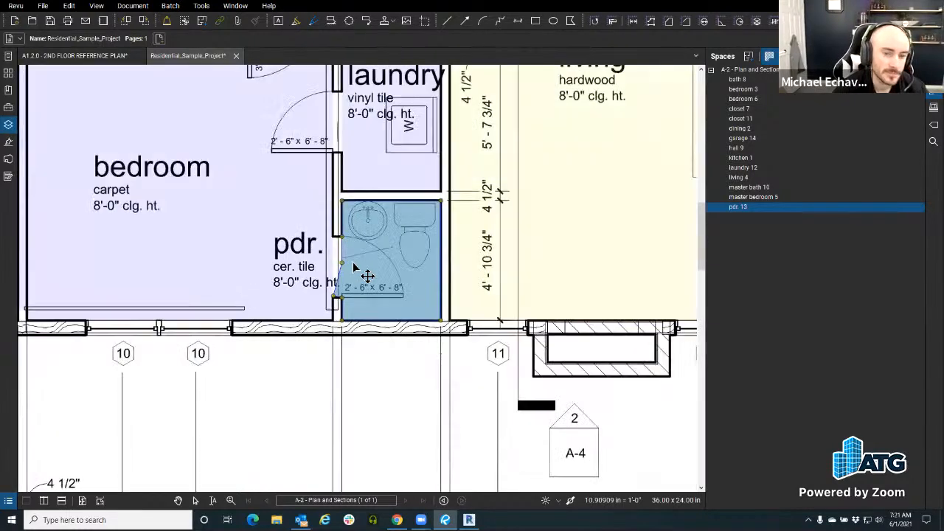
pyautogui.press('Escape')
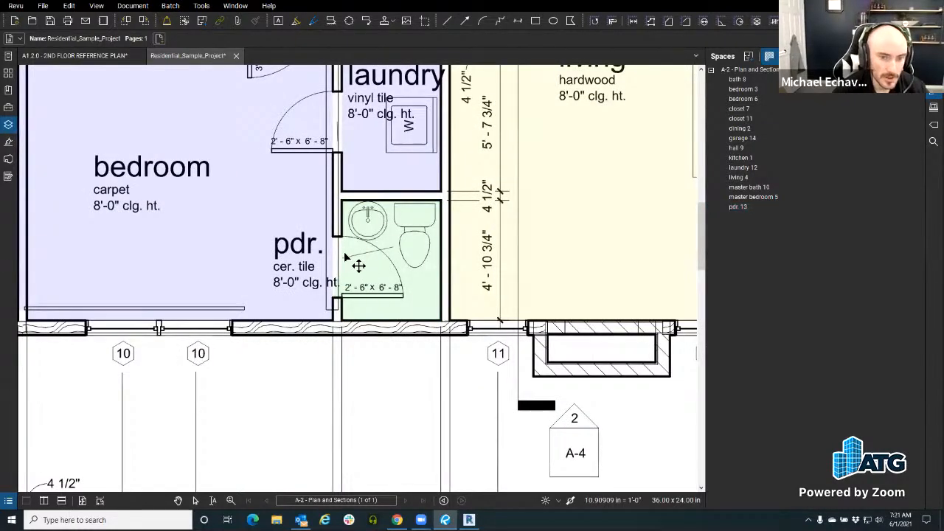
# - Move the pulled-out control point of the pdr. 13 space back in line with the room's doorway edge and deselect the space
pyautogui.scroll(2, 348, 249)
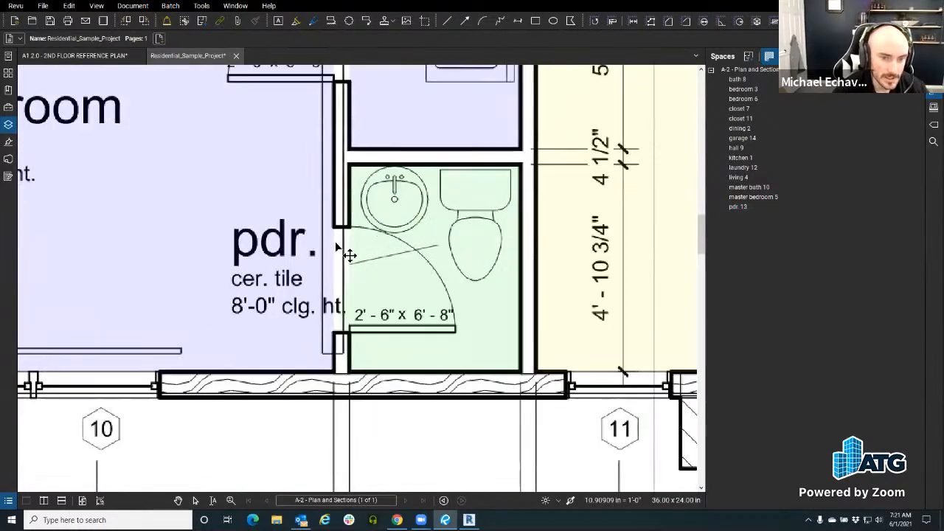
pyautogui.click(366, 308)
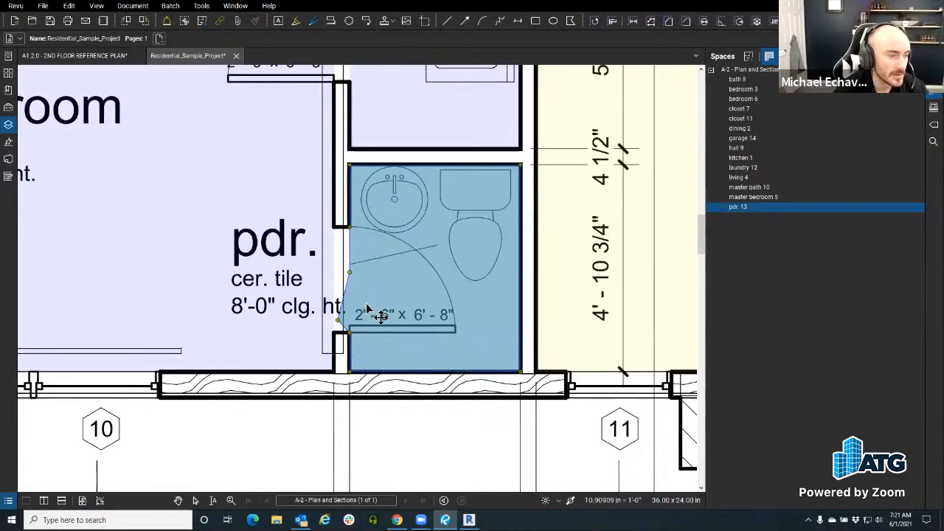
pyautogui.moveTo(338, 319); pyautogui.dragTo(348, 318)
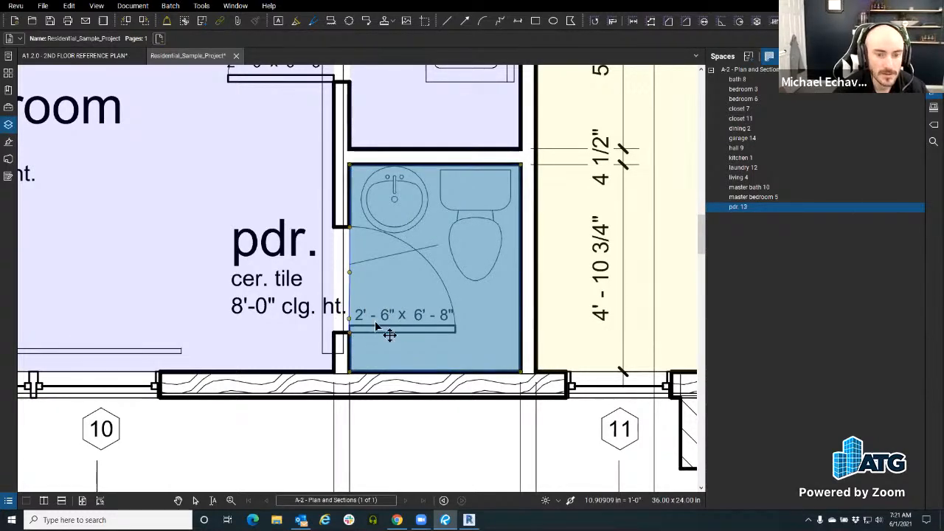
pyautogui.scroll(-3, 401, 309)
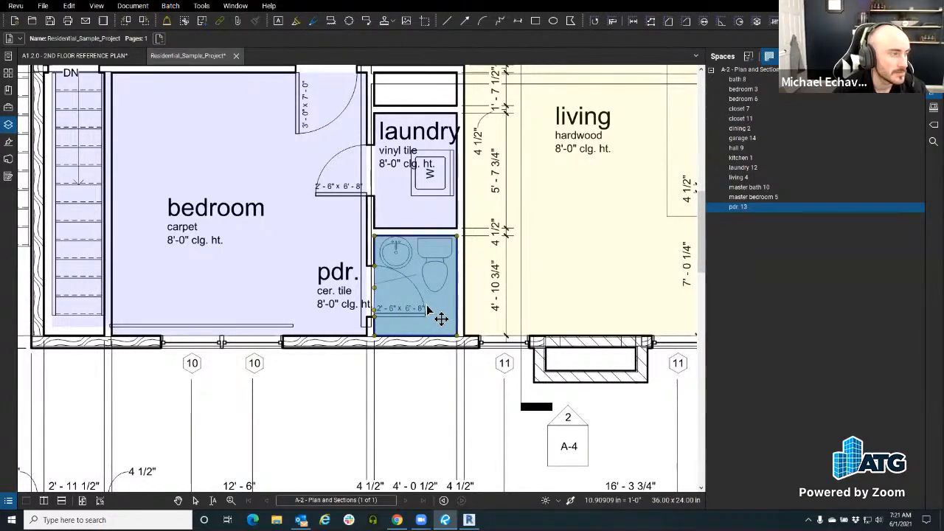
pyautogui.click(415, 415)
# - Examine the recolored pdr. 13 space and its neighboring rooms on the first-floor plan
pyautogui.scroll(-3, 347, 353)
pyautogui.scroll(3, 348, 353)
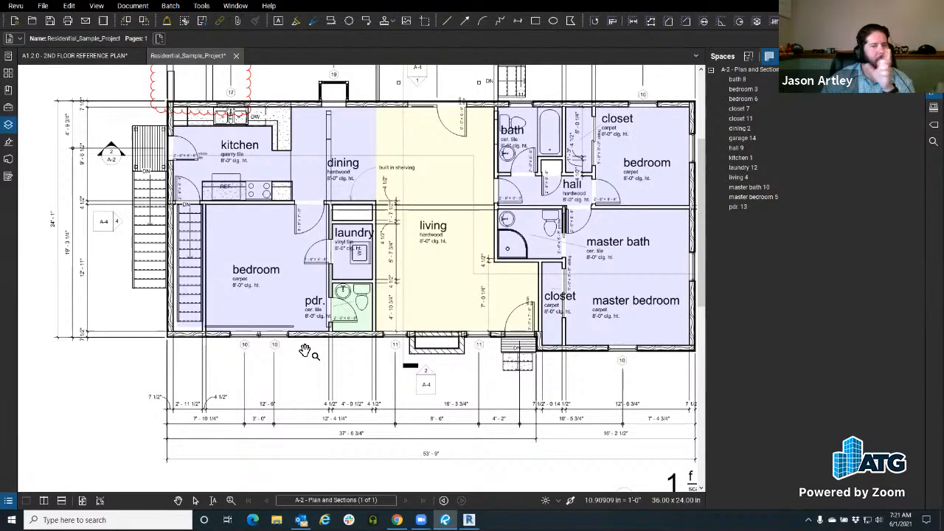
pyautogui.moveTo(312, 350); pyautogui.dragTo(319, 349)
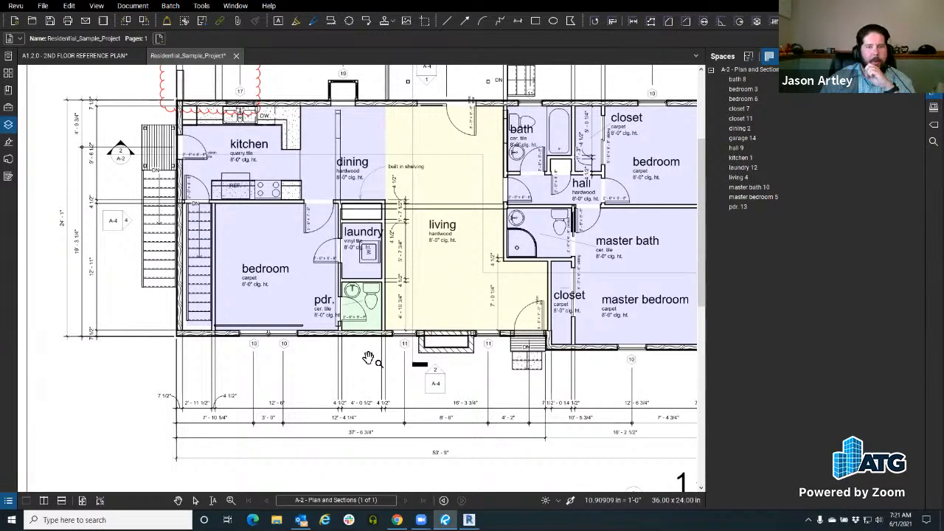
pyautogui.scroll(3, 365, 351)
pyautogui.click(376, 284)
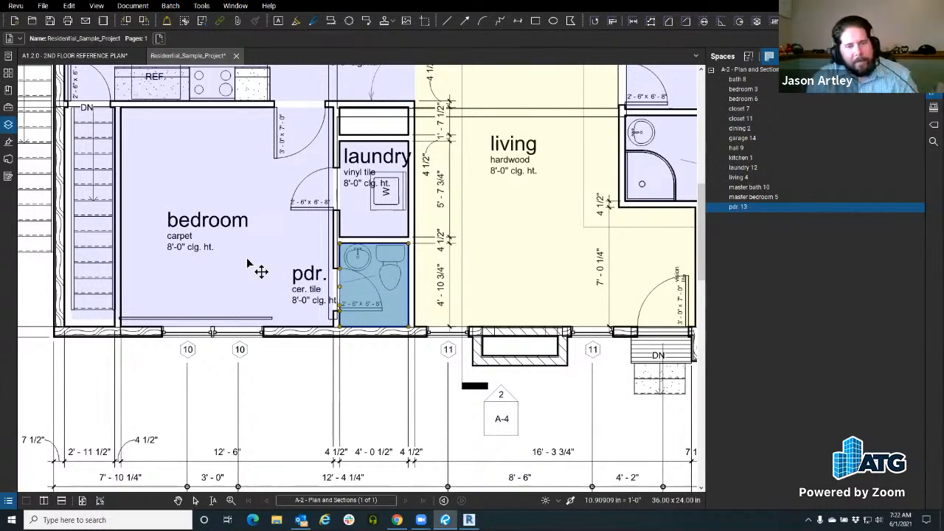
pyautogui.click(253, 402)
pyautogui.scroll(-1, 259, 381)
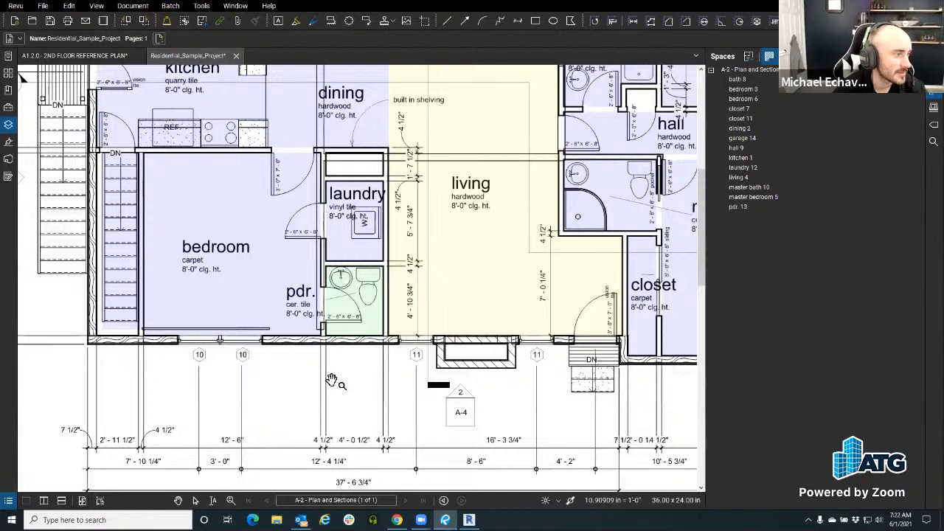
pyautogui.moveTo(349, 370)
pyautogui.mouseDown()
pyautogui.moveTo(328, 368)
pyautogui.moveTo(354, 362)
pyautogui.mouseUp()
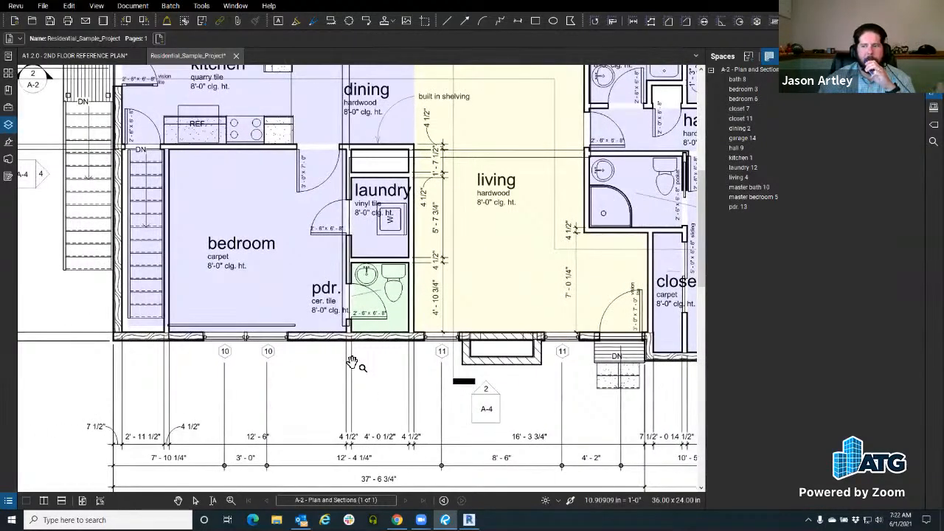
pyautogui.scroll(2, 353, 363)
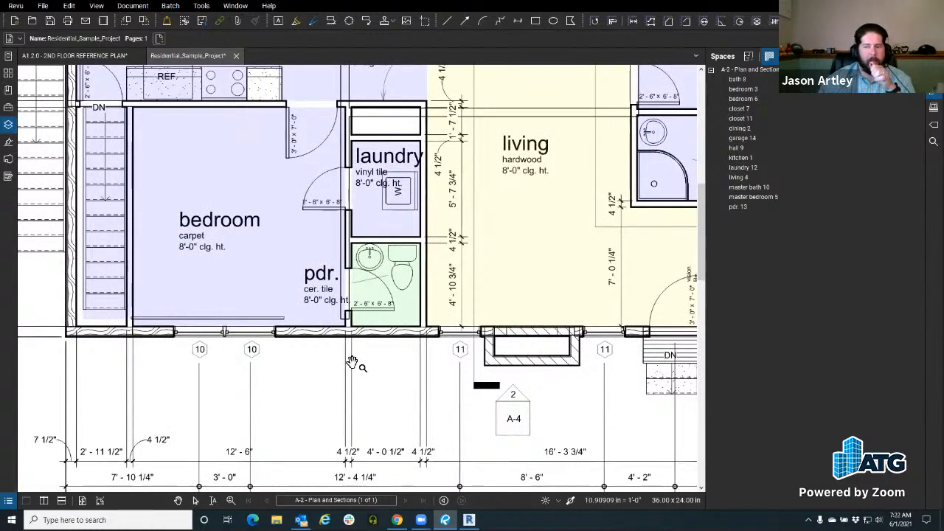
pyautogui.scroll(2, 352, 362)
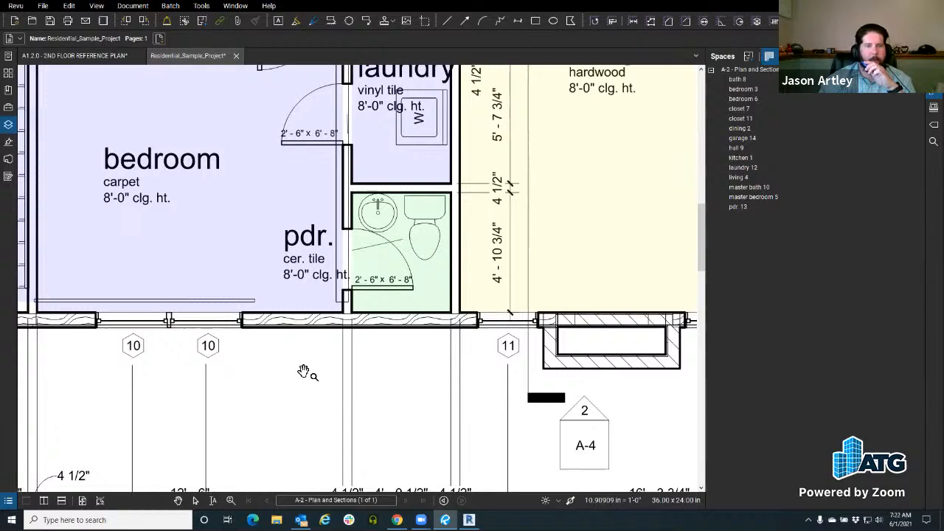
pyautogui.scroll(-4, 310, 372)
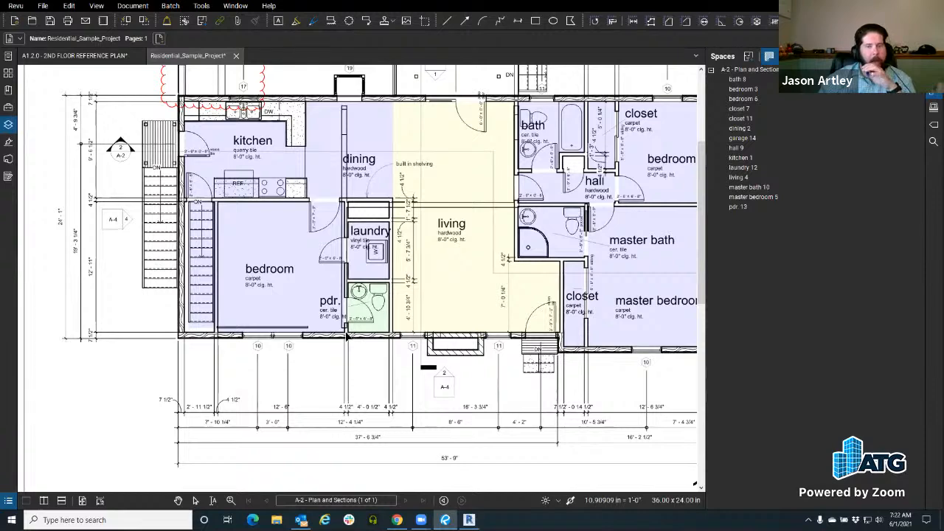
# - Select the bedroom 3 space, examine its extent around the doors, and deselect it
pyautogui.scroll(4, 348, 336)
pyautogui.moveTo(238, 221); pyautogui.dragTo(272, 417)
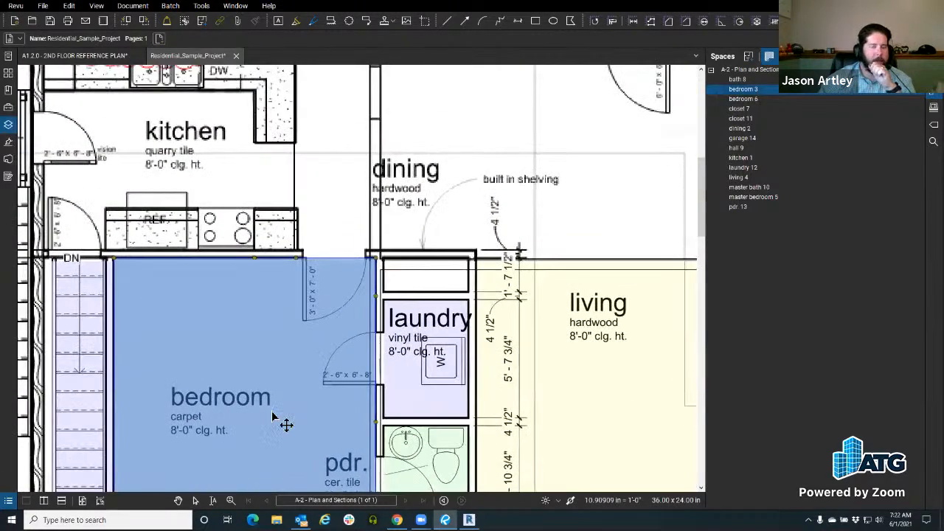
pyautogui.scroll(1, 328, 275)
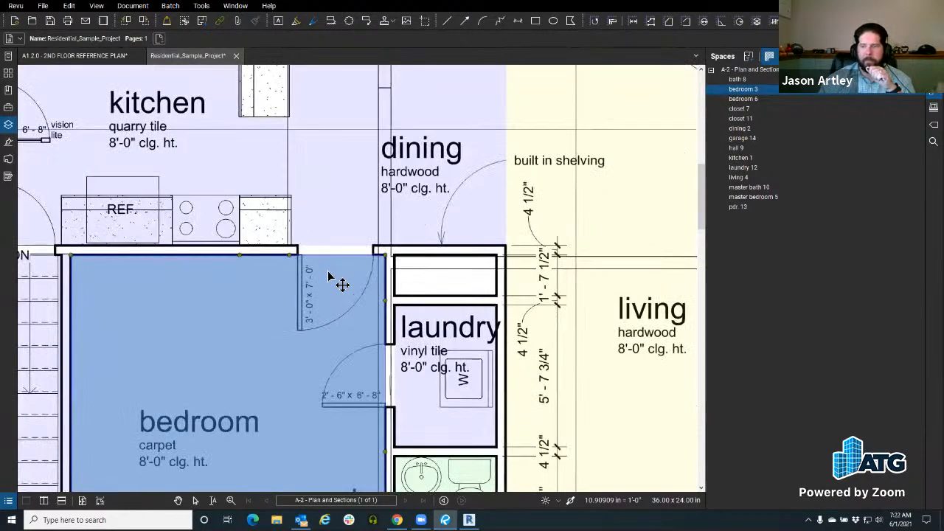
pyautogui.moveTo(329, 275); pyautogui.dragTo(344, 154)
pyautogui.scroll(-2, 343, 155)
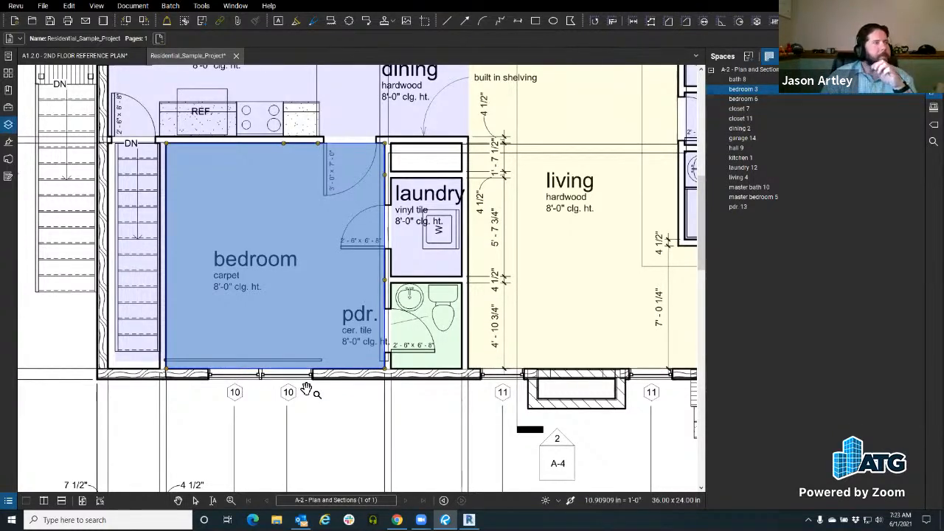
pyautogui.click(318, 426)
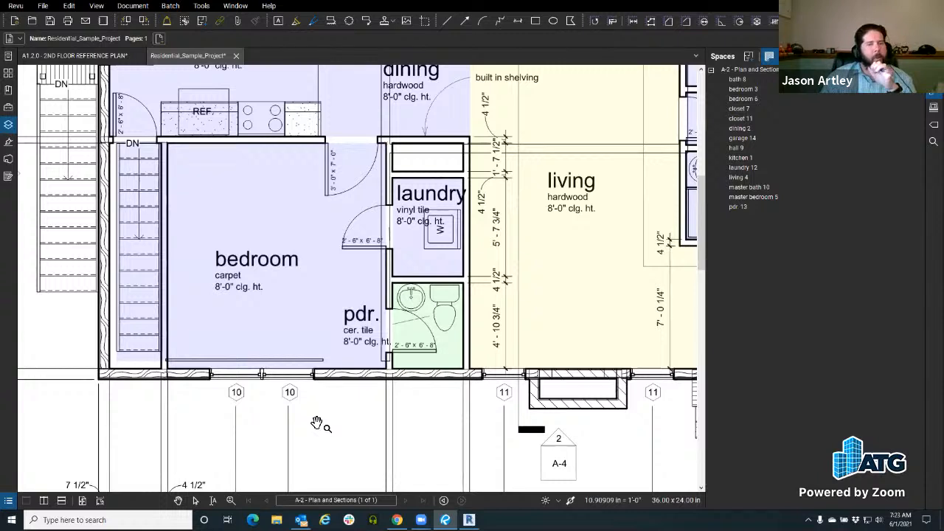
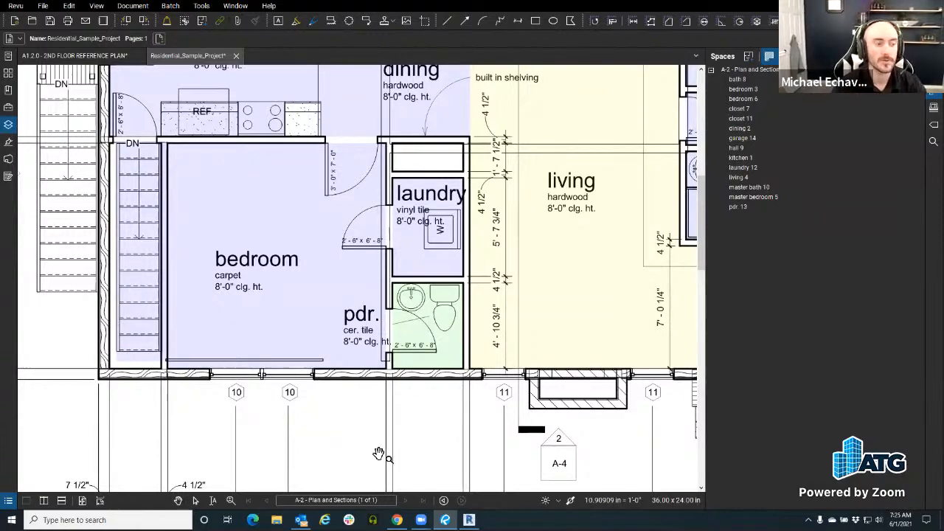
# - Add a space named Space over the basement room with the door at the left end of the building section
pyautogui.scroll(-5, 394, 248)
pyautogui.moveTo(374, 136); pyautogui.dragTo(345, 83)
pyautogui.moveTo(334, 352)
pyautogui.mouseDown()
pyautogui.moveTo(326, 320)
pyautogui.moveTo(361, 267)
pyautogui.mouseUp()
pyautogui.scroll(6, 306, 315)
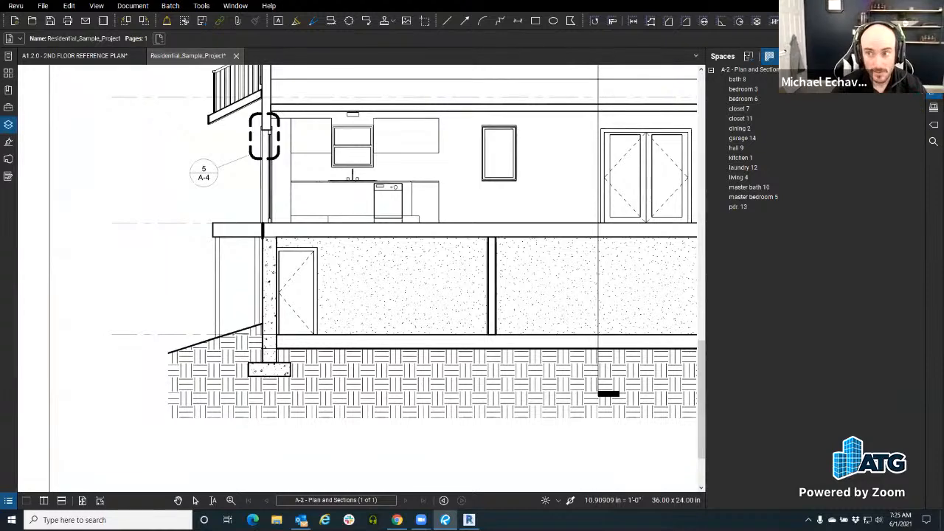
pyautogui.click(748, 58)
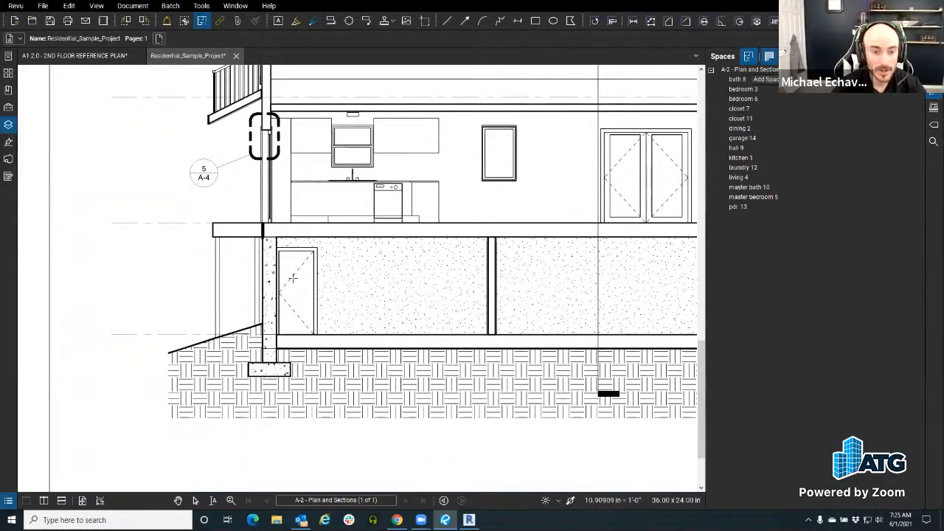
pyautogui.scroll(2, 284, 280)
pyautogui.scroll(2, 271, 291)
pyautogui.moveTo(264, 288); pyautogui.dragTo(570, 433)
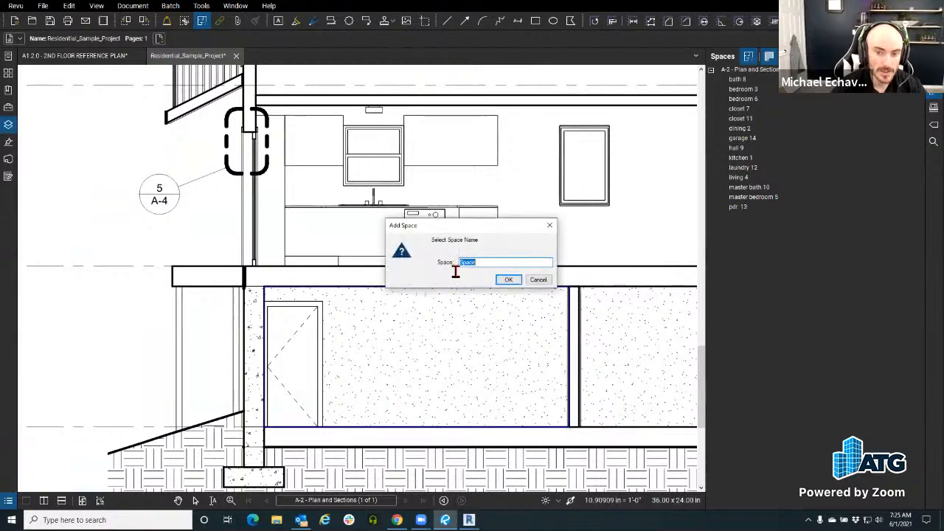
pyautogui.click(516, 280)
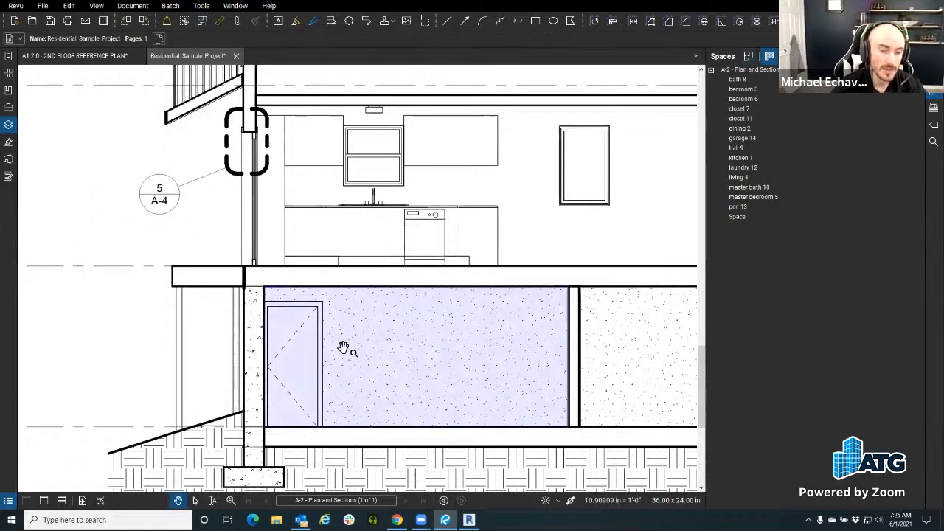
# - Examine the new basement space in the building section against the rest of the A-2 sheet
pyautogui.scroll(-2, 378, 331)
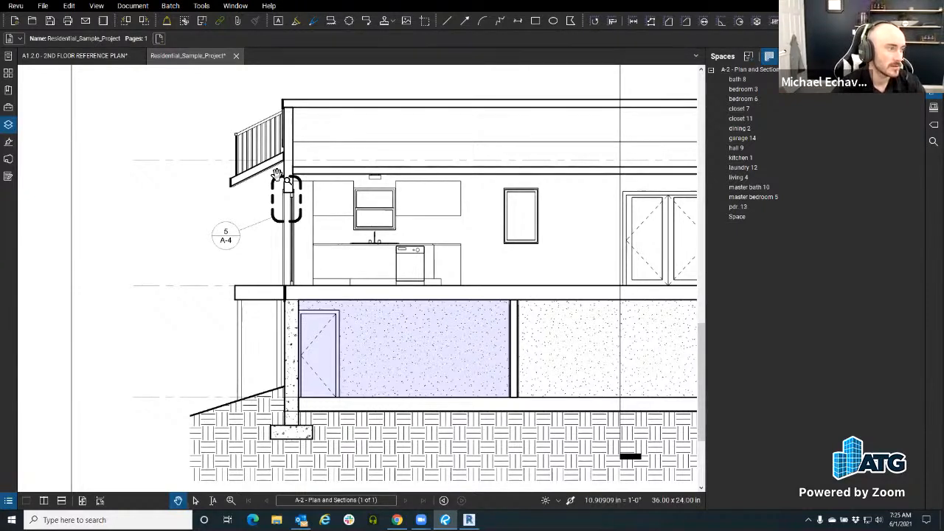
pyautogui.scroll(-3, 223, 231)
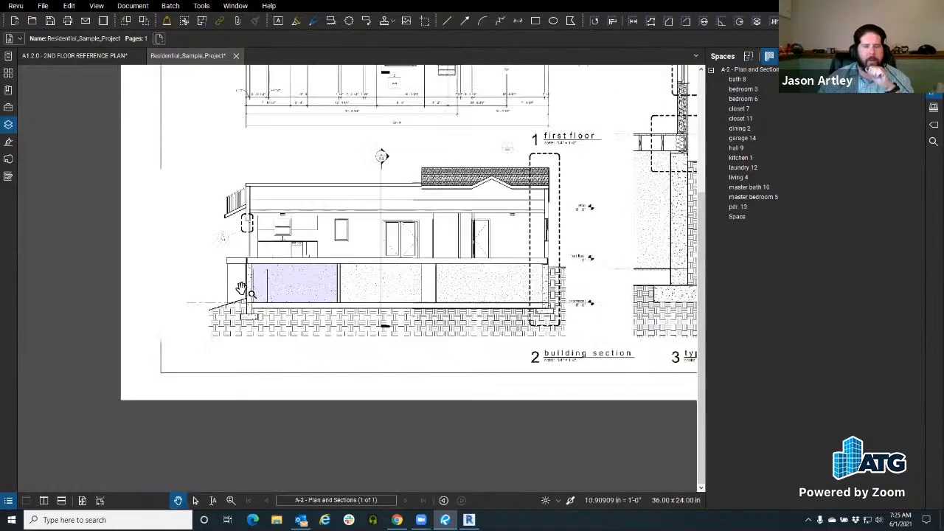
pyautogui.scroll(3, 267, 296)
pyautogui.scroll(-5, 317, 168)
pyautogui.moveTo(317, 164)
pyautogui.mouseDown()
pyautogui.moveTo(292, 345)
pyautogui.moveTo(203, 297)
pyautogui.moveTo(179, 326)
pyautogui.mouseUp()
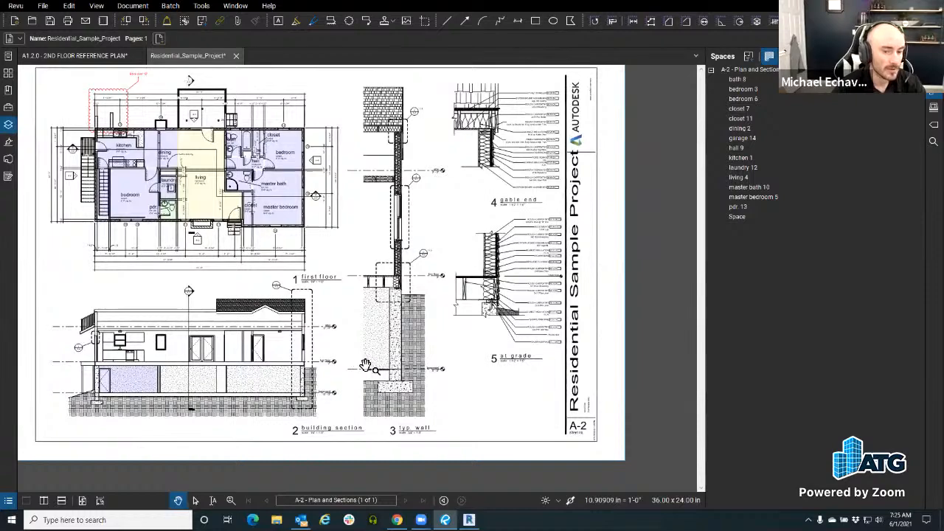
pyautogui.scroll(3, 394, 461)
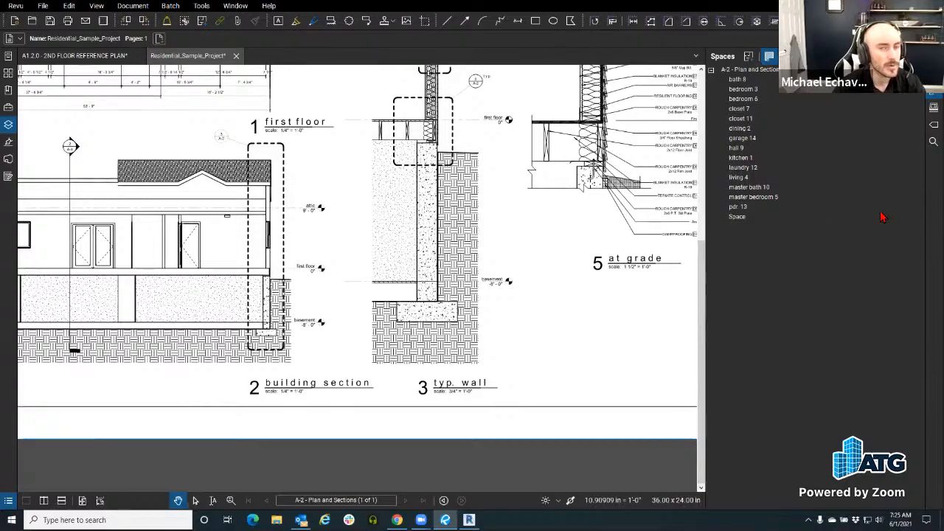
# - Close the list of spaces and compare the drawings on the A-2 sheet, from the first-floor plan to the wall details
pyautogui.click(934, 91)
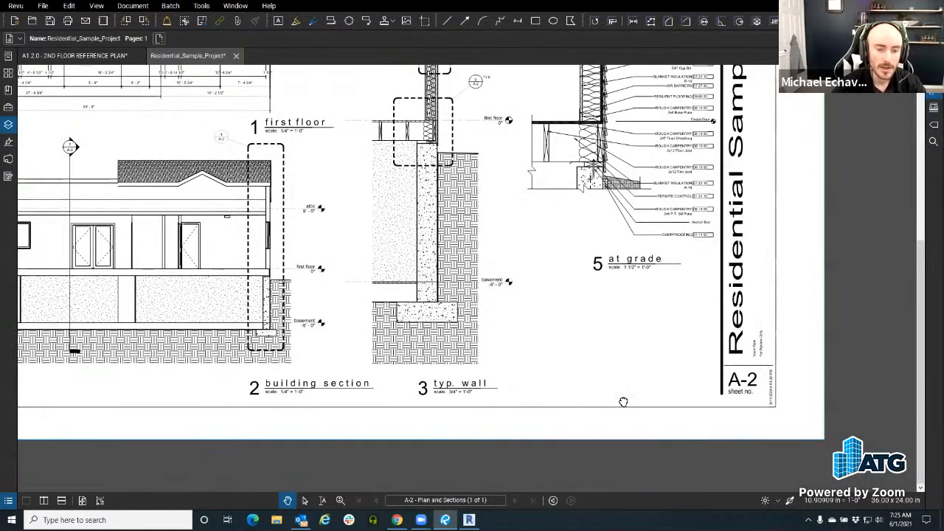
pyautogui.moveTo(582, 396); pyautogui.dragTo(786, 478)
pyautogui.scroll(3, 510, 225)
pyautogui.scroll(-4, 510, 225)
pyautogui.scroll(5, 661, 452)
pyautogui.scroll(-6, 400, 361)
pyautogui.moveTo(431, 367); pyautogui.dragTo(529, 469)
pyautogui.moveTo(278, 300); pyautogui.dragTo(361, 419)
pyautogui.scroll(1, 331, 371)
pyautogui.moveTo(499, 398); pyautogui.dragTo(362, 267)
pyautogui.scroll(2, 430, 357)
pyautogui.moveTo(430, 357)
pyautogui.mouseDown()
pyautogui.moveTo(444, 292)
pyautogui.moveTo(447, 352)
pyautogui.mouseUp()
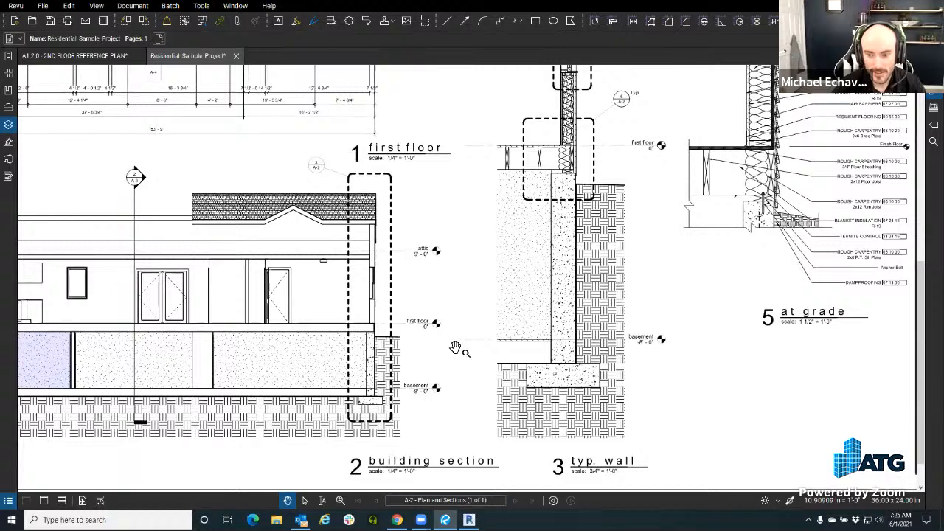
pyautogui.scroll(-3, 624, 375)
pyautogui.moveTo(430, 328); pyautogui.dragTo(430, 342)
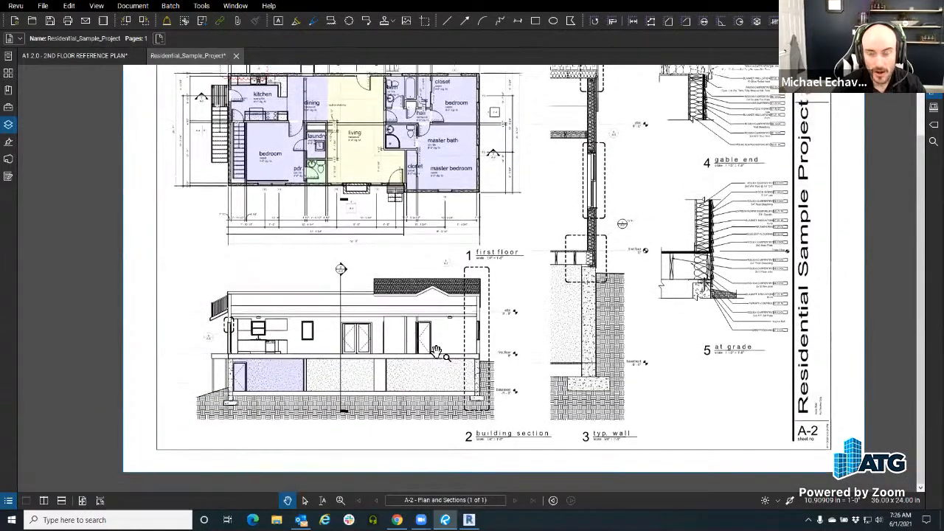
# - Apply the preset page scale 1/4" = 1'-0" to the selected page
pyautogui.click(834, 503)
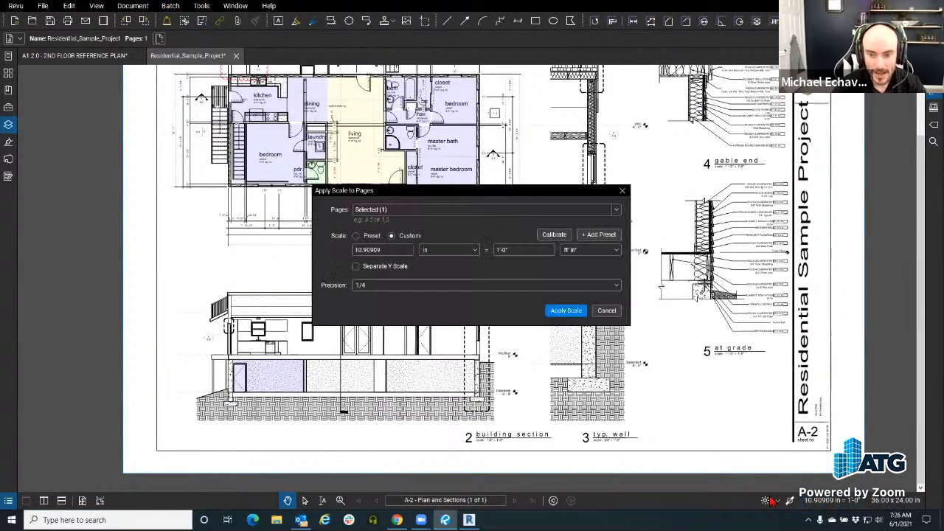
pyautogui.click(370, 236)
pyautogui.moveTo(382, 198); pyautogui.dragTo(385, 322)
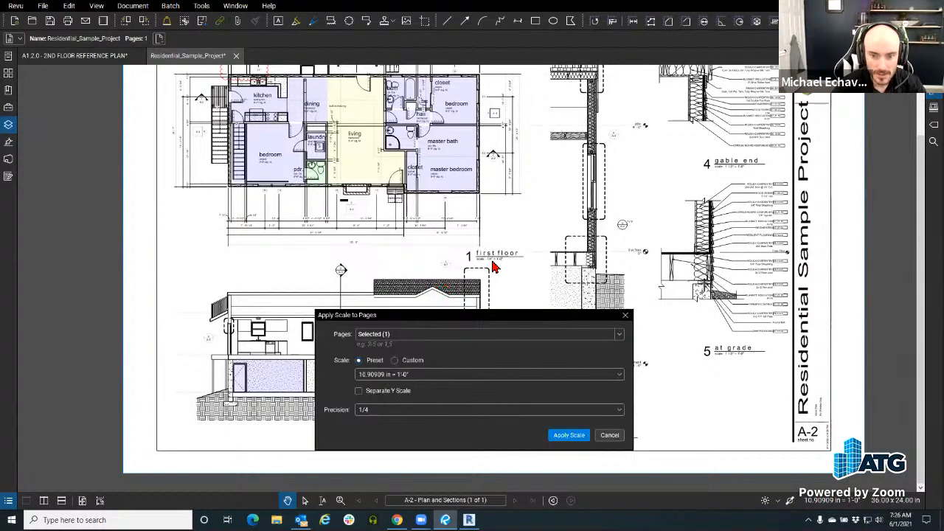
pyautogui.click(411, 375)
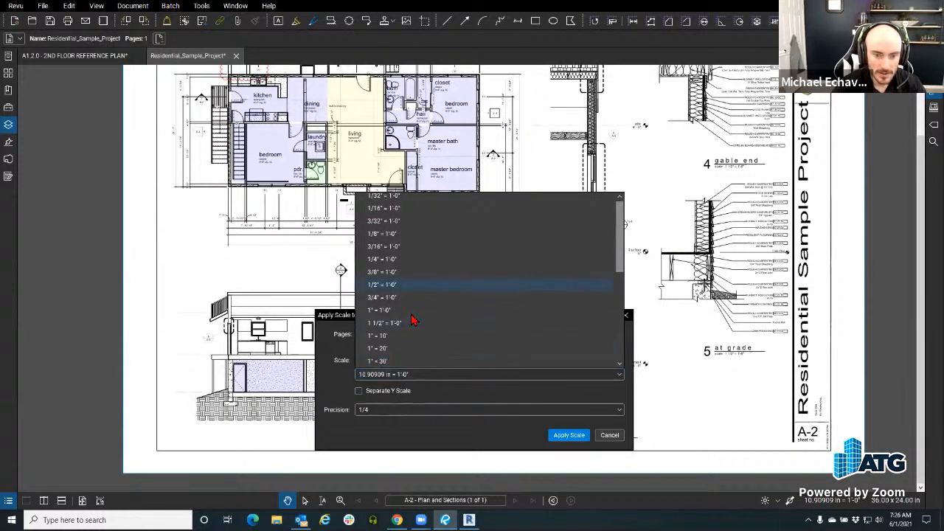
pyautogui.click(421, 266)
pyautogui.click(569, 435)
# - Read the scales noted beneath the building section, typ. wall and at grade drawings
pyautogui.scroll(-3, 501, 193)
pyautogui.scroll(2, 501, 193)
pyautogui.scroll(4, 501, 193)
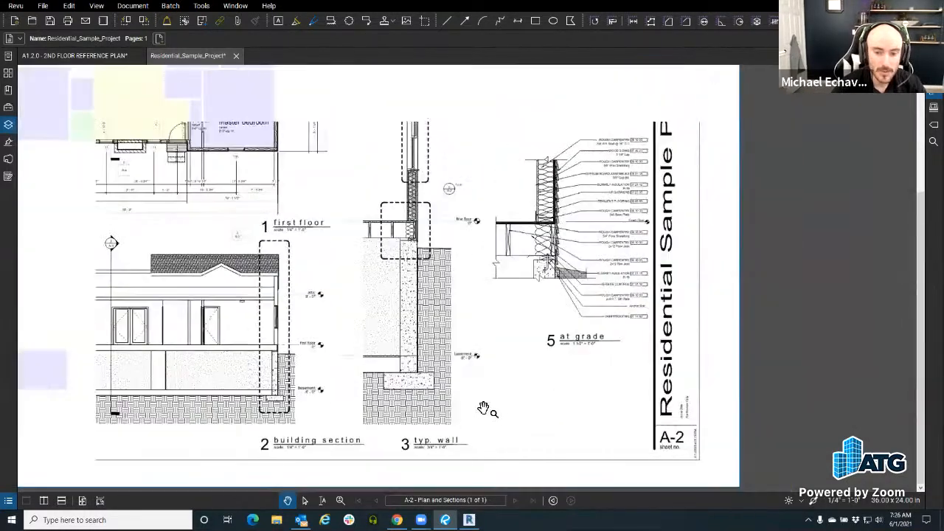
pyautogui.moveTo(483, 408); pyautogui.dragTo(432, 327)
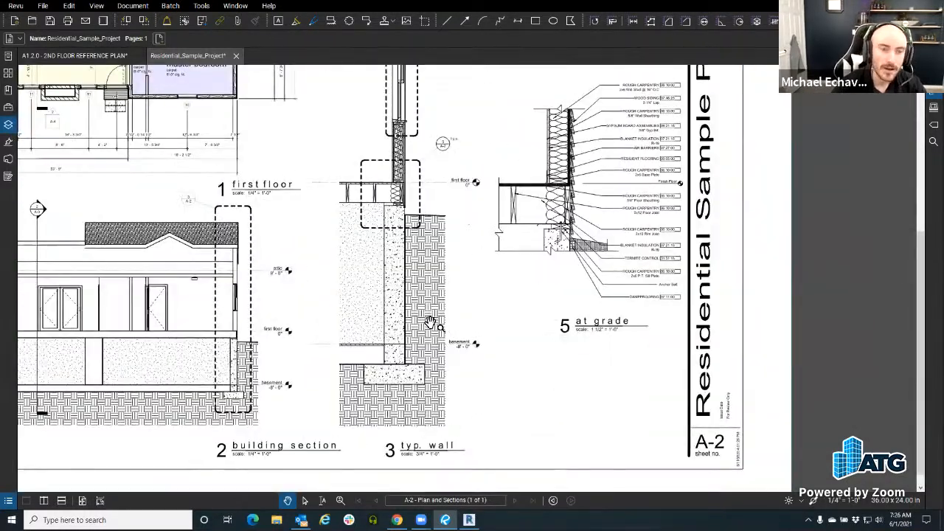
pyautogui.scroll(-3, 423, 315)
pyautogui.scroll(3, 499, 265)
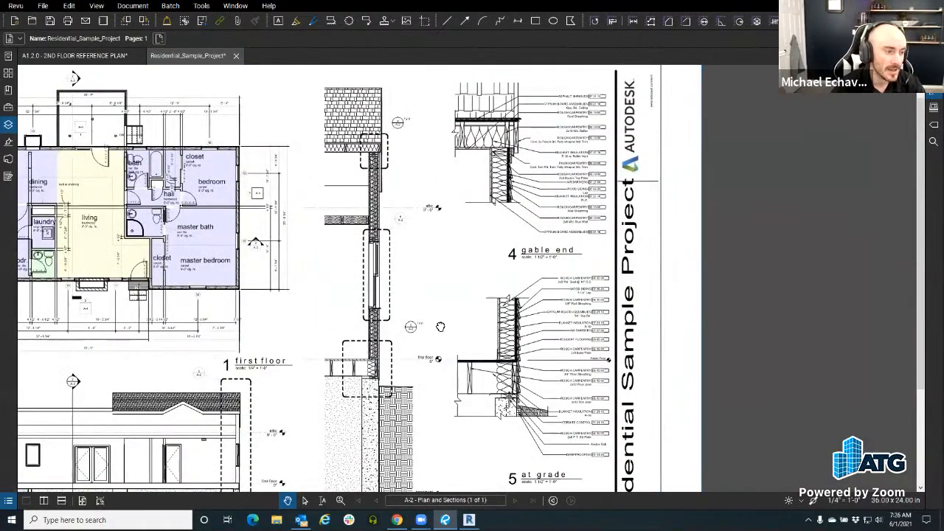
pyautogui.moveTo(440, 327)
pyautogui.mouseDown()
pyautogui.moveTo(474, 309)
pyautogui.moveTo(440, 182)
pyautogui.mouseUp()
pyautogui.scroll(1, 428, 413)
pyautogui.scroll(2, 430, 416)
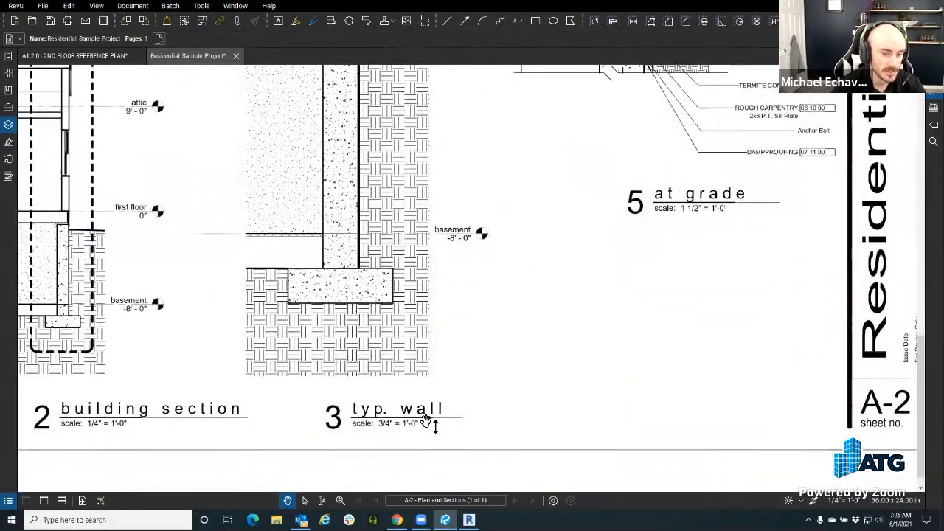
pyautogui.scroll(-1, 439, 398)
pyautogui.moveTo(442, 384); pyautogui.dragTo(478, 392)
# - Show the measurement settings and define a new viewport region around the whole typ. wall drawing
pyautogui.click(934, 74)
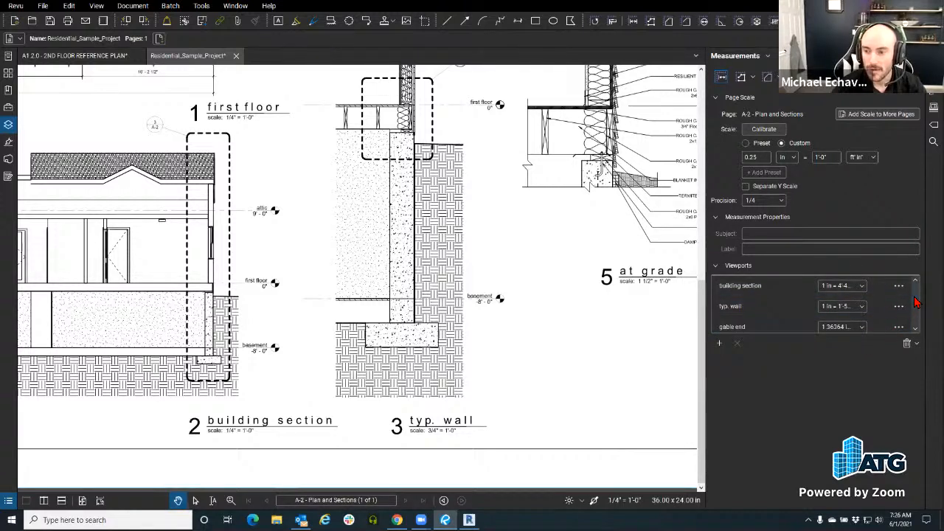
pyautogui.click(720, 343)
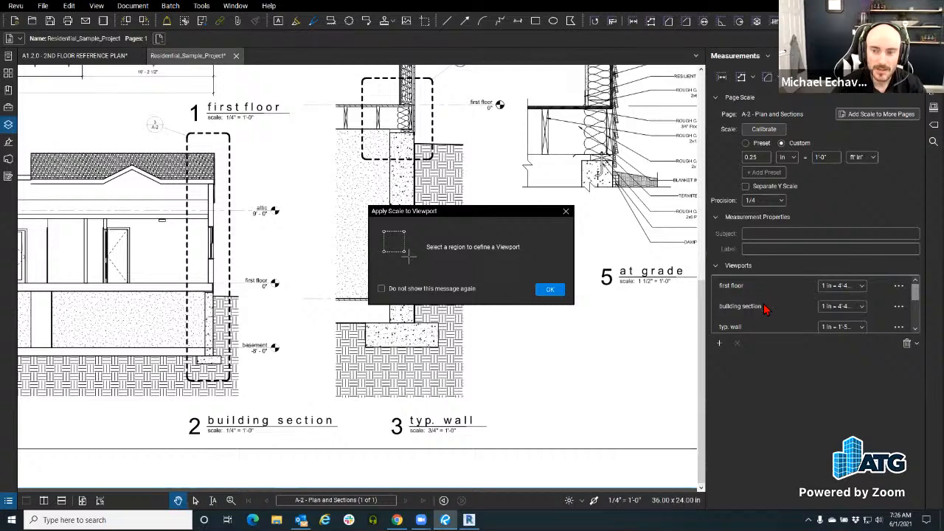
pyautogui.click(551, 291)
pyautogui.scroll(-5, 337, 149)
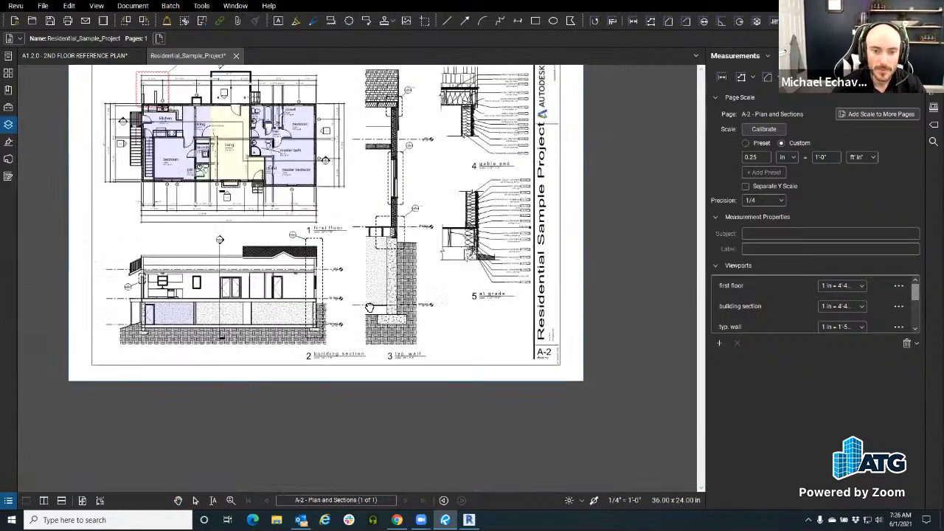
pyautogui.moveTo(351, 171); pyautogui.dragTo(426, 446)
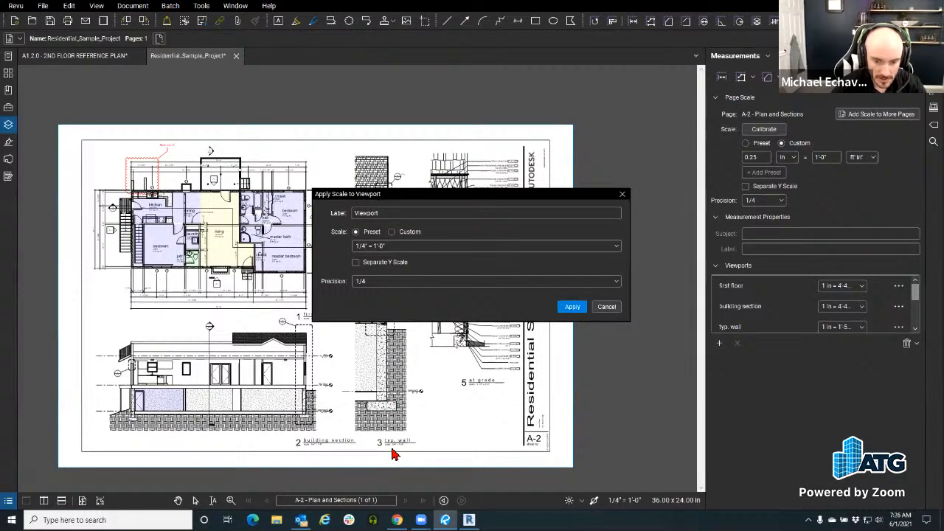
# - Label the new viewport 3/4"=1'-0" and apply the preset scale 3/4" = 1'-0" to it
pyautogui.moveTo(406, 214); pyautogui.dragTo(316, 237)
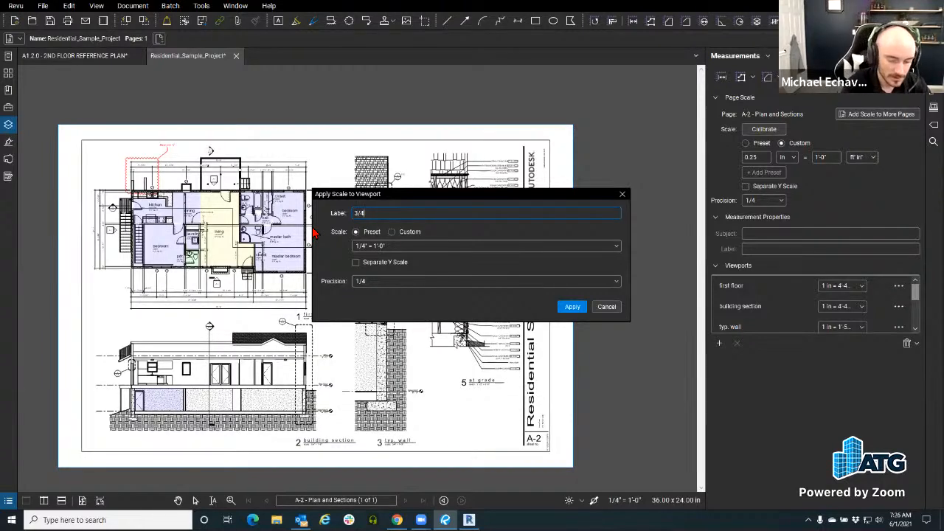
pyautogui.write('3/4"=')
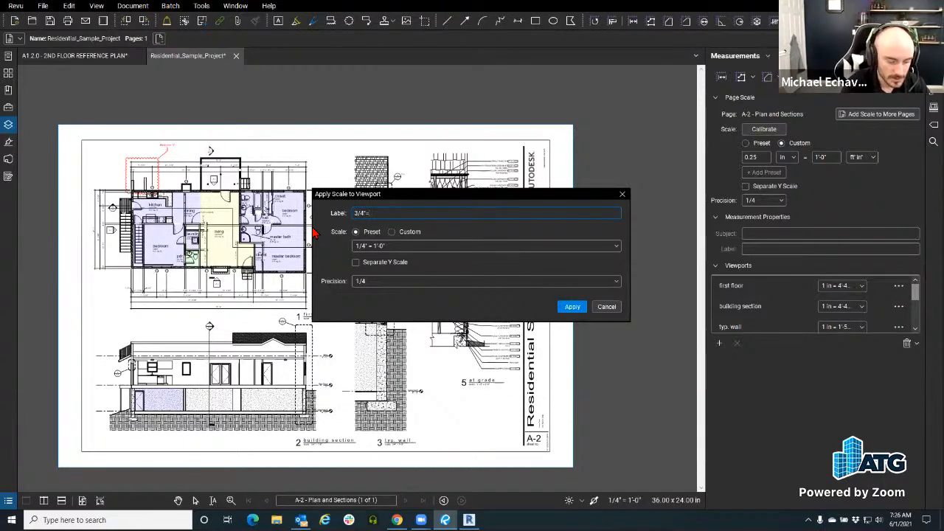
pyautogui.write("1'")
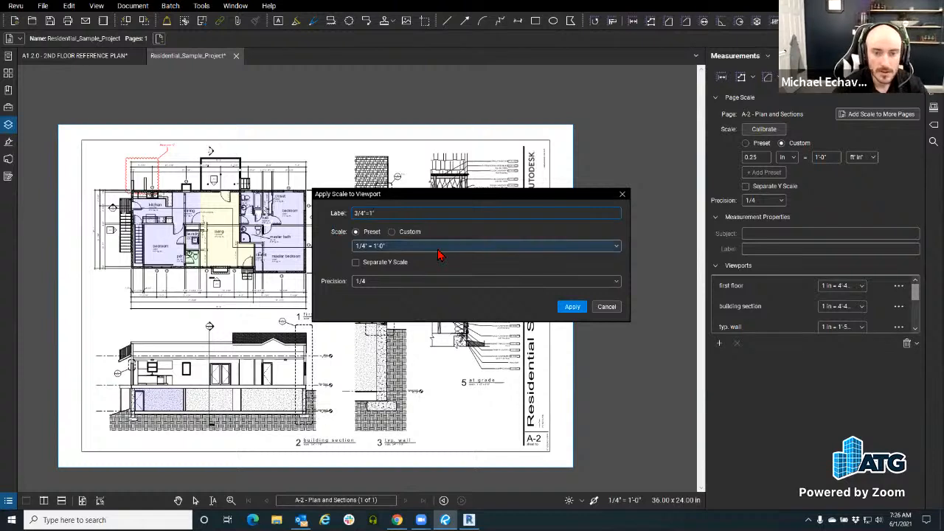
pyautogui.click(438, 247)
pyautogui.click(424, 298)
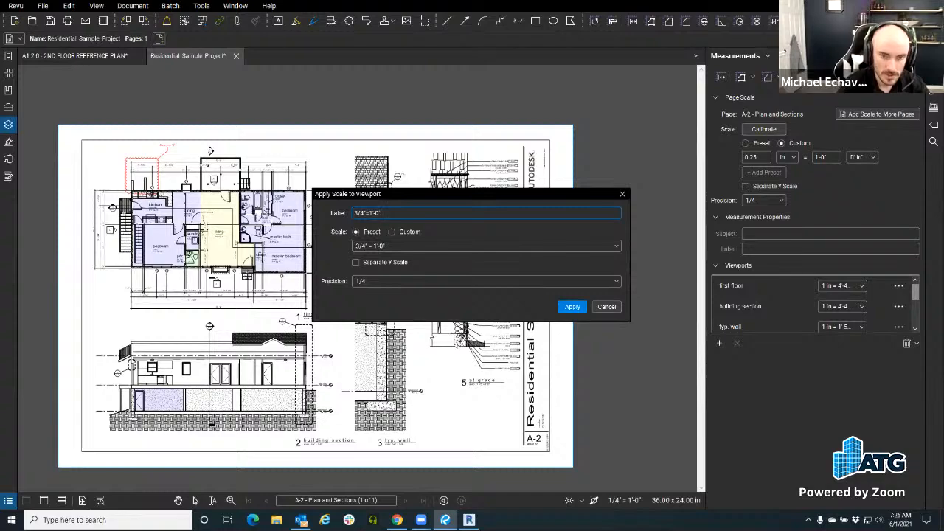
pyautogui.click(573, 306)
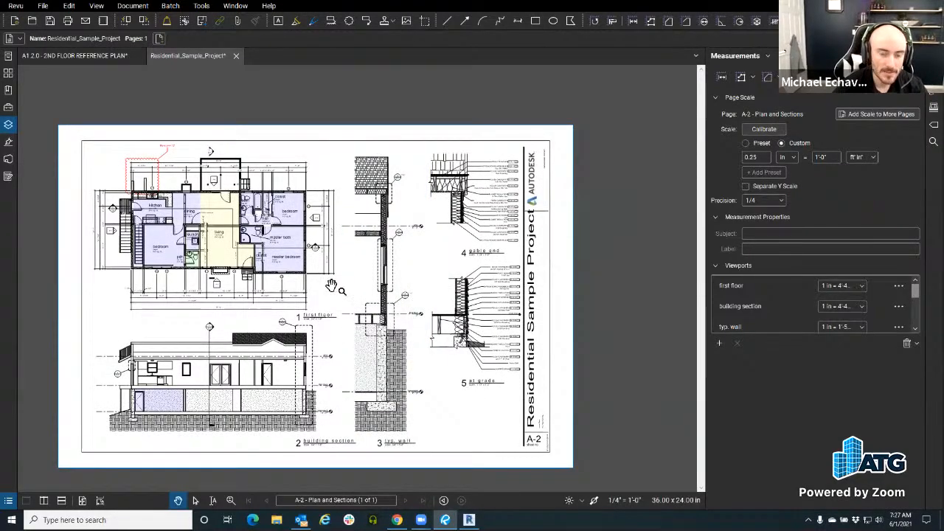
# - Select the 3/4"=1'-0" viewport, check its extent around the typ. wall drawing, and deselect it
pyautogui.scroll(5, 373, 230)
pyautogui.scroll(-2, 386, 264)
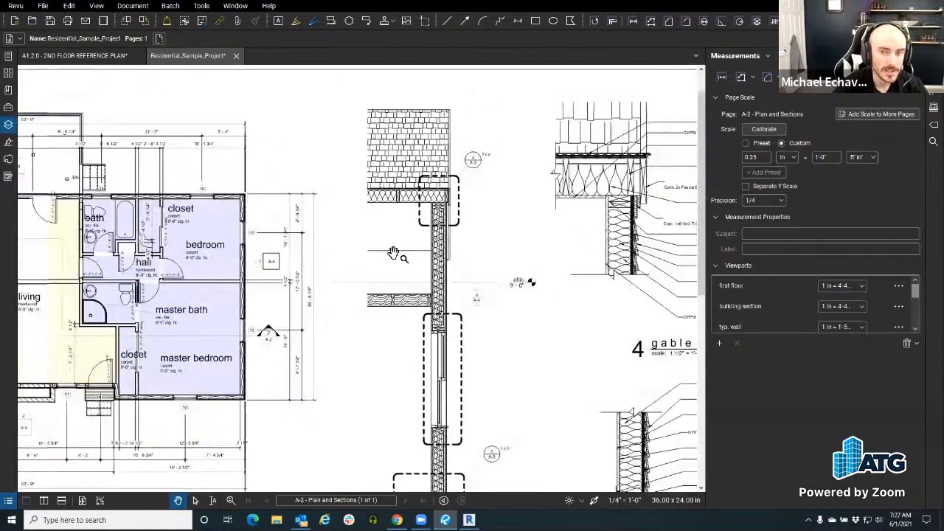
pyautogui.scroll(-2, 803, 323)
pyautogui.click(755, 312)
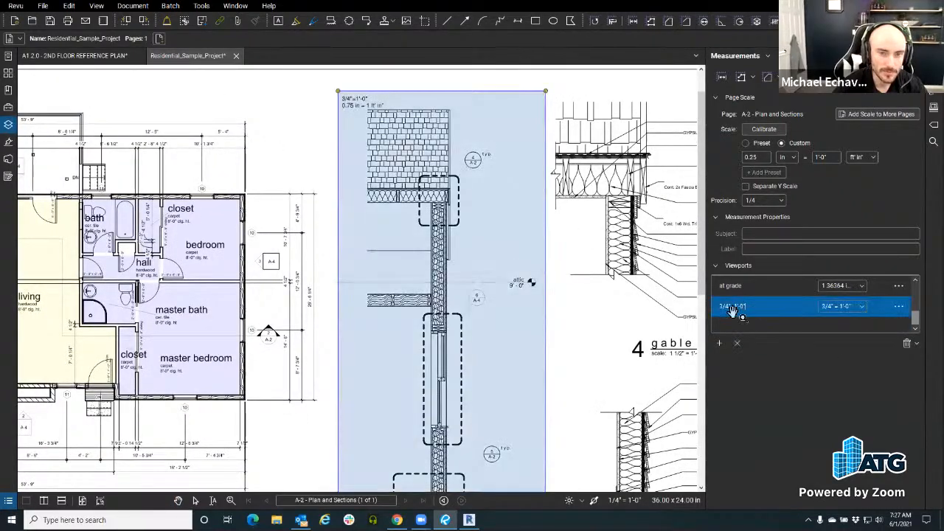
pyautogui.scroll(-3, 275, 238)
pyautogui.moveTo(388, 337); pyautogui.dragTo(374, 249)
pyautogui.scroll(-2, 374, 249)
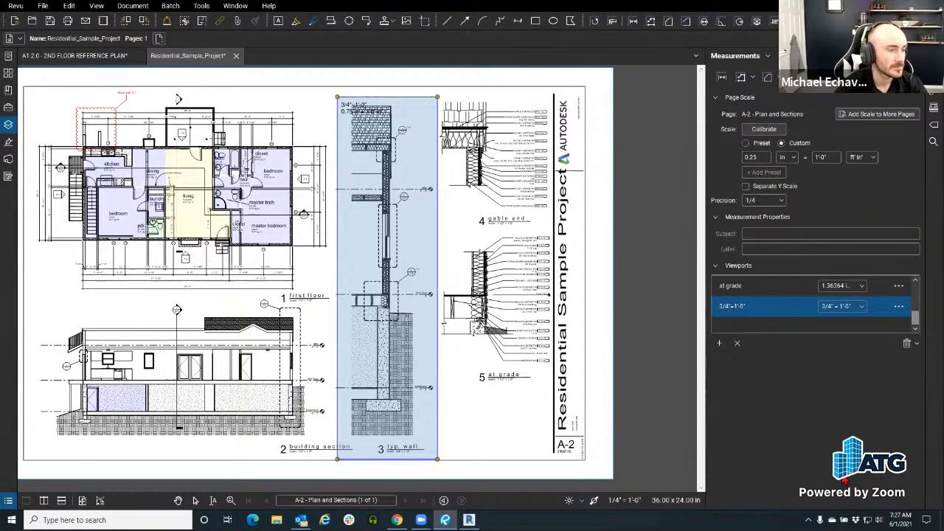
pyautogui.moveTo(458, 390); pyautogui.dragTo(462, 390)
pyautogui.moveTo(220, 226); pyautogui.dragTo(286, 227)
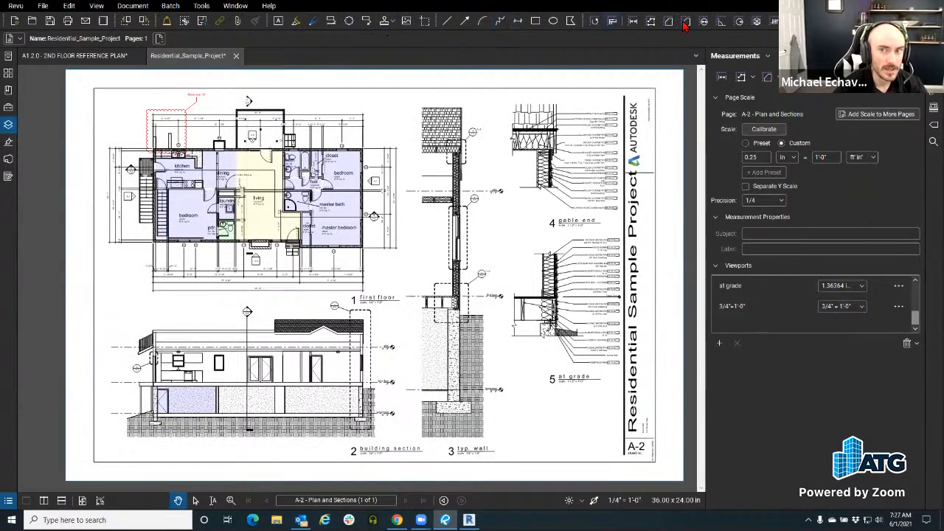
# - Place a length measurement along the stair side of the first-floor plan, spanning its overall depth between the outer walls
pyautogui.click(633, 20)
pyautogui.scroll(5, 203, 136)
pyautogui.scroll(1, 239, 139)
pyautogui.moveTo(262, 102); pyautogui.dragTo(522, 59)
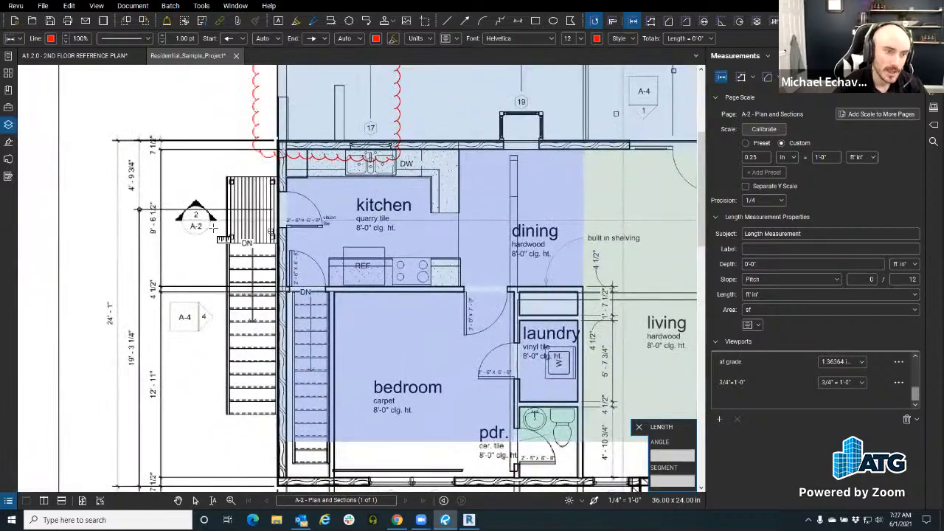
pyautogui.scroll(1, 138, 210)
pyautogui.moveTo(138, 210); pyautogui.dragTo(258, 189)
pyautogui.scroll(-3, 260, 175)
pyautogui.click(253, 135)
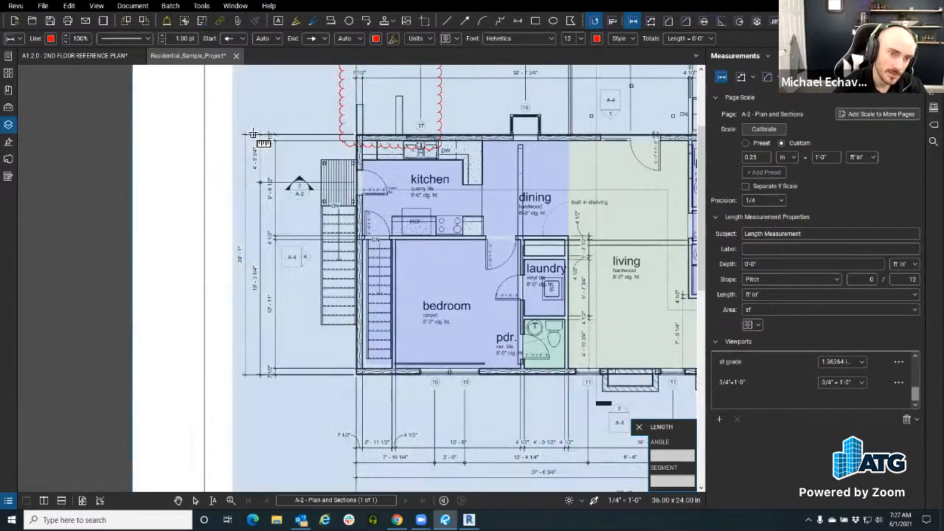
pyautogui.click(252, 376)
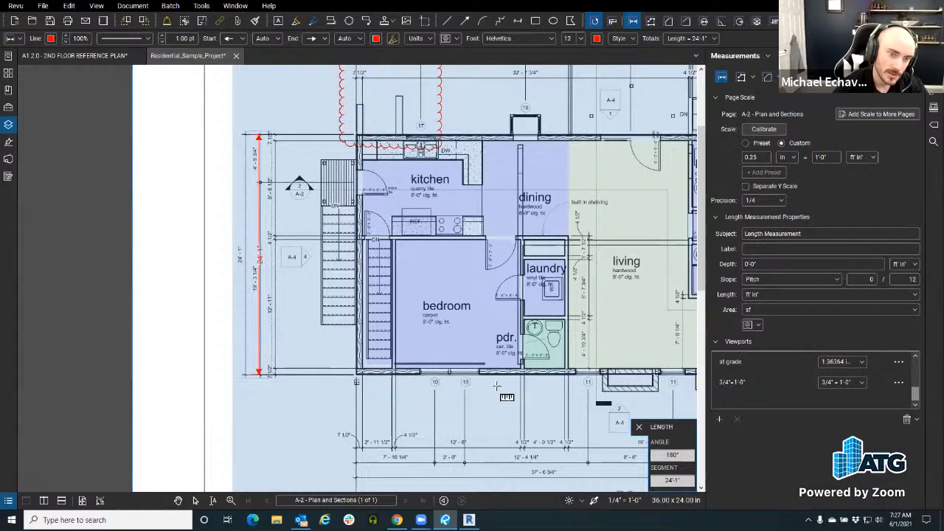
# - Place a length measurement on the typ. wall drawing from the basement level line up to the first floor level line
pyautogui.moveTo(641, 375); pyautogui.dragTo(241, 373)
pyautogui.moveTo(679, 318)
pyautogui.mouseDown()
pyautogui.moveTo(196, 337)
pyautogui.moveTo(156, 386)
pyautogui.mouseUp()
pyautogui.moveTo(268, 308); pyautogui.dragTo(311, 235)
pyautogui.scroll(-1, 343, 148)
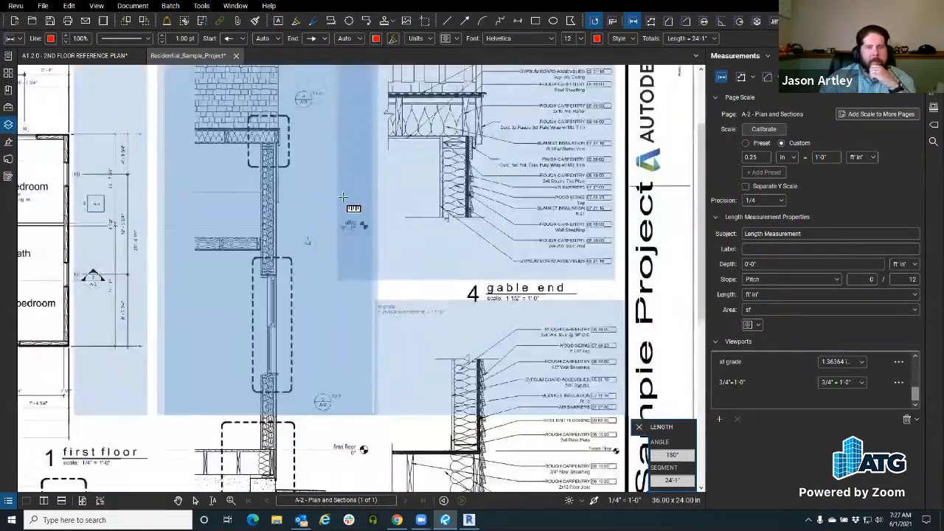
pyautogui.scroll(-5, 342, 149)
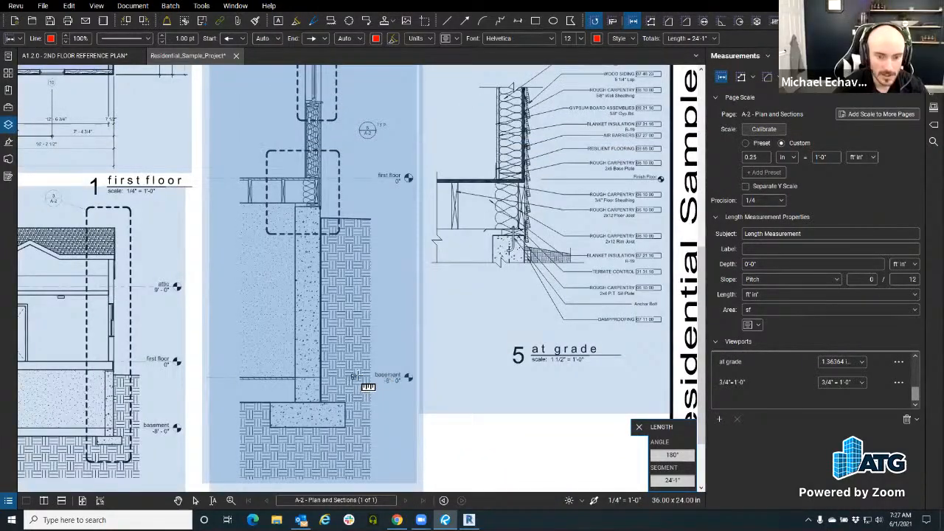
pyautogui.click(355, 376)
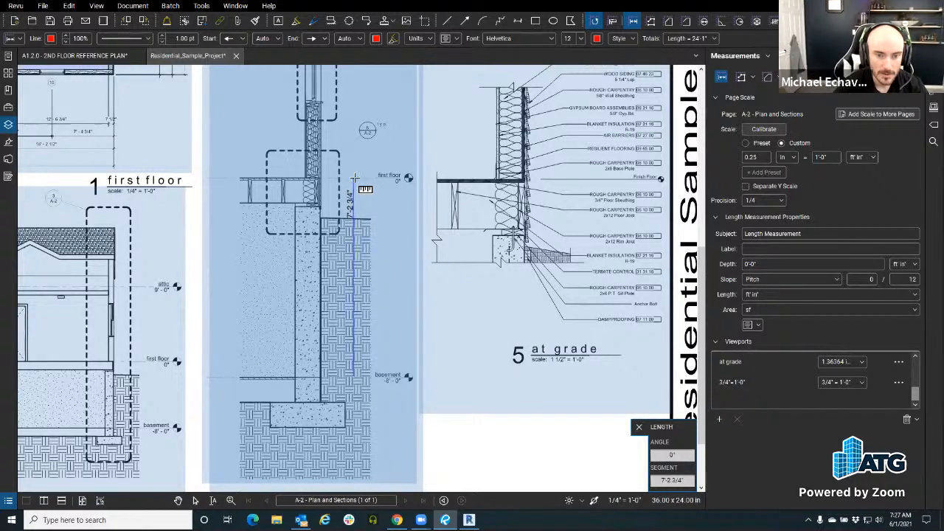
pyautogui.click(416, 227)
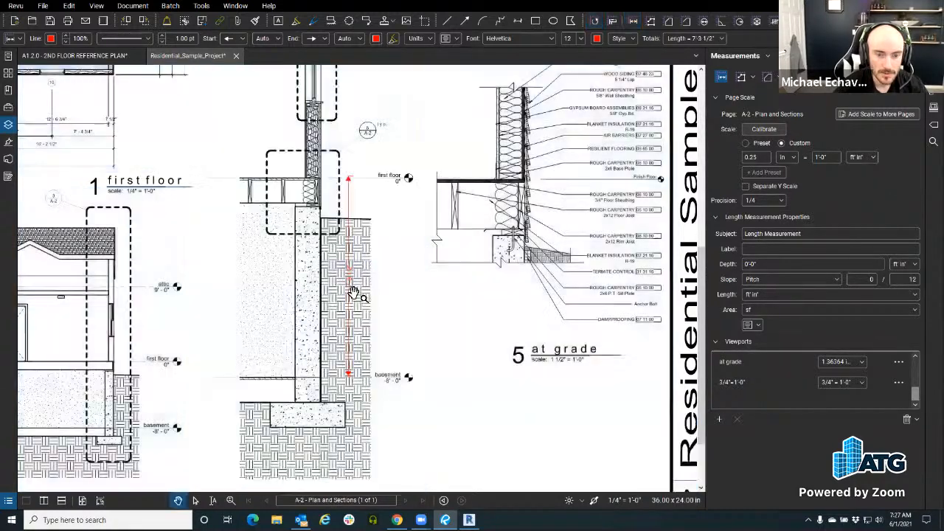
pyautogui.press('Escape')
# - Adjust both ends of the typ. wall length measurement to meet the first floor and basement level lines
pyautogui.click(349, 294)
pyautogui.scroll(6, 356, 236)
pyautogui.moveTo(358, 135); pyautogui.dragTo(356, 295)
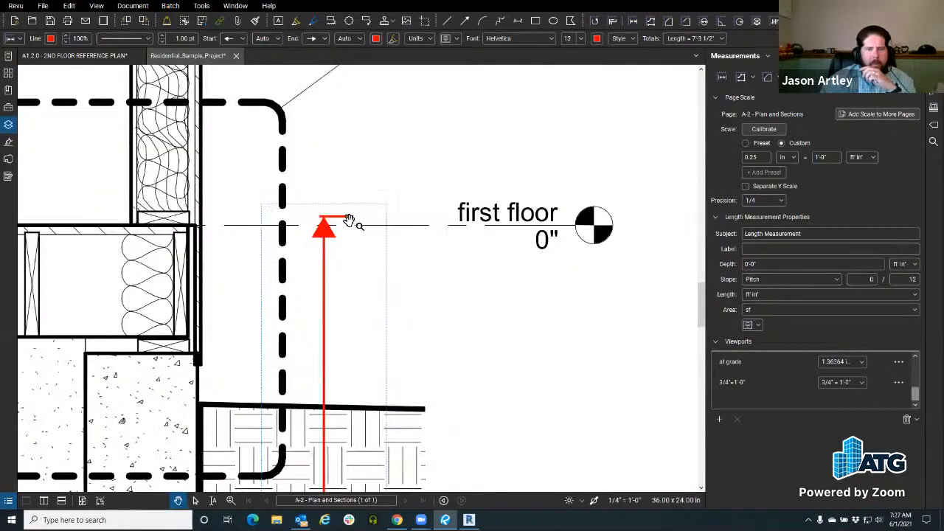
pyautogui.moveTo(346, 218)
pyautogui.mouseDown()
pyautogui.moveTo(354, 230)
pyautogui.moveTo(329, 228)
pyautogui.moveTo(337, 226)
pyautogui.mouseUp()
pyautogui.scroll(-5, 380, 160)
pyautogui.moveTo(404, 443); pyautogui.dragTo(415, 253)
pyautogui.scroll(3, 380, 357)
pyautogui.scroll(3, 380, 249)
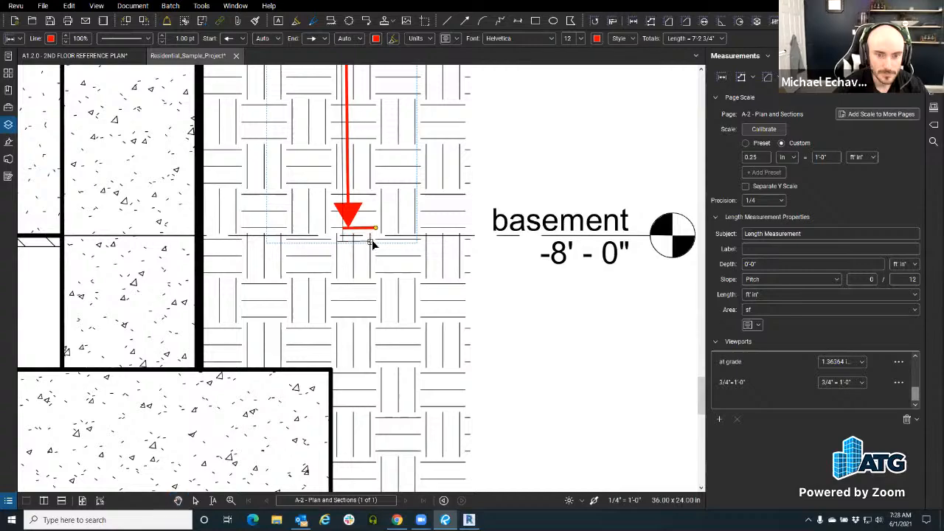
pyautogui.scroll(-8, 373, 349)
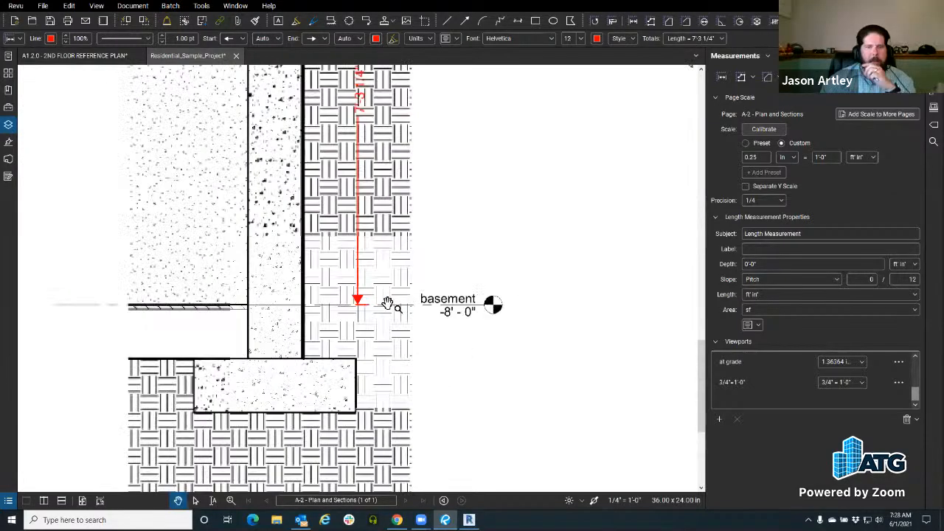
# - Move the typ. wall length measurement sideways off the earth hatch so it ends at the first floor and basement labels
pyautogui.moveTo(432, 320); pyautogui.dragTo(371, 252)
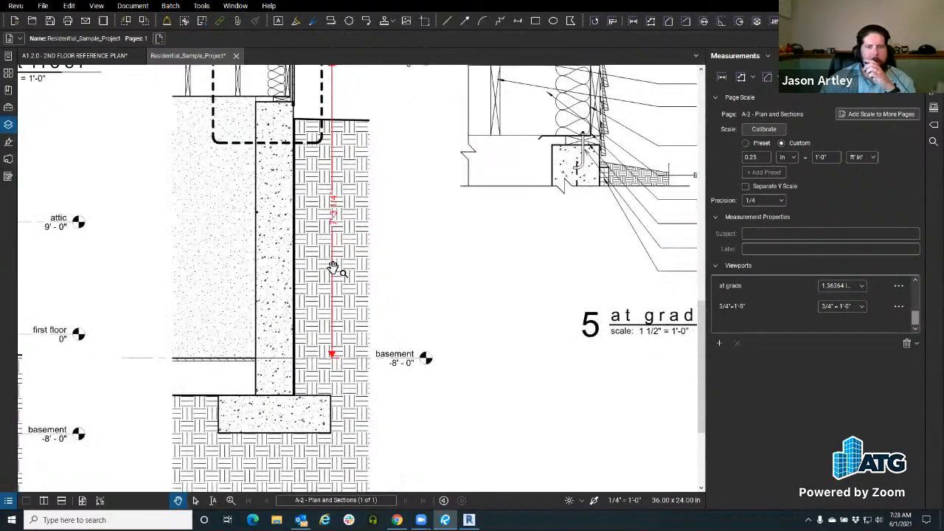
pyautogui.click(333, 266)
pyautogui.moveTo(341, 288); pyautogui.dragTo(354, 342)
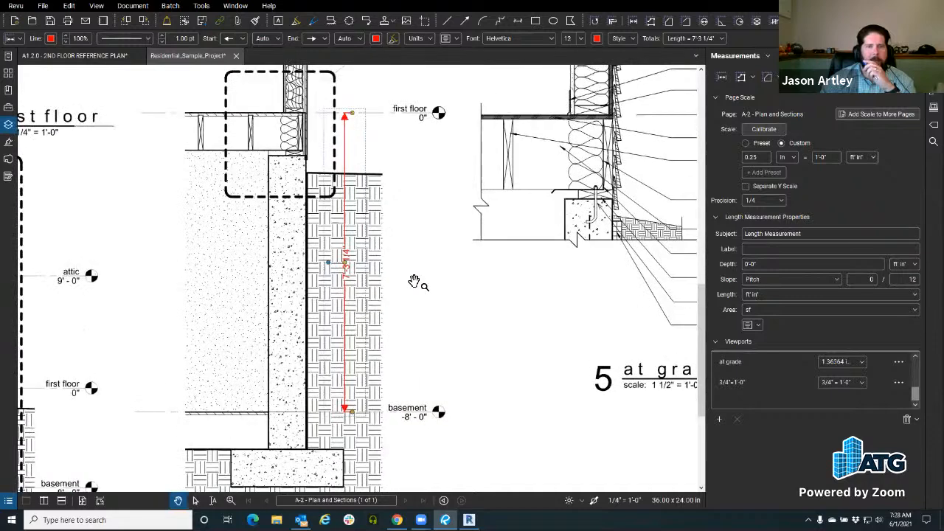
pyautogui.click(414, 281)
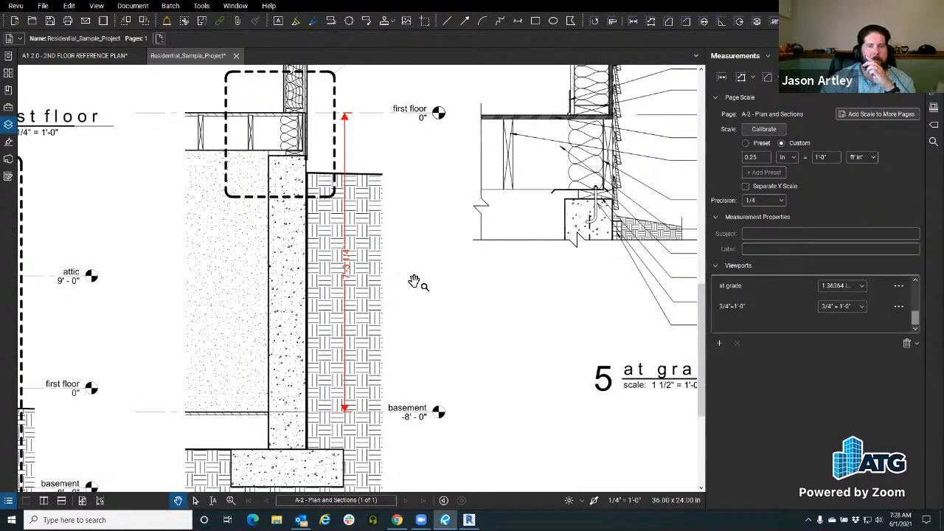
pyautogui.click(350, 271)
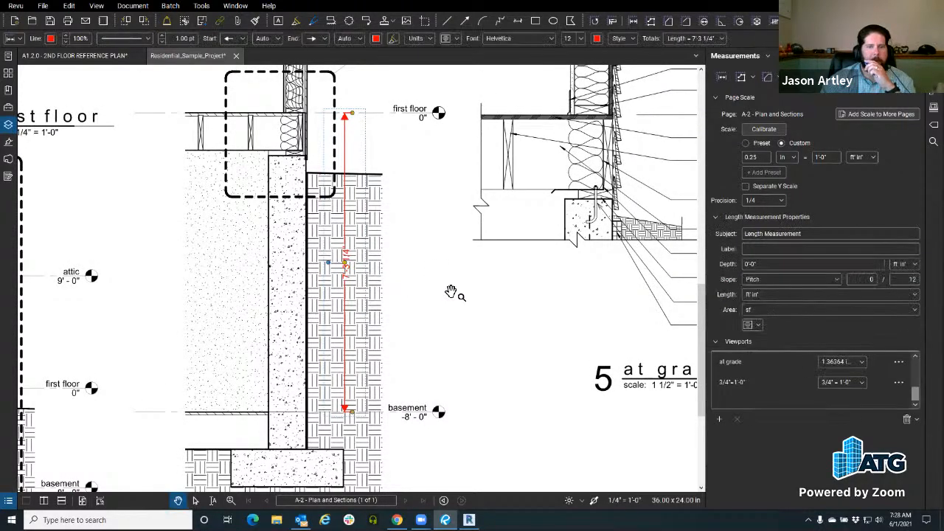
pyautogui.scroll(-1, 452, 291)
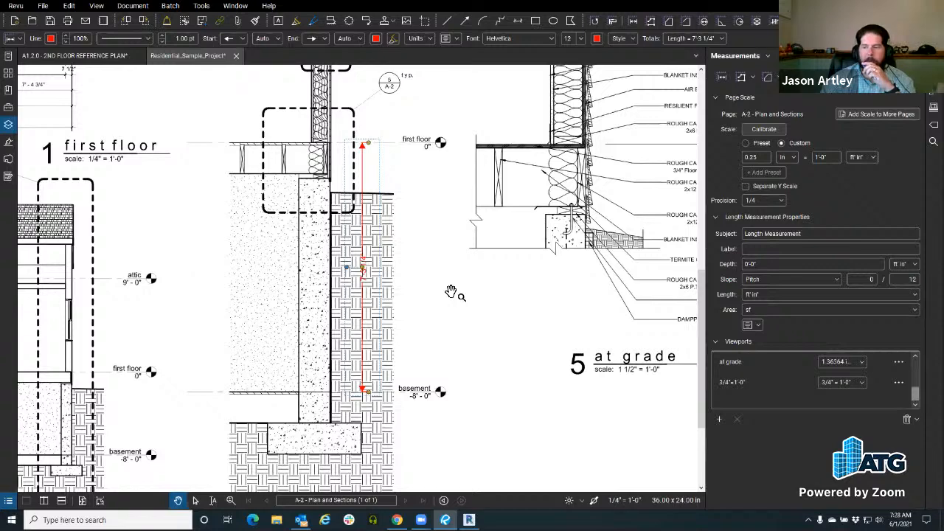
pyautogui.scroll(2, 413, 413)
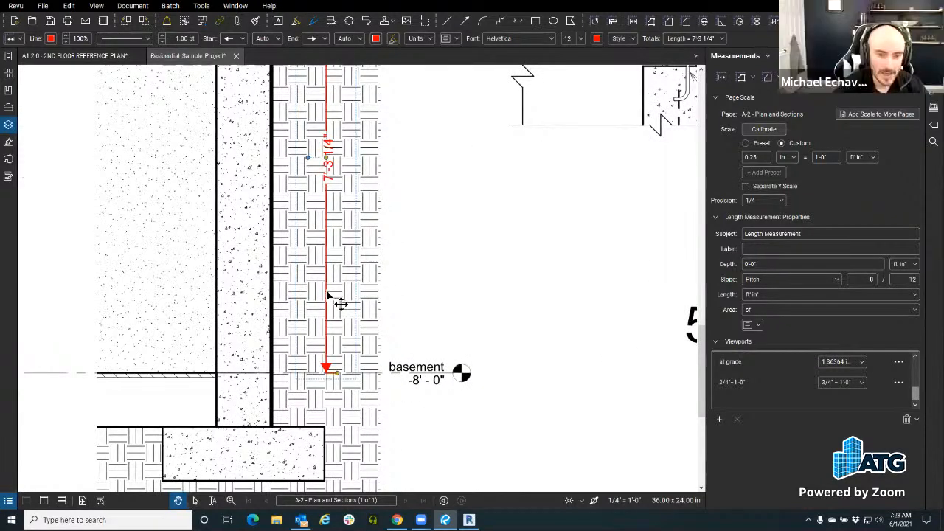
pyautogui.moveTo(326, 283); pyautogui.dragTo(398, 283)
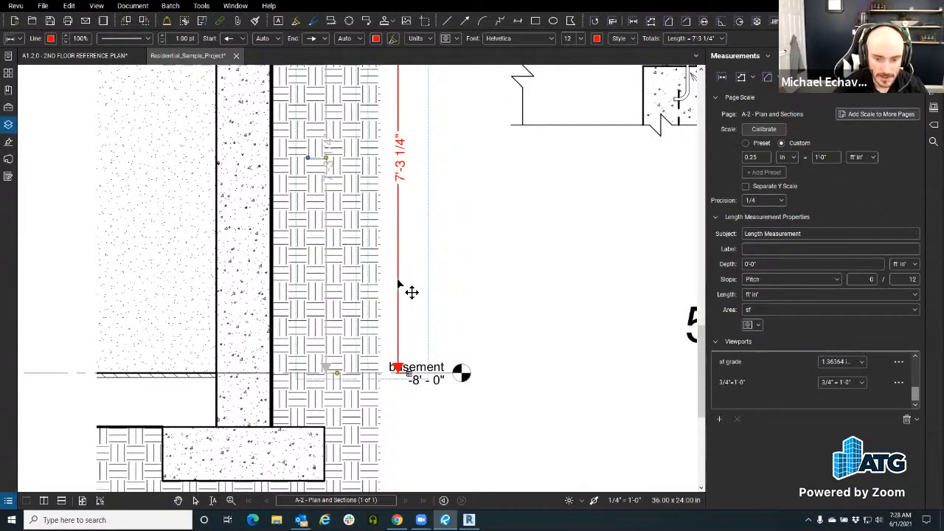
# - Examine how the ends of the moved measurement align with the basement and first floor level lines
pyautogui.scroll(4, 413, 378)
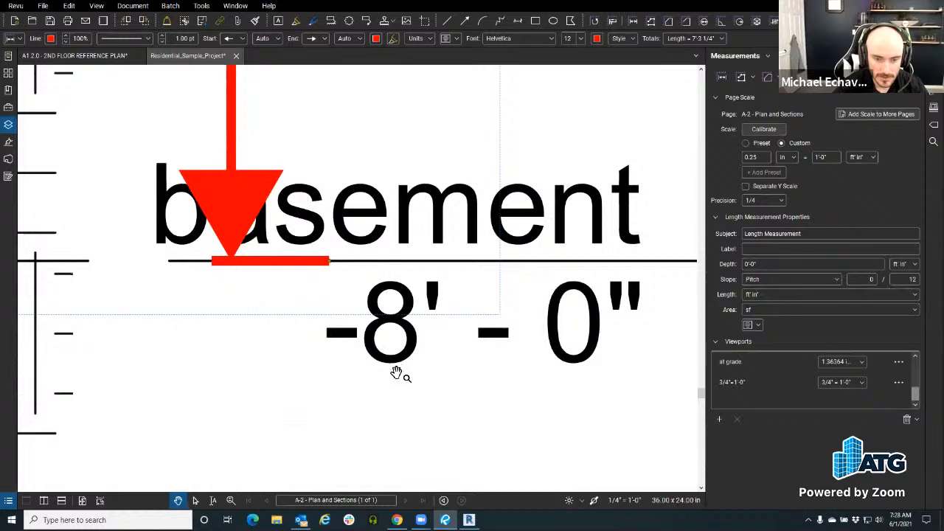
pyautogui.scroll(-2, 413, 375)
pyautogui.moveTo(413, 162); pyautogui.dragTo(350, 405)
pyautogui.moveTo(358, 103); pyautogui.dragTo(345, 380)
pyautogui.scroll(5, 354, 226)
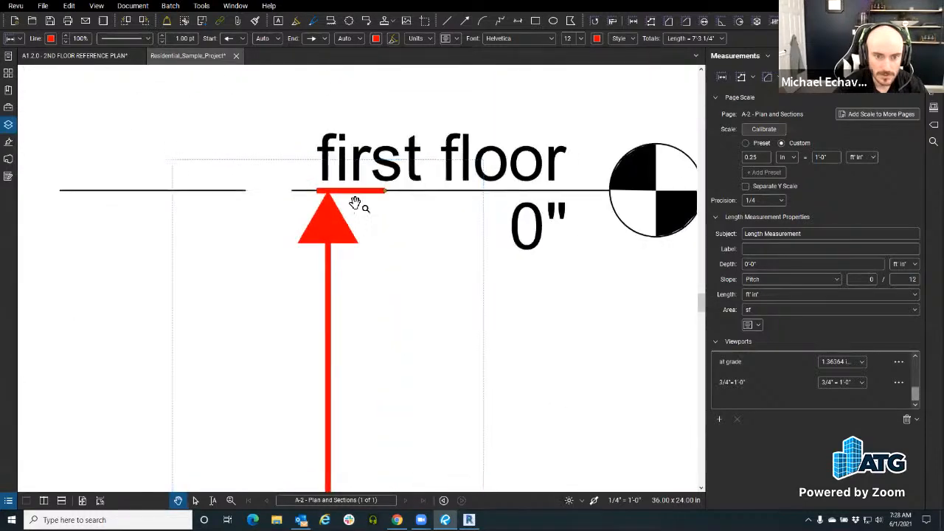
pyautogui.moveTo(414, 186)
pyautogui.mouseDown()
pyautogui.moveTo(298, 201)
pyautogui.moveTo(397, 269)
pyautogui.moveTo(416, 263)
pyautogui.moveTo(416, 187)
pyautogui.mouseUp()
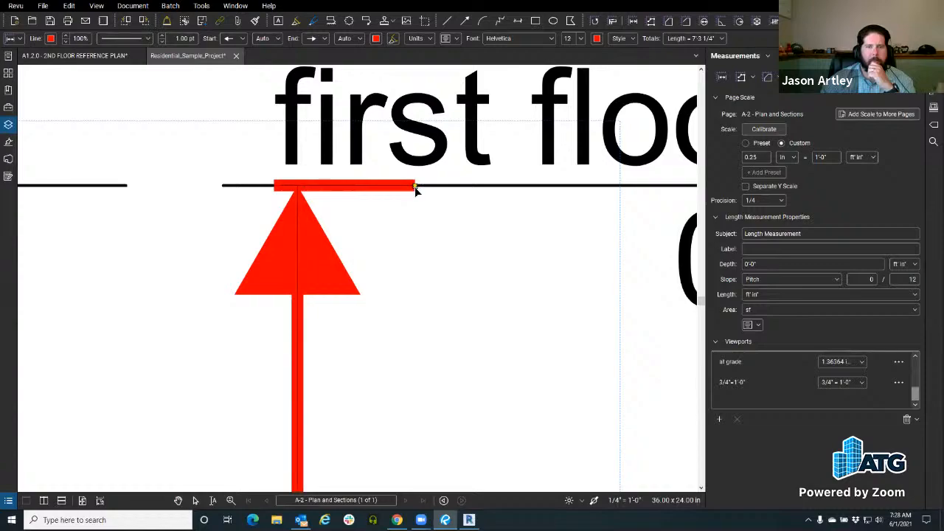
pyautogui.scroll(-5, 346, 193)
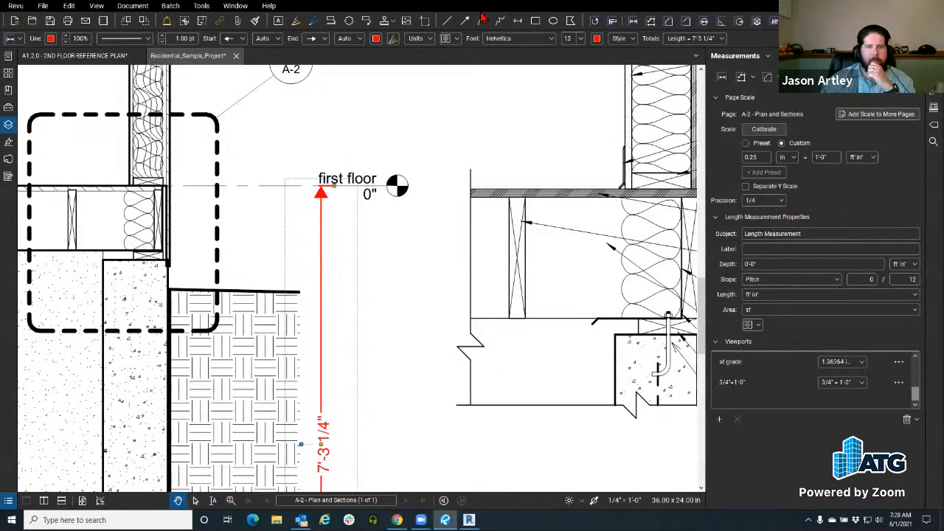
pyautogui.scroll(-2, 411, 191)
pyautogui.scroll(6, 385, 238)
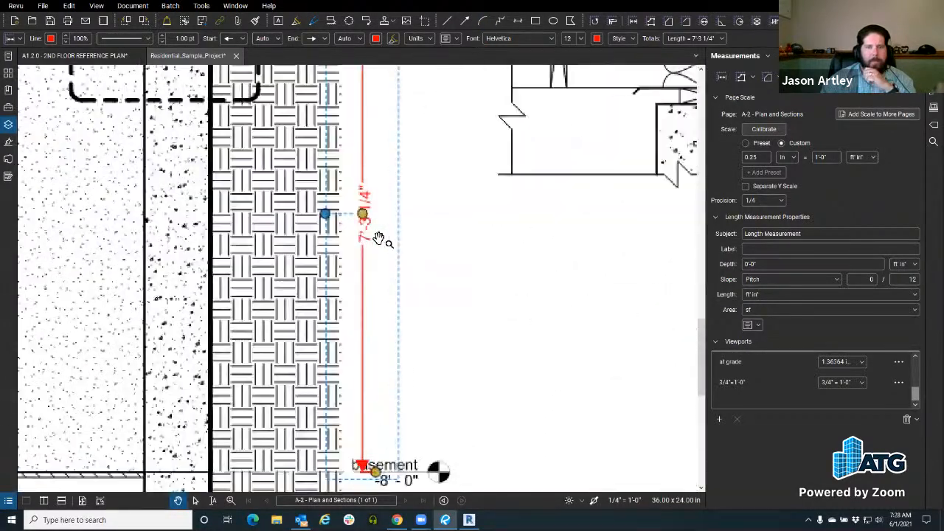
pyautogui.click(373, 232)
pyautogui.scroll(-2, 363, 219)
pyautogui.click(362, 183)
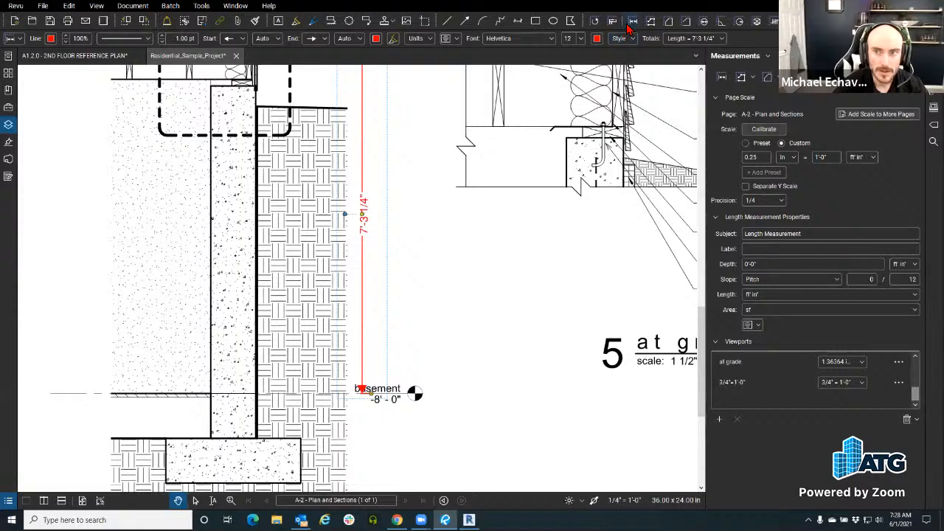
# - Place a second length measurement beside the first, from the basement level line to the first floor level line
pyautogui.click(633, 22)
pyautogui.click(401, 393)
pyautogui.moveTo(411, 120); pyautogui.dragTo(381, 228)
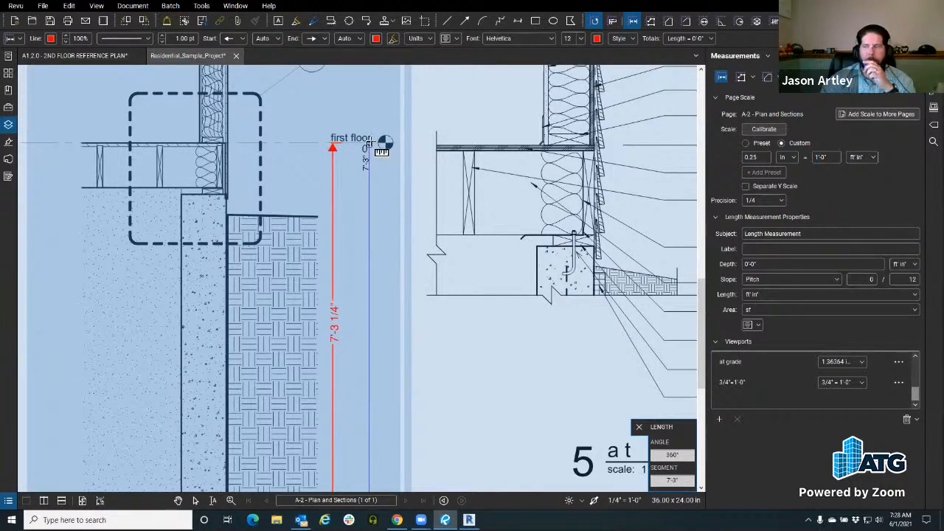
pyautogui.click(369, 147)
pyautogui.press('Escape')
# - Select the 3/4"=1'-0" viewport to check that it covers both typ. wall measurements, and select the newer measurement
pyautogui.scroll(-5, 373, 221)
pyautogui.scroll(5, 374, 308)
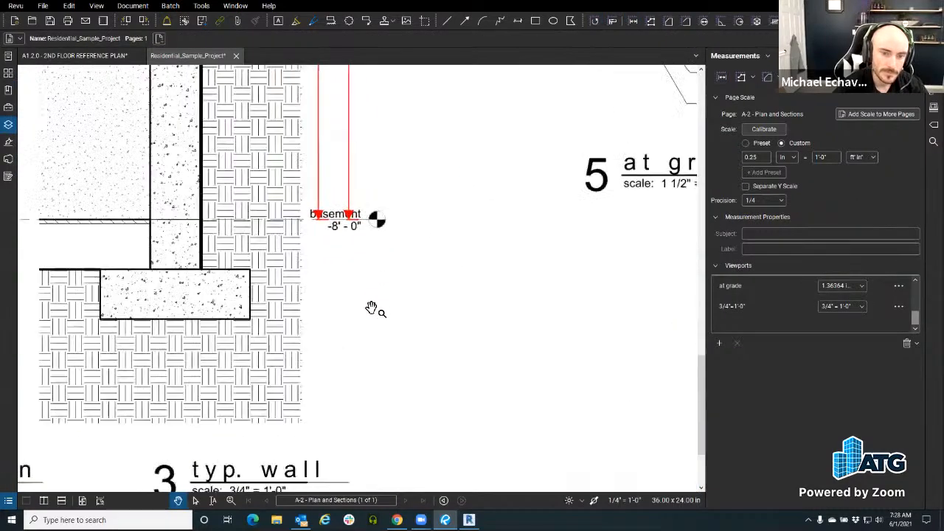
pyautogui.scroll(-3, 386, 247)
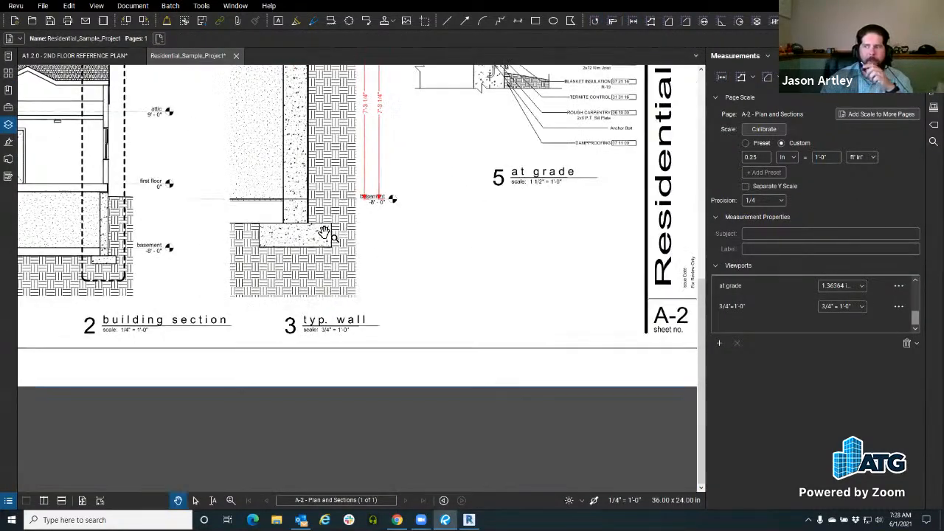
pyautogui.moveTo(331, 253); pyautogui.dragTo(344, 352)
pyautogui.click(735, 306)
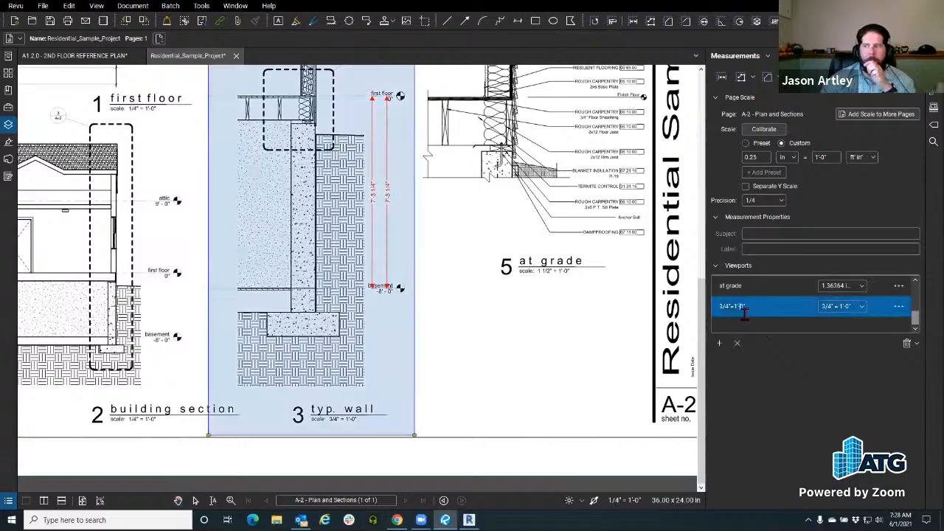
pyautogui.scroll(-3, 472, 378)
pyautogui.scroll(4, 424, 376)
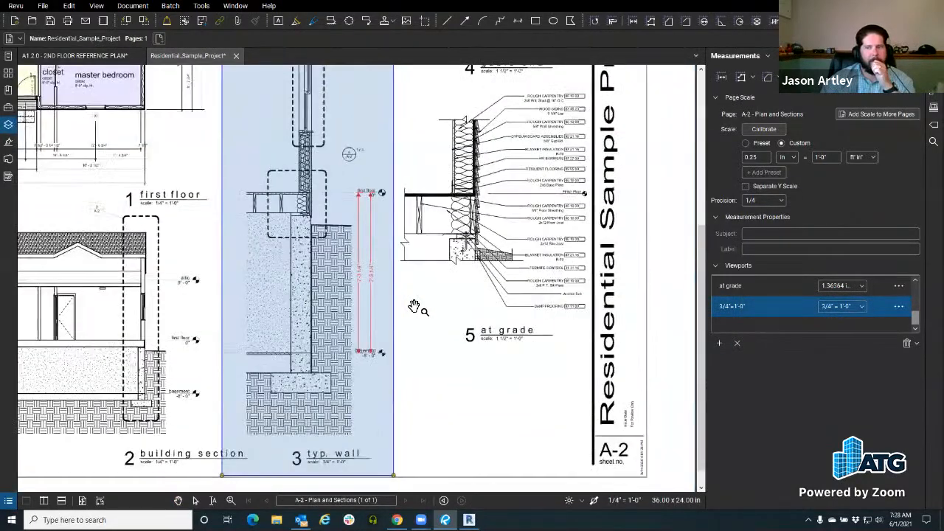
pyautogui.click(376, 270)
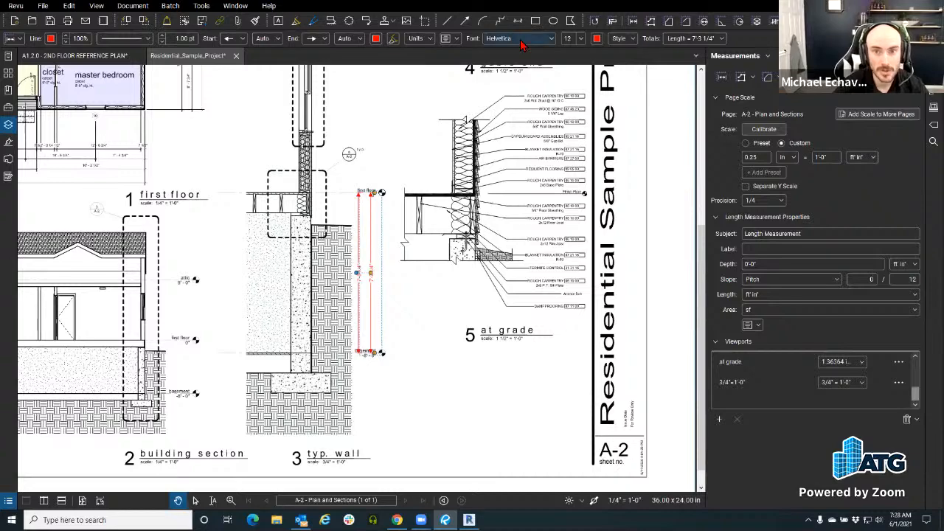
pyautogui.click(499, 21)
pyautogui.scroll(3, 394, 235)
pyautogui.scroll(3, 395, 235)
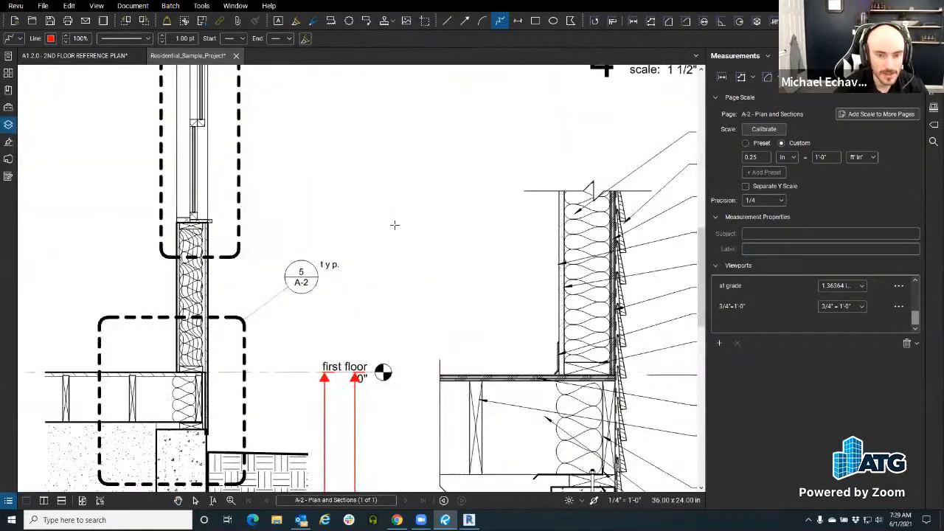
pyautogui.click(392, 206)
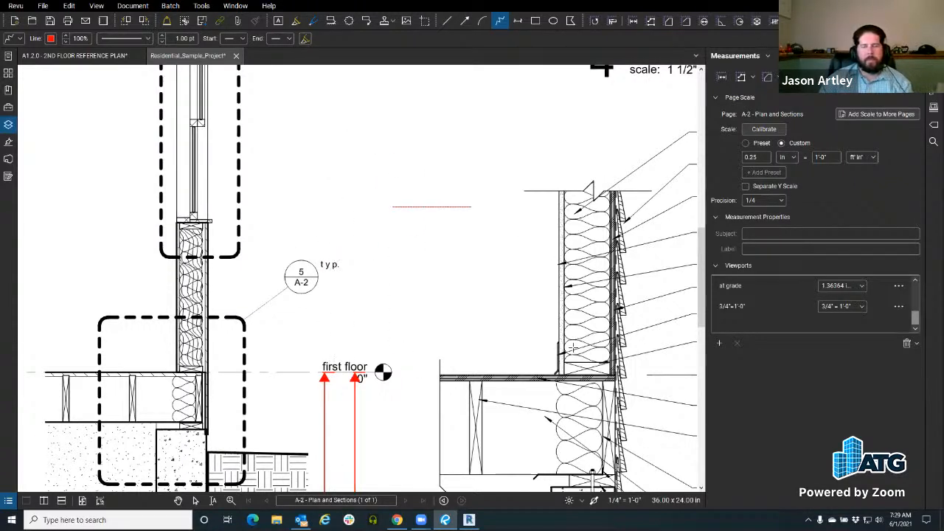
pyautogui.press('Escape')
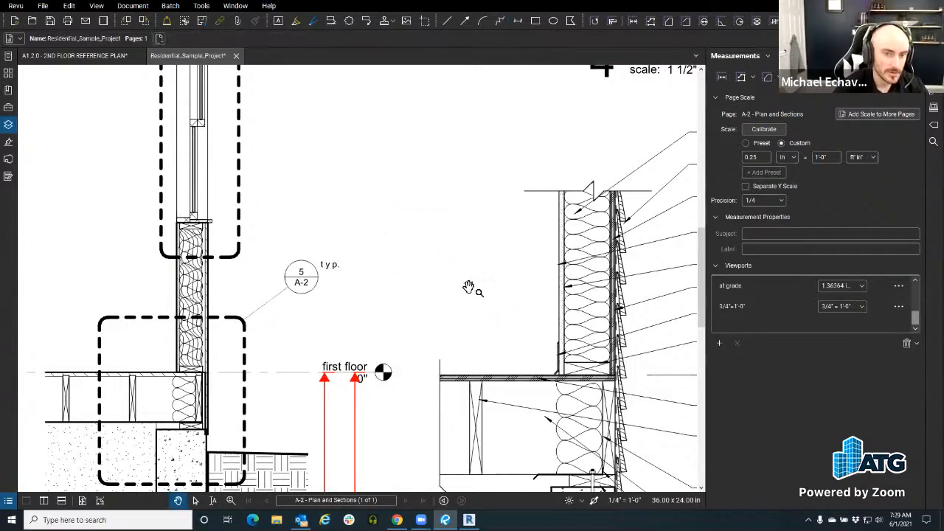
# - Review the Grid & Snap options in the general preferences and close them without changes
pyautogui.click(22, 6)
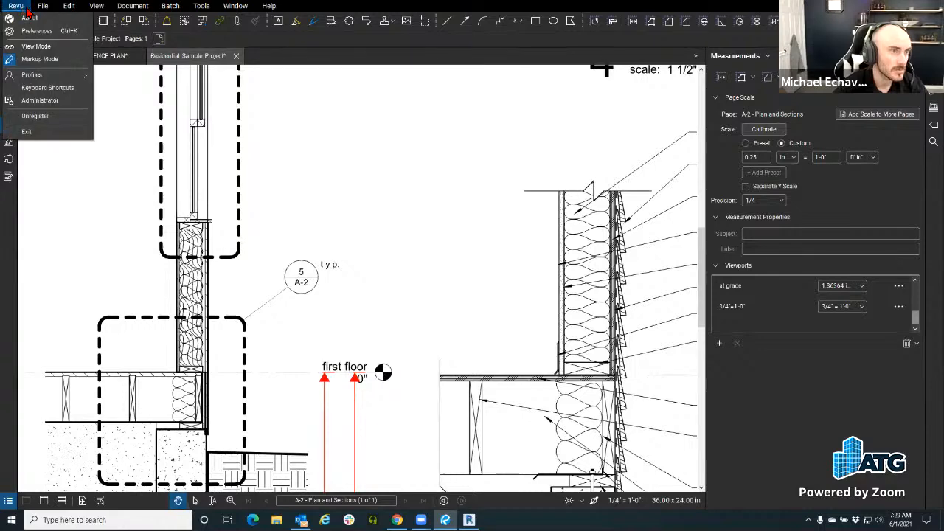
pyautogui.click(33, 30)
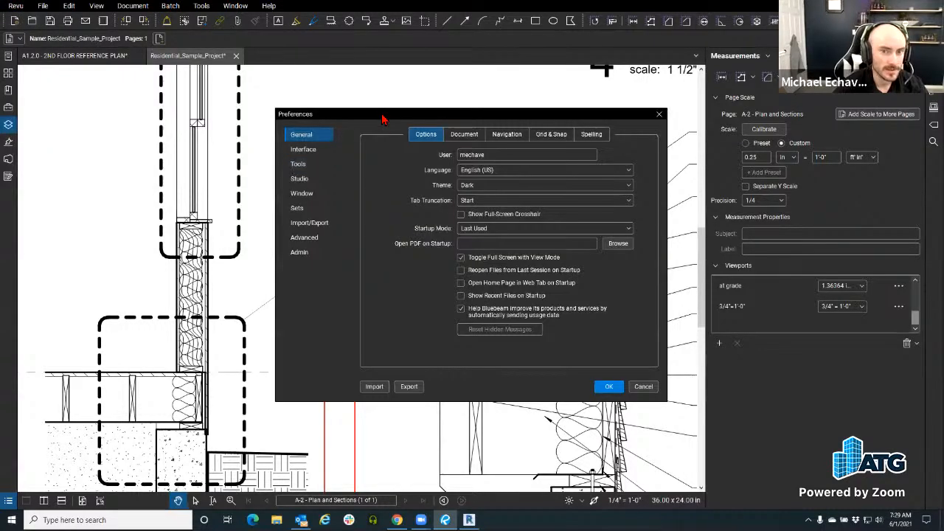
pyautogui.moveTo(384, 119); pyautogui.dragTo(251, 111)
pyautogui.click(351, 113)
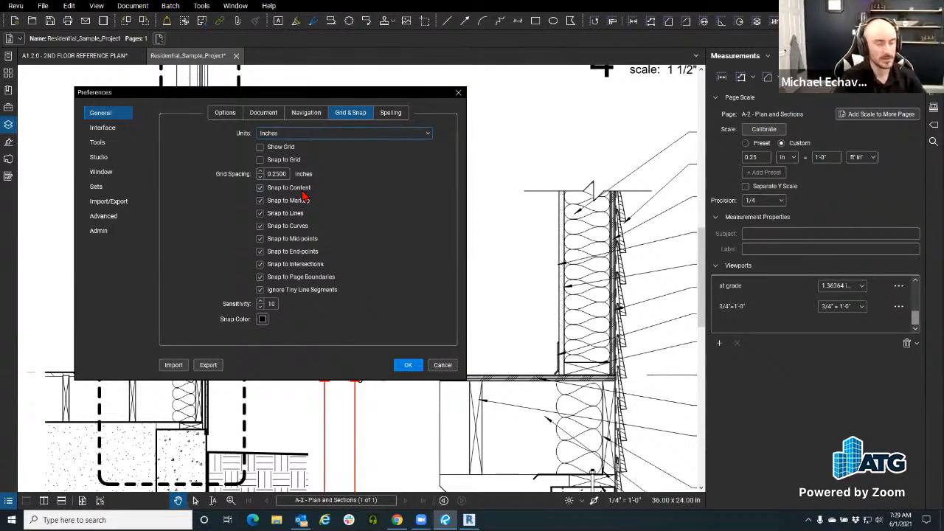
pyautogui.click(443, 365)
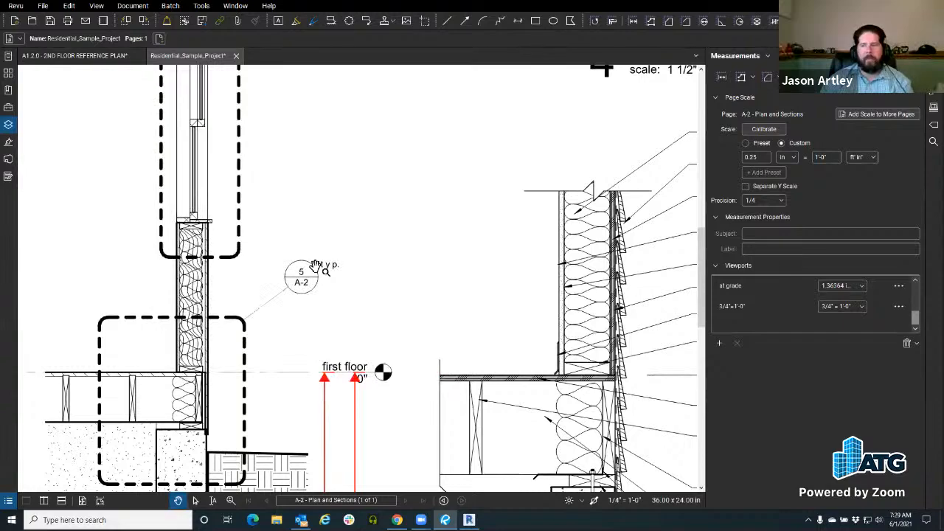
# - Examine both typ. wall length measurements from the first floor level line down to the basement level line
pyautogui.scroll(-4, 302, 280)
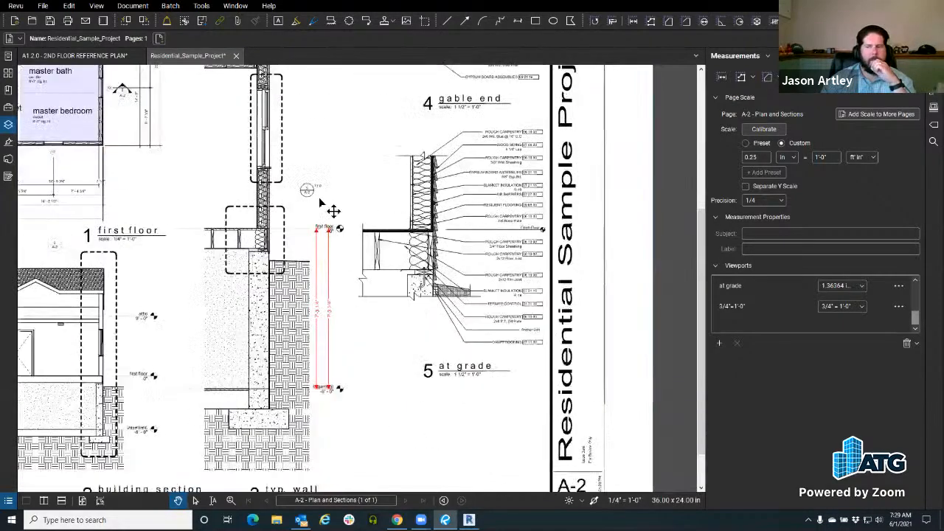
pyautogui.scroll(6, 307, 330)
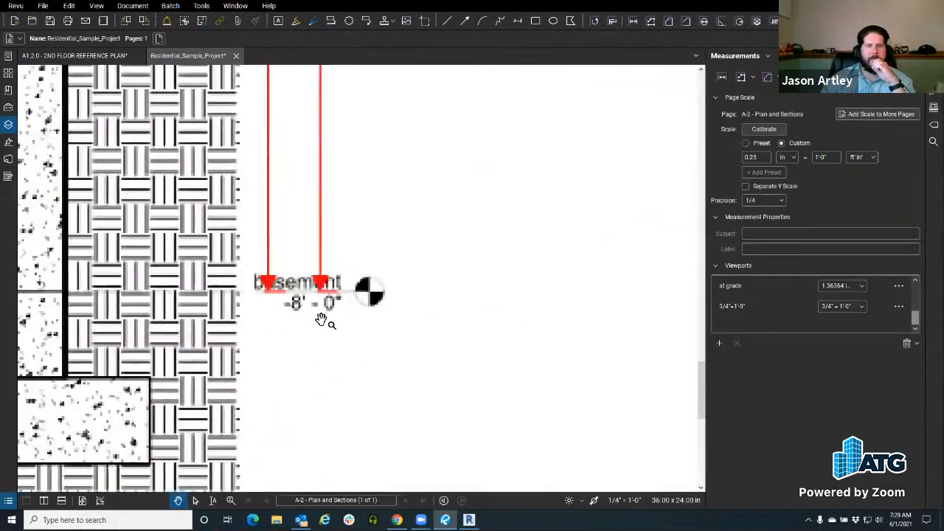
pyautogui.scroll(-3, 327, 320)
pyautogui.scroll(-5, 326, 324)
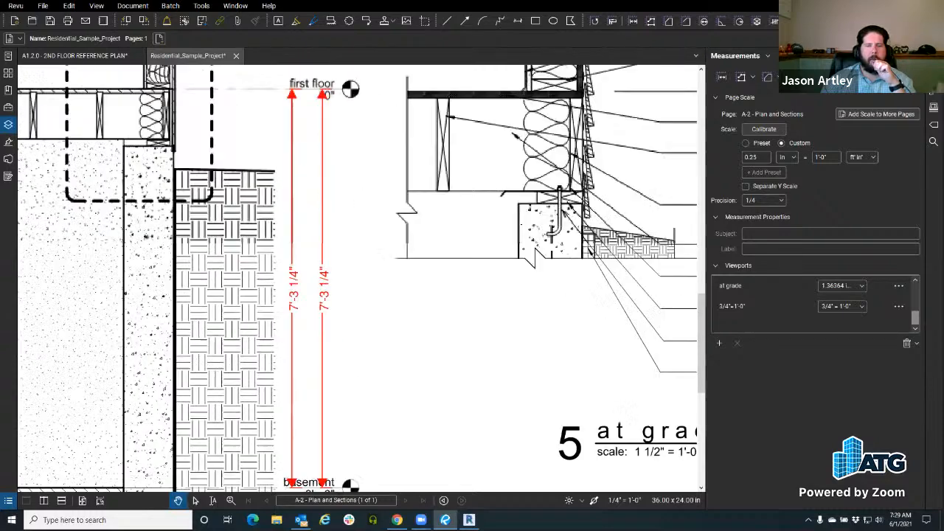
pyautogui.moveTo(359, 379); pyautogui.dragTo(405, 284)
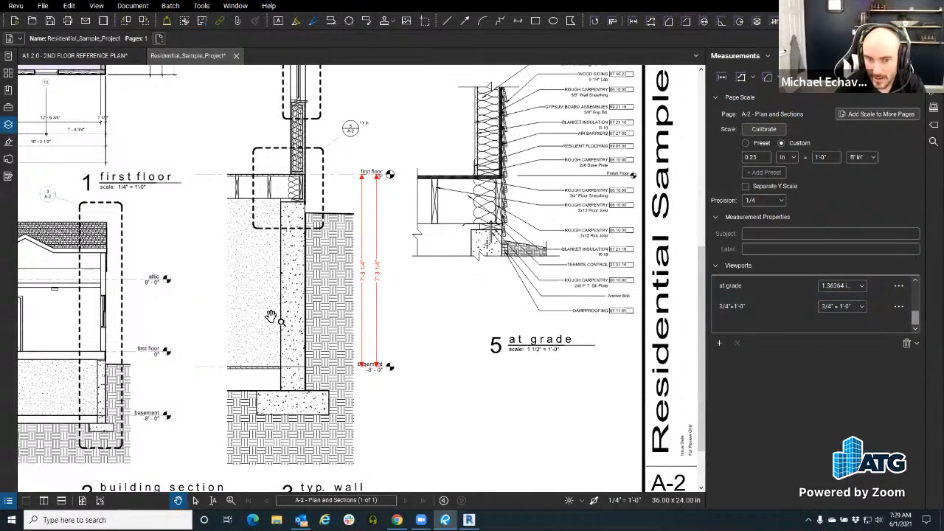
# - Set the typ. wall viewport's scale to the preset 3/4" = 1'-0"
pyautogui.scroll(2, 772, 310)
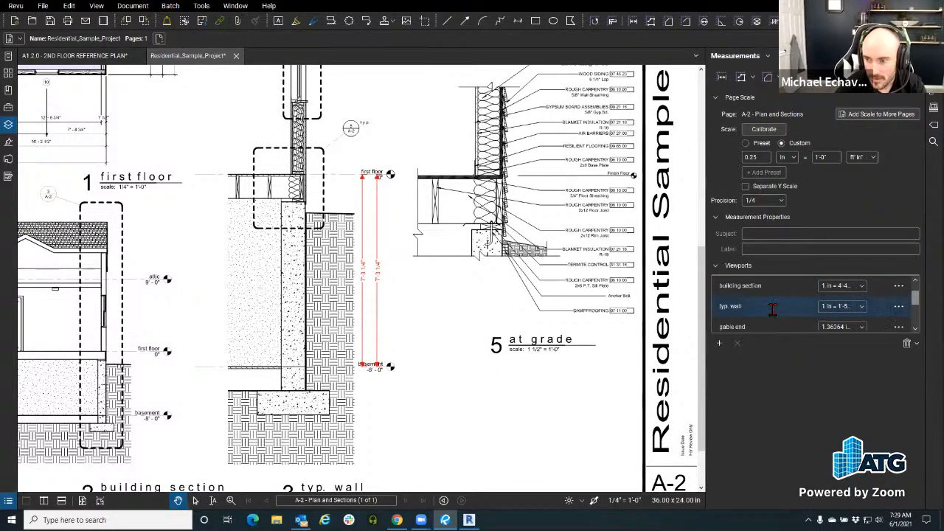
pyautogui.scroll(-2, 341, 333)
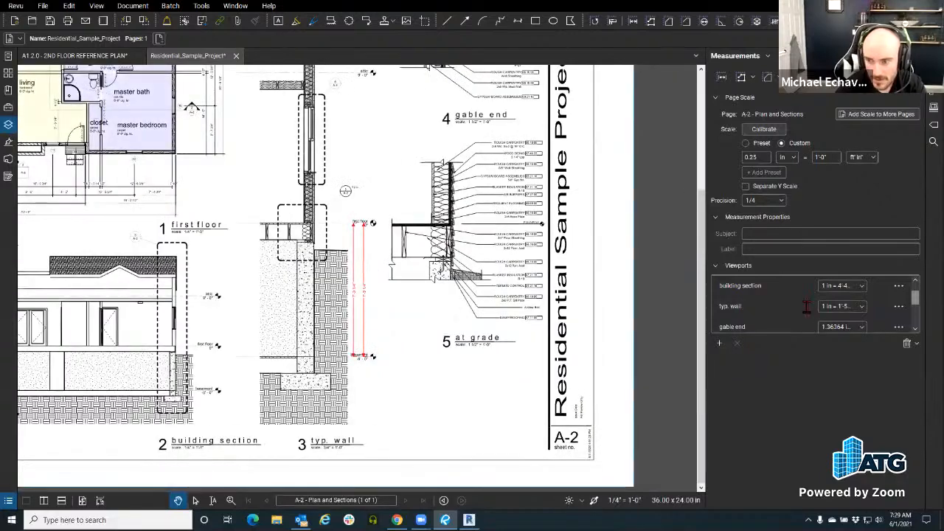
pyautogui.click(802, 312)
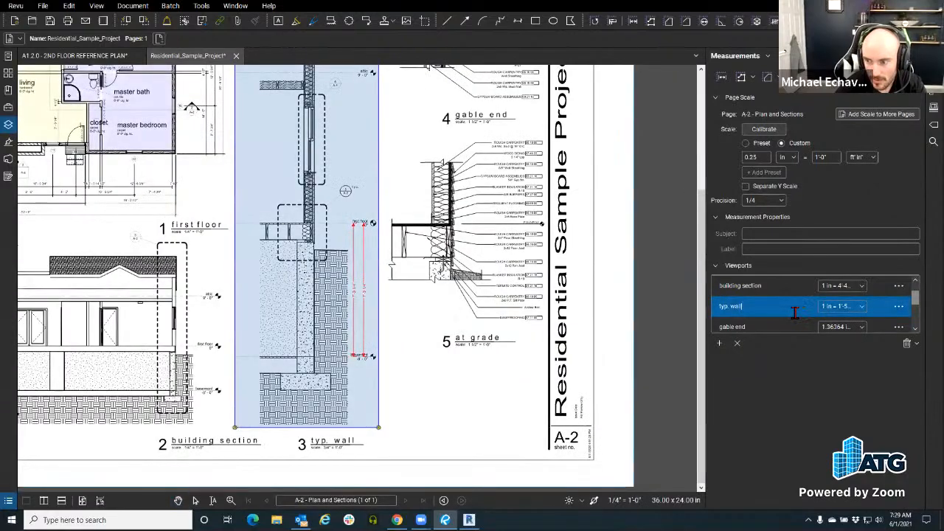
pyautogui.click(916, 343)
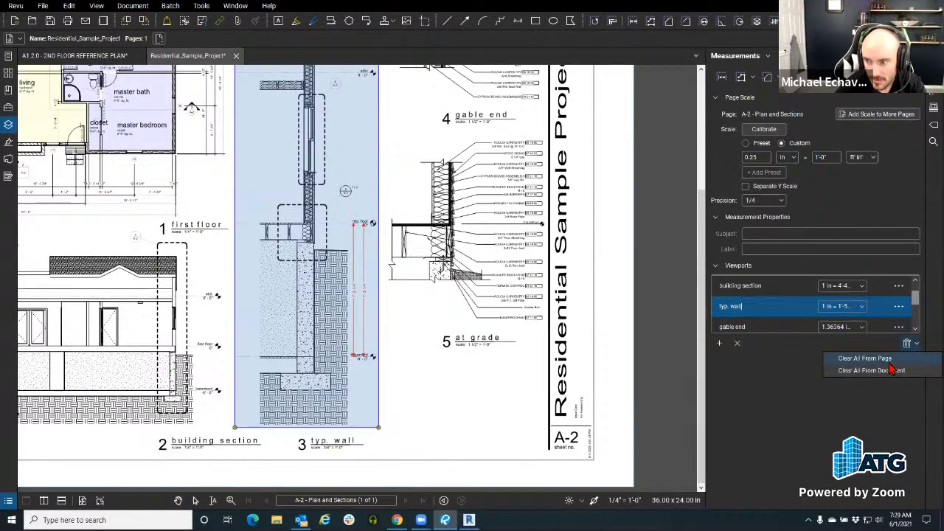
pyautogui.rightClick(776, 308)
pyautogui.click(898, 307)
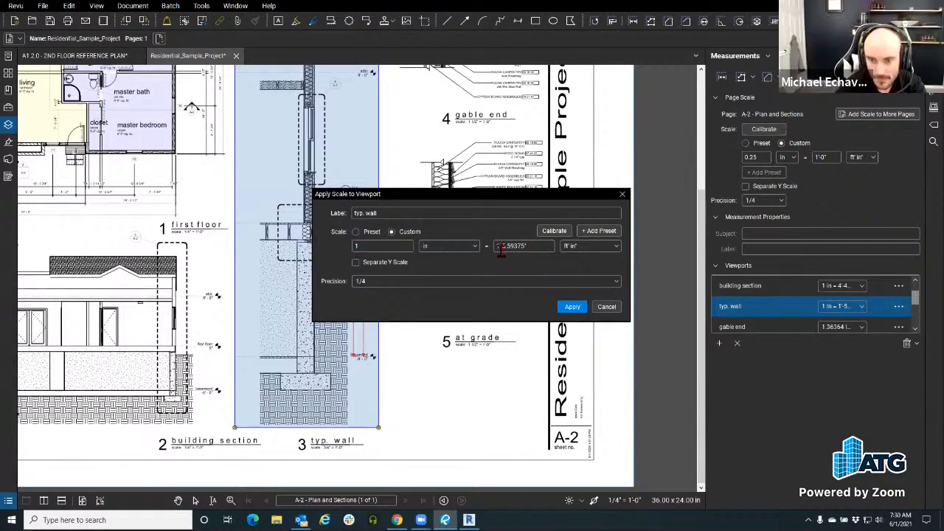
pyautogui.click(363, 233)
pyautogui.click(418, 247)
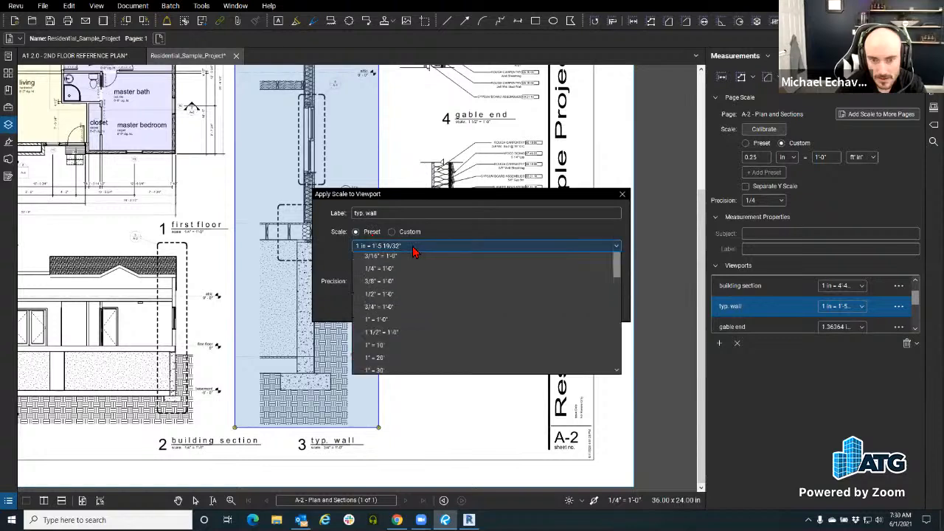
pyautogui.click(408, 360)
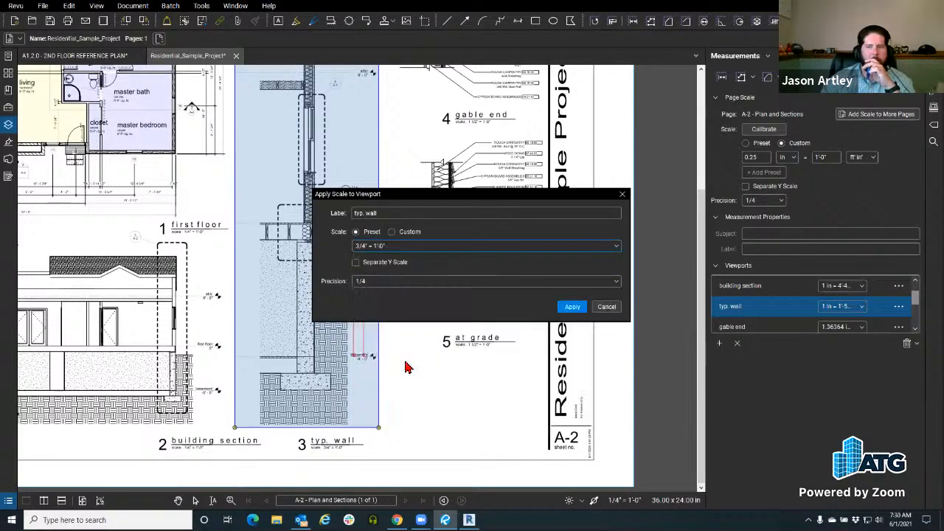
pyautogui.click(574, 308)
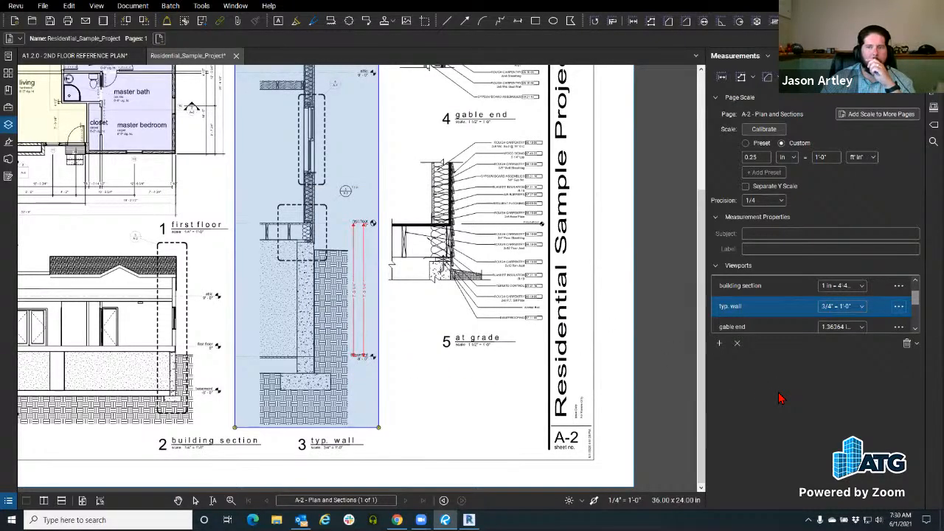
# - Delete the typ. wall viewport and both length measurements beside the wall section
pyautogui.click(736, 344)
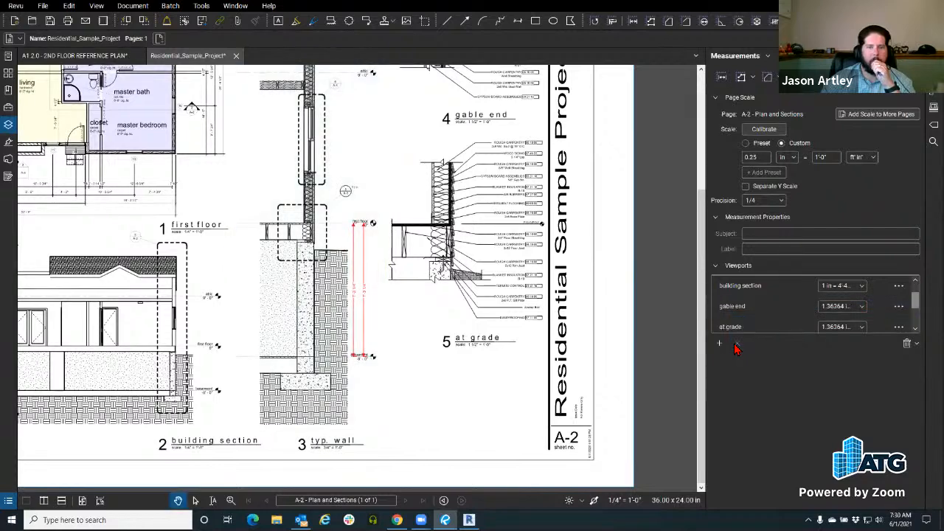
pyautogui.click(378, 318)
pyautogui.click(365, 315)
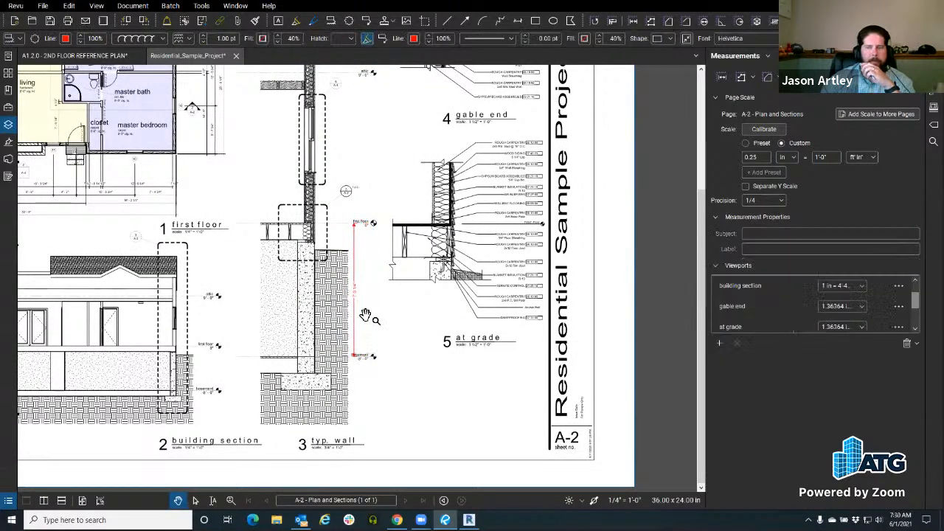
pyautogui.click(355, 315)
pyautogui.press('Delete')
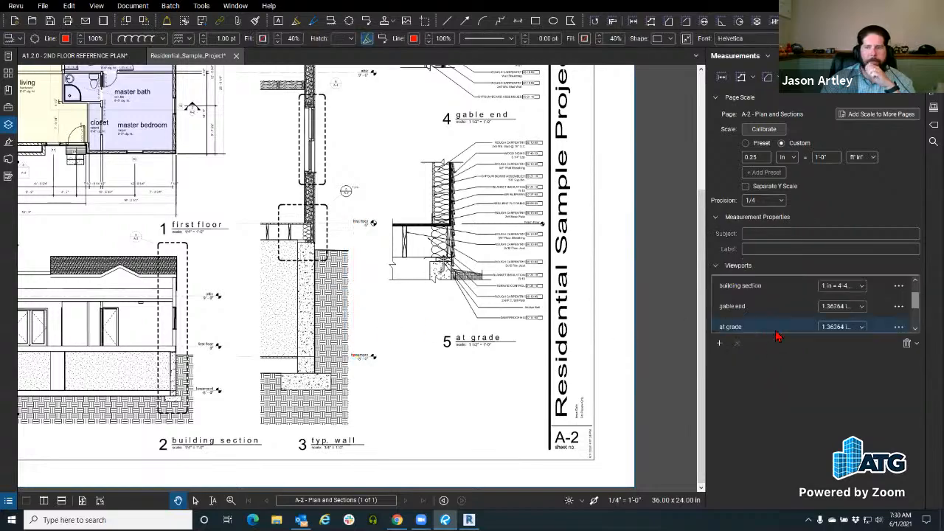
# - Select the 3/4"=1'-0" viewport to check that it covers the typ. wall section
pyautogui.scroll(-2, 759, 326)
pyautogui.click(759, 306)
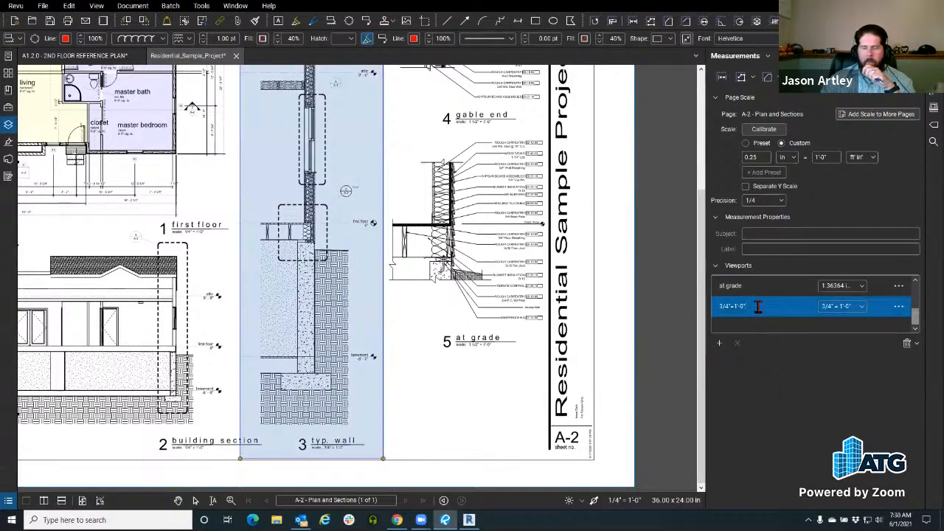
pyautogui.scroll(4, 363, 386)
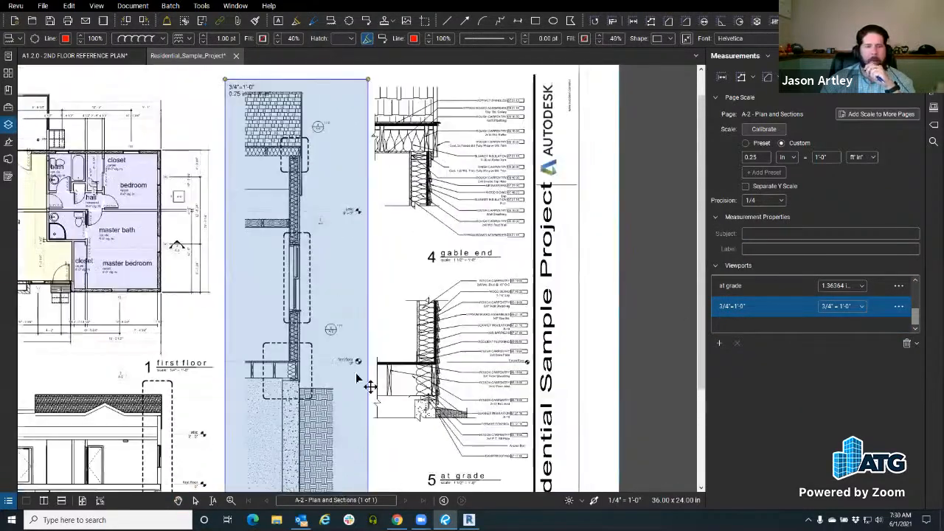
# - Place a length measurement on the typ. wall section from the basement level line up to the first floor level line
pyautogui.scroll(4, 352, 386)
pyautogui.click(639, 22)
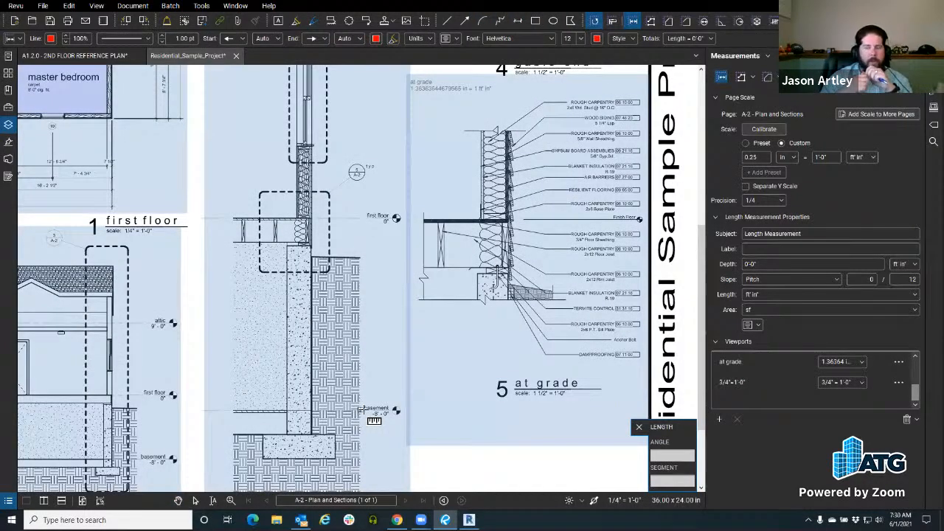
pyautogui.scroll(5, 363, 410)
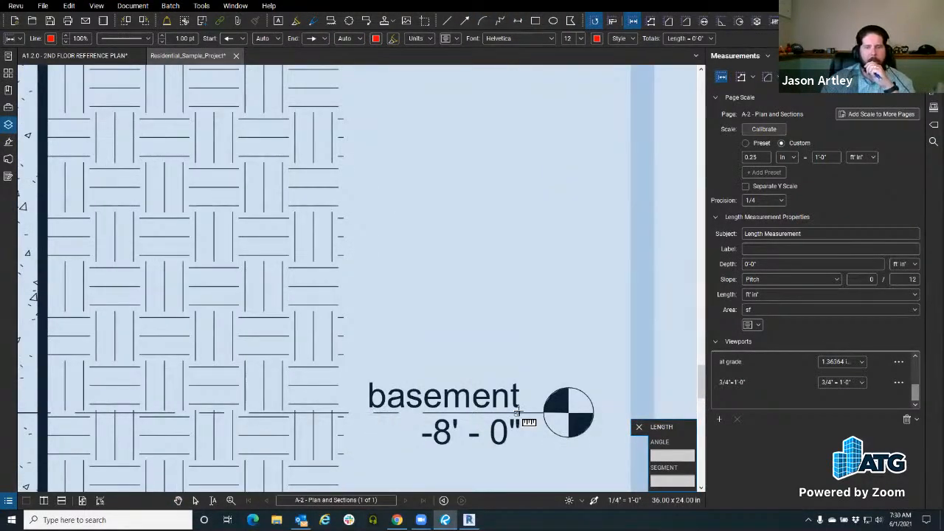
pyautogui.click(529, 412)
pyautogui.scroll(-5, 529, 412)
pyautogui.moveTo(511, 322); pyautogui.dragTo(270, 406)
pyautogui.scroll(-2, 293, 282)
pyautogui.scroll(3, 317, 147)
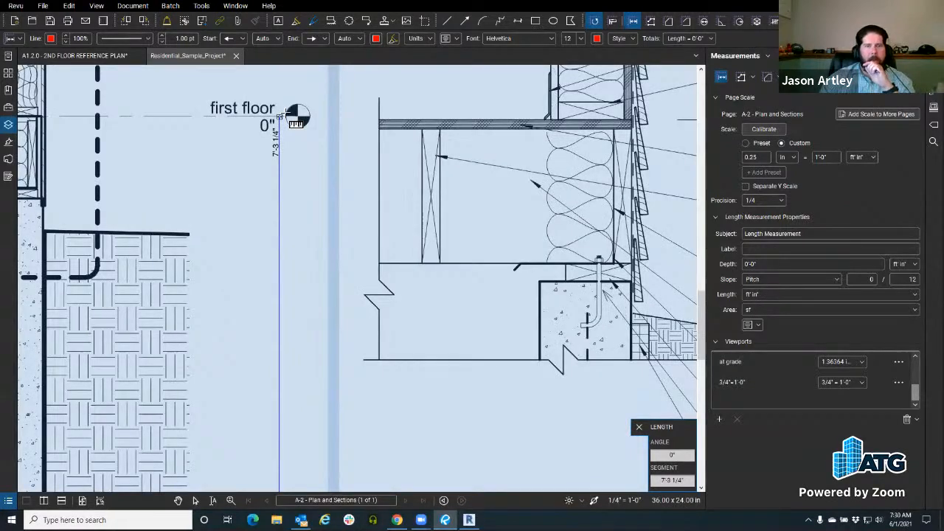
pyautogui.click(280, 116)
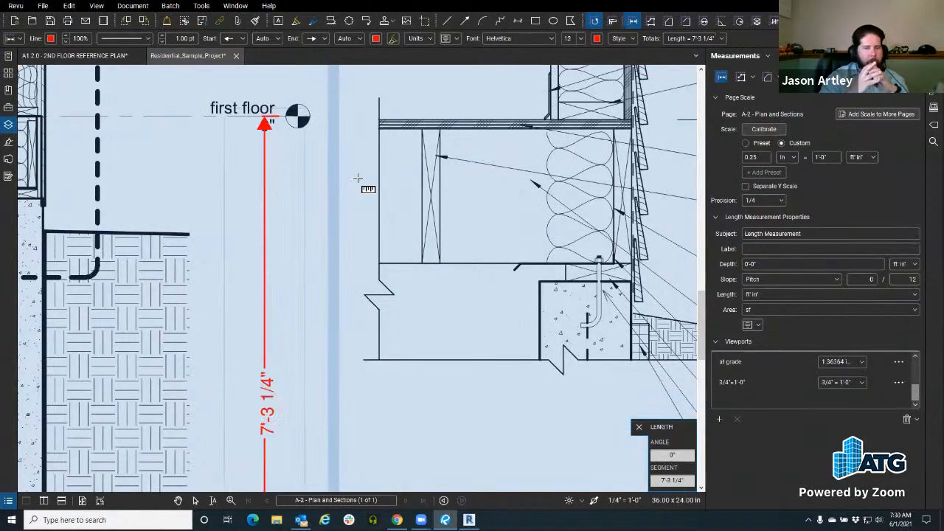
pyautogui.press('Escape')
pyautogui.scroll(-5, 357, 178)
pyautogui.scroll(1, 329, 365)
pyautogui.moveTo(332, 372); pyautogui.dragTo(459, 367)
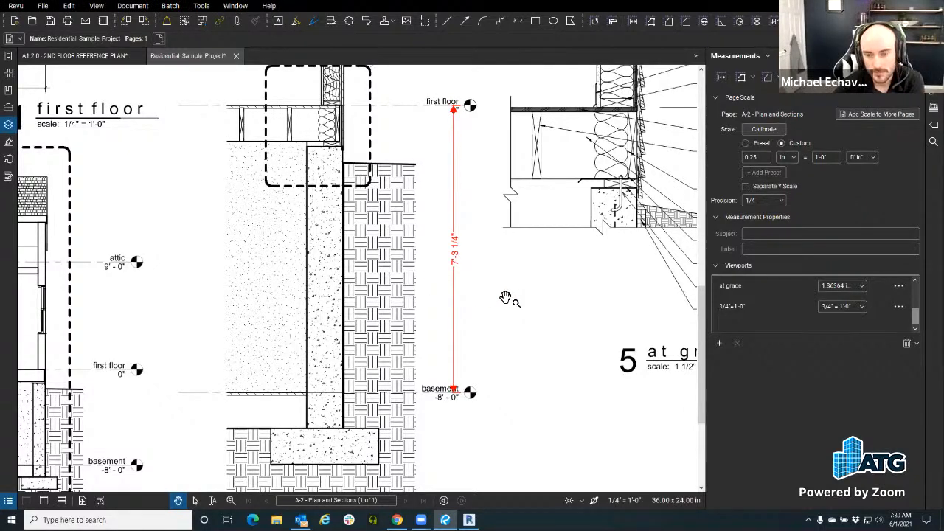
# - Review the scale settings of the 3/4"=1'-0" viewport, close them without changes and deselect the viewport
pyautogui.scroll(-3, 506, 298)
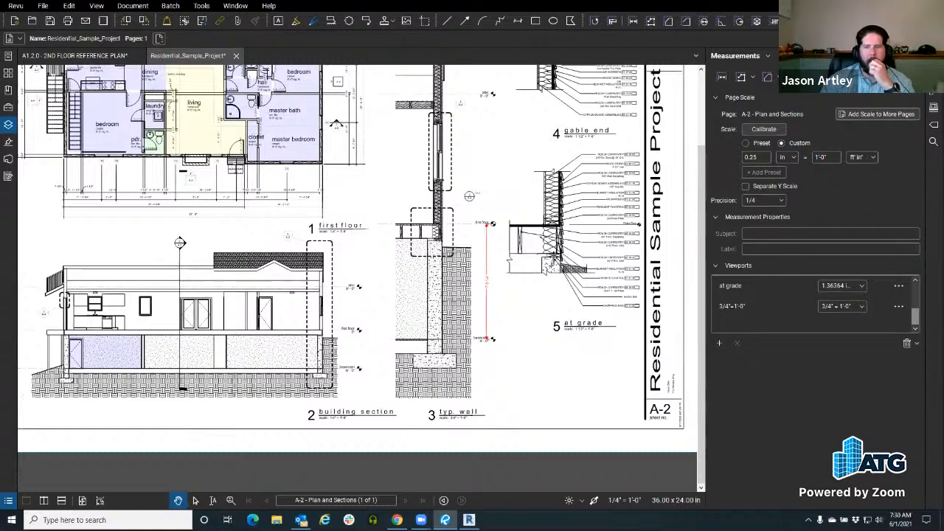
pyautogui.click(899, 307)
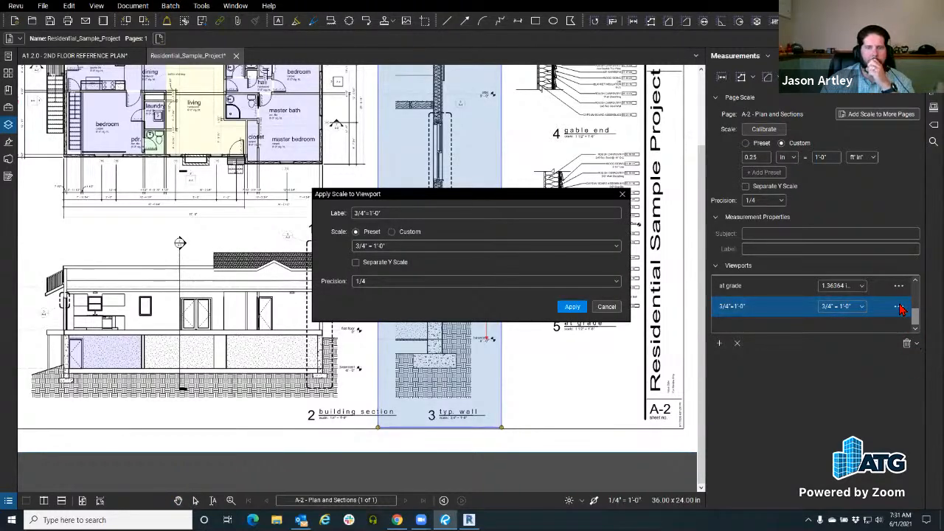
pyautogui.click(622, 195)
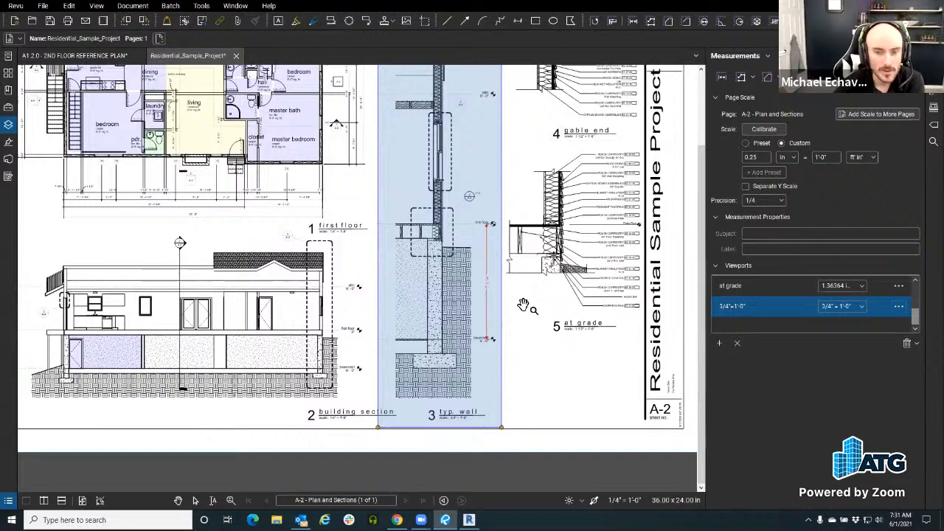
pyautogui.click(519, 303)
pyautogui.moveTo(463, 293); pyautogui.dragTo(467, 310)
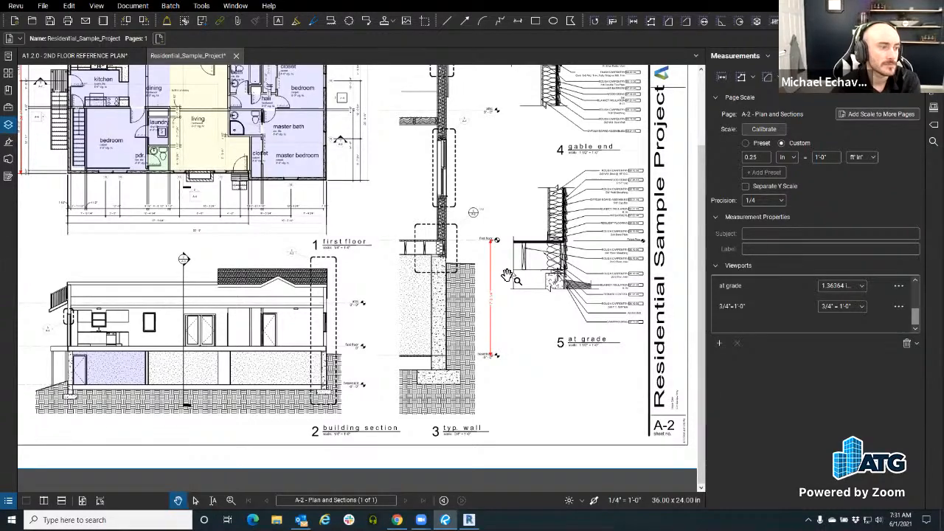
# - Expand the Example 2.0 tool set and pick its A tool to preview it over the sheet's viewports
pyautogui.scroll(-3, 507, 276)
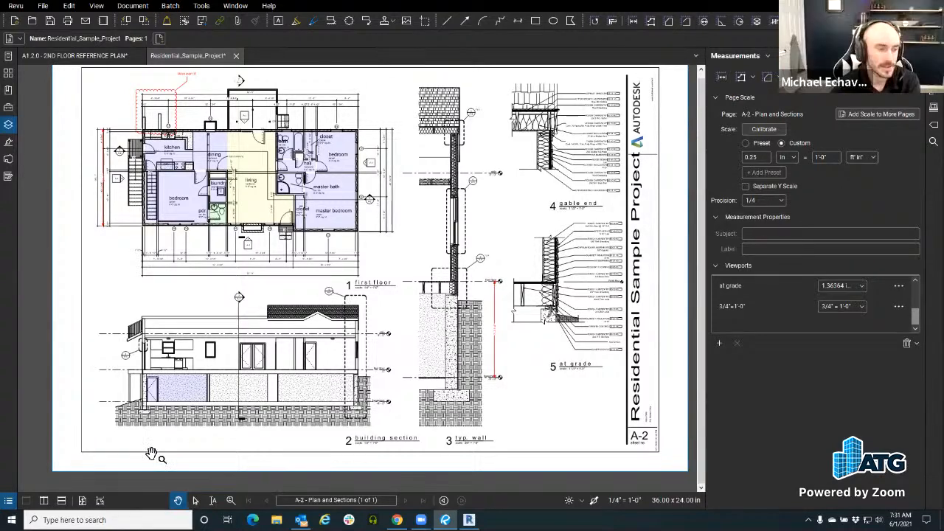
pyautogui.scroll(3, 210, 354)
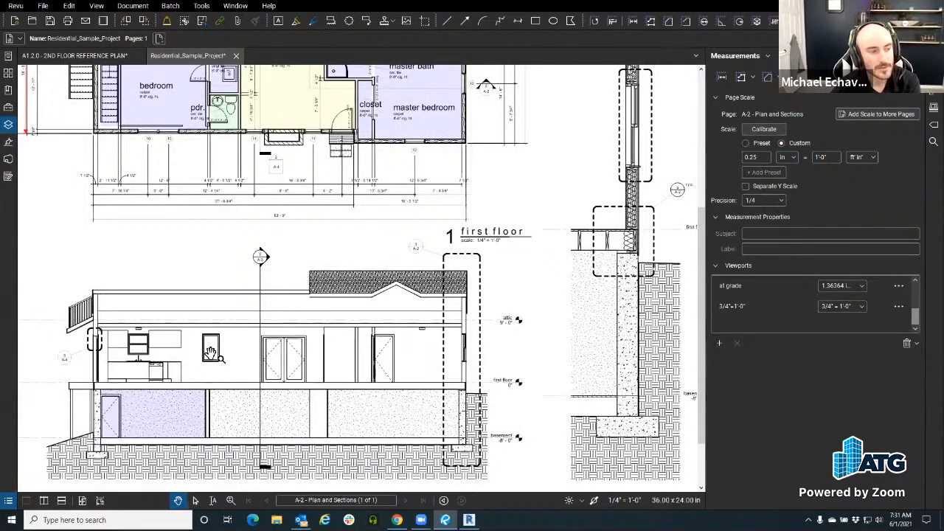
pyautogui.click(8, 114)
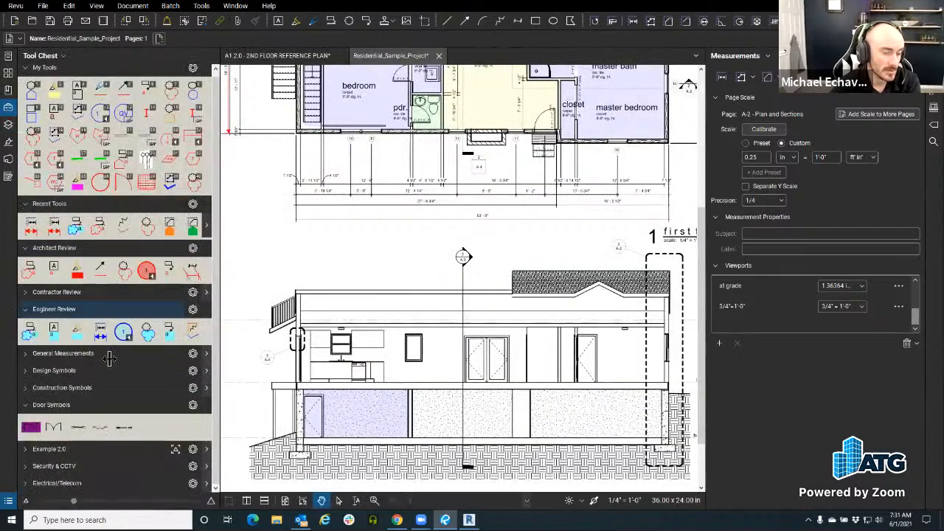
pyautogui.click(26, 449)
pyautogui.scroll(-3, 44, 454)
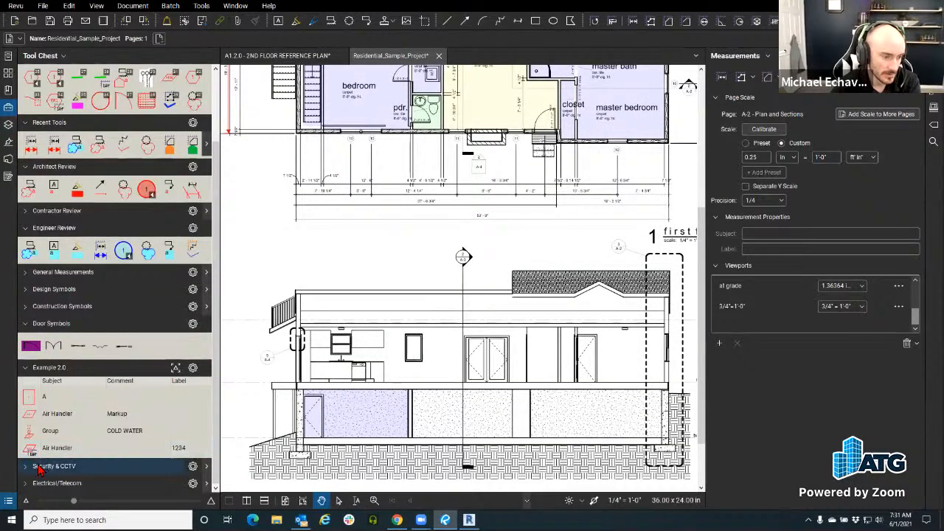
pyautogui.click(45, 399)
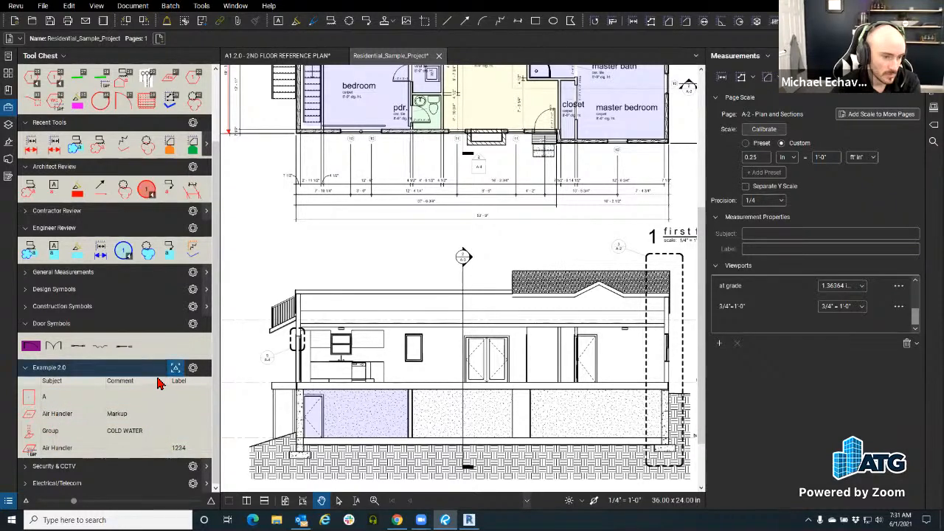
pyautogui.click(77, 402)
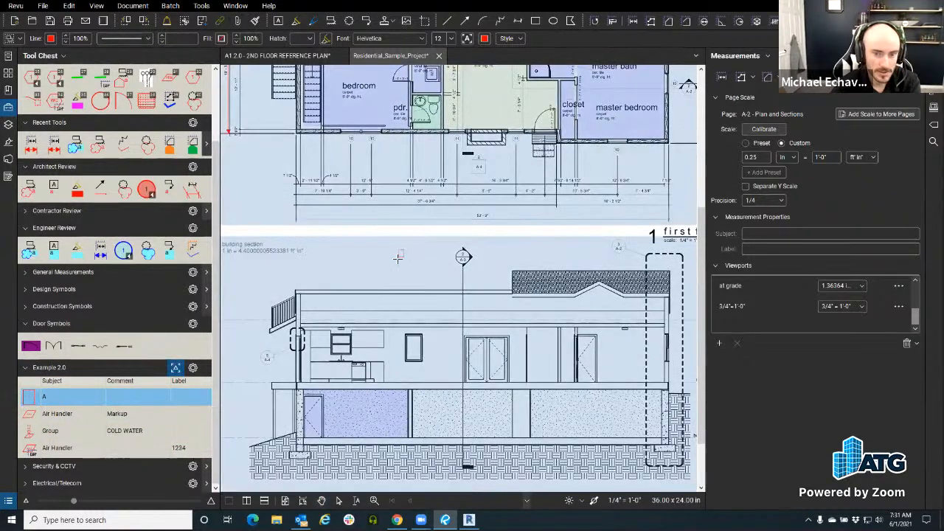
pyautogui.scroll(-3, 390, 221)
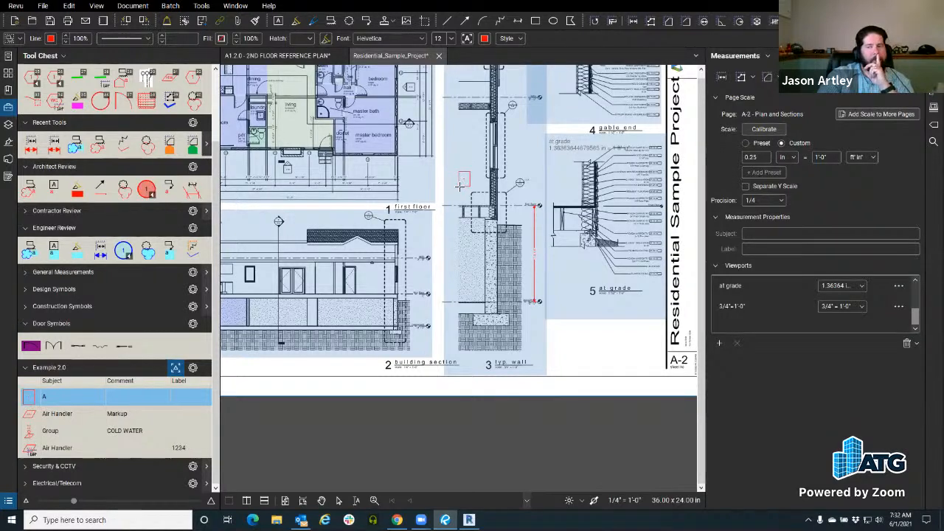
# - Review the Engineer Comments layer's properties, including the zoom options, and close them without changes
pyautogui.click(9, 125)
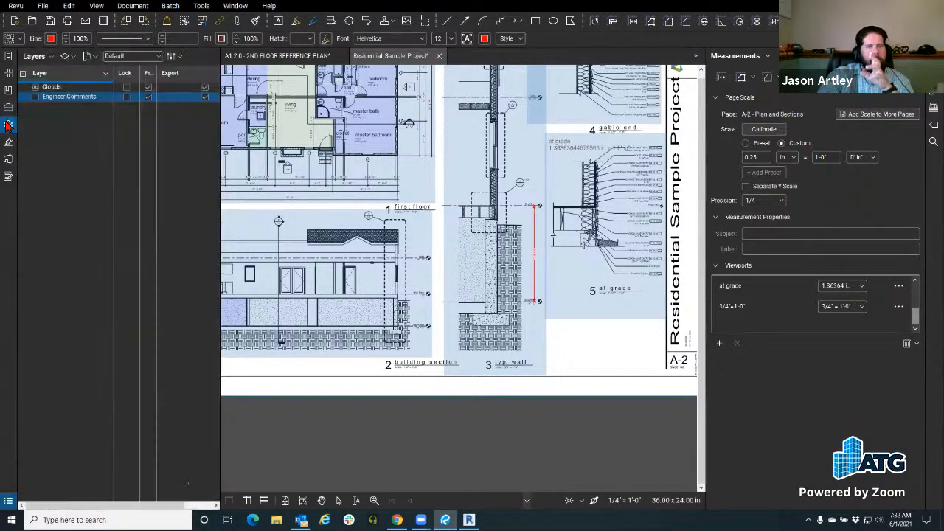
pyautogui.rightClick(53, 97)
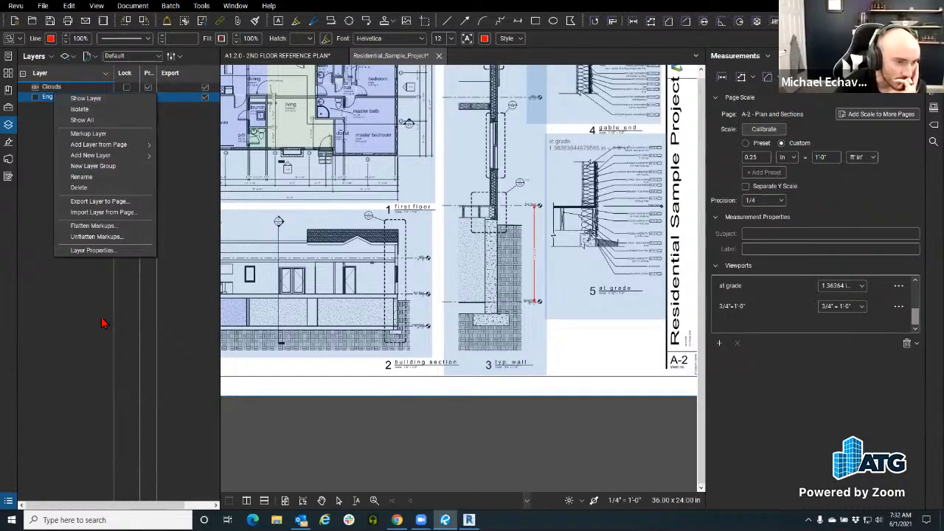
pyautogui.click(112, 251)
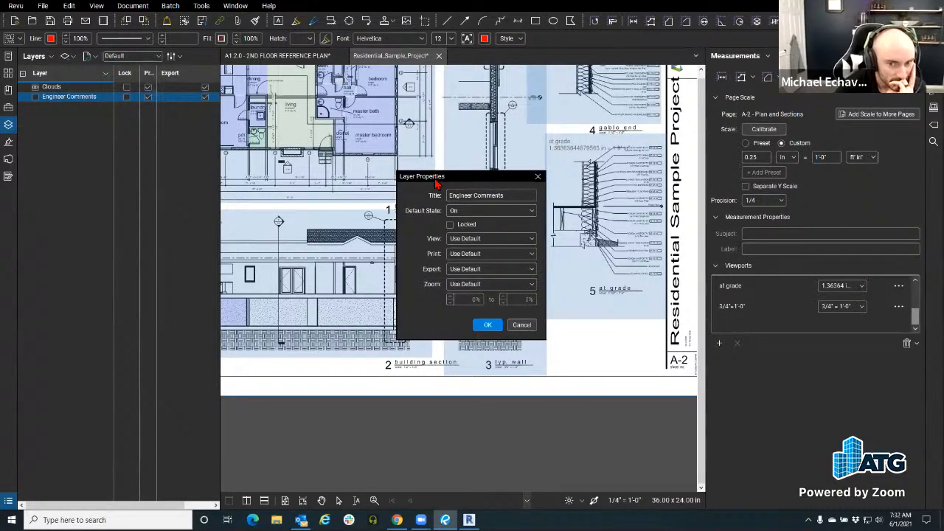
pyautogui.moveTo(440, 183); pyautogui.dragTo(137, 145)
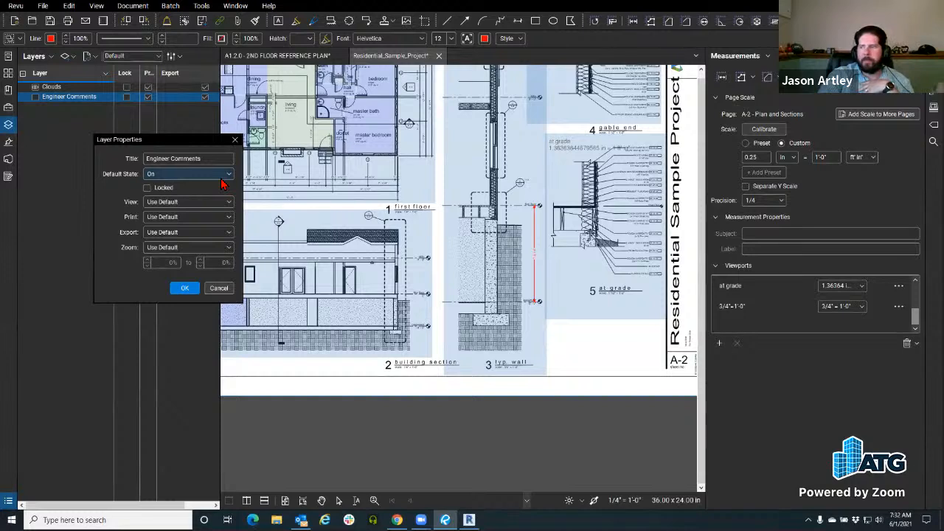
pyautogui.click(225, 248)
pyautogui.click(235, 141)
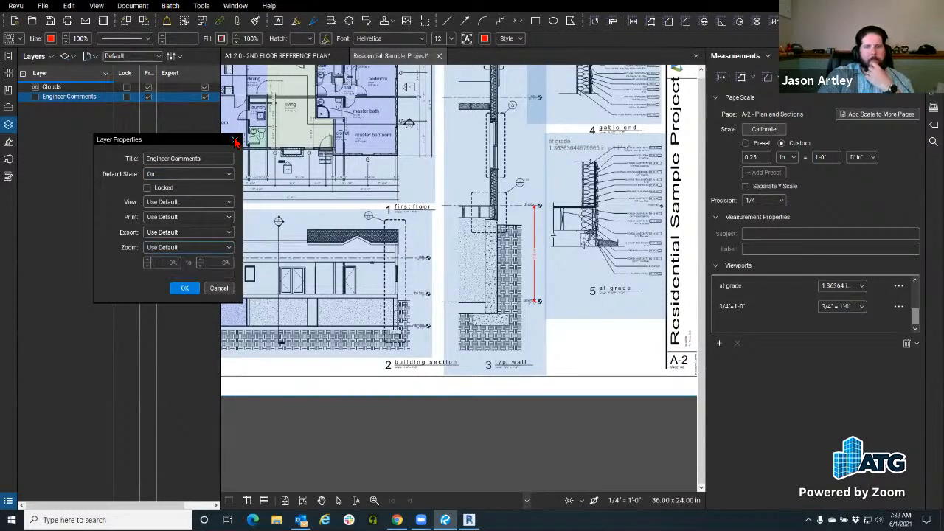
pyautogui.click(219, 288)
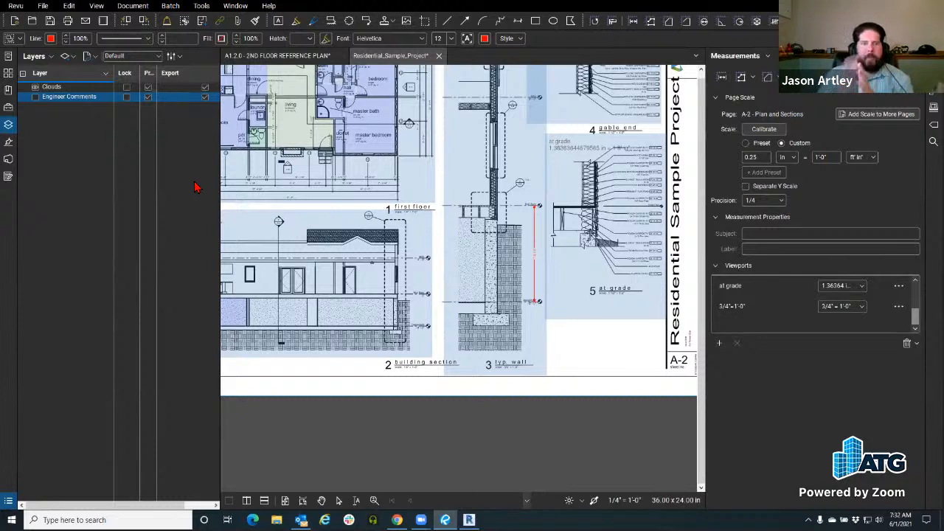